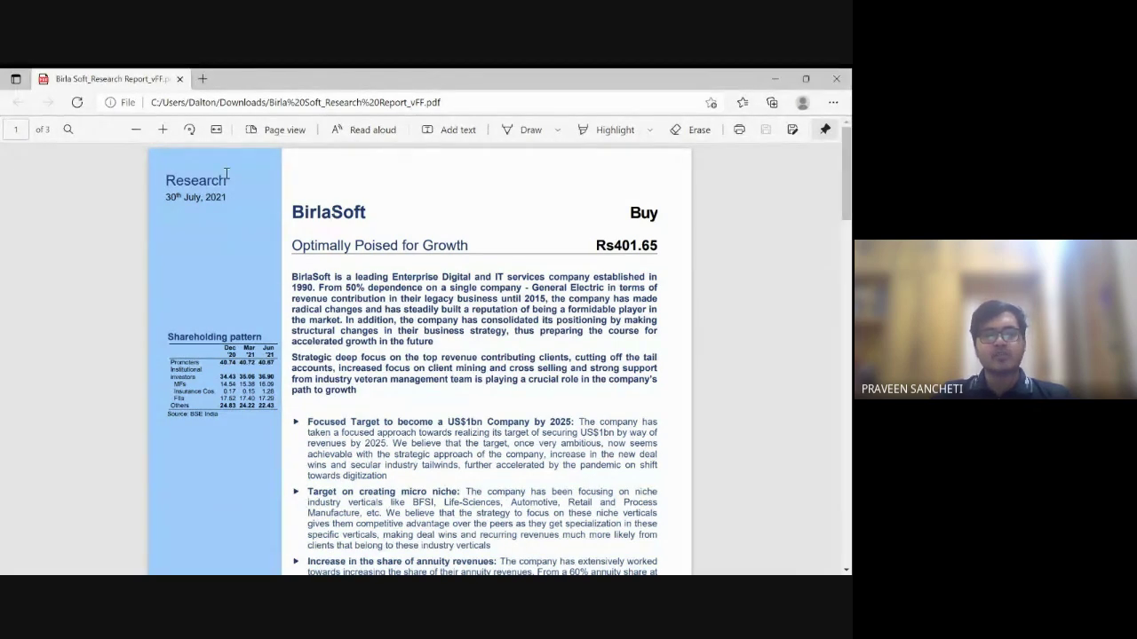
Mark the report date and the share price below the Buy rating in the report header
{"action": "left_click_drag", "start_coordinate": [165, 196], "coordinate": [234, 197]}
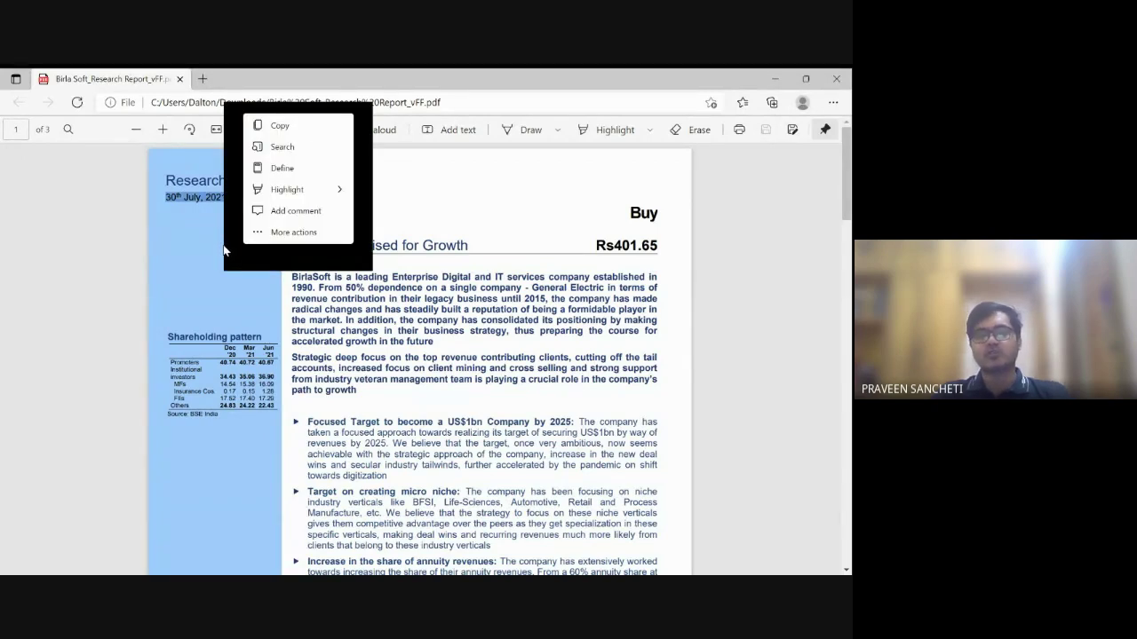
{"action": "key", "text": "Escape"}
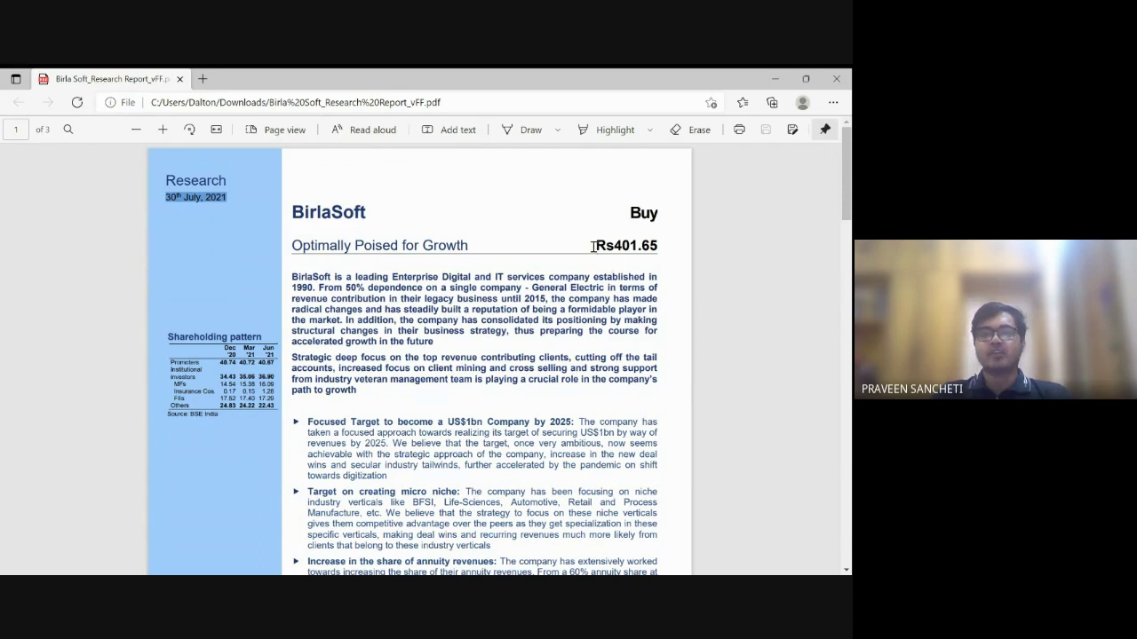
{"action": "left_click_drag", "start_coordinate": [594, 246], "coordinate": [660, 245]}
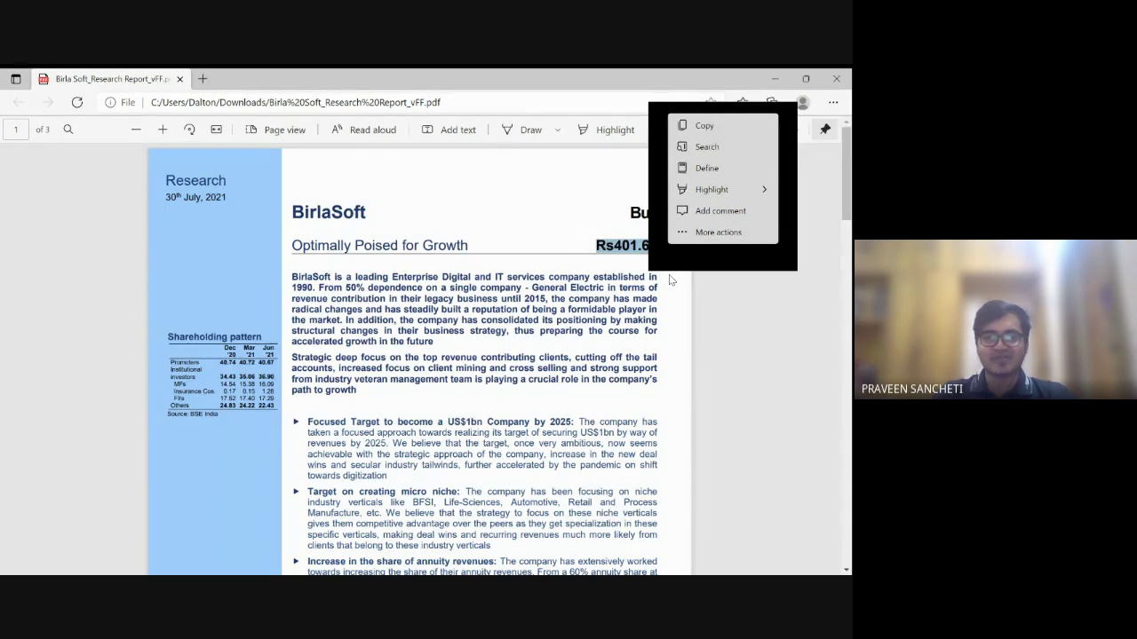
Mark the disclaimer about investment recommendations in the blue side column of page 1, and clear the selection
{"action": "scroll", "coordinate": [671, 280], "scroll_direction": "down", "scroll_amount": 3}
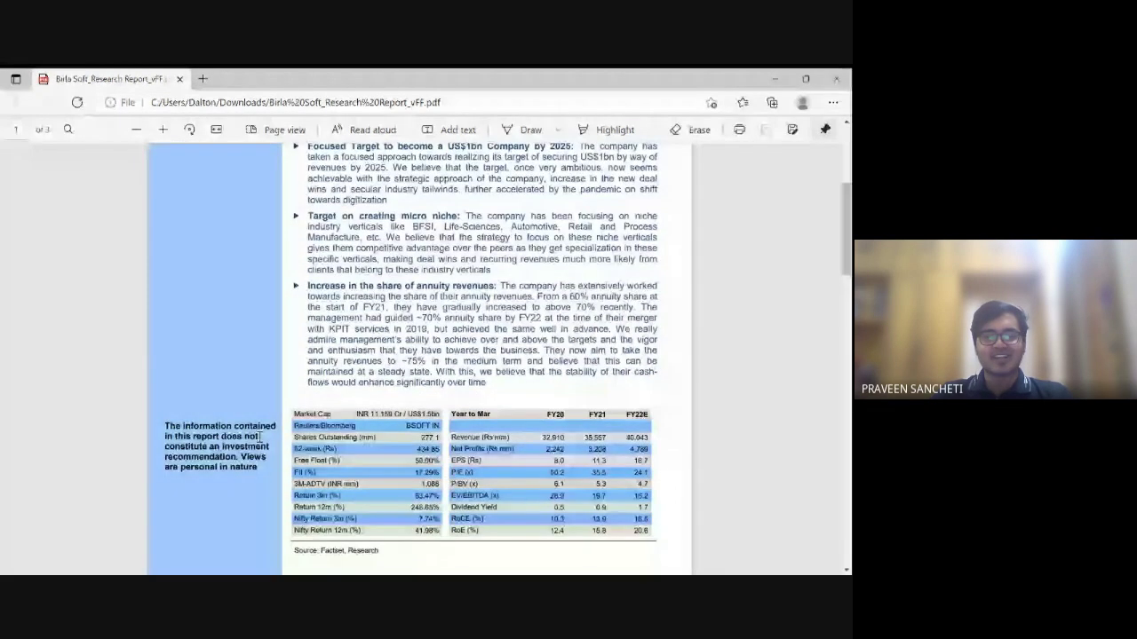
{"action": "left_click_drag", "start_coordinate": [163, 423], "coordinate": [257, 468]}
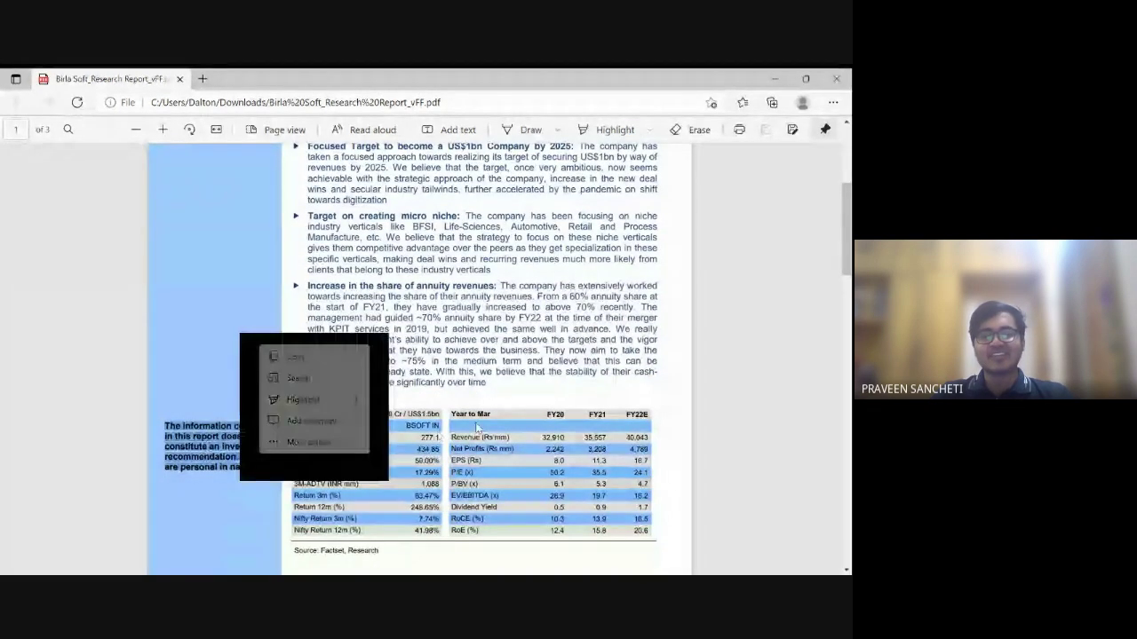
{"action": "left_click", "coordinate": [477, 428]}
Mark the bold opening paragraph that introduces BirlaSoft on page 1 of the report
{"action": "scroll", "coordinate": [444, 399], "scroll_direction": "up", "scroll_amount": 3}
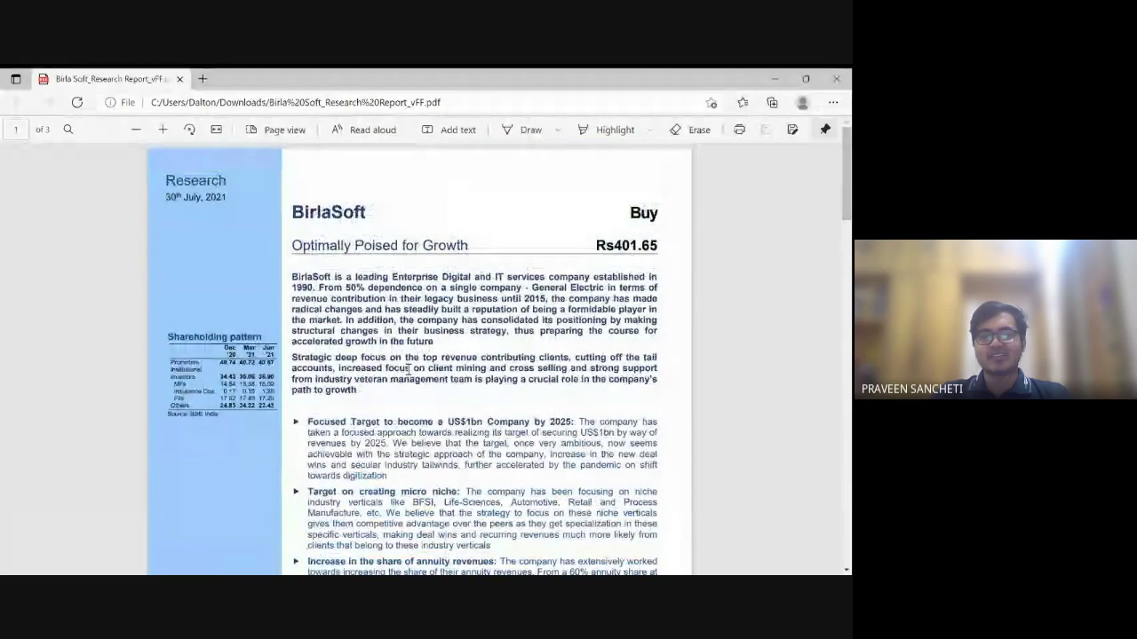
{"action": "left_click_drag", "start_coordinate": [291, 276], "coordinate": [433, 343]}
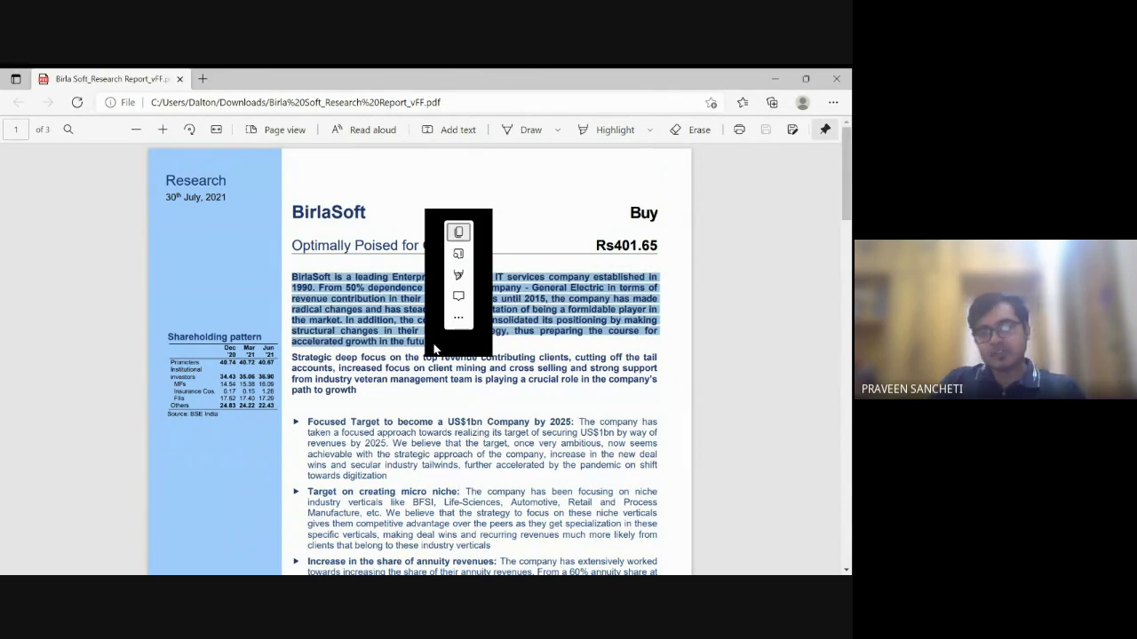
{"action": "key", "text": "alt+Tab"}
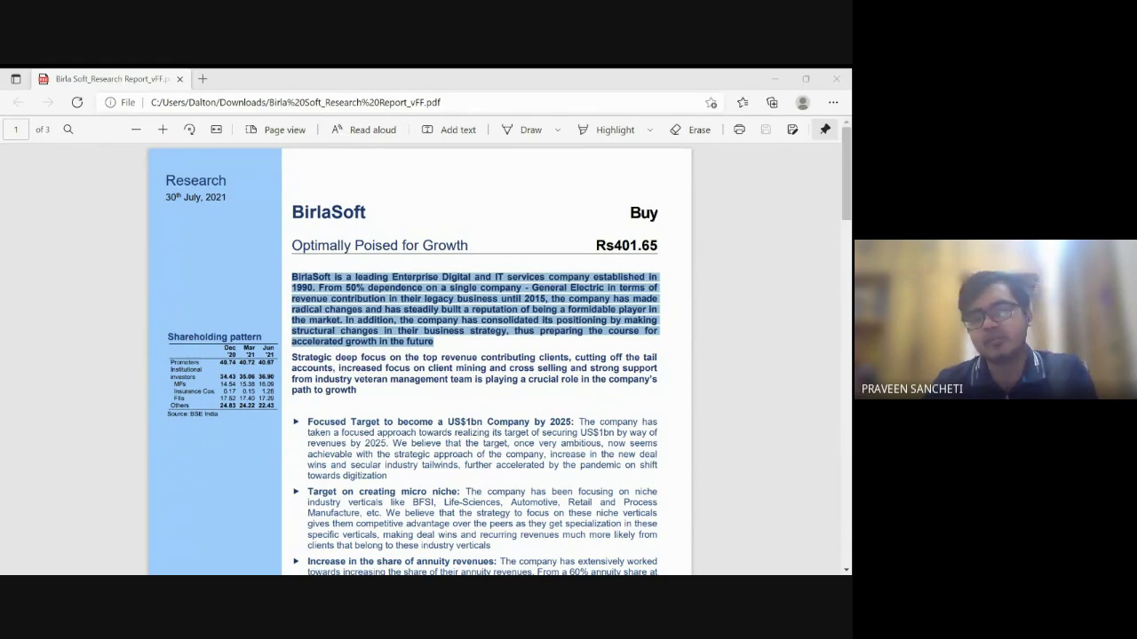
Read through the growth arguments on page 1 and the deal pipeline text and business-mix charts on page 2
{"action": "left_click", "coordinate": [468, 413]}
{"action": "scroll", "coordinate": [468, 414], "scroll_direction": "down", "scroll_amount": 3}
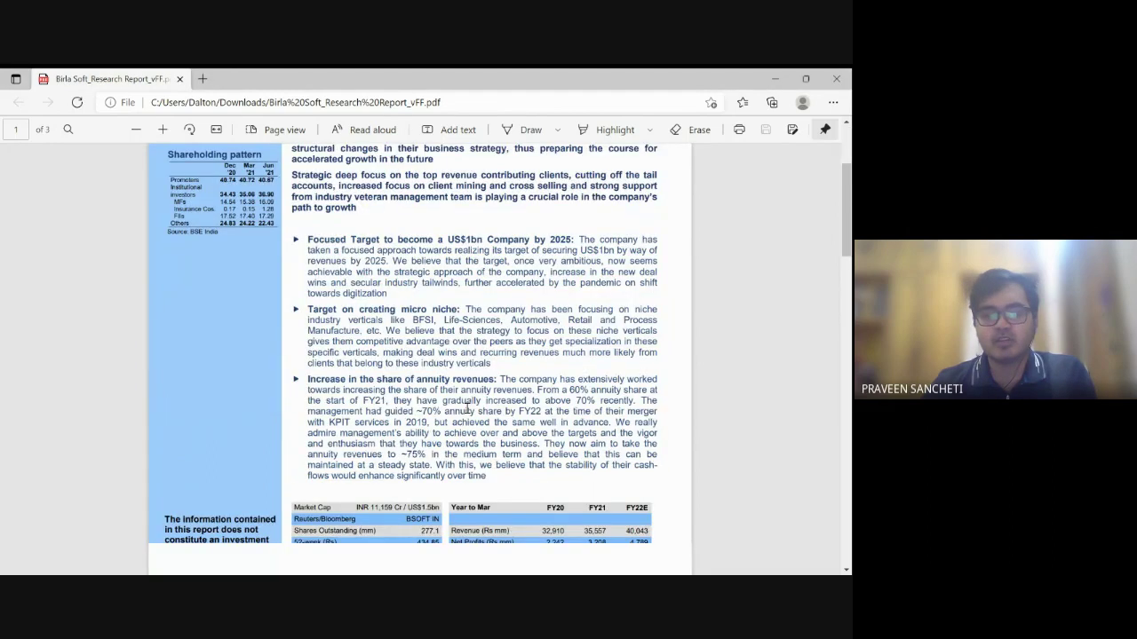
{"action": "scroll", "coordinate": [467, 407], "scroll_direction": "down", "scroll_amount": 3}
{"action": "scroll", "coordinate": [466, 407], "scroll_direction": "down", "scroll_amount": 8}
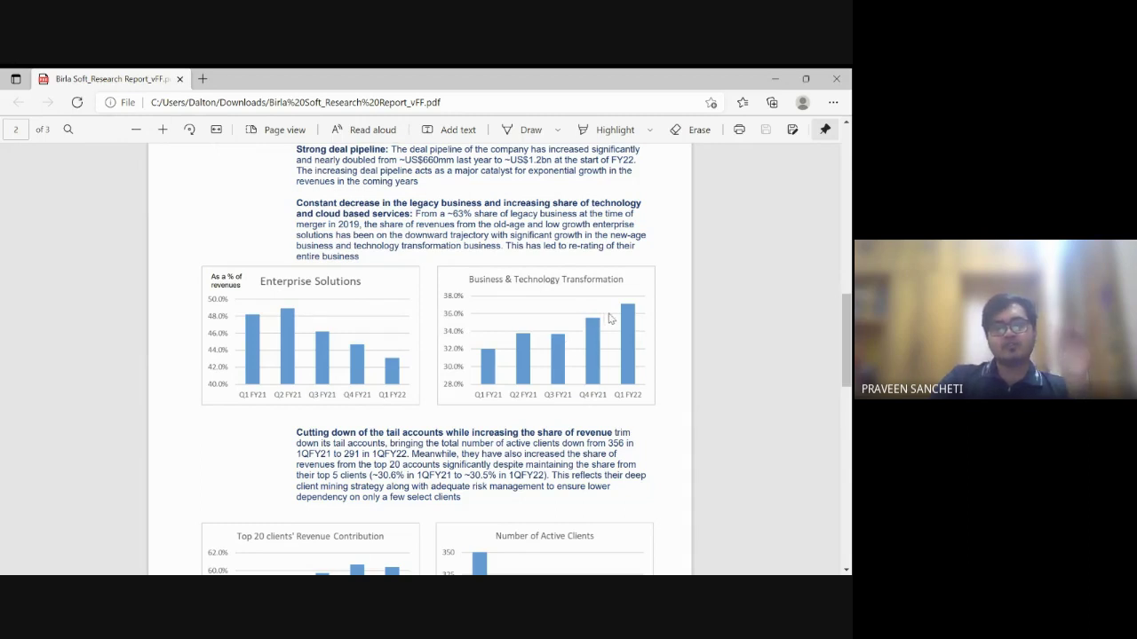
{"action": "scroll", "coordinate": [547, 340], "scroll_direction": "up", "scroll_amount": 1}
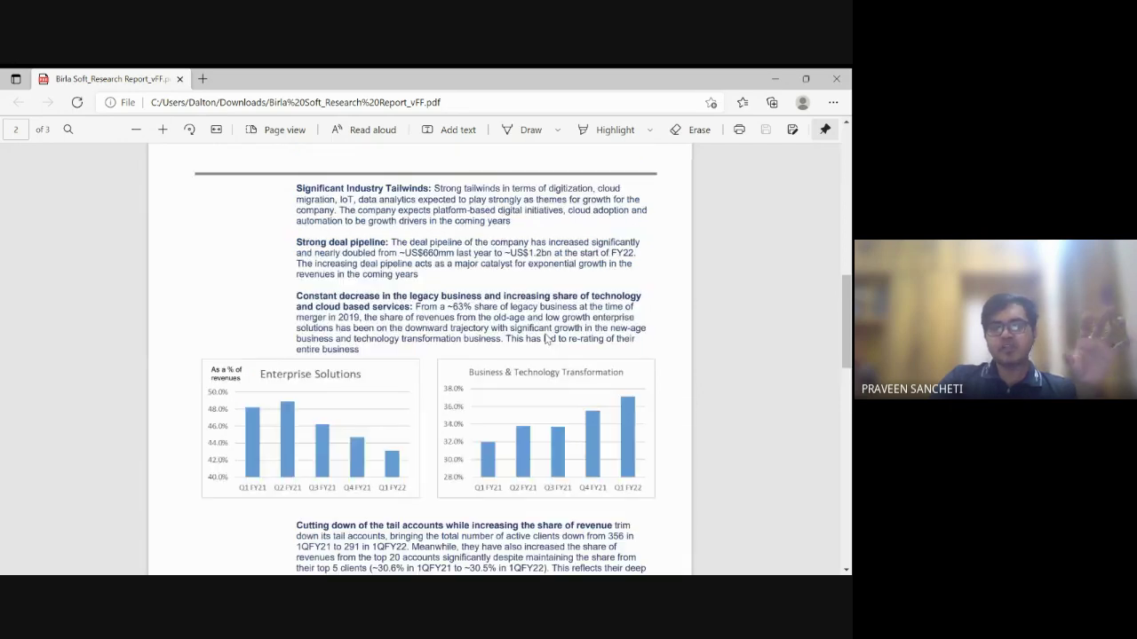
{"action": "scroll", "coordinate": [546, 339], "scroll_direction": "up", "scroll_amount": 1}
{"action": "scroll", "coordinate": [546, 340], "scroll_direction": "up", "scroll_amount": 3}
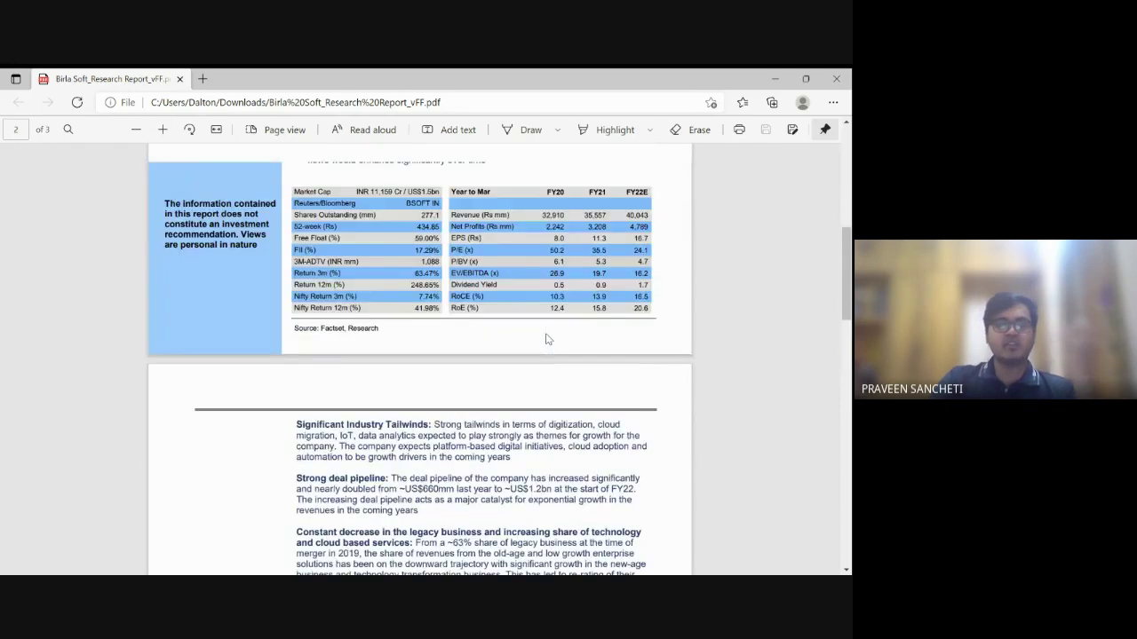
{"action": "scroll", "coordinate": [546, 339], "scroll_direction": "up", "scroll_amount": 2}
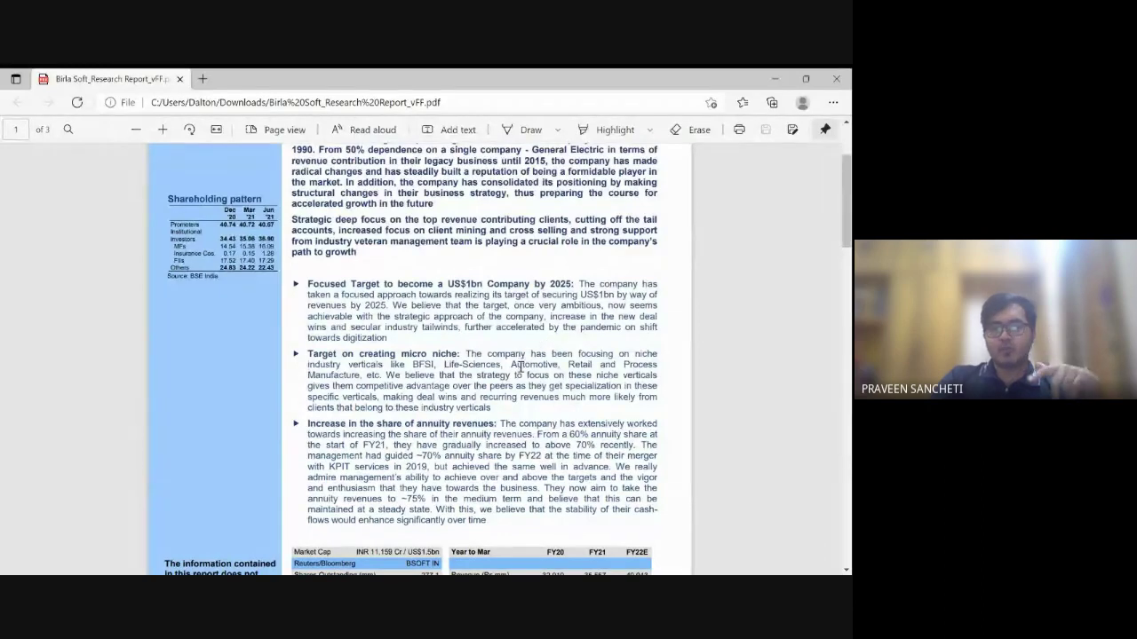
{"action": "scroll", "coordinate": [522, 374], "scroll_direction": "down", "scroll_amount": 1}
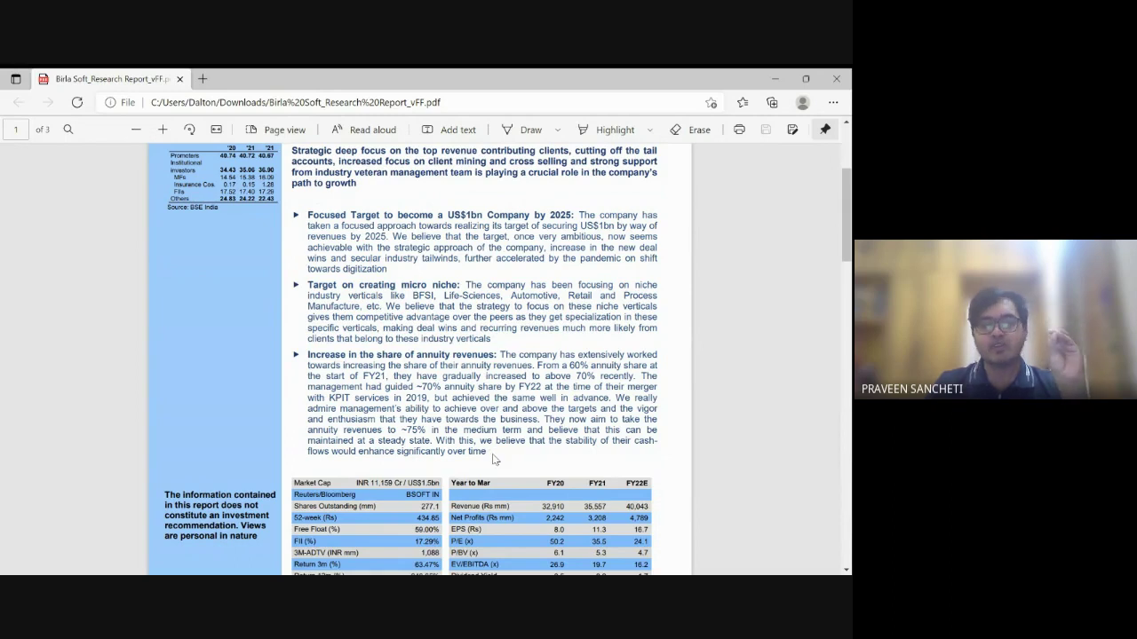
Mark the whole bullet on increasing the share of annuity revenues, and narrow the selection to "annuity revenues" in its heading
{"action": "left_click_drag", "start_coordinate": [487, 452], "coordinate": [299, 354]}
{"action": "key", "text": "alt+Tab"}
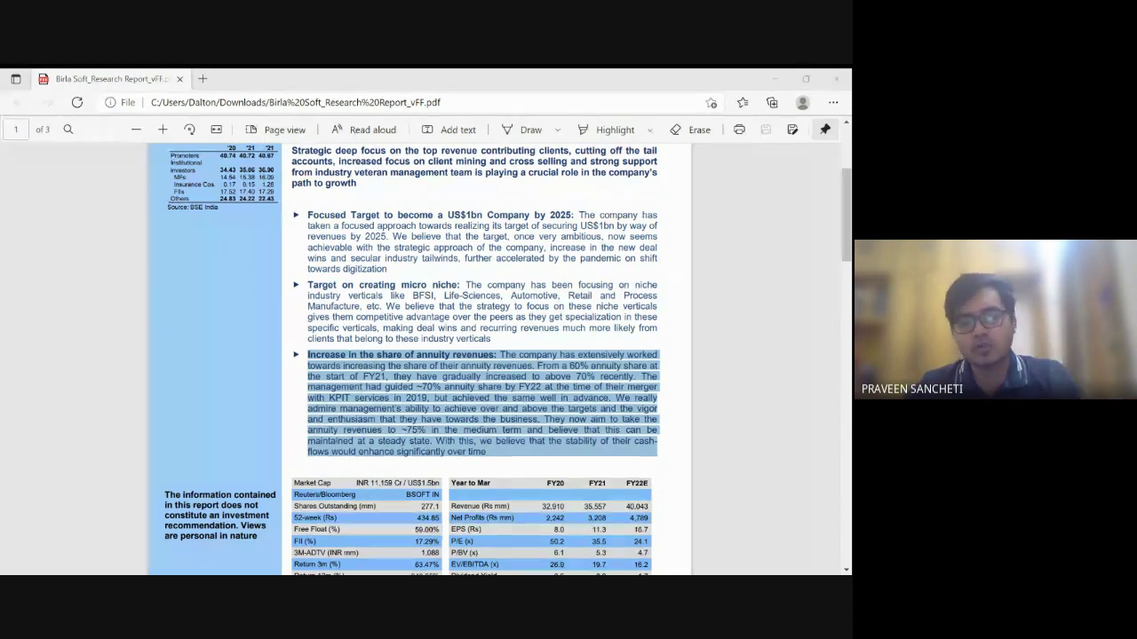
{"action": "left_click", "coordinate": [326, 380]}
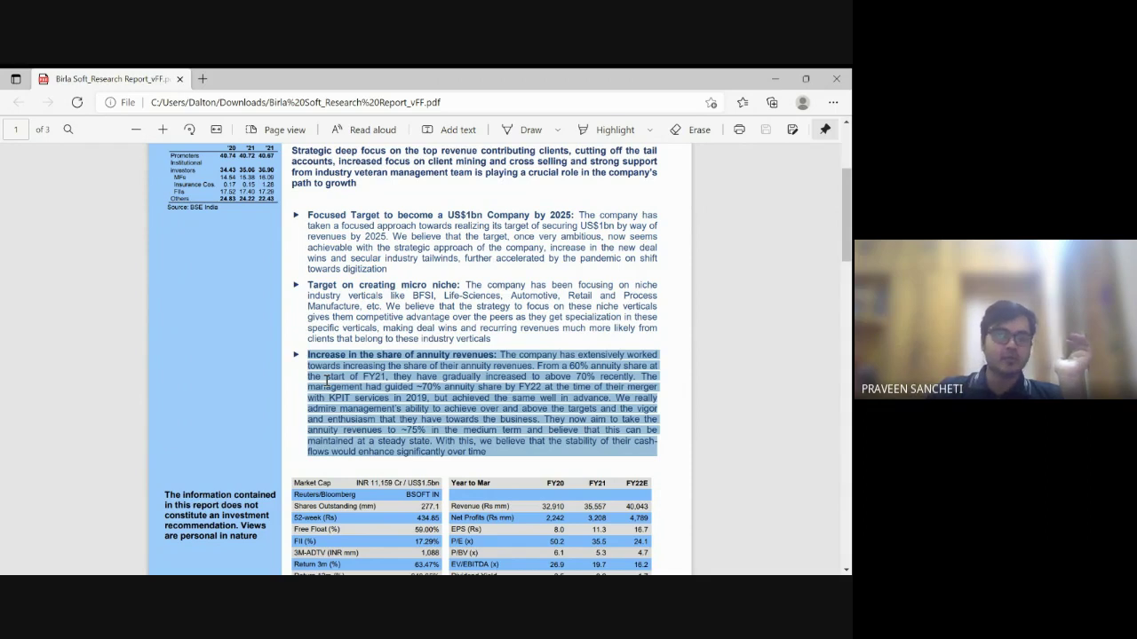
{"action": "left_click", "coordinate": [274, 394]}
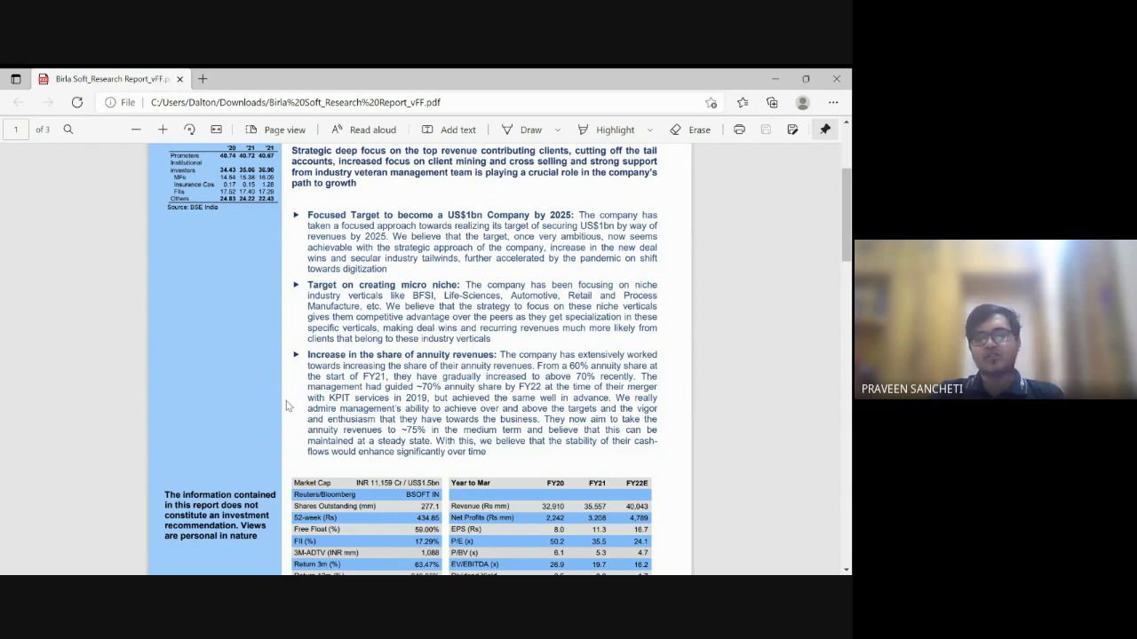
{"action": "left_click_drag", "start_coordinate": [417, 355], "coordinate": [492, 355]}
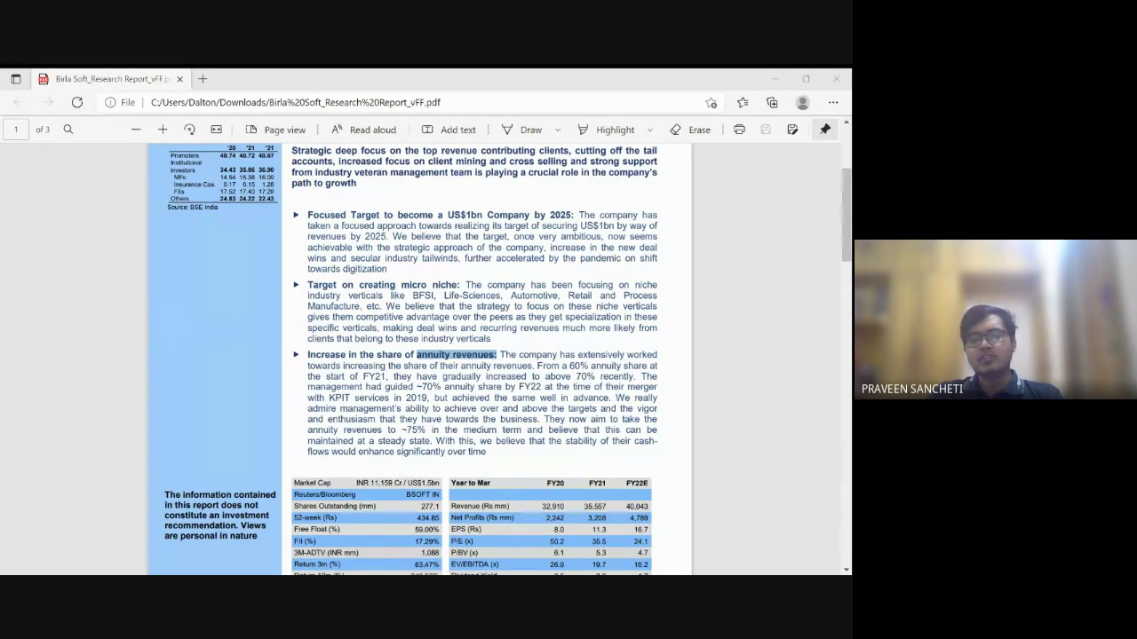
Mark the financial figures from Revenue to RoE in the page 1 tables, and narrow the selection to the P/E row
{"action": "scroll", "coordinate": [438, 472], "scroll_direction": "down", "scroll_amount": 3}
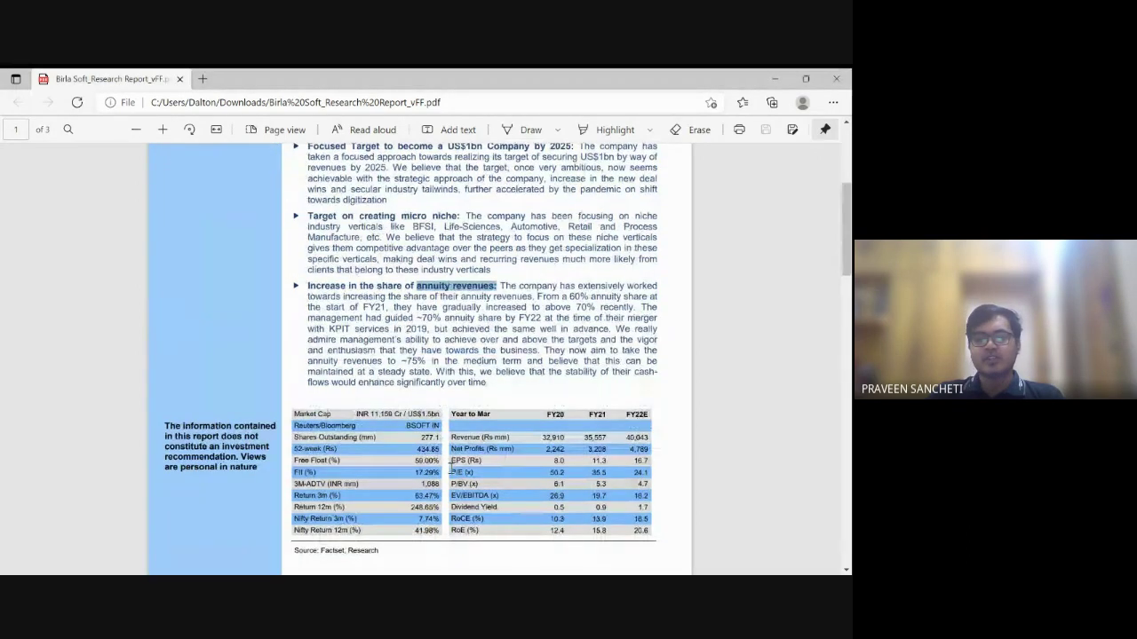
{"action": "scroll", "coordinate": [491, 437], "scroll_direction": "down", "scroll_amount": 2}
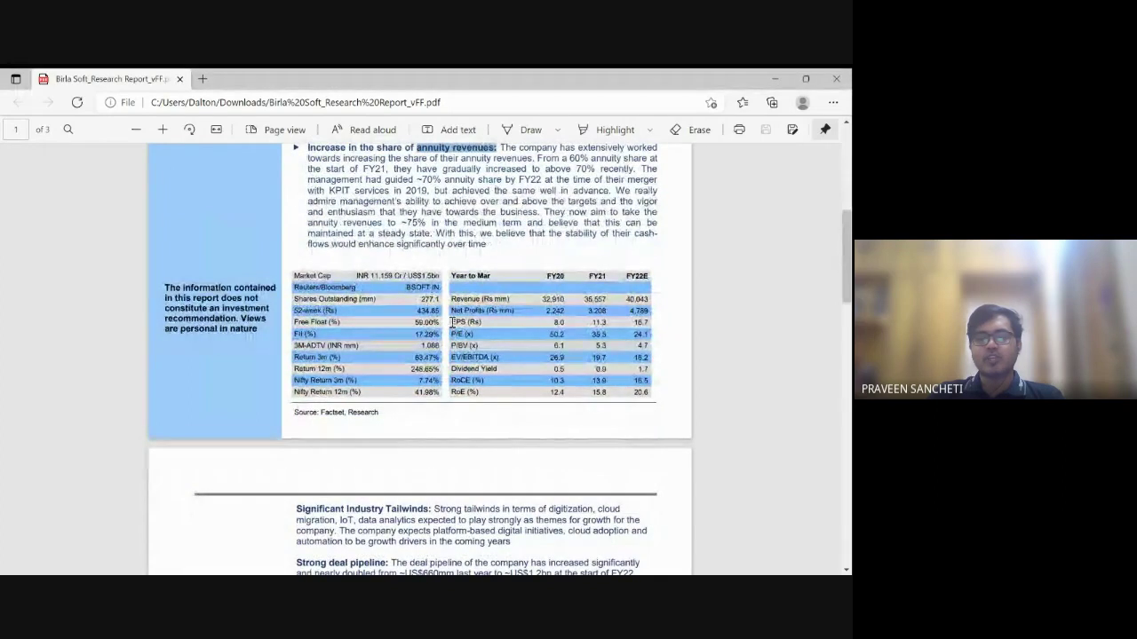
{"action": "left_click_drag", "start_coordinate": [453, 300], "coordinate": [647, 393]}
{"action": "right_click", "coordinate": [647, 393]}
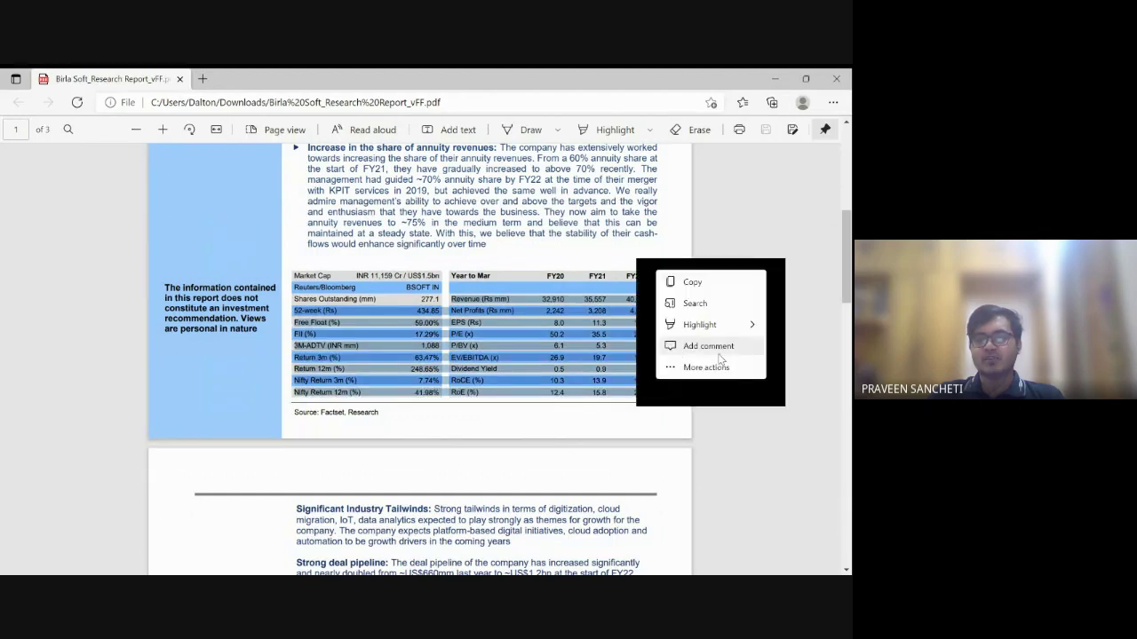
{"action": "left_click", "coordinate": [716, 404]}
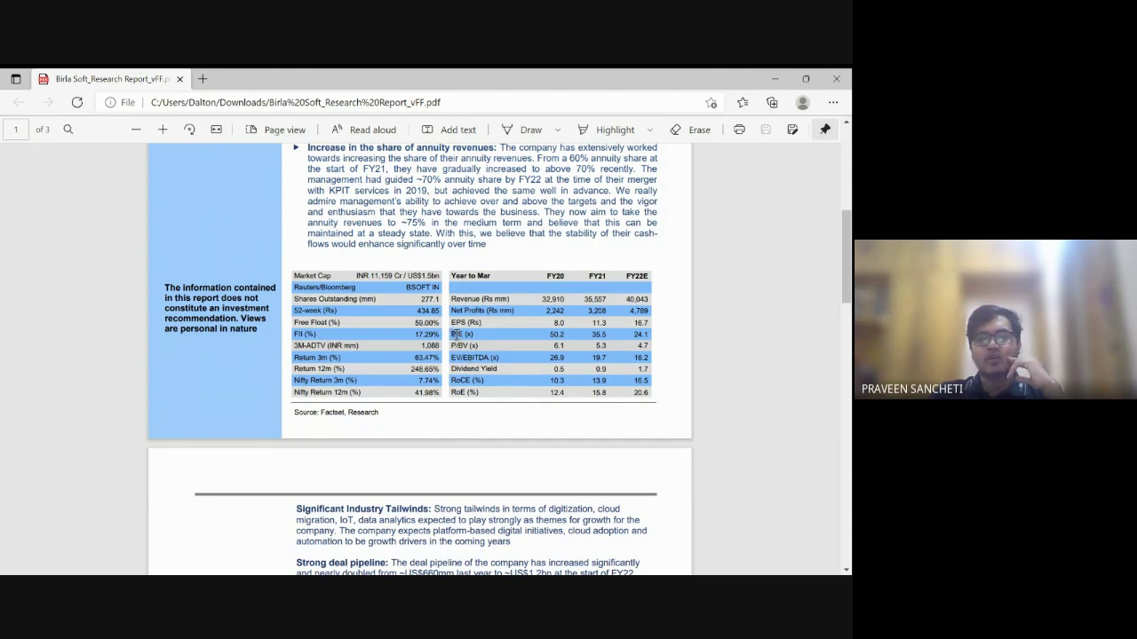
{"action": "left_click_drag", "start_coordinate": [478, 334], "coordinate": [650, 338]}
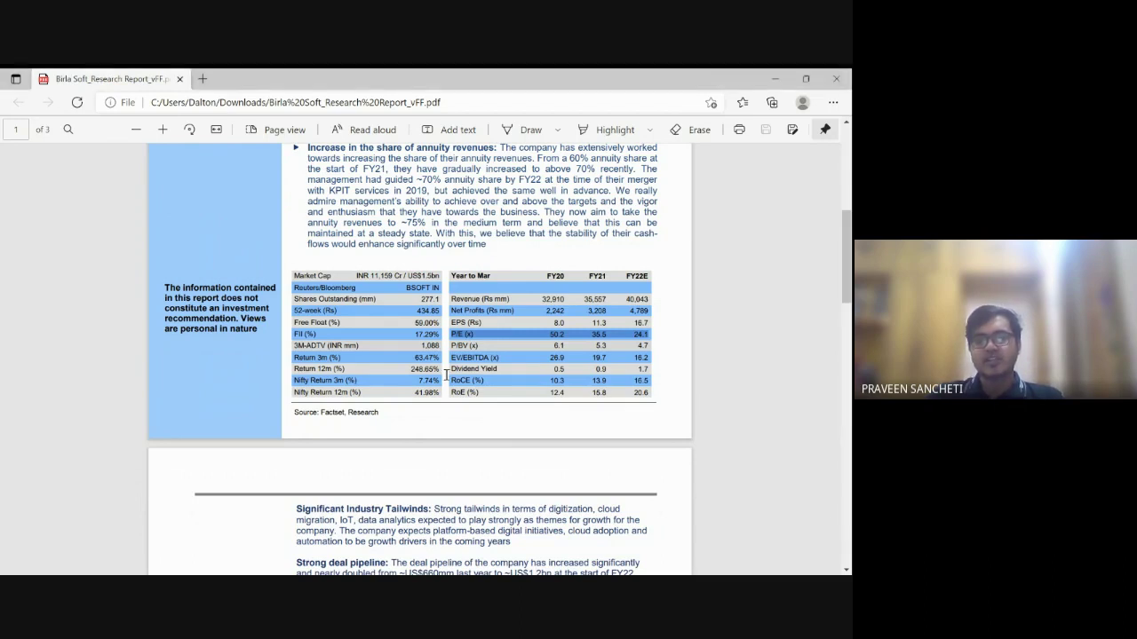
Go back to the report header and mark the share price under the Buy rating
{"action": "scroll", "coordinate": [502, 372], "scroll_direction": "up", "scroll_amount": 3}
{"action": "scroll", "coordinate": [502, 372], "scroll_direction": "up", "scroll_amount": 8}
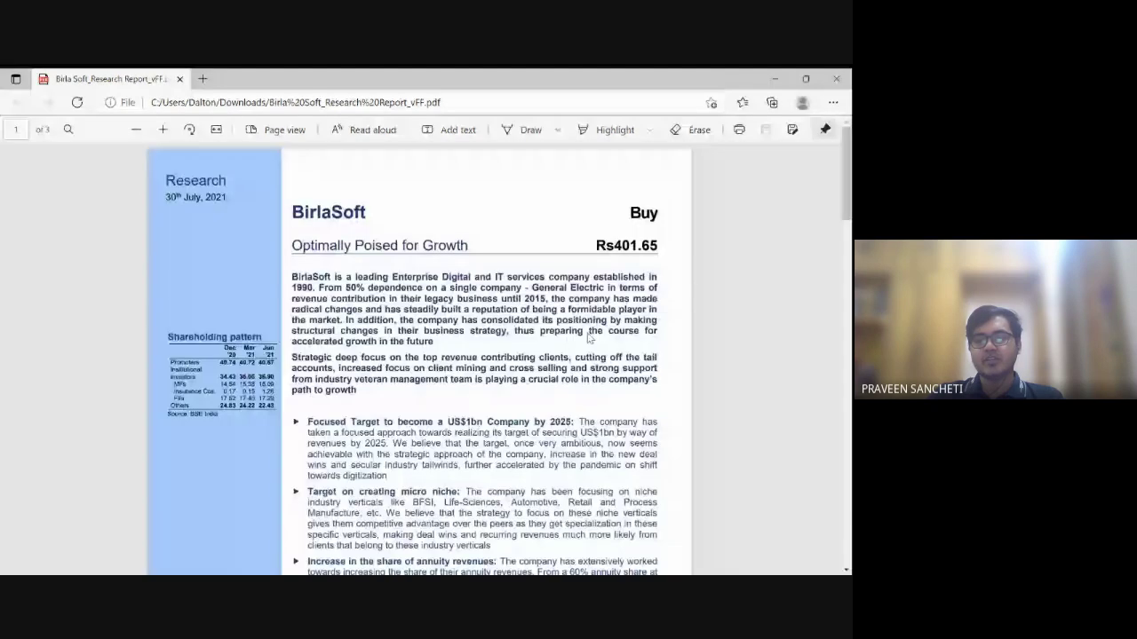
{"action": "left_click_drag", "start_coordinate": [594, 246], "coordinate": [662, 245]}
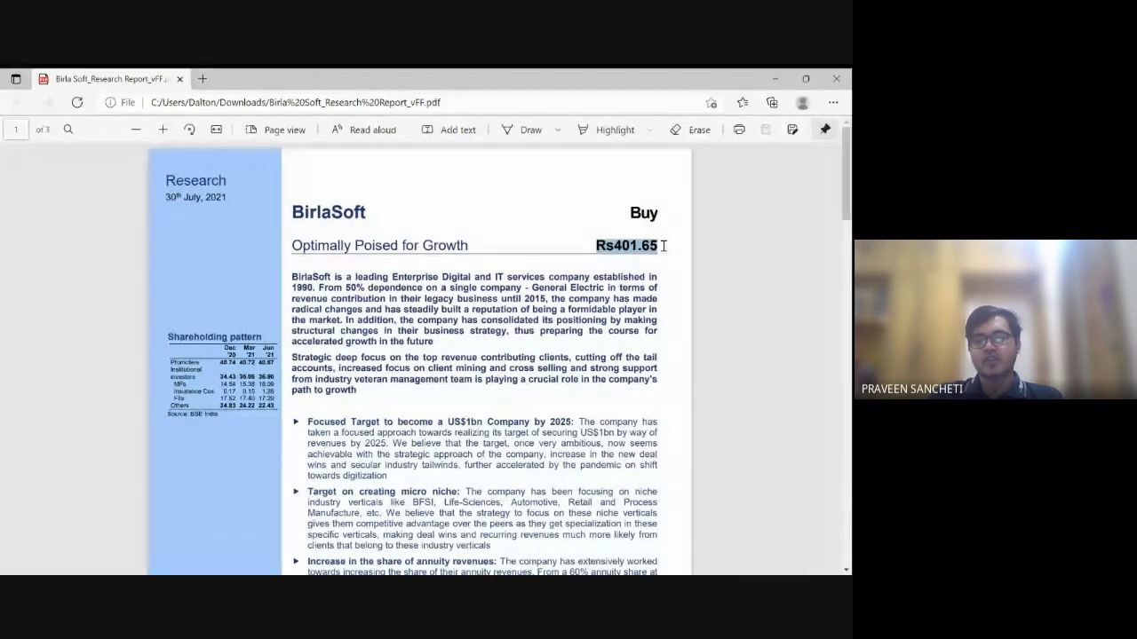
{"action": "right_click", "coordinate": [662, 245]}
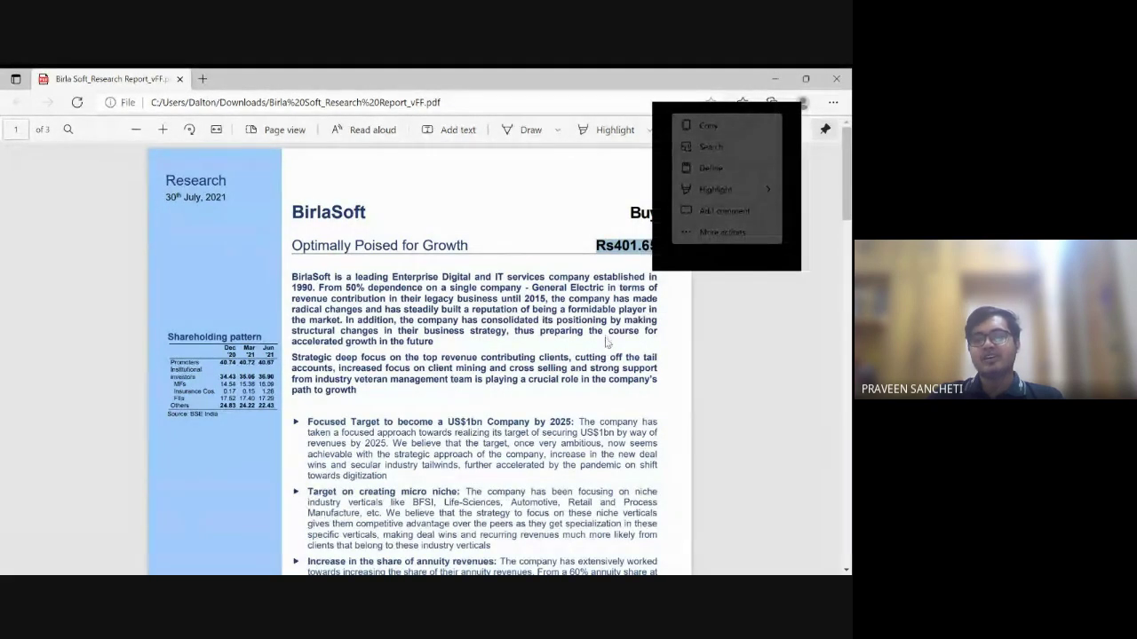
Compare the header price with the valuation table and mark the P/E figures for FY20 to FY22E
{"action": "scroll", "coordinate": [607, 340], "scroll_direction": "down", "scroll_amount": 8}
{"action": "scroll", "coordinate": [631, 264], "scroll_direction": "up", "scroll_amount": 8}
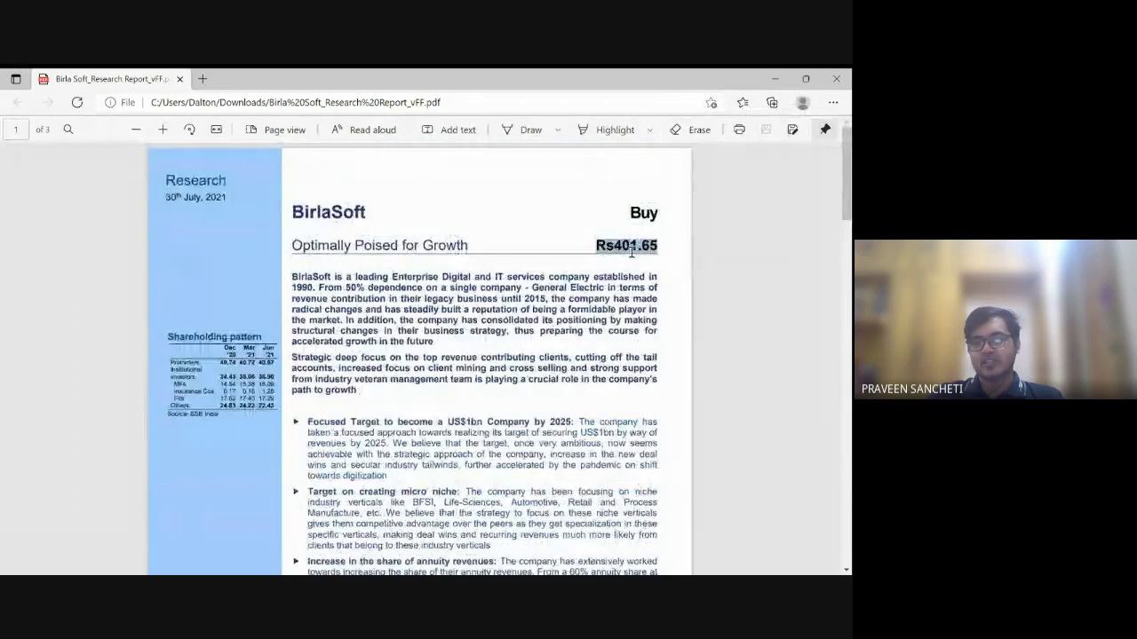
{"action": "scroll", "coordinate": [546, 444], "scroll_direction": "down", "scroll_amount": 8}
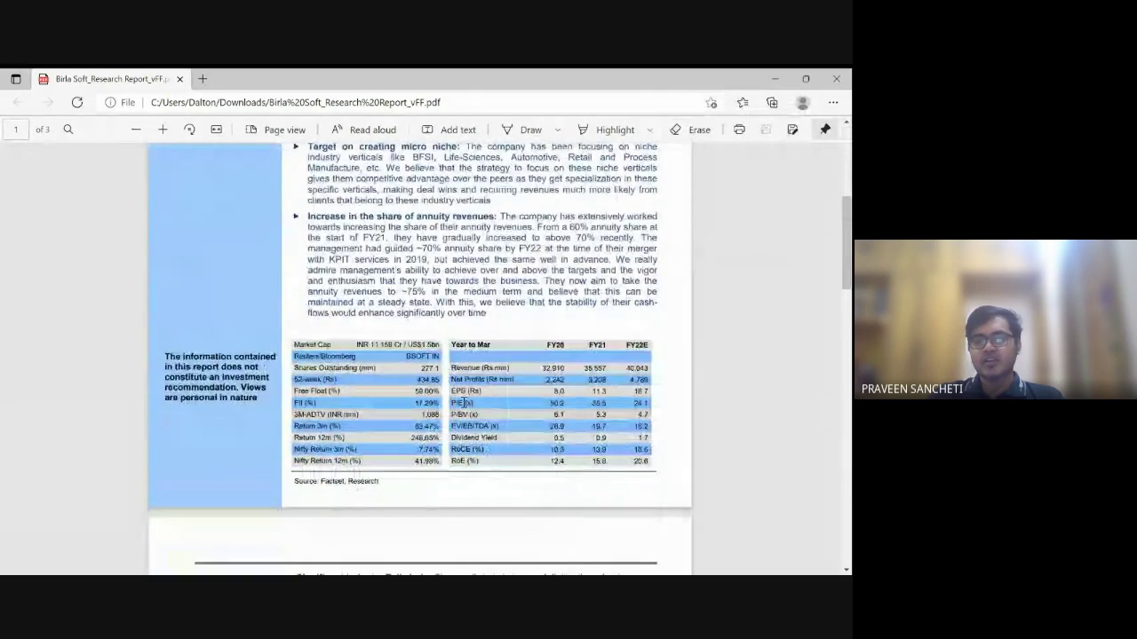
{"action": "left_click_drag", "start_coordinate": [458, 402], "coordinate": [637, 411]}
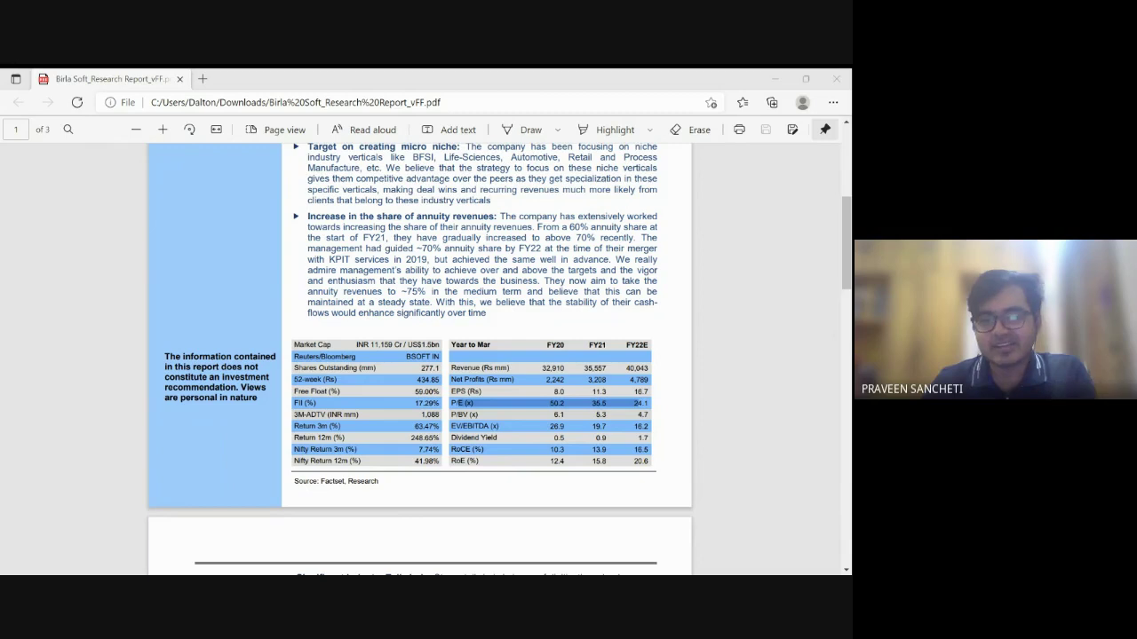
Mark the rupee amount of the market capitalisation in the company data table
{"action": "left_click", "coordinate": [329, 452]}
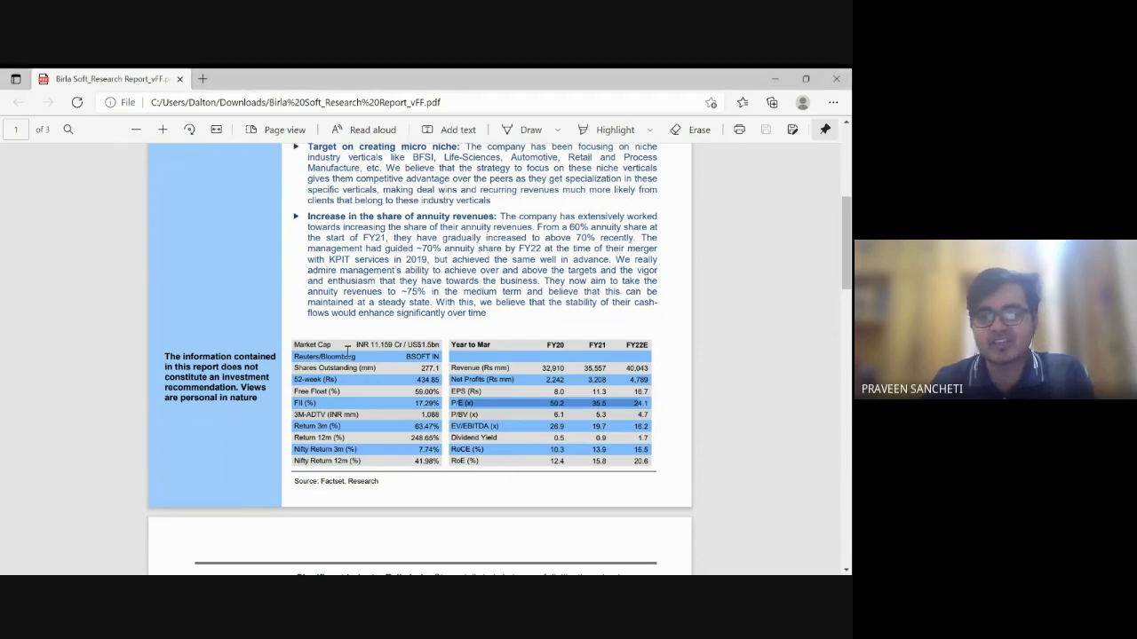
{"action": "left_click_drag", "start_coordinate": [355, 350], "coordinate": [409, 348]}
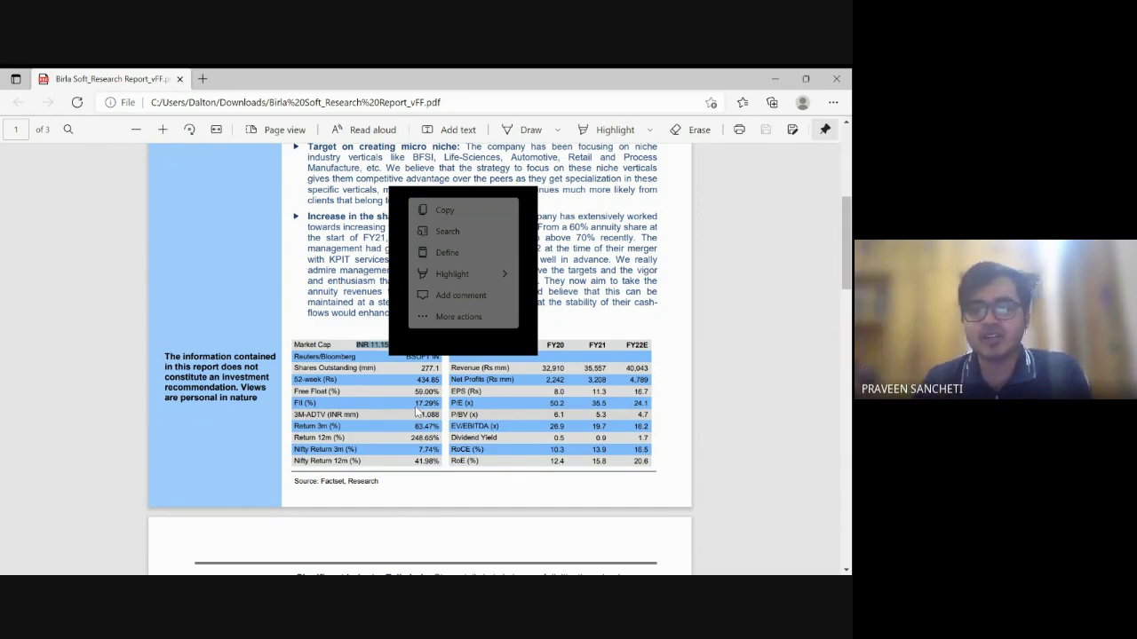
{"action": "key", "text": "alt+Tab"}
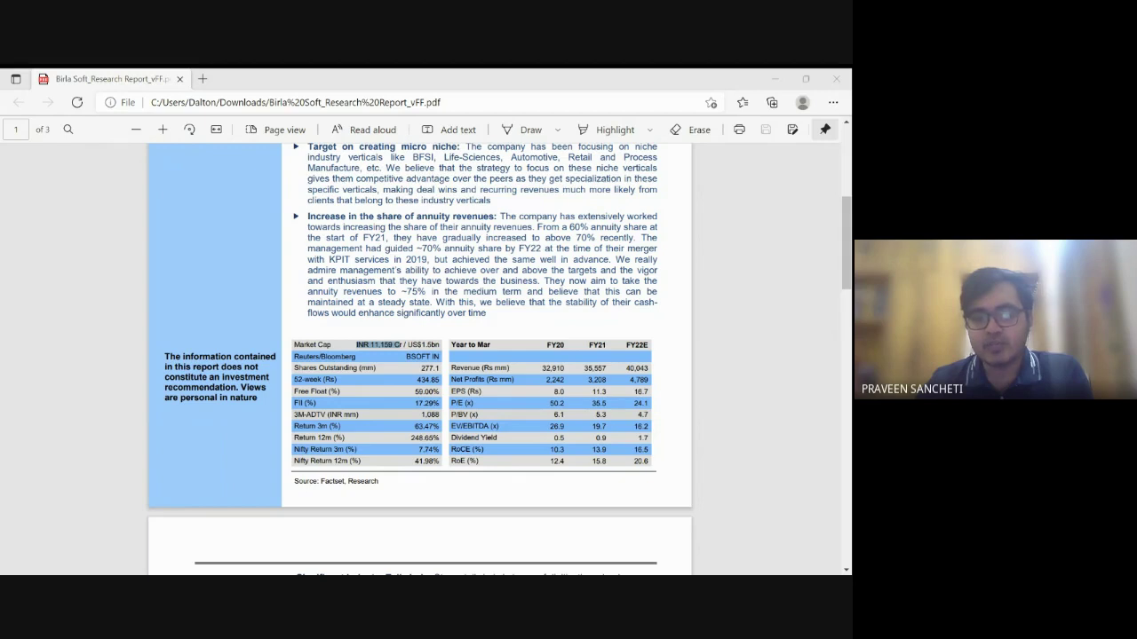
{"action": "key", "text": "alt+Tab"}
Mark the full P/E row in the yearly figures and the complete Market Cap row in the company data table
{"action": "left_click_drag", "start_coordinate": [451, 404], "coordinate": [652, 403]}
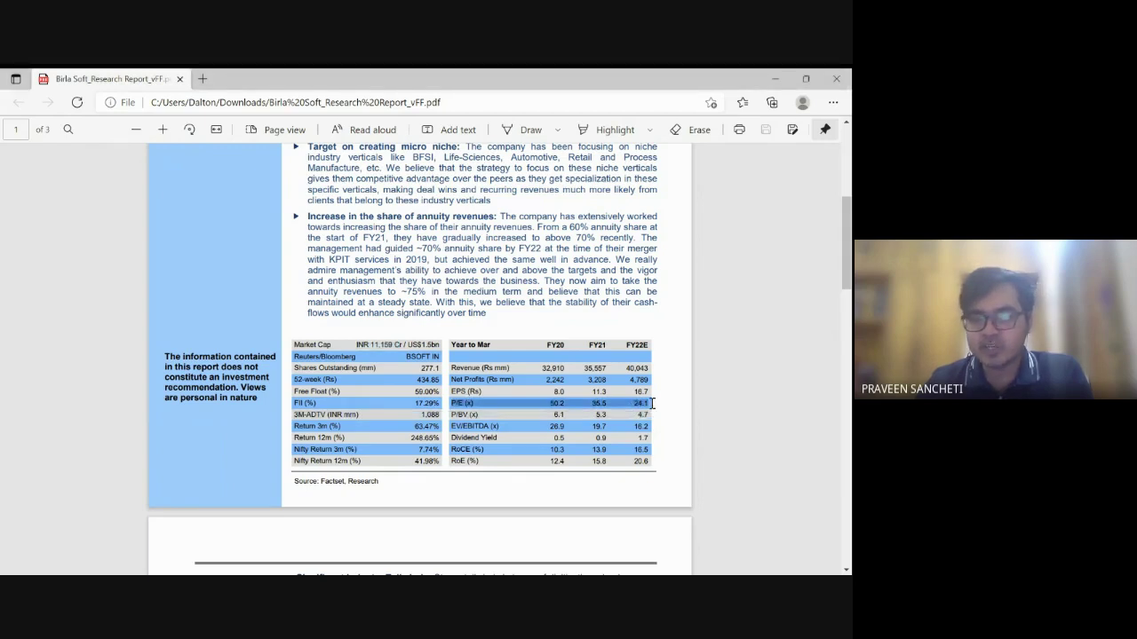
{"action": "right_click", "coordinate": [653, 404]}
{"action": "left_click", "coordinate": [685, 266]}
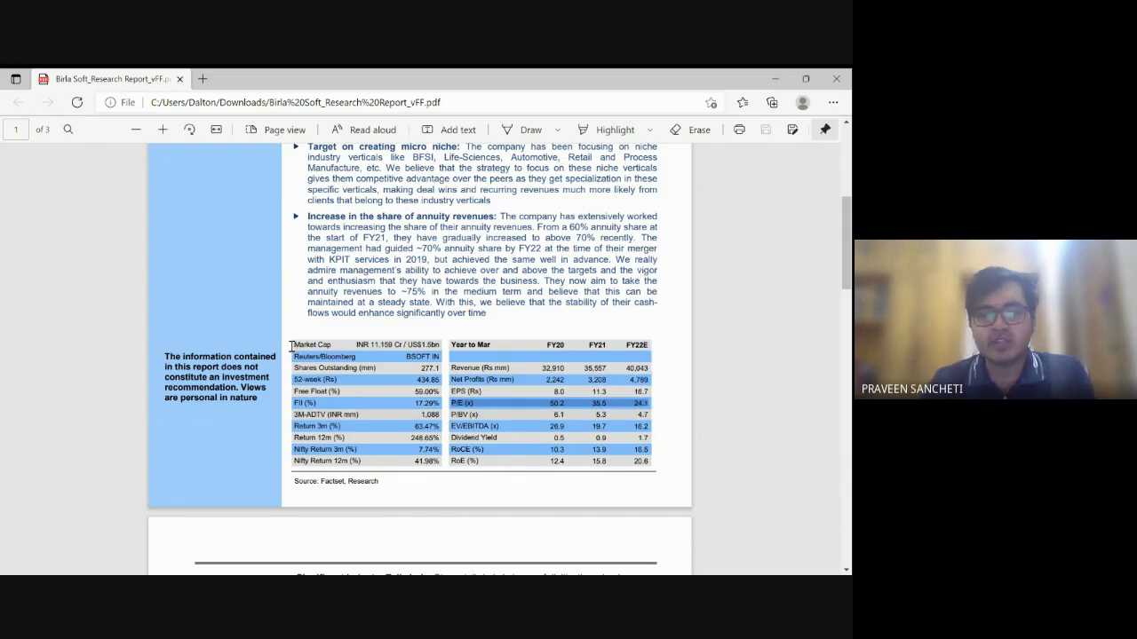
{"action": "left_click_drag", "start_coordinate": [291, 345], "coordinate": [442, 346]}
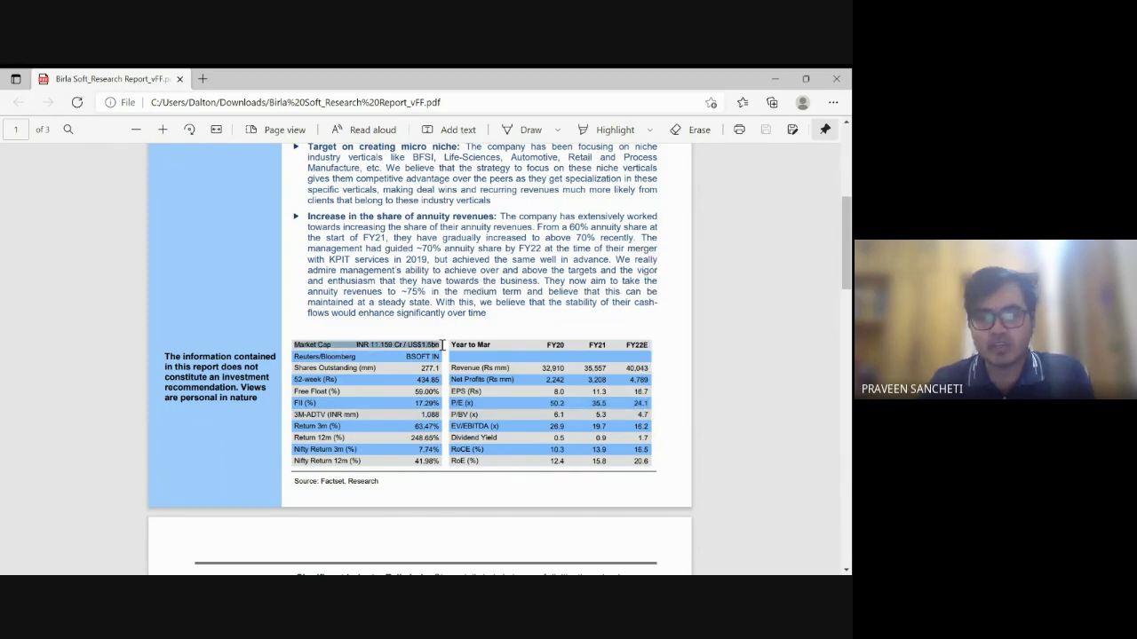
Select the P/E row again in the report's yearly figures, from its label through FY22E
{"action": "right_click", "coordinate": [442, 345]}
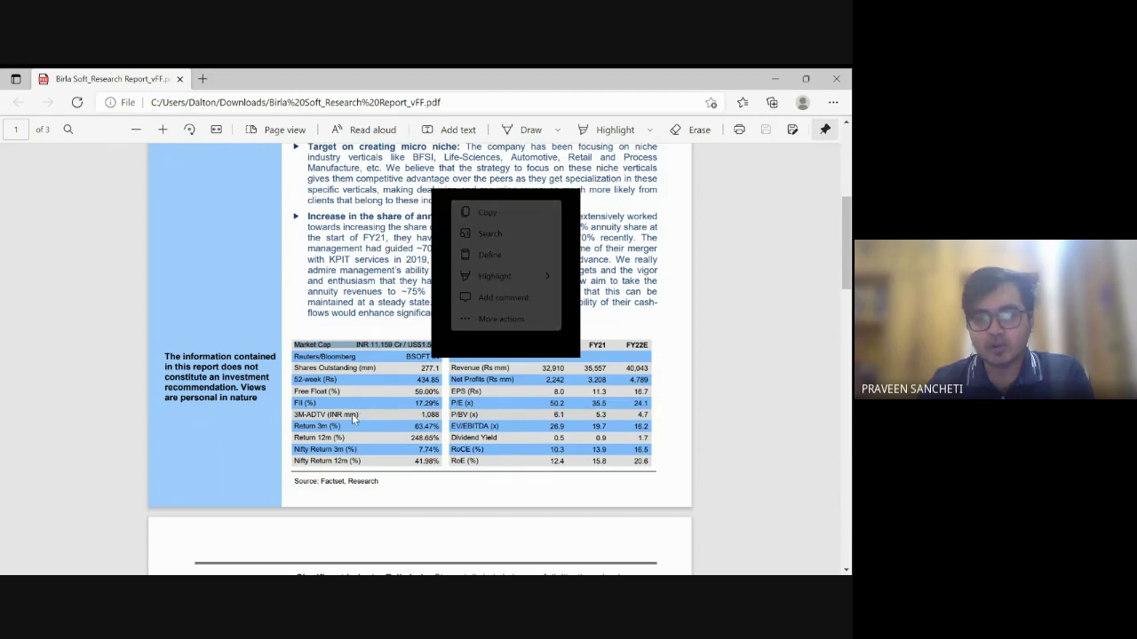
{"action": "left_click", "coordinate": [354, 419]}
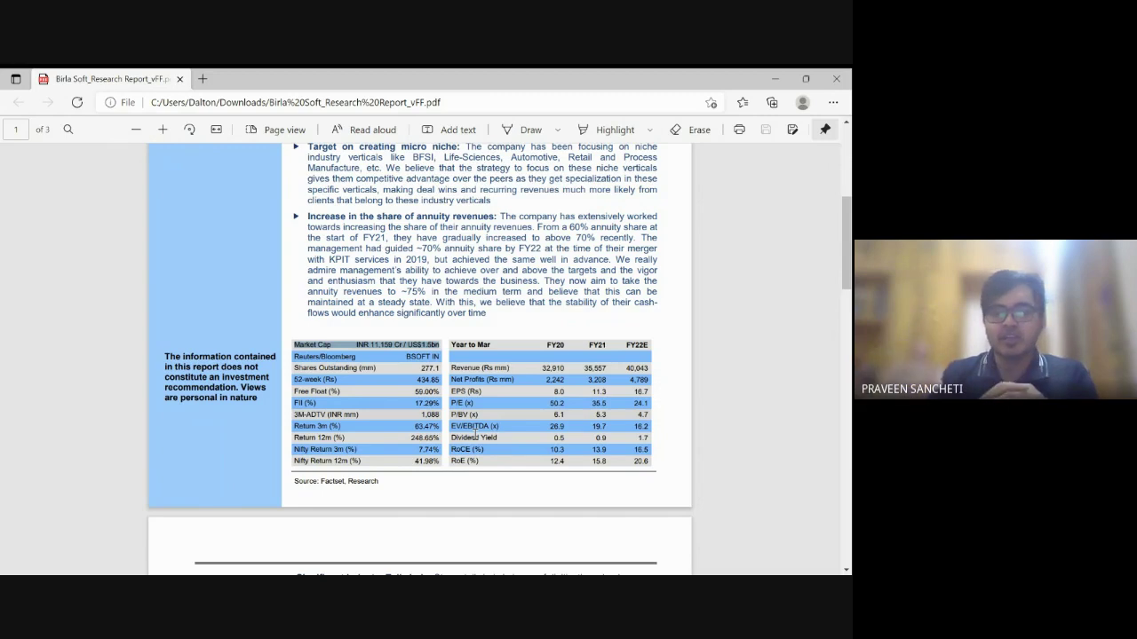
{"action": "left_click_drag", "start_coordinate": [450, 403], "coordinate": [648, 404]}
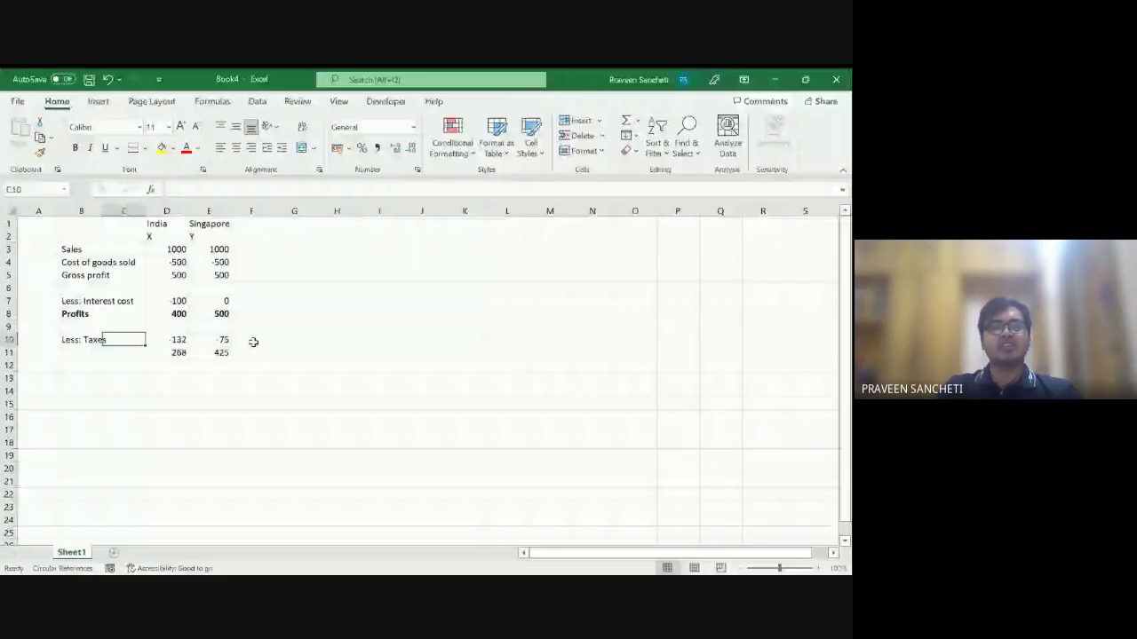
In the Excel India and Singapore comparison, highlight the Sales, Cost of goods sold and Gross profit rows one after another
{"action": "key", "text": "Left"}
{"action": "key", "text": "Up"}
{"action": "key", "text": "Up"}
{"action": "key", "text": "Up"}
{"action": "key", "text": "Up"}
{"action": "key", "text": "Up"}
{"action": "key", "text": "Up"}
{"action": "key", "text": "Up"}
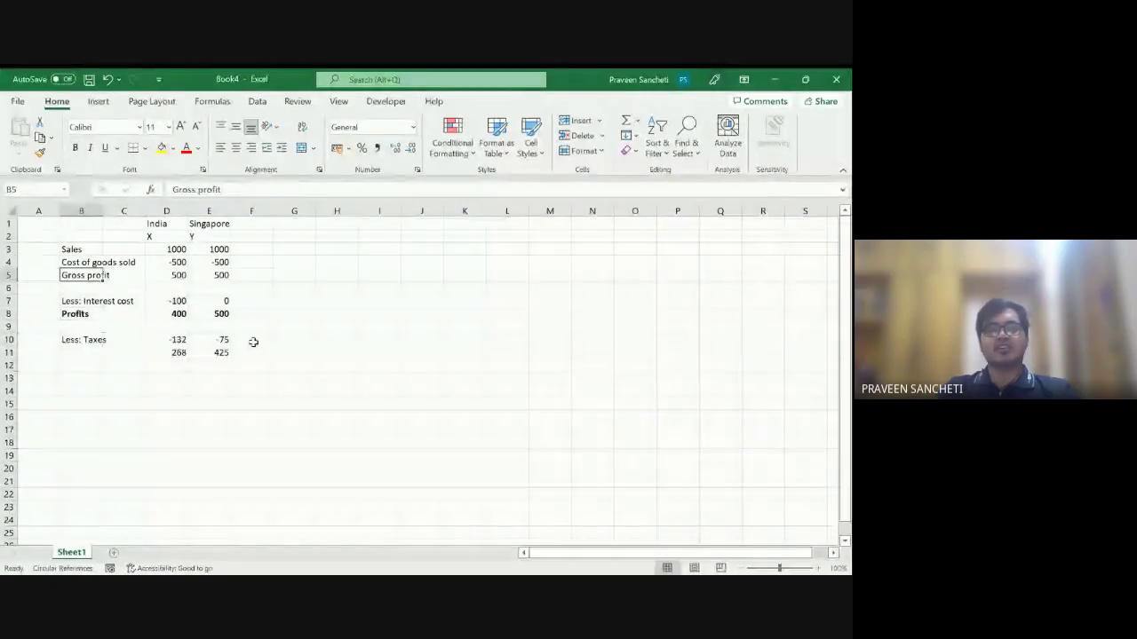
{"action": "key", "text": "shift+space"}
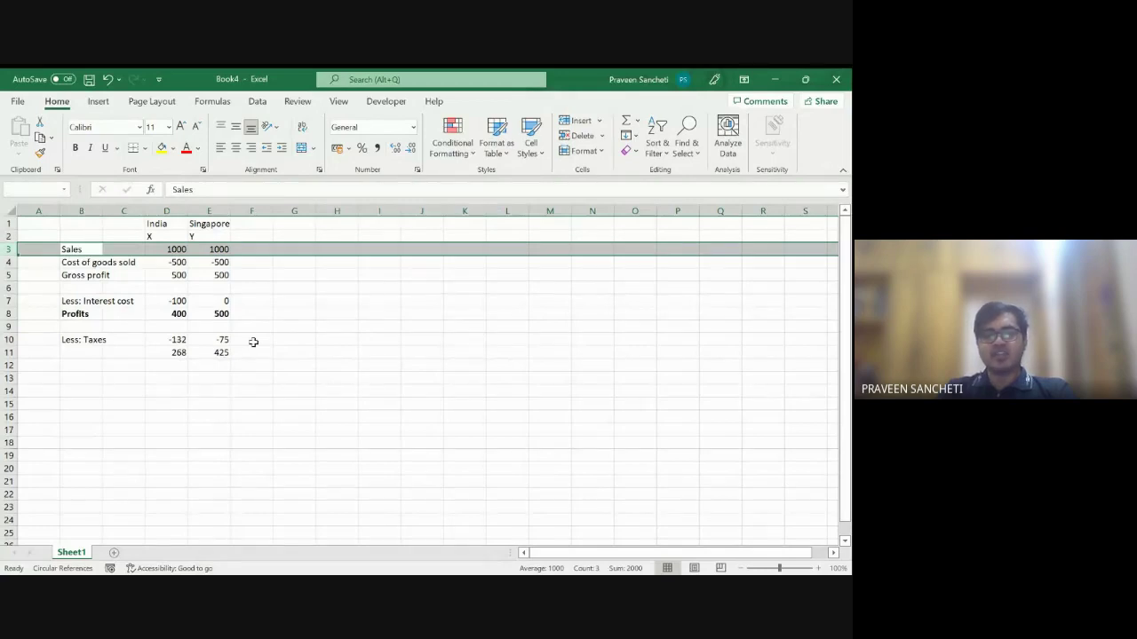
{"action": "key", "text": "Down"}
{"action": "key", "text": "shift+space"}
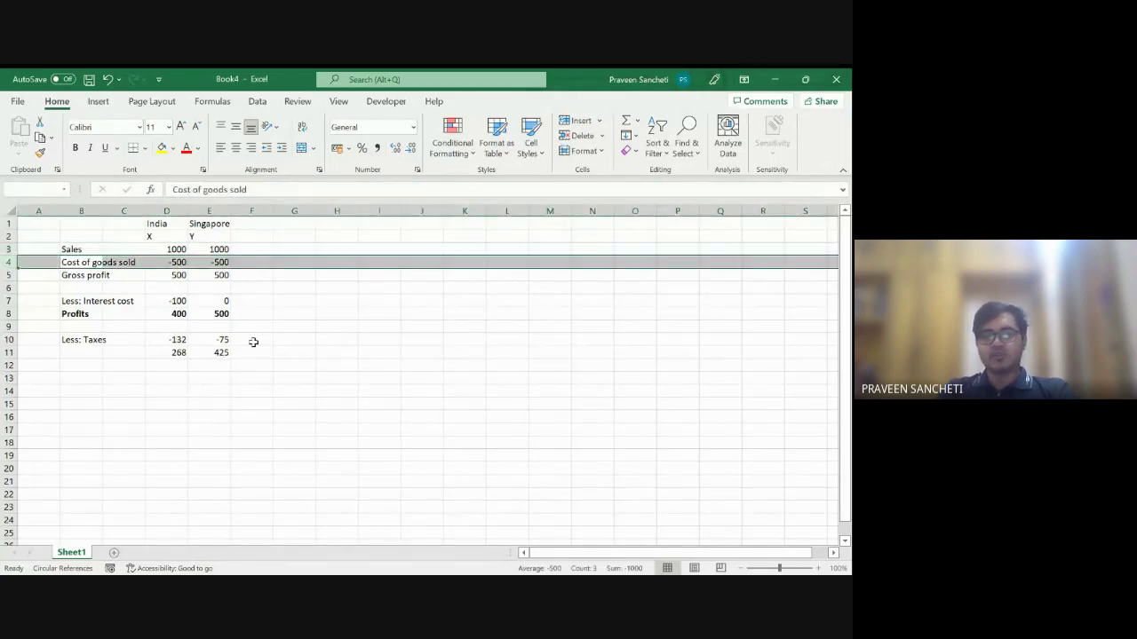
{"action": "key", "text": "Down"}
{"action": "key", "text": "shift+space"}
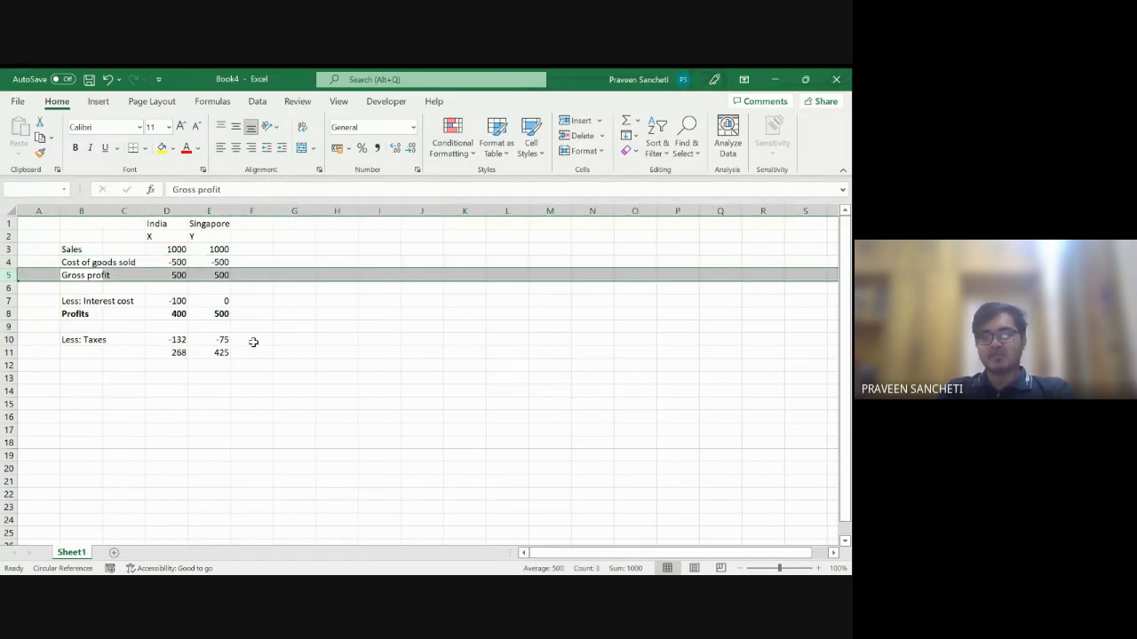
Highlight the Less: Interest cost, Profits and Less: Taxes rows one after another
{"action": "key", "text": "Down"}
{"action": "key", "text": "Down"}
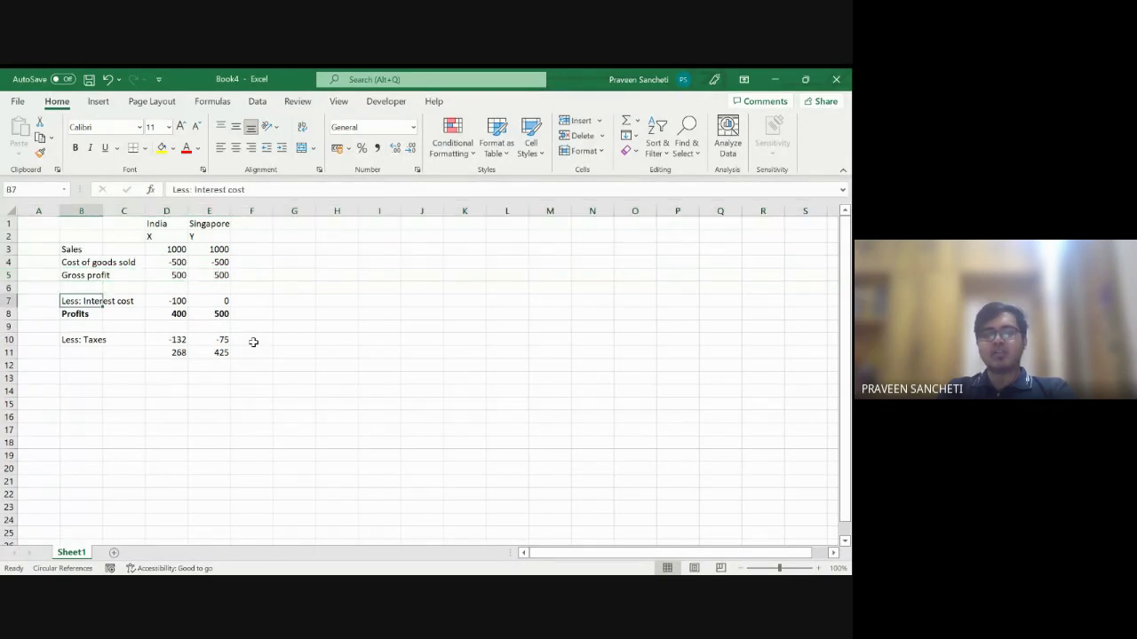
{"action": "key", "text": "shift+space"}
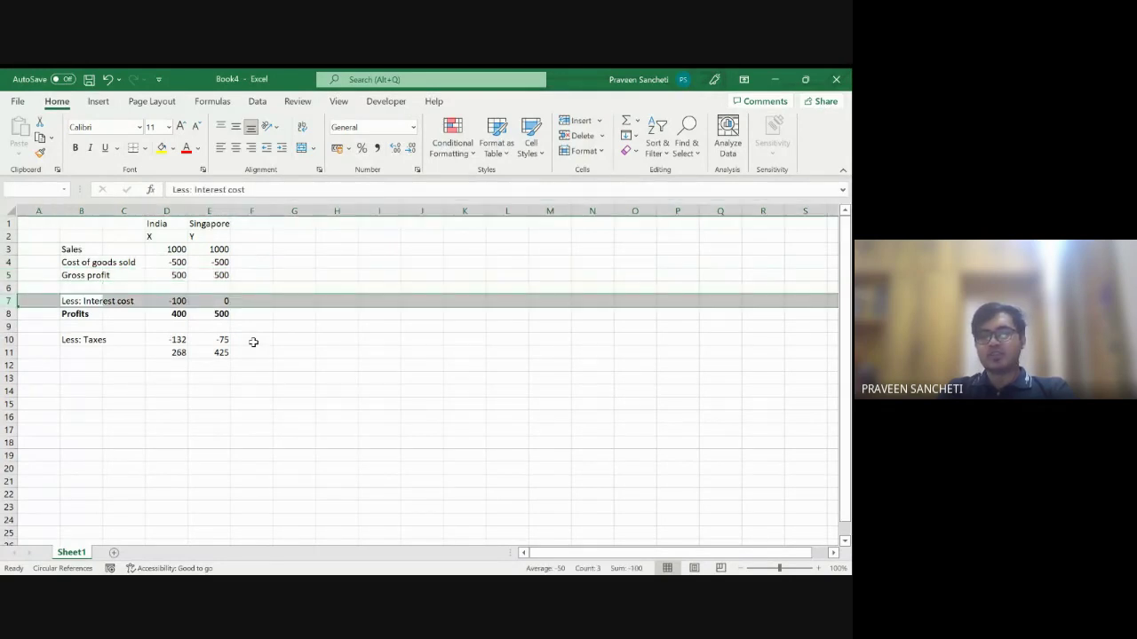
{"action": "key", "text": "Down"}
{"action": "key", "text": "shift+space"}
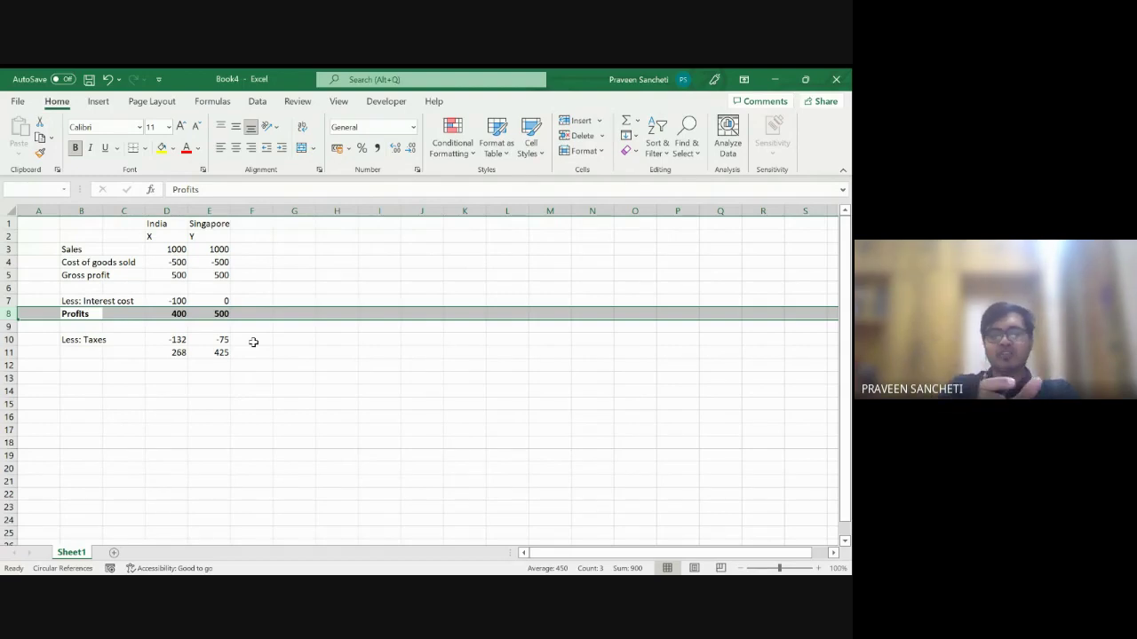
{"action": "key", "text": "Down"}
{"action": "key", "text": "Down"}
{"action": "key", "text": "shift+space"}
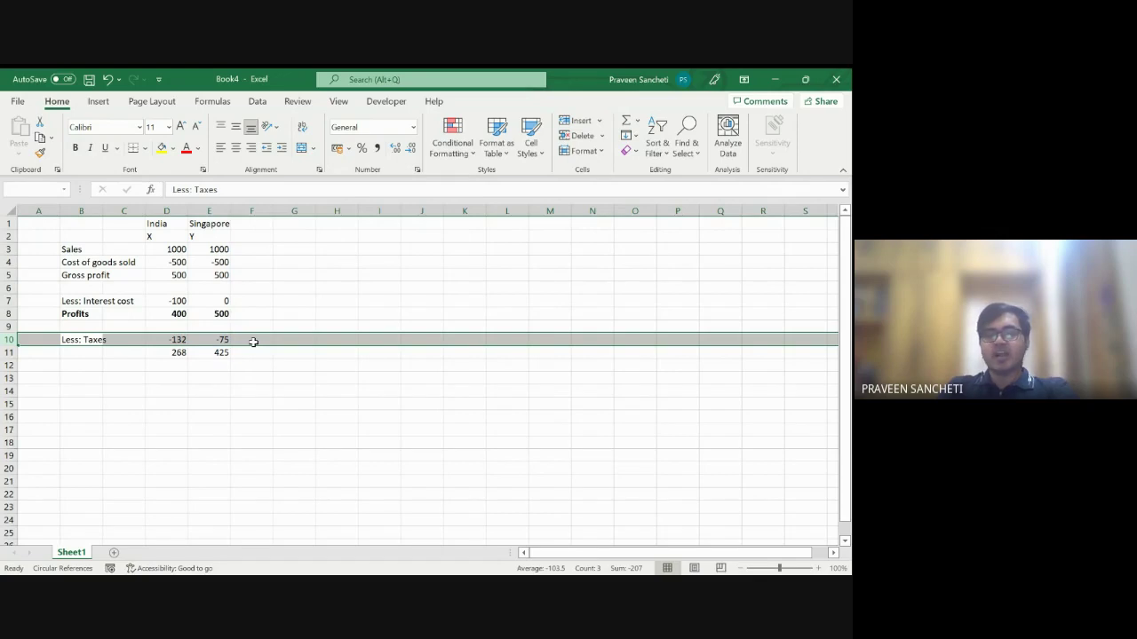
Label the result row below Less: Taxes as PAT in cell B11
{"action": "key", "text": "Right"}
{"action": "key", "text": "Right"}
{"action": "key", "text": "Down"}
{"action": "key", "text": "Down"}
{"action": "key", "text": "Left"}
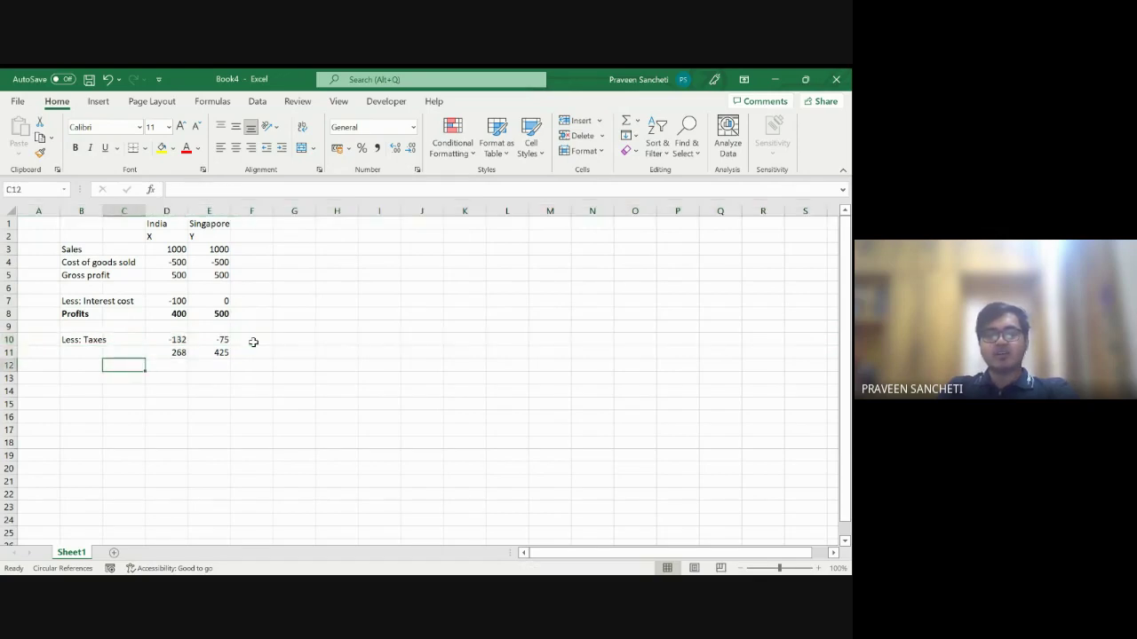
{"action": "key", "text": "Left"}
{"action": "key", "text": "Up"}
{"action": "type", "text": "PAT"}
{"action": "key", "text": "Return"}
{"action": "key", "text": "Up"}
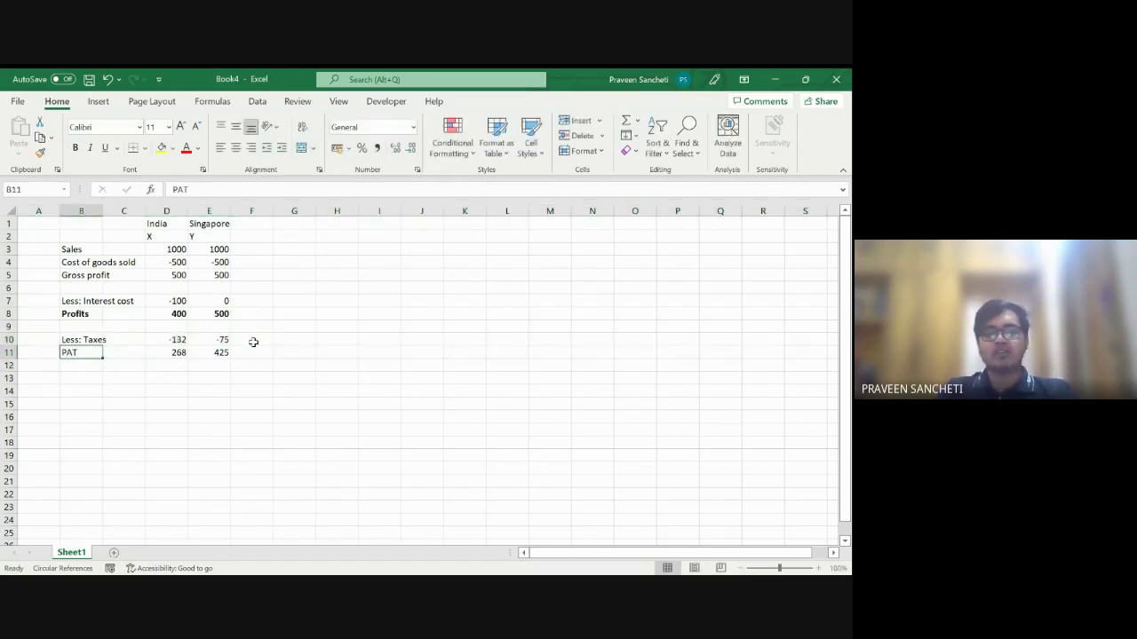
Make the PAT row bold from its label through the Singapore figure, B11 to E11
{"action": "key", "text": "shift+Right"}
{"action": "key", "text": "shift+Right"}
{"action": "key", "text": "shift+Right"}
{"action": "key", "text": "ctrl+b"}
Highlight the whole Singapore column and the whole PAT row to point them out
{"action": "key", "text": "Right"}
{"action": "key", "text": "Right"}
{"action": "key", "text": "Right"}
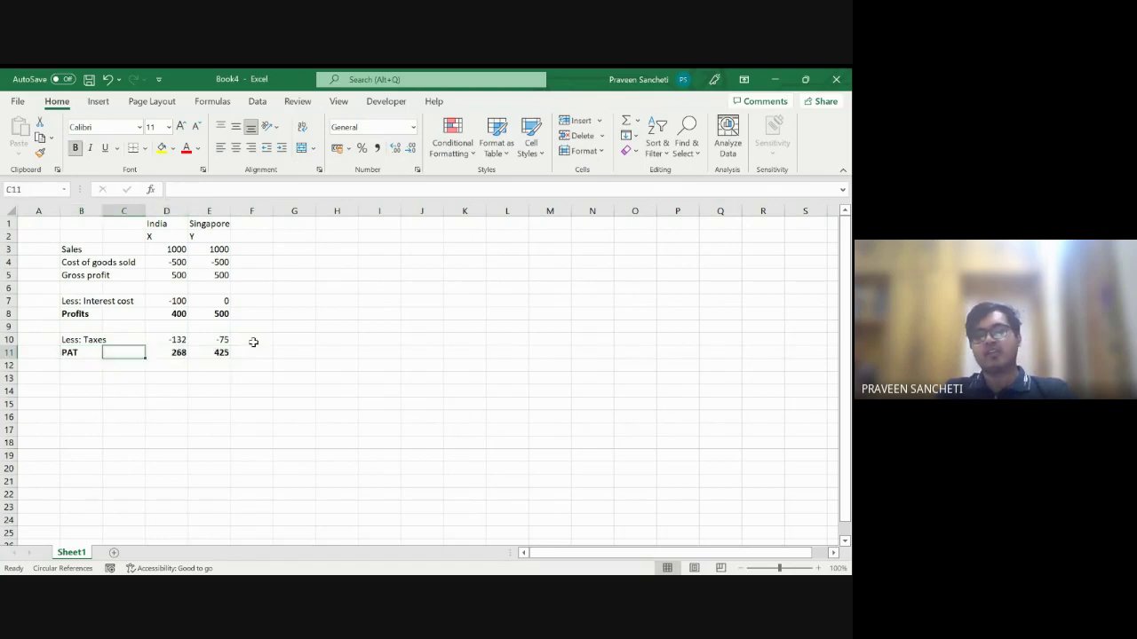
{"action": "key", "text": "ctrl+space"}
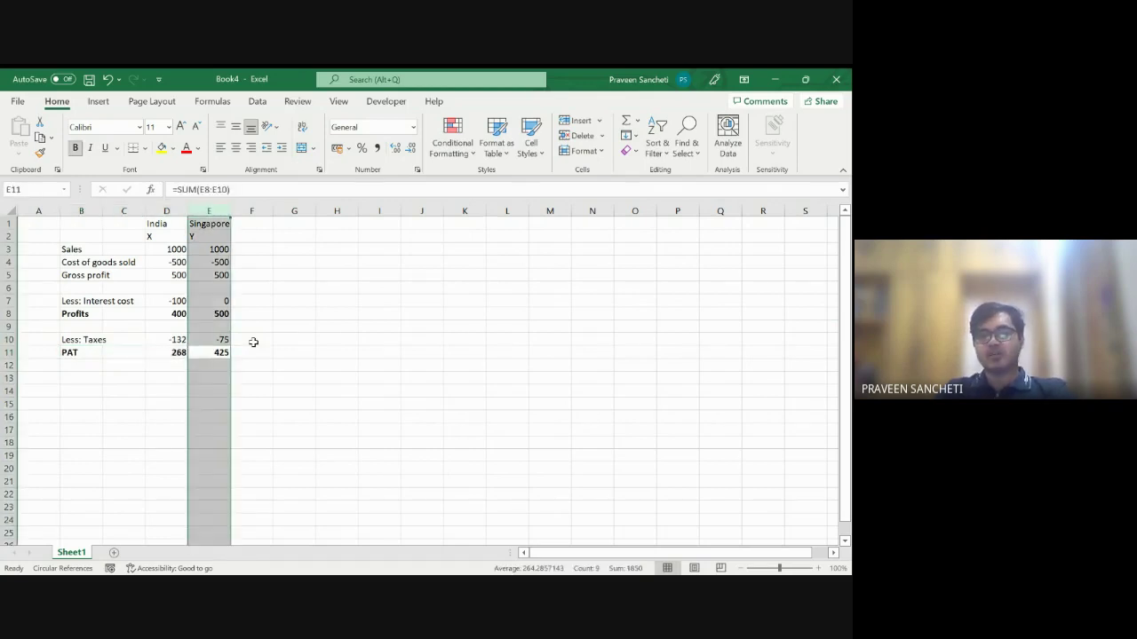
{"action": "key", "text": "shift+BackSpace"}
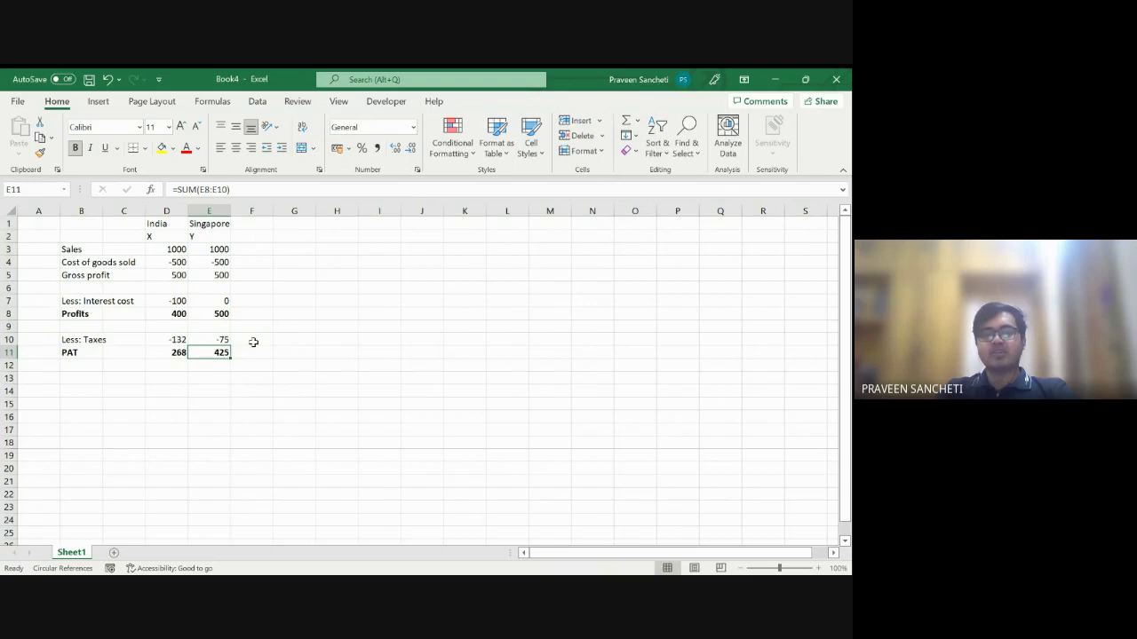
{"action": "key", "text": "Left"}
{"action": "key", "text": "Left"}
{"action": "key", "text": "Left"}
{"action": "key", "text": "shift+space"}
{"action": "key", "text": "alt+Tab"}
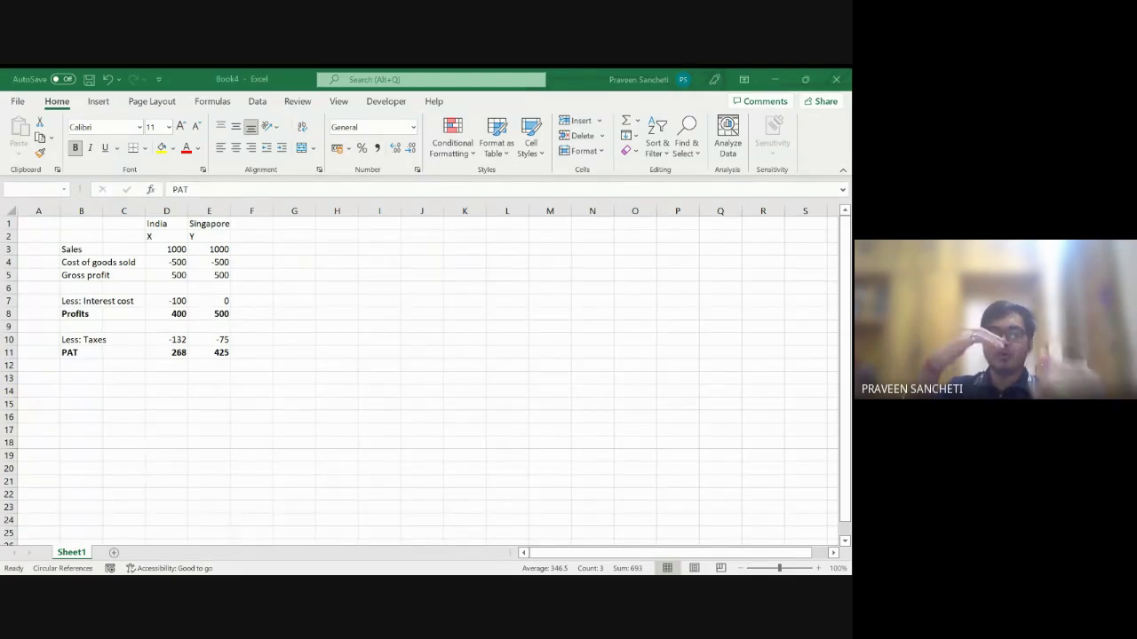
Enter the label EBITDA in cell B14, below the profit comparison
{"action": "key", "text": "Down"}
{"action": "key", "text": "Left"}
{"action": "key", "text": "Down"}
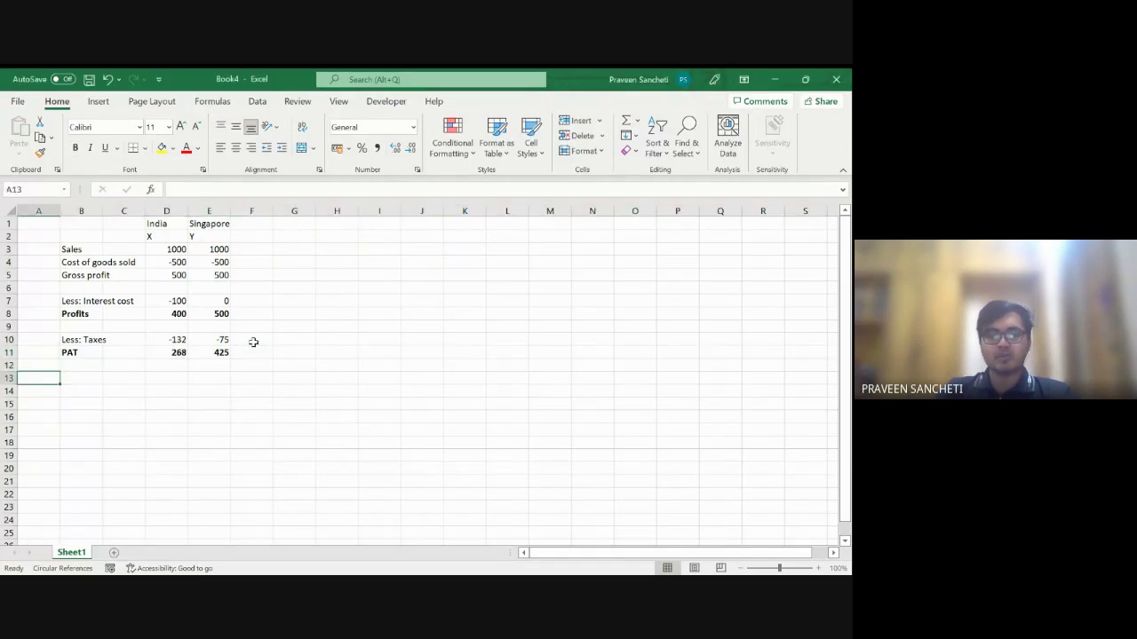
{"action": "key", "text": "Right"}
{"action": "key", "text": "Down"}
{"action": "type", "text": "EBIT"}
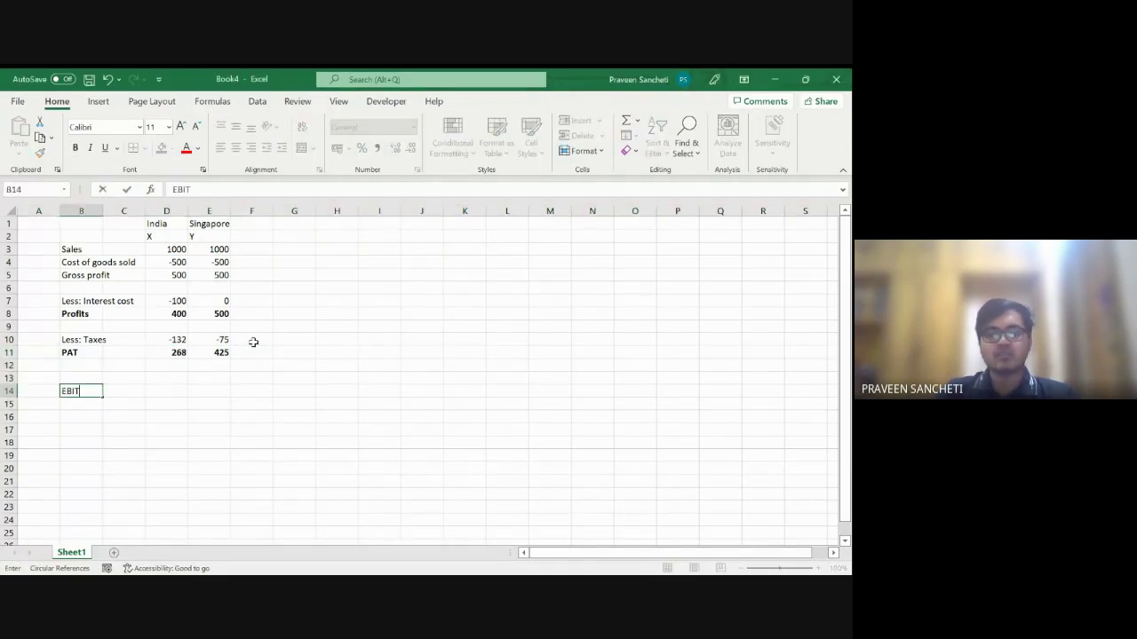
{"action": "type", "text": "DA"}
{"action": "key", "text": "Return"}
Enter the definition "Earnings before intereest taxes and depreciation and amortisation" in cell D14 beside the EBITDA label
{"action": "key", "text": "Up"}
{"action": "key", "text": "Right"}
{"action": "key", "text": "Right"}
{"action": "type", "text": "Ear"}
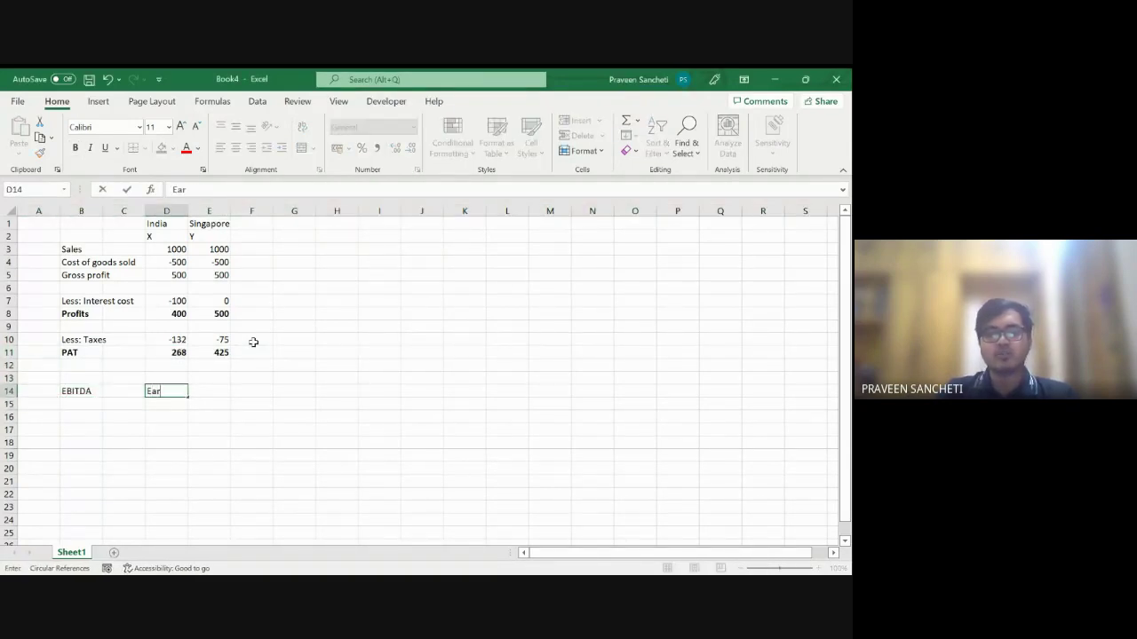
{"action": "type", "text": "nings befo"}
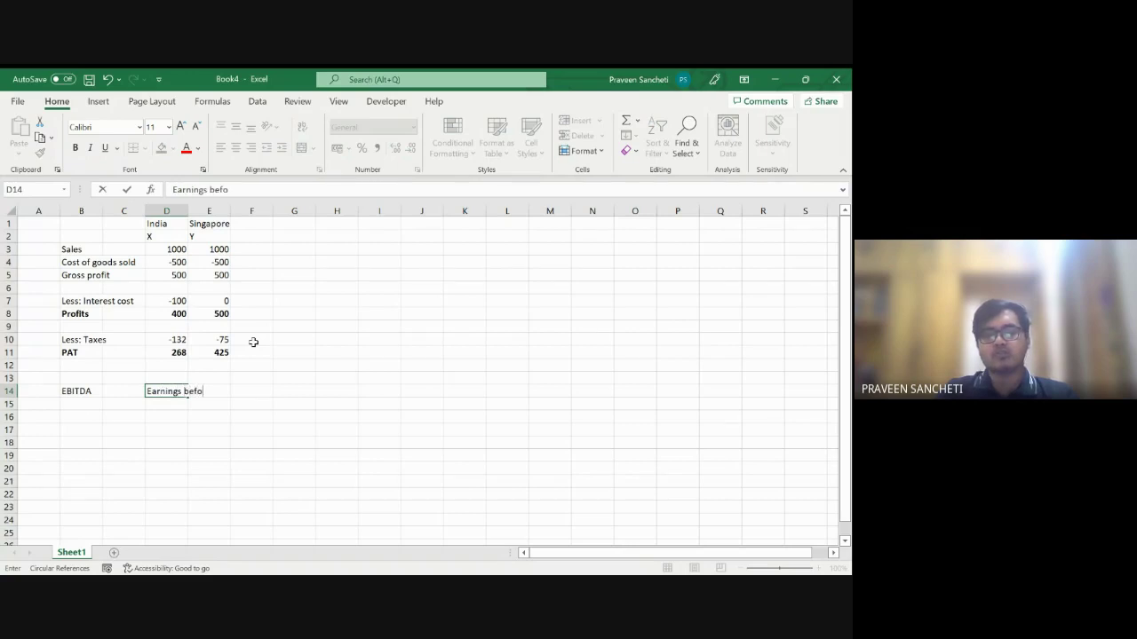
{"action": "type", "text": "re intereest t"}
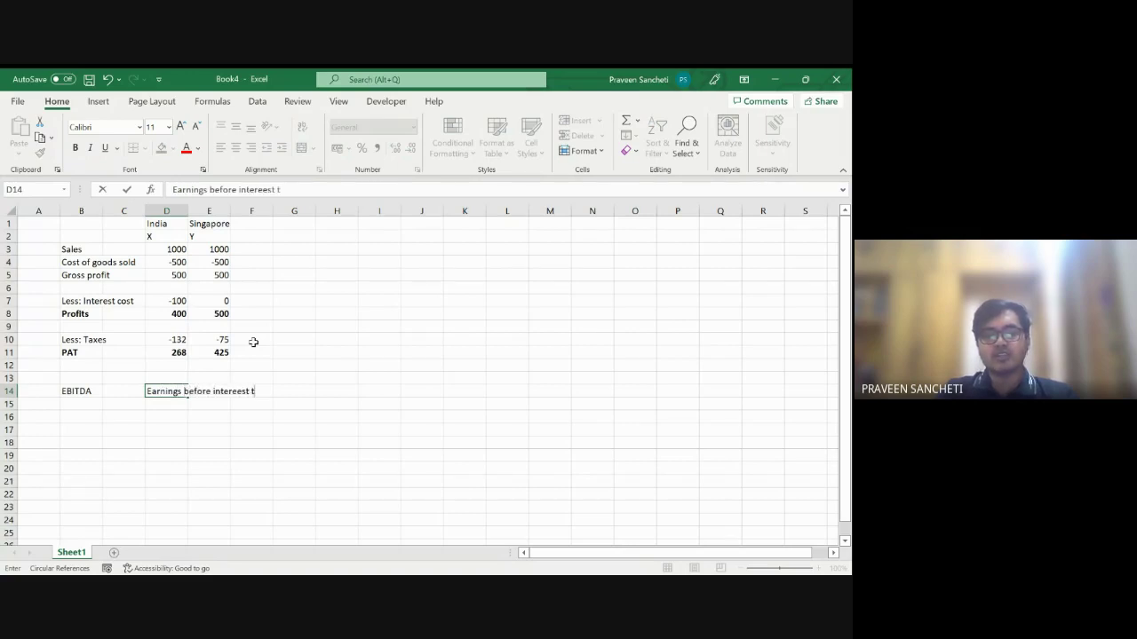
{"action": "type", "text": "axes and "}
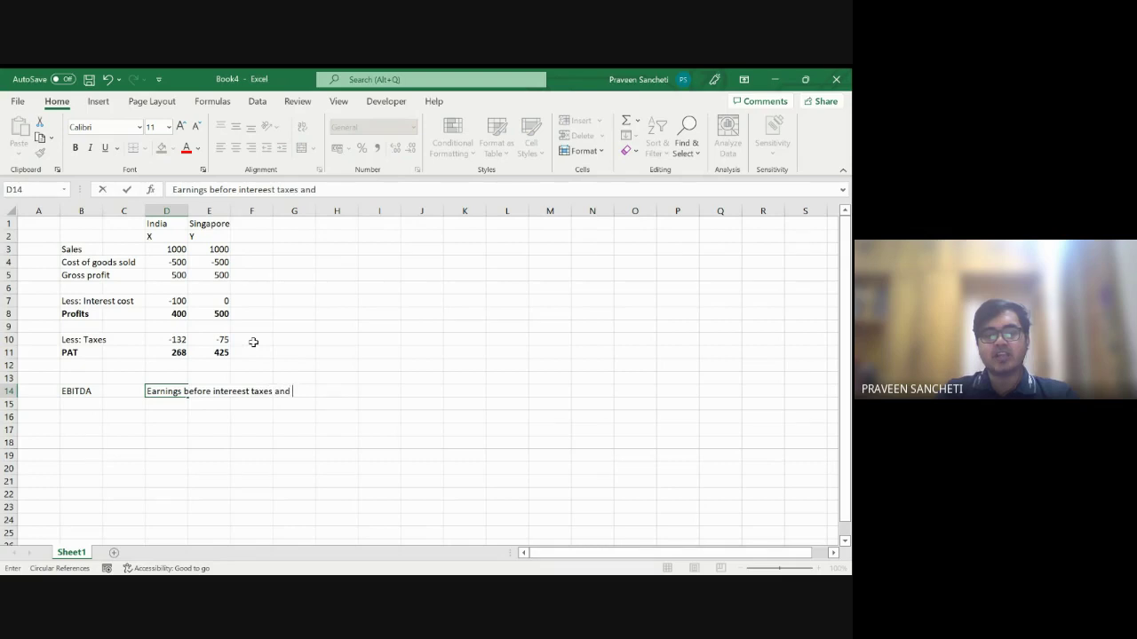
{"action": "type", "text": "depreciation a"}
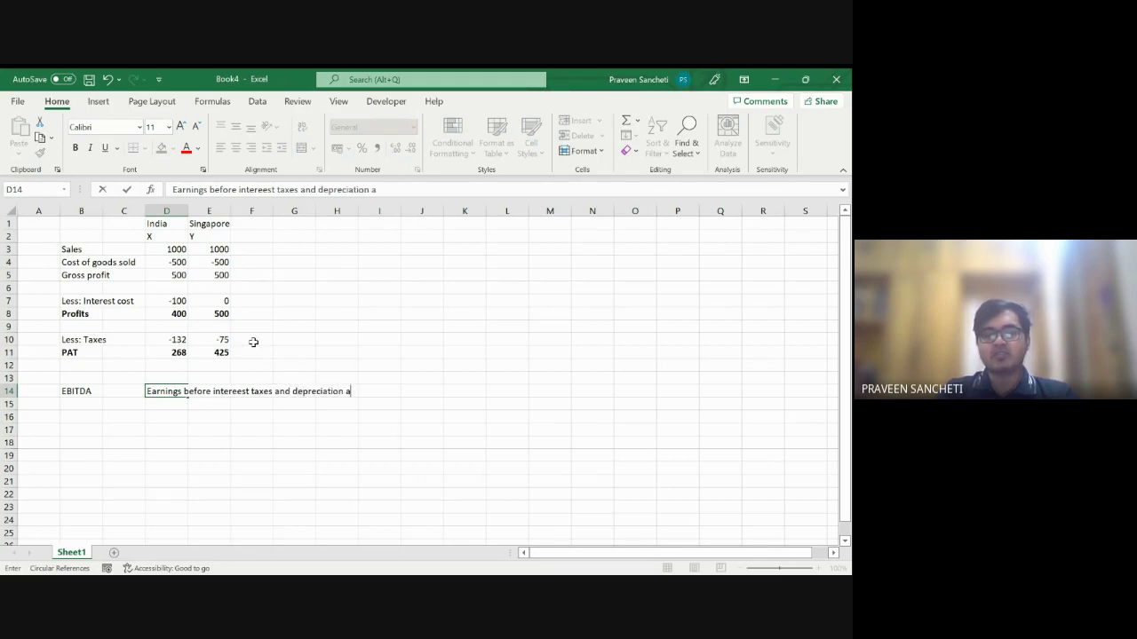
{"action": "type", "text": "nd amorit"}
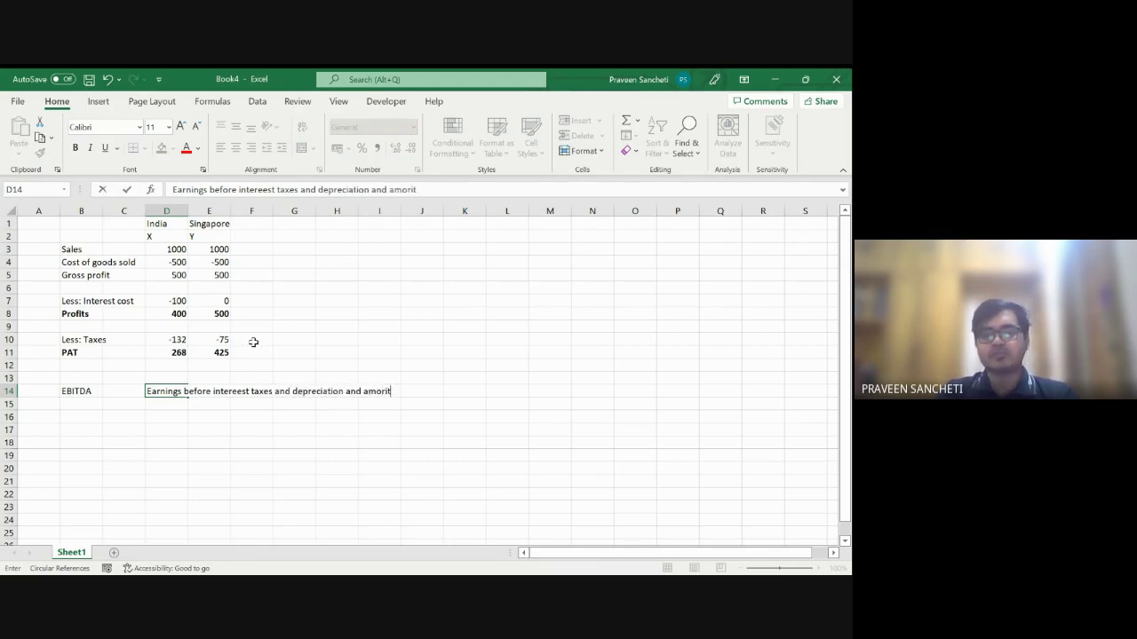
{"action": "key", "text": "BackSpace"}
{"action": "key", "text": "BackSpace"}
{"action": "type", "text": "tisation"}
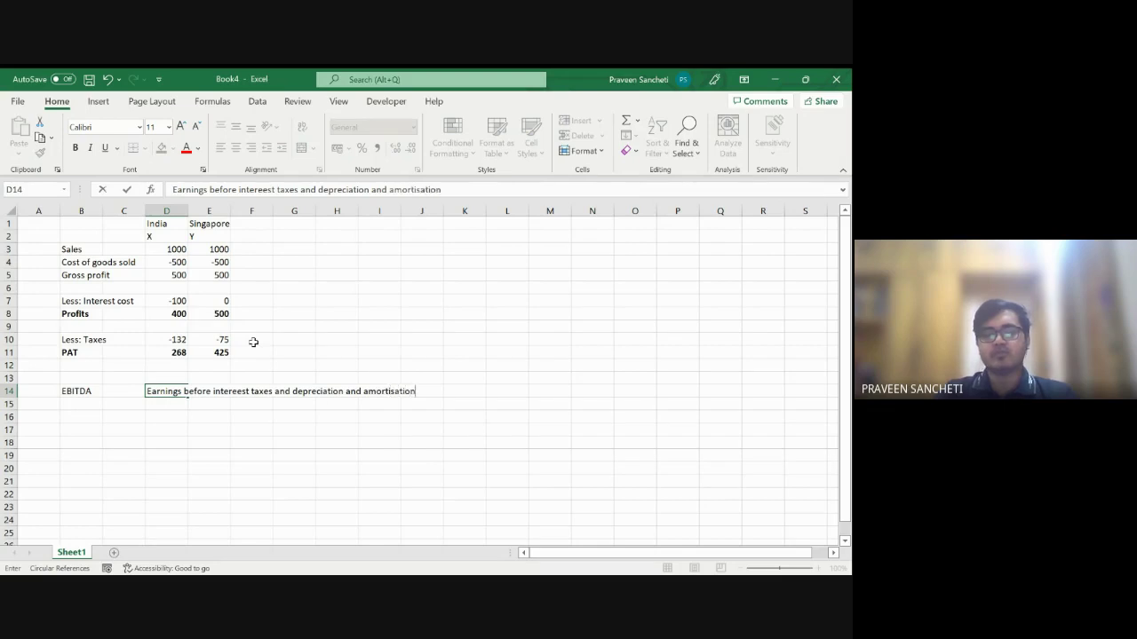
{"action": "key", "text": "Return"}
Select the EBITDA label together with its definition, cells B14 to D14, to point them out
{"action": "key", "text": "Up"}
{"action": "key", "text": "Left"}
{"action": "key", "text": "Left"}
{"action": "key", "text": "shift+Right"}
{"action": "key", "text": "shift+Right"}
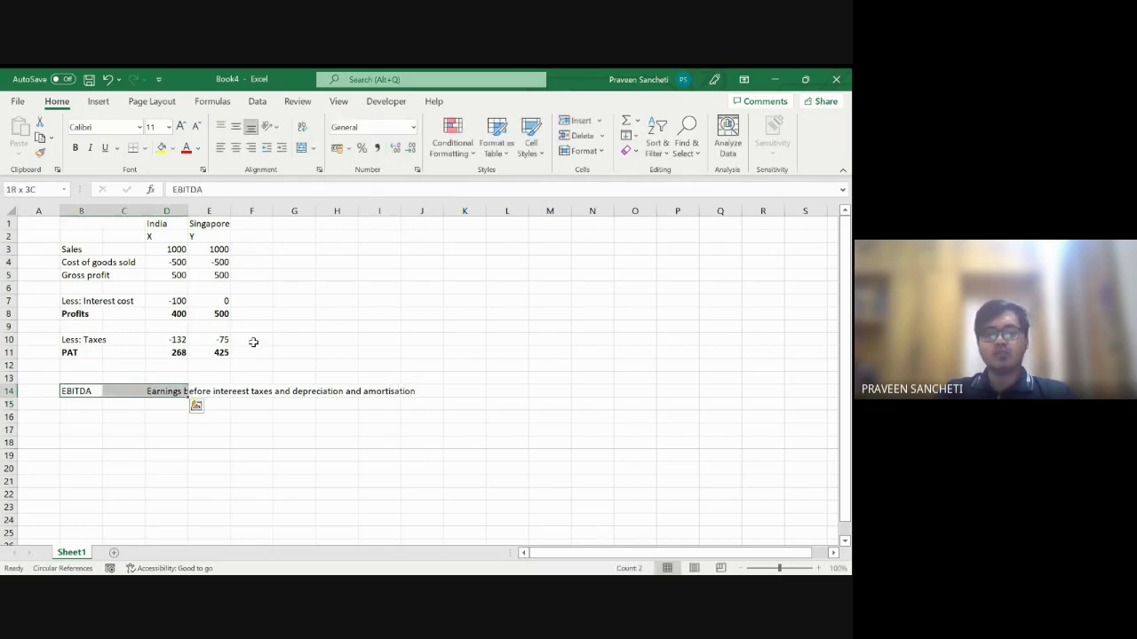
{"action": "key", "text": "alt+Tab"}
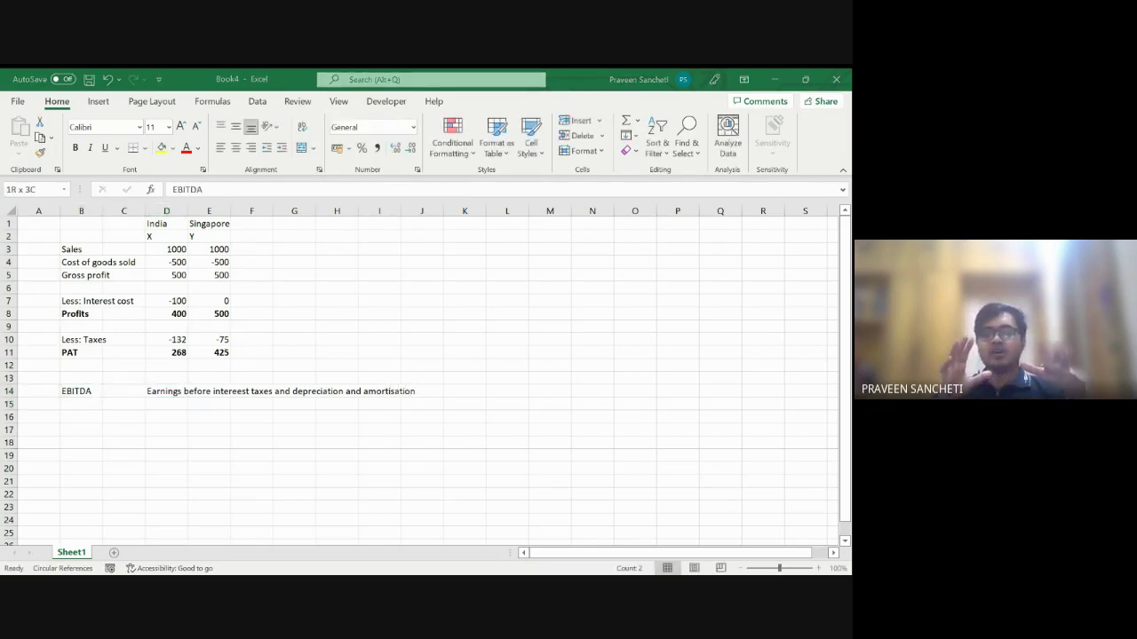
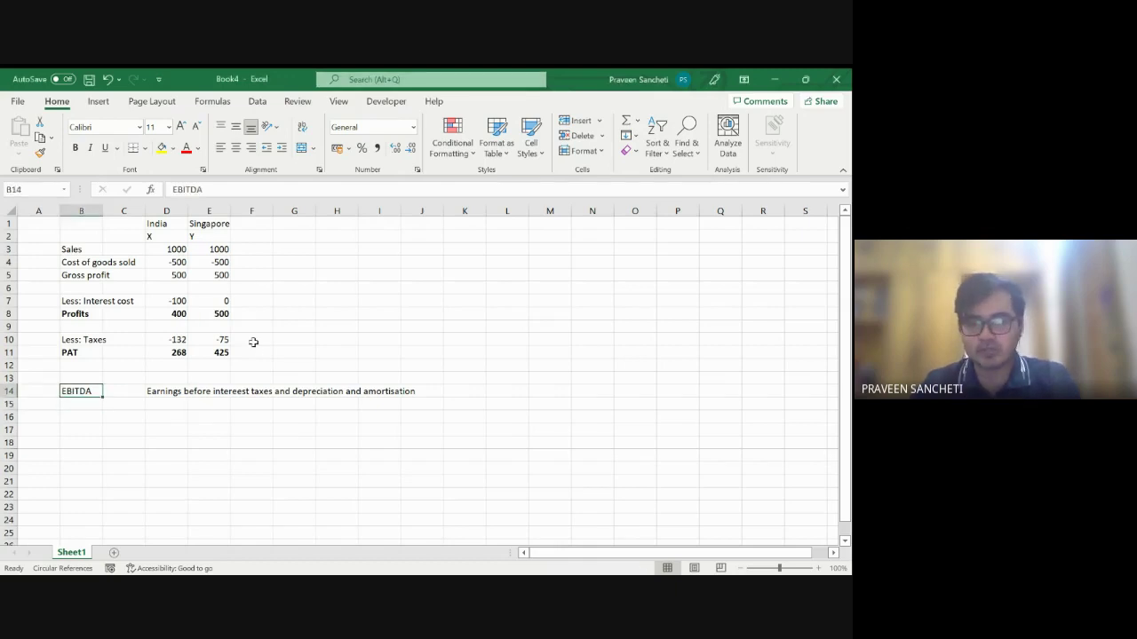
Enter the label Enterprise Value in cell B16, below the EBITDA line
{"action": "key", "text": "Down"}
{"action": "key", "text": "Down"}
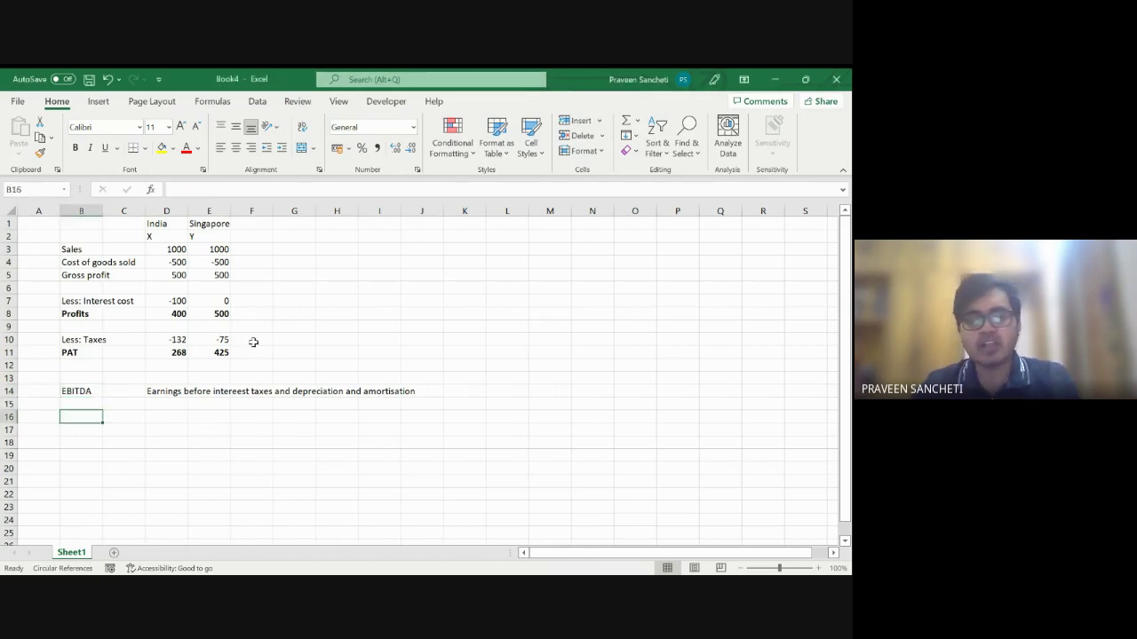
{"action": "type", "text": "E"}
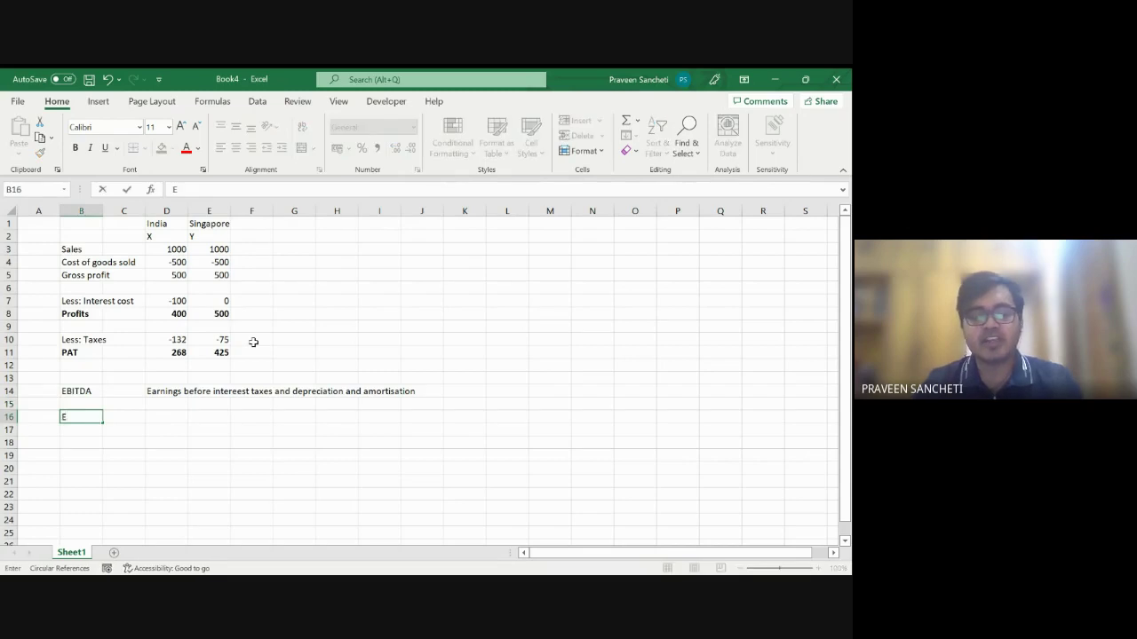
{"action": "type", "text": "nterprise"}
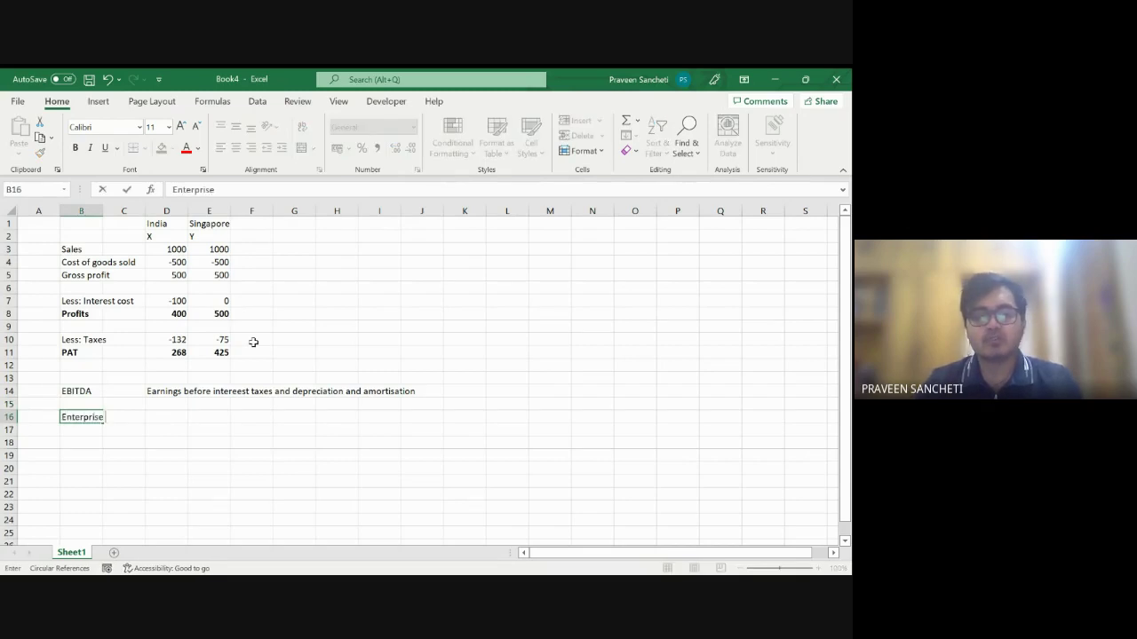
{"action": "type", "text": " Value"}
{"action": "key", "text": "ctrl+Return"}
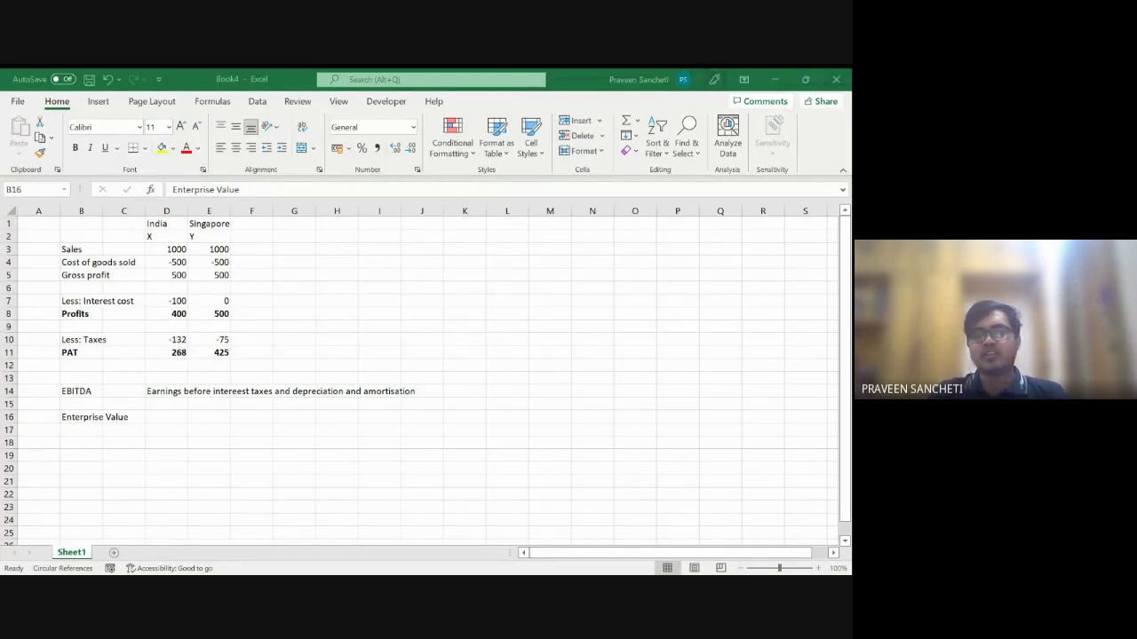
Enter the label Equity value in cell B19 and the value 100 in cell D19
{"action": "key", "text": "Down"}
{"action": "key", "text": "Down"}
{"action": "key", "text": "Down"}
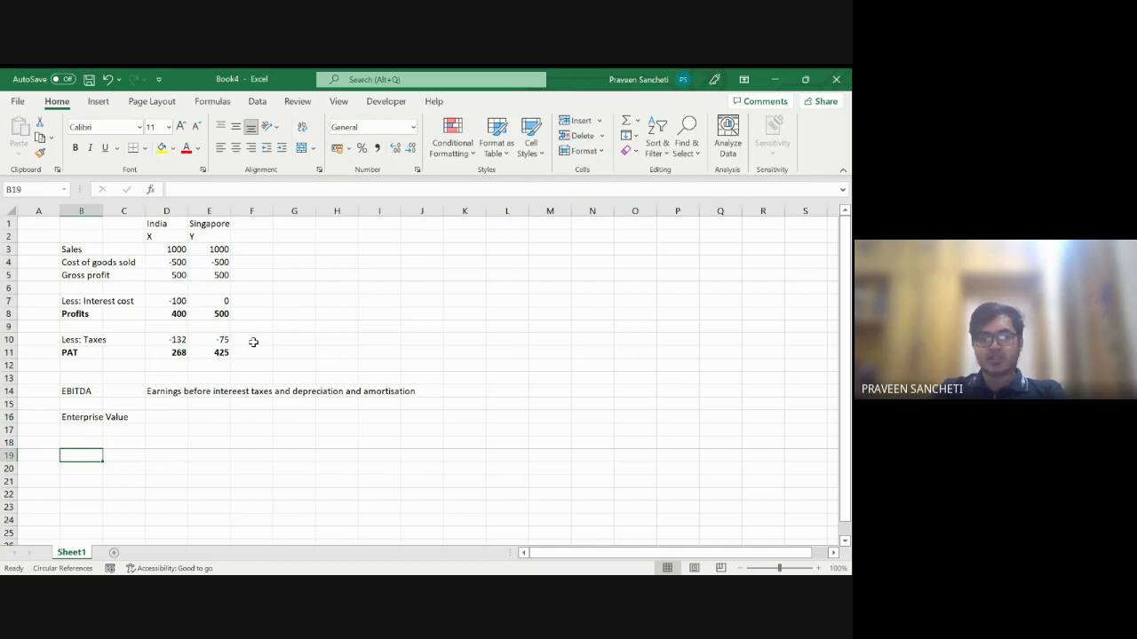
{"action": "type", "text": "E"}
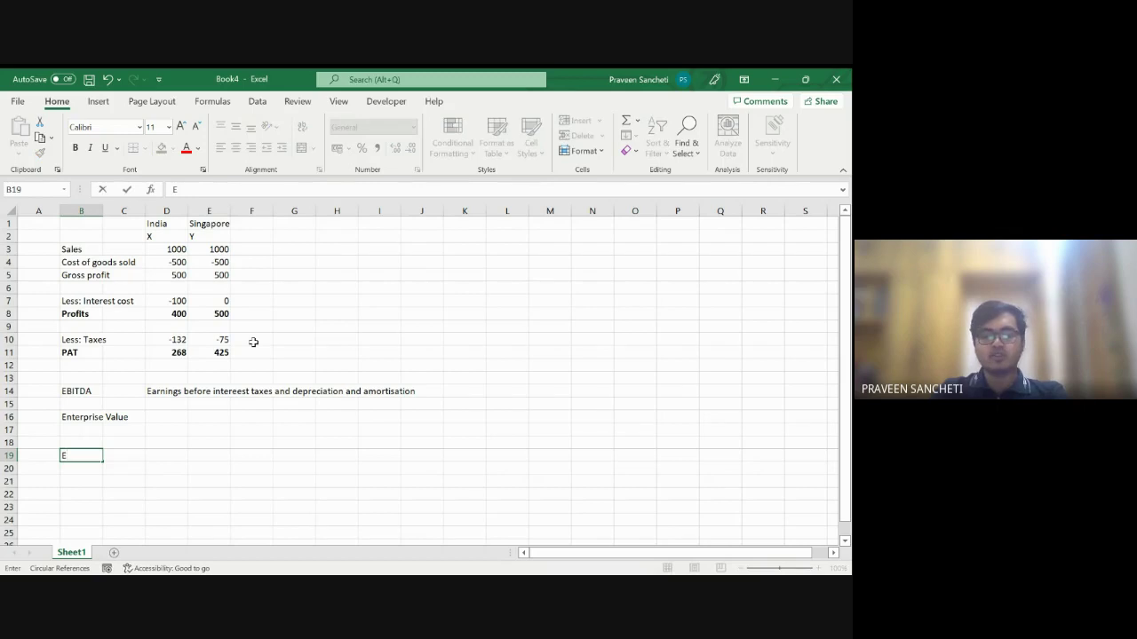
{"action": "type", "text": "quity value"}
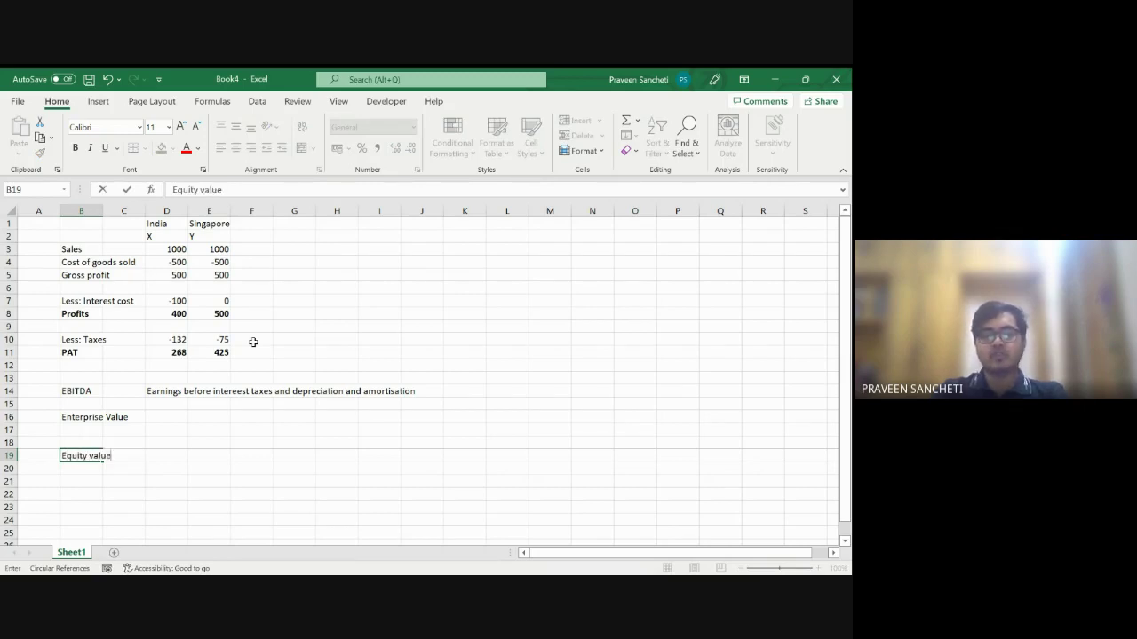
{"action": "key", "text": "Tab"}
{"action": "key", "text": "Tab"}
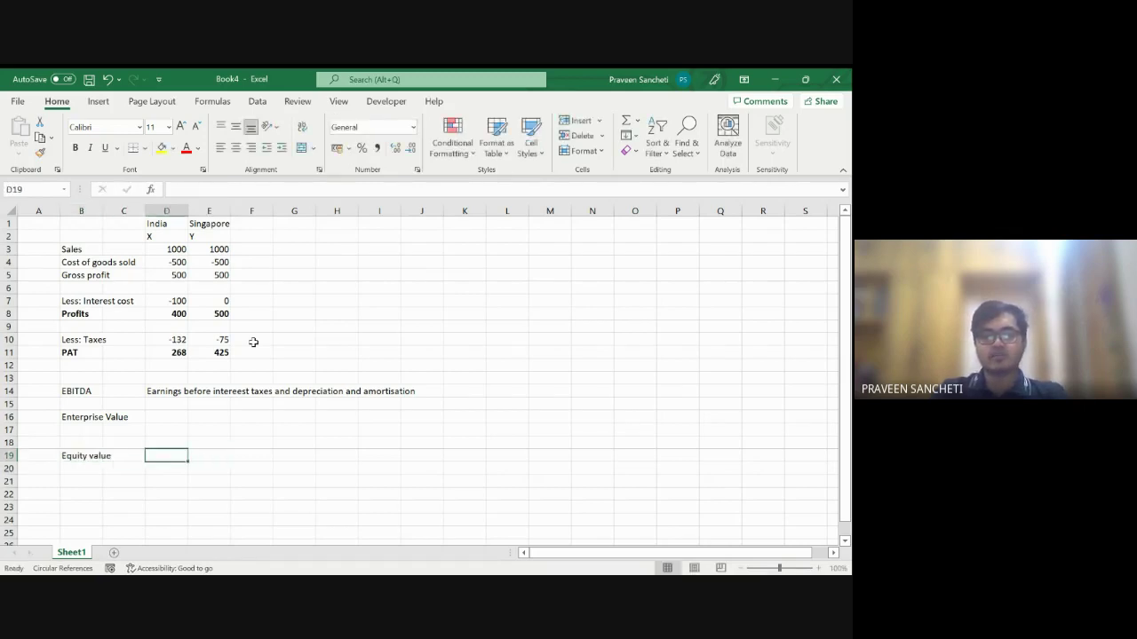
{"action": "type", "text": "100"}
{"action": "key", "text": "Tab"}
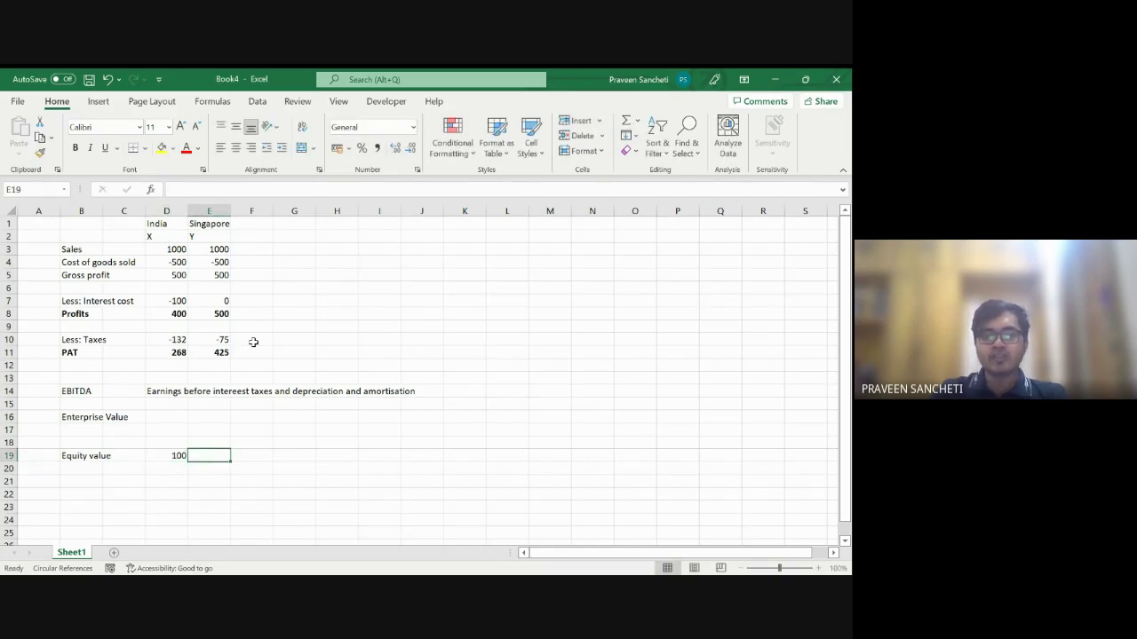
Add the note ">> From the current market capitalisation" in cell E19 beside the equity value
{"action": "type", "text": ">> Fr"}
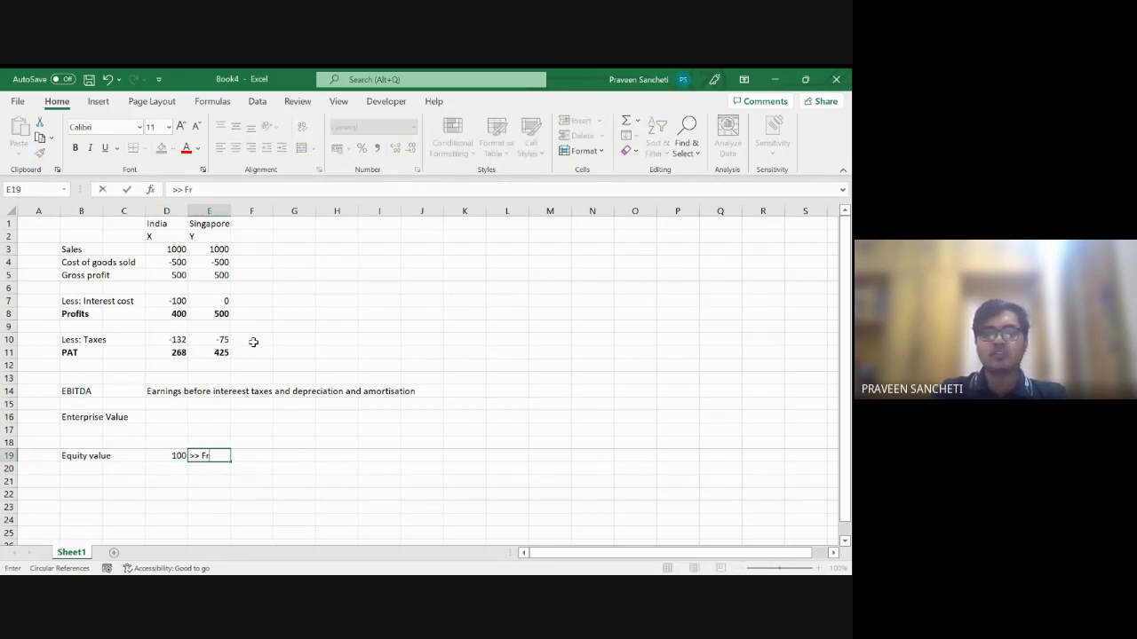
{"action": "type", "text": "om the c"}
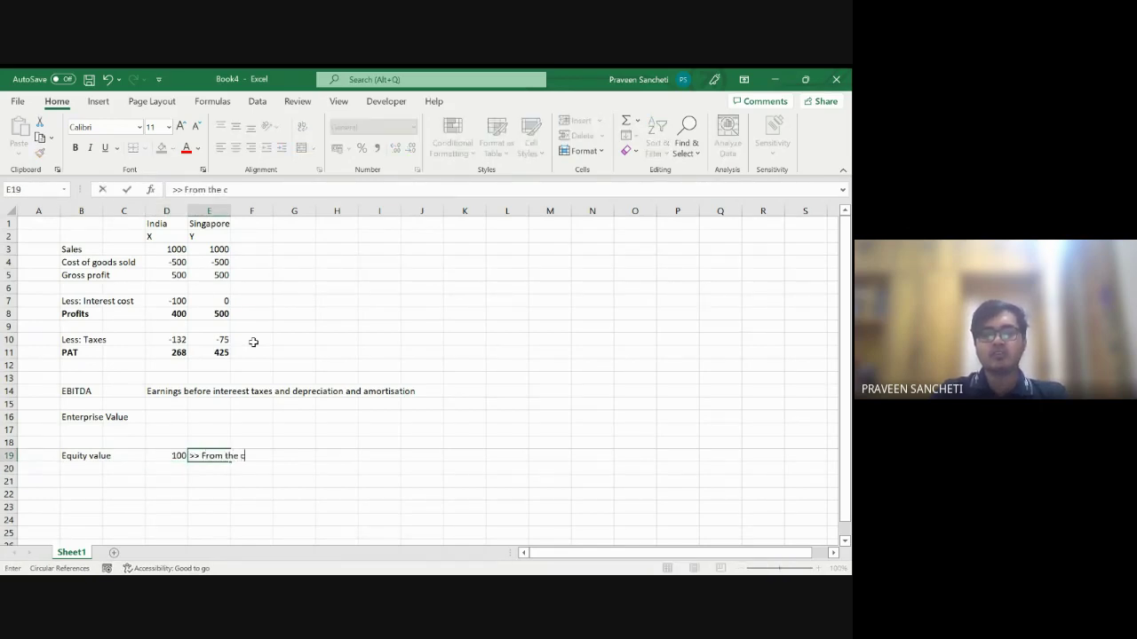
{"action": "type", "text": "urrent market capitalisation"}
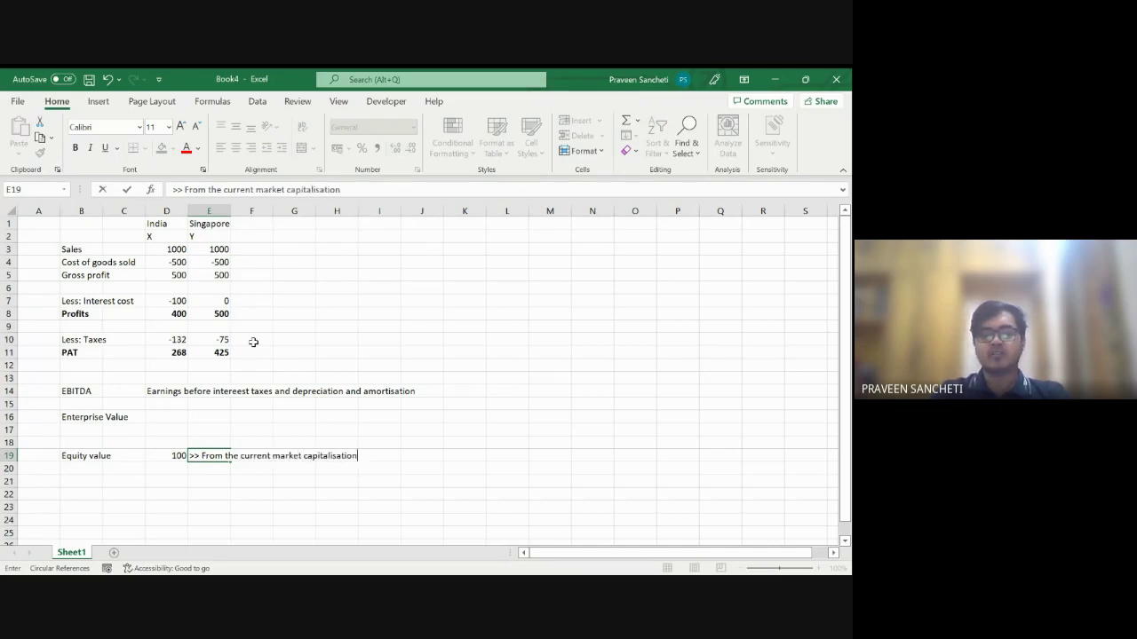
{"action": "key", "text": "Return"}
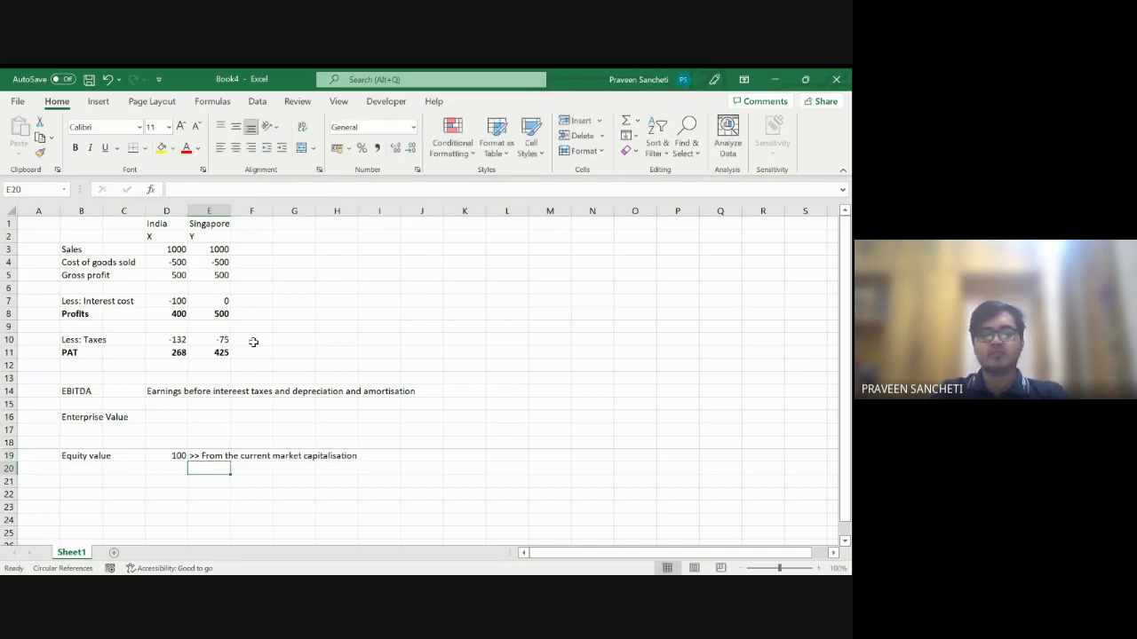
Enter the label Debt in cell B20, directly below Equity value
{"action": "key", "text": "Left"}
{"action": "key", "text": "Left"}
{"action": "key", "text": "Left"}
{"action": "type", "text": "Debt"}
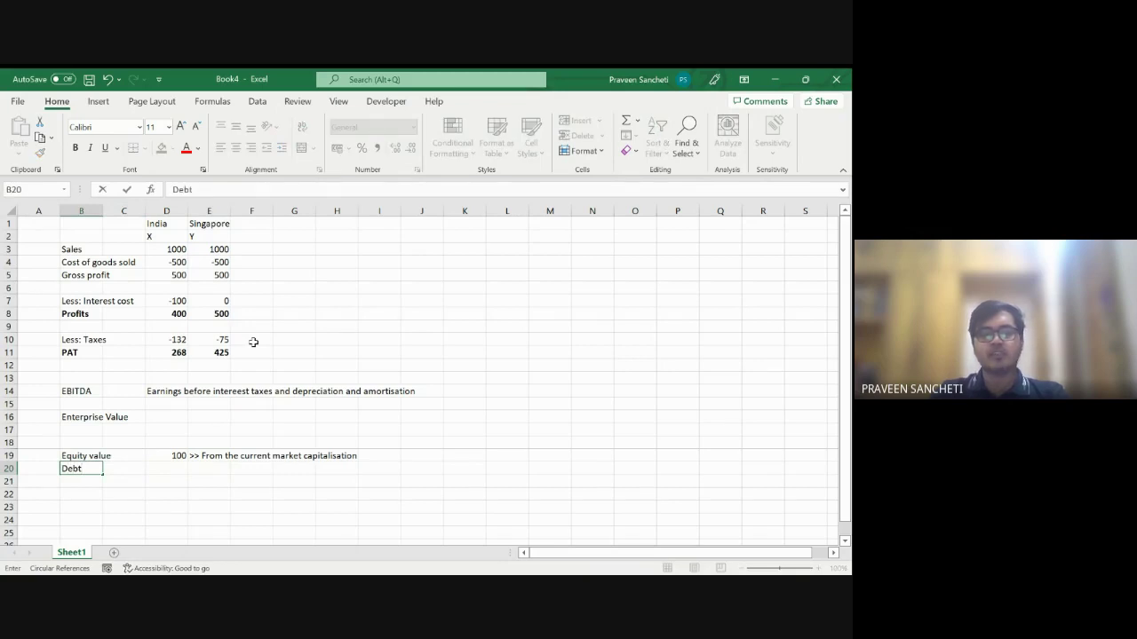
{"action": "key", "text": "Right"}
{"action": "key", "text": "Right"}
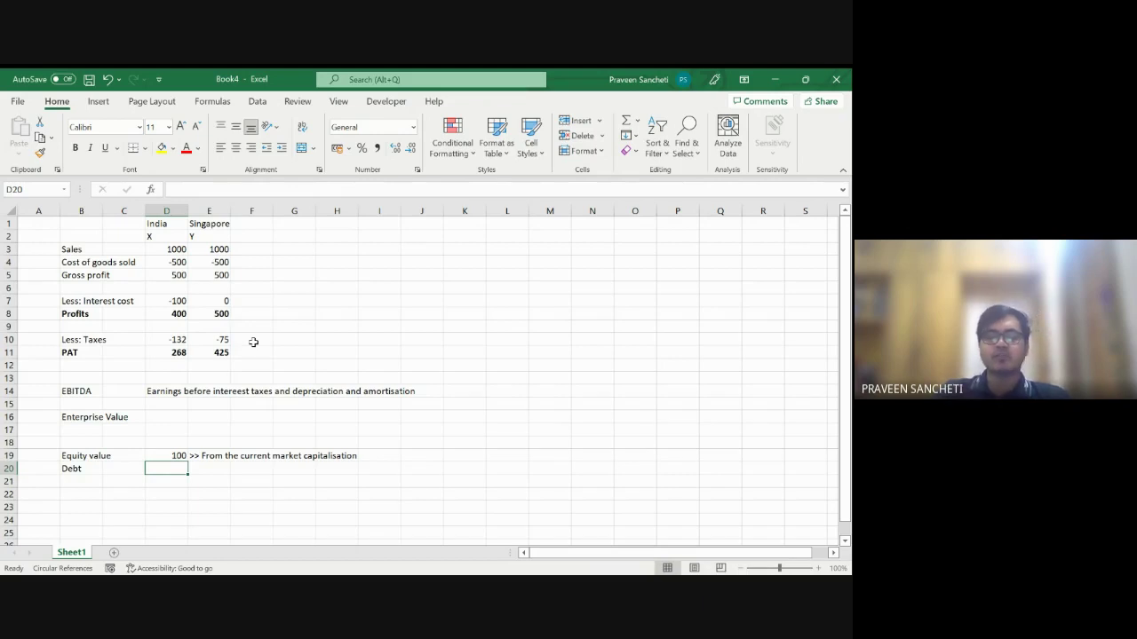
Enter the label Enterprise value in cell B23, below the Debt line
{"action": "key", "text": "Left"}
{"action": "key", "text": "Down"}
{"action": "key", "text": "Down"}
{"action": "key", "text": "Down"}
{"action": "key", "text": "Left"}
{"action": "type", "text": "En"}
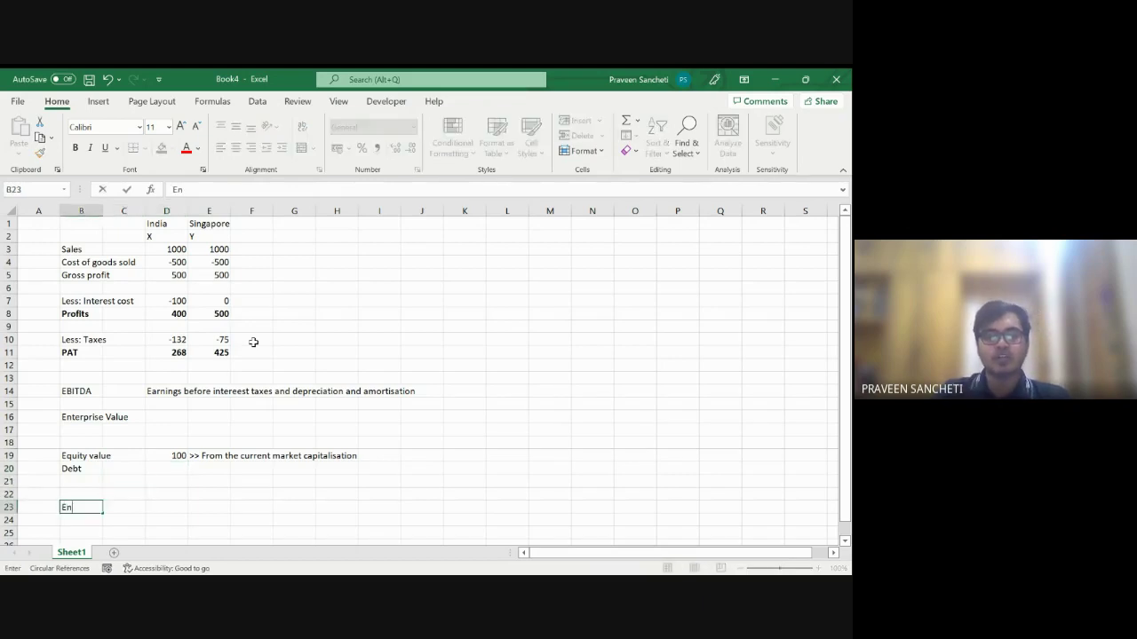
{"action": "type", "text": "terprise value"}
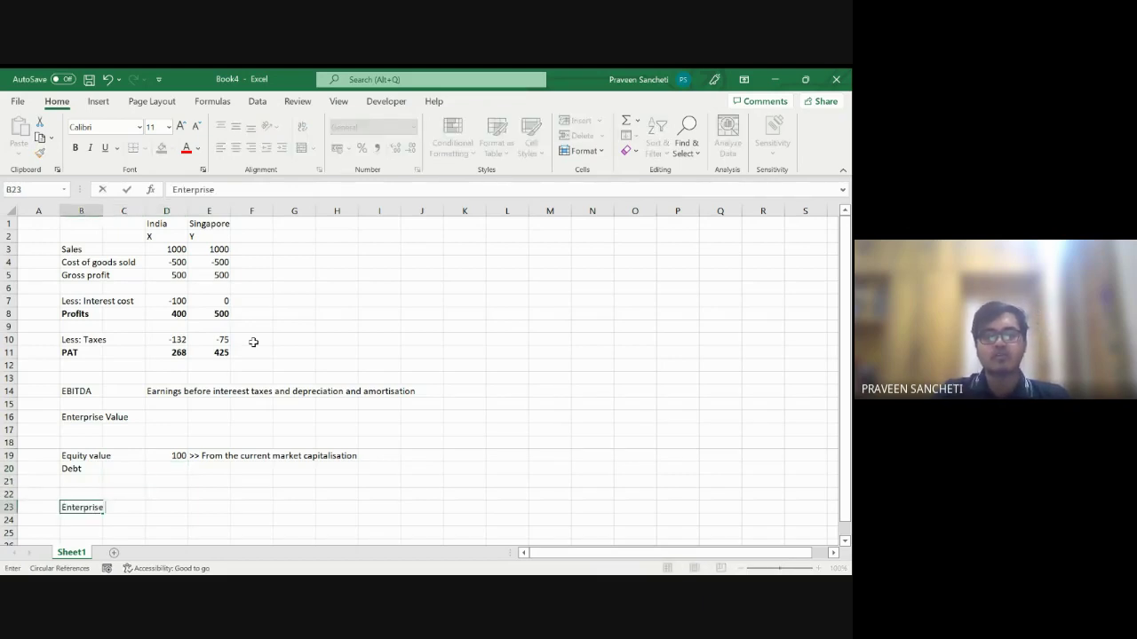
{"action": "key", "text": "Return"}
Sum cells D19 to D22 in cell D23 as the enterprise value
{"action": "key", "text": "Up"}
{"action": "key", "text": "Right"}
{"action": "key", "text": "Right"}
{"action": "key", "text": "shift+Up"}
{"action": "key", "text": "shift+Up"}
{"action": "key", "text": "shift+Up"}
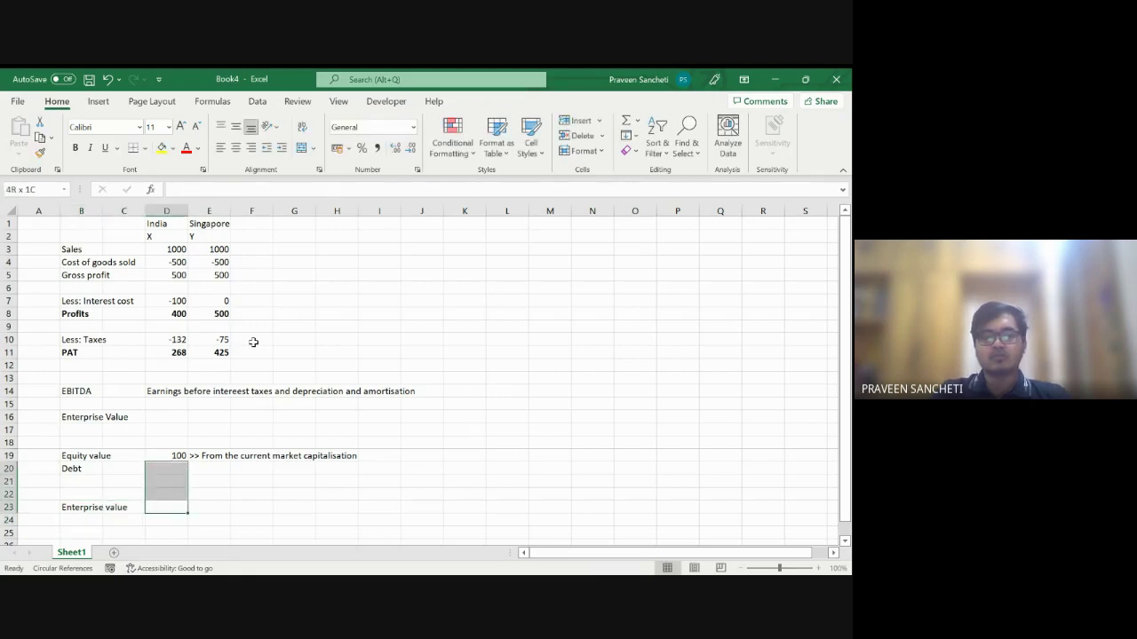
{"action": "key", "text": "shift+Up"}
{"action": "key", "text": "alt+equal"}
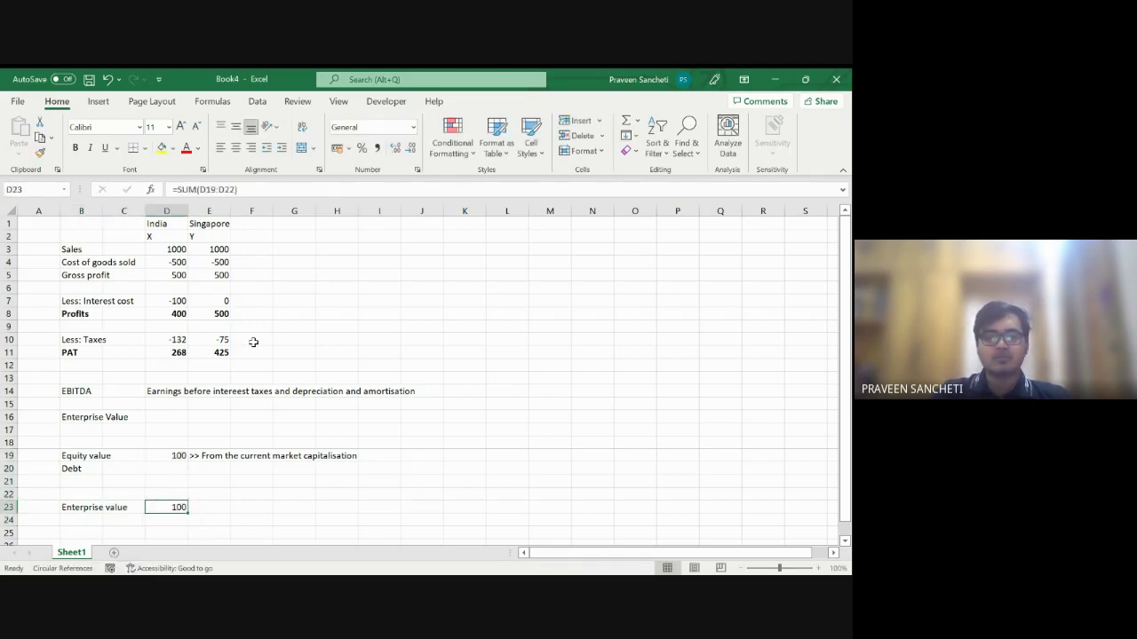
Make the Enterprise value row bold, from cell B23 to D23
{"action": "key", "text": "Left"}
{"action": "key", "text": "Left"}
{"action": "key", "text": "shift+Right"}
{"action": "key", "text": "shift+Right"}
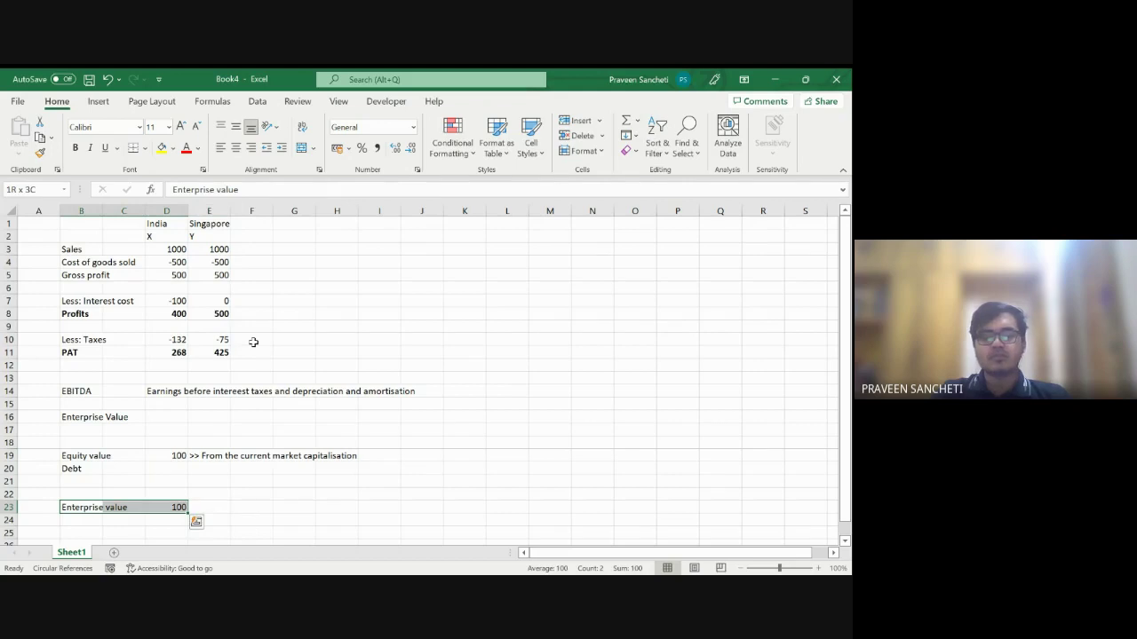
{"action": "key", "text": "alt+Tab"}
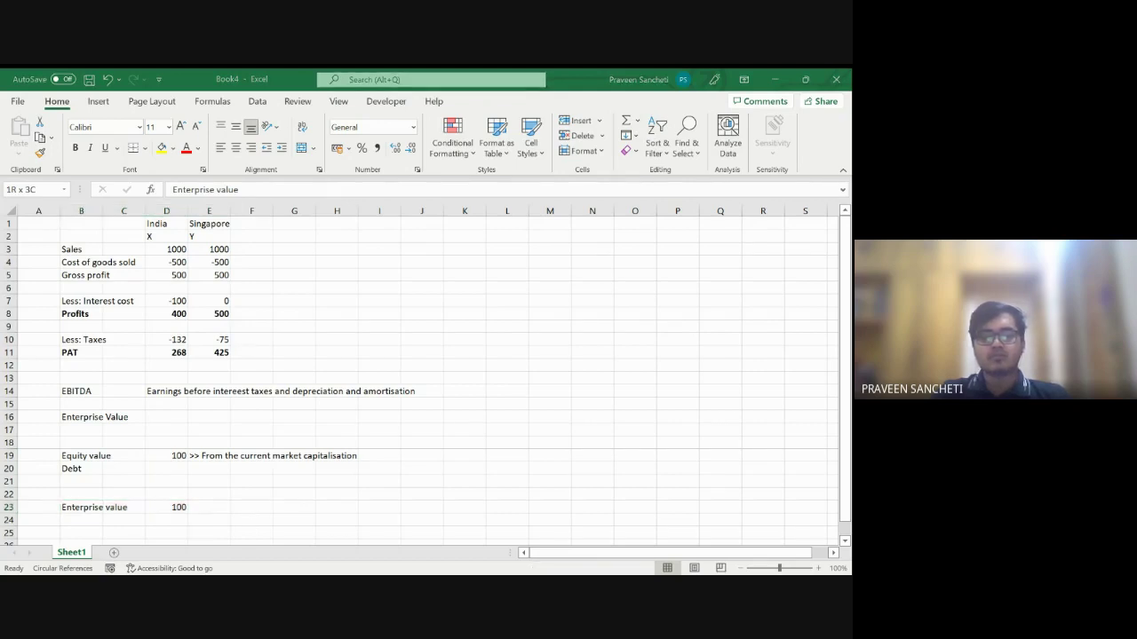
{"action": "key", "text": "alt+Tab"}
{"action": "key", "text": "alt+Tab"}
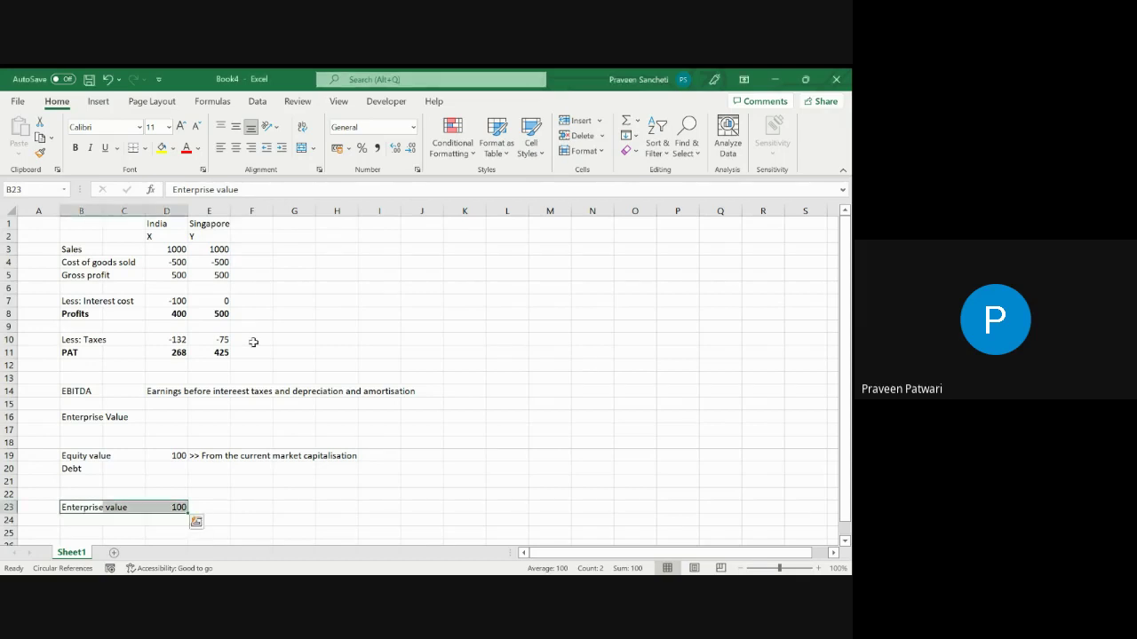
{"action": "key", "text": "ctrl+b"}
Enter a debt amount of 50 in cell D20
{"action": "left_click", "coordinate": [166, 507]}
{"action": "key", "text": "Up"}
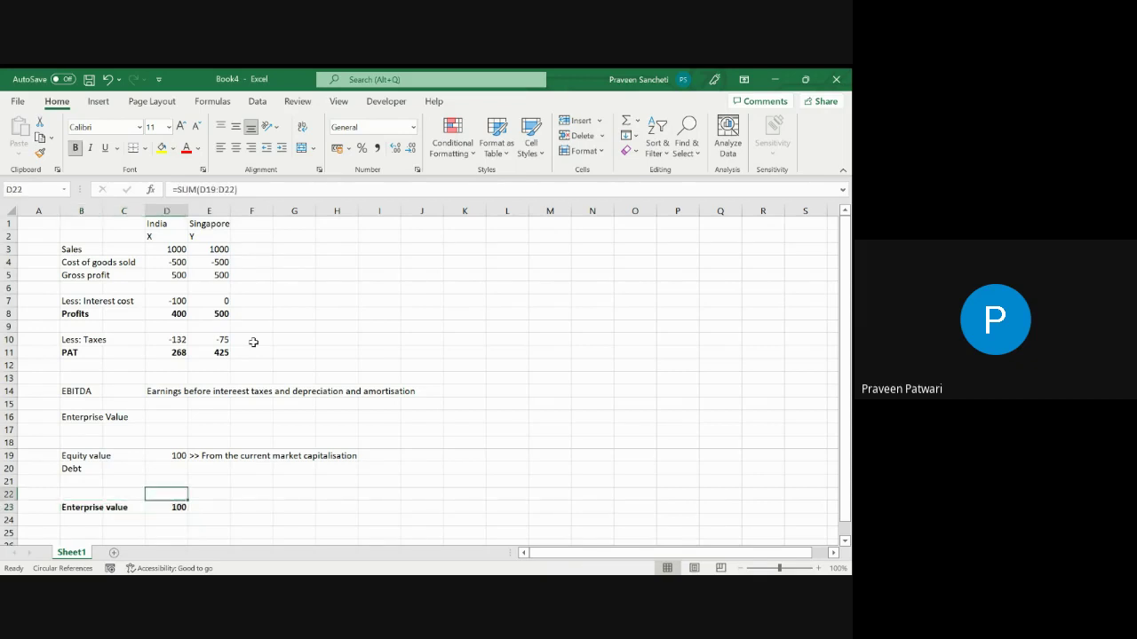
{"action": "key", "text": "Left"}
{"action": "key", "text": "Left"}
{"action": "key", "text": "Up"}
{"action": "key", "text": "Up"}
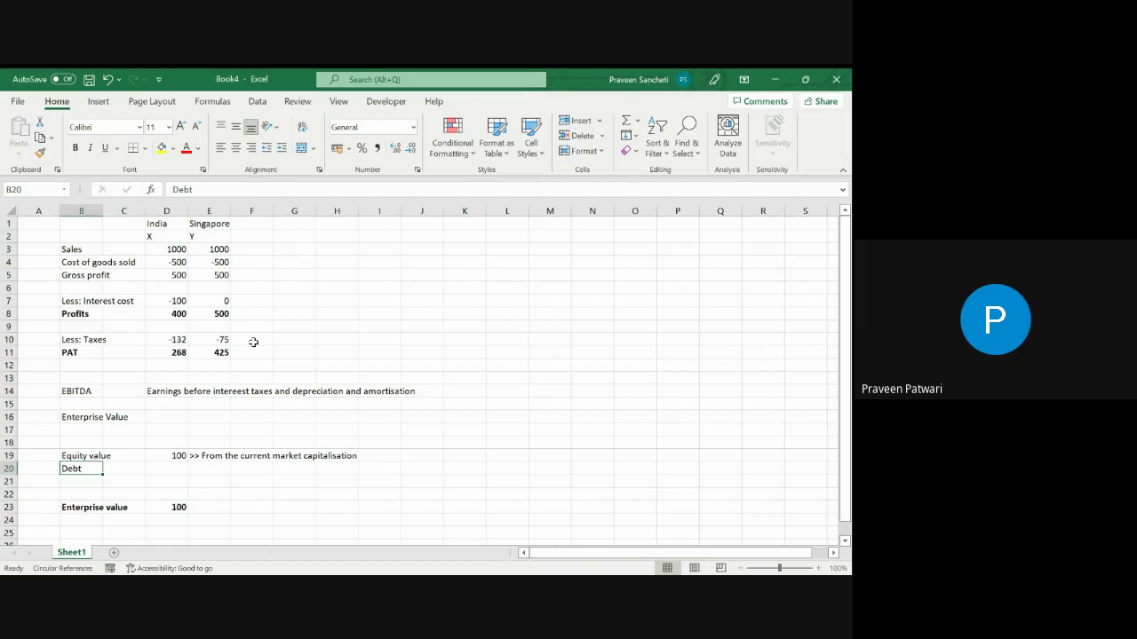
{"action": "key", "text": "Right"}
{"action": "key", "text": "Right"}
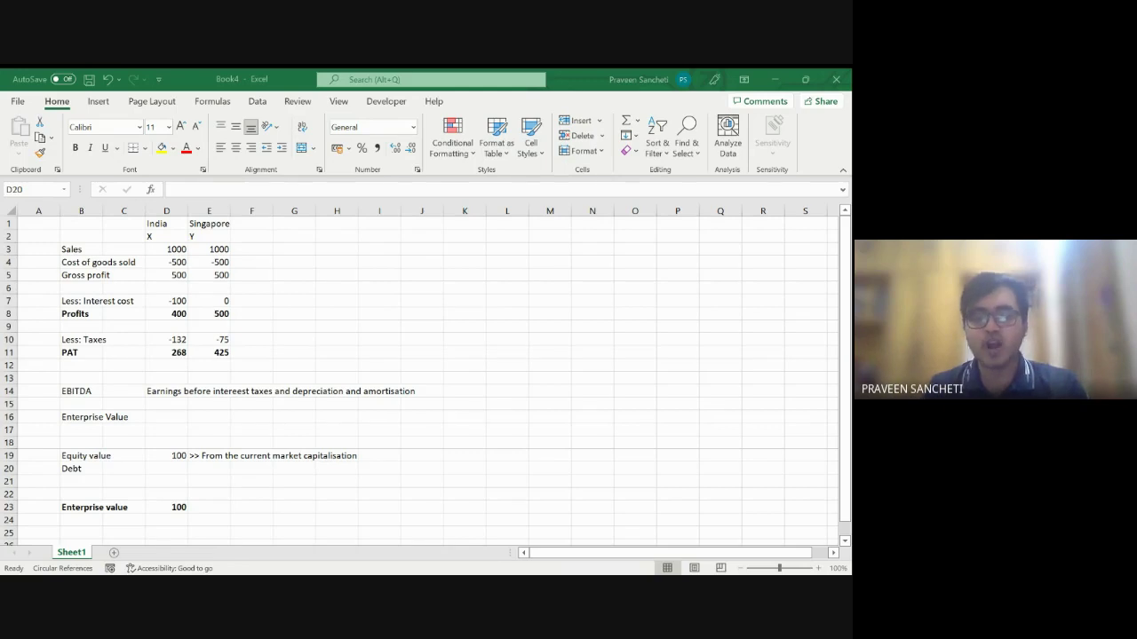
{"action": "key", "text": "alt+Tab"}
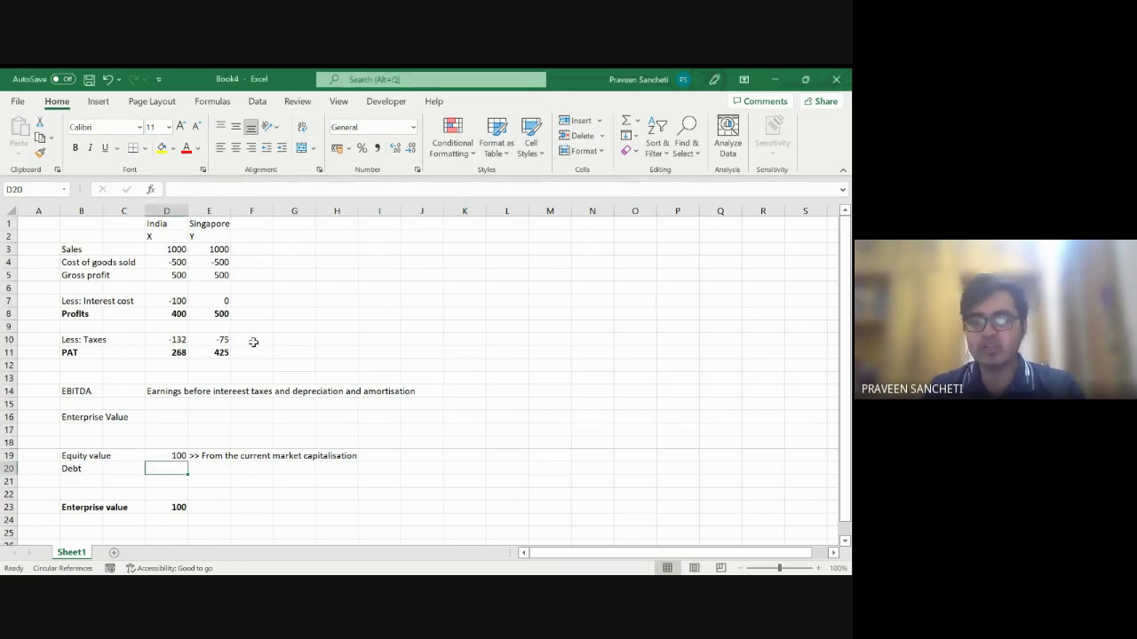
{"action": "type", "text": "50"}
{"action": "key", "text": "Return"}
Enter the label Cash in cell B21 and the amount 20 in cell D21
{"action": "key", "text": "Left"}
{"action": "key", "text": "Left"}
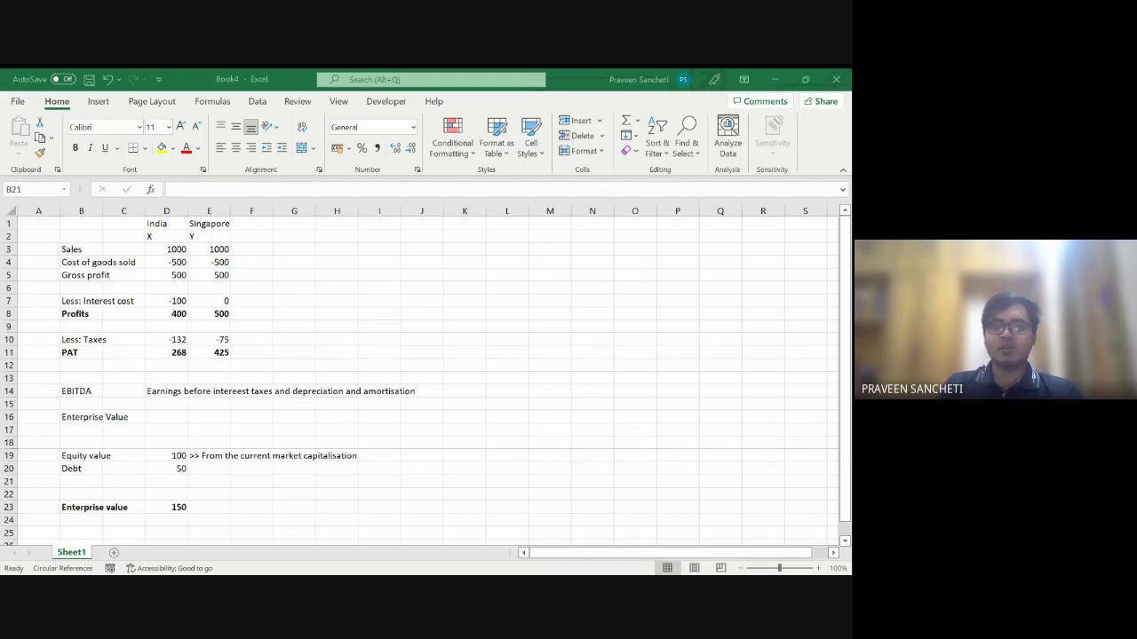
{"action": "key", "text": "alt+Tab"}
{"action": "type", "text": "Cash"}
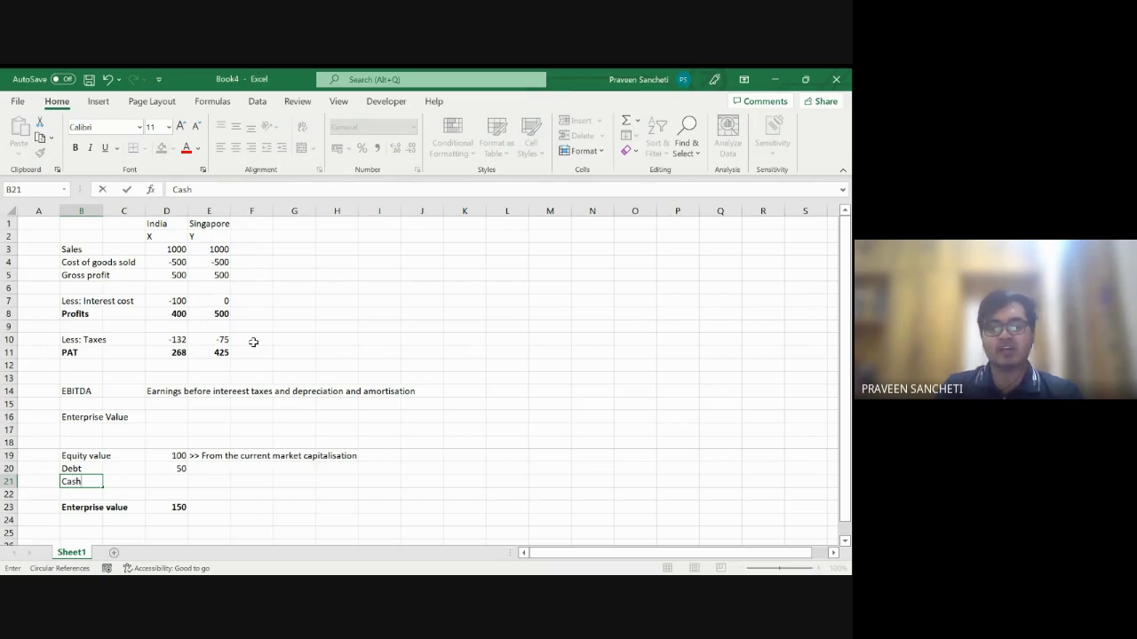
{"action": "key", "text": "Return"}
{"action": "key", "text": "Up"}
{"action": "key", "text": "Right"}
{"action": "key", "text": "Right"}
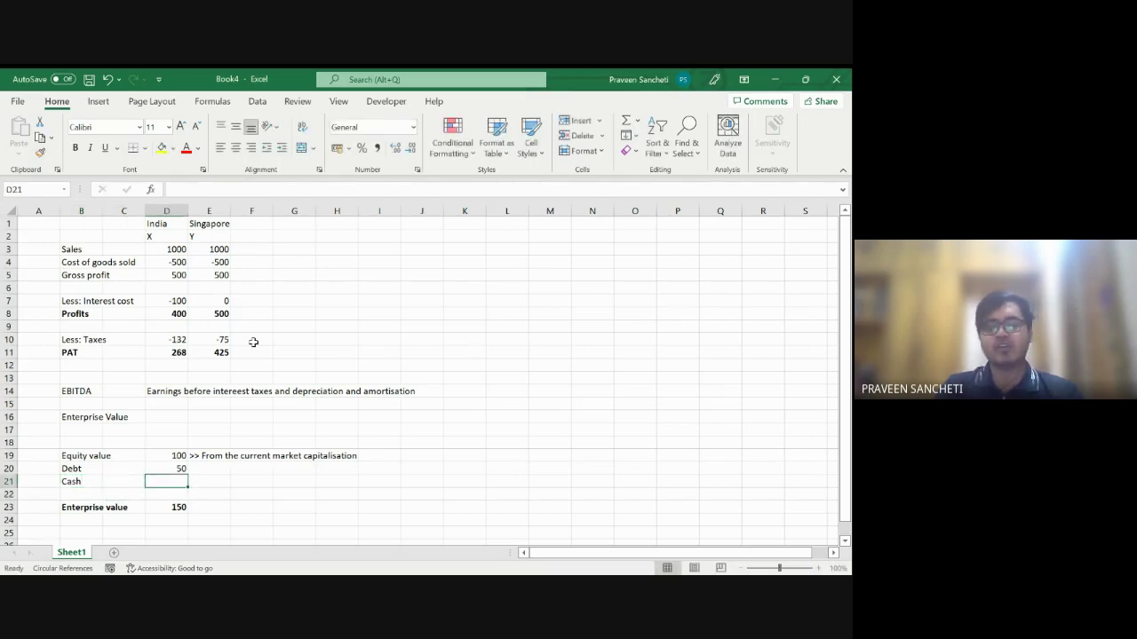
{"action": "type", "text": "20"}
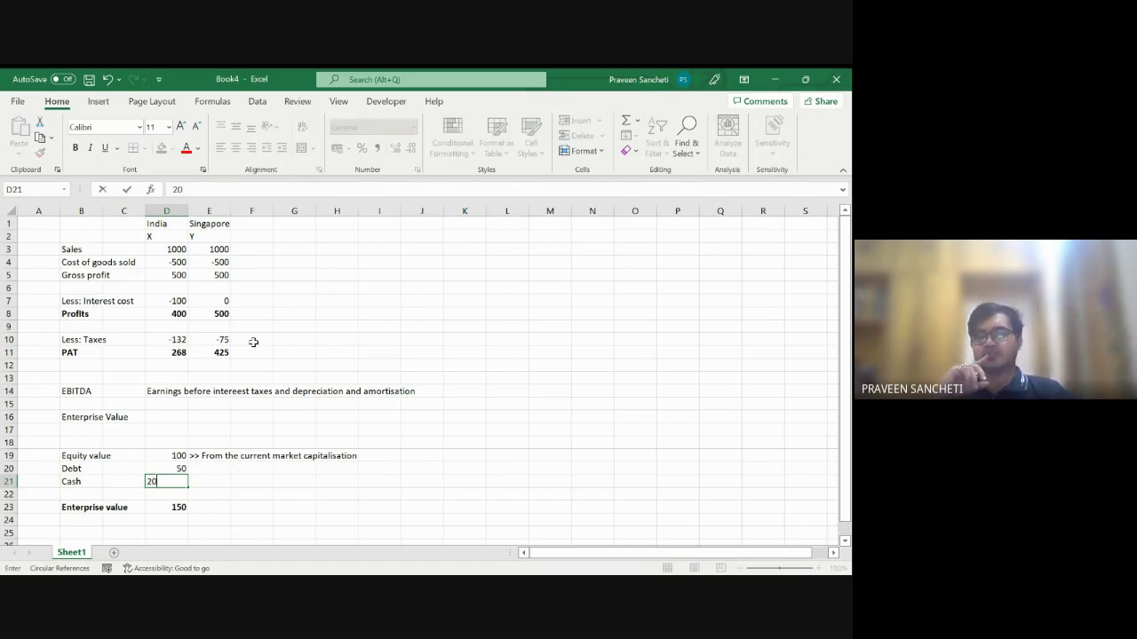
{"action": "key", "text": "alt+Tab"}
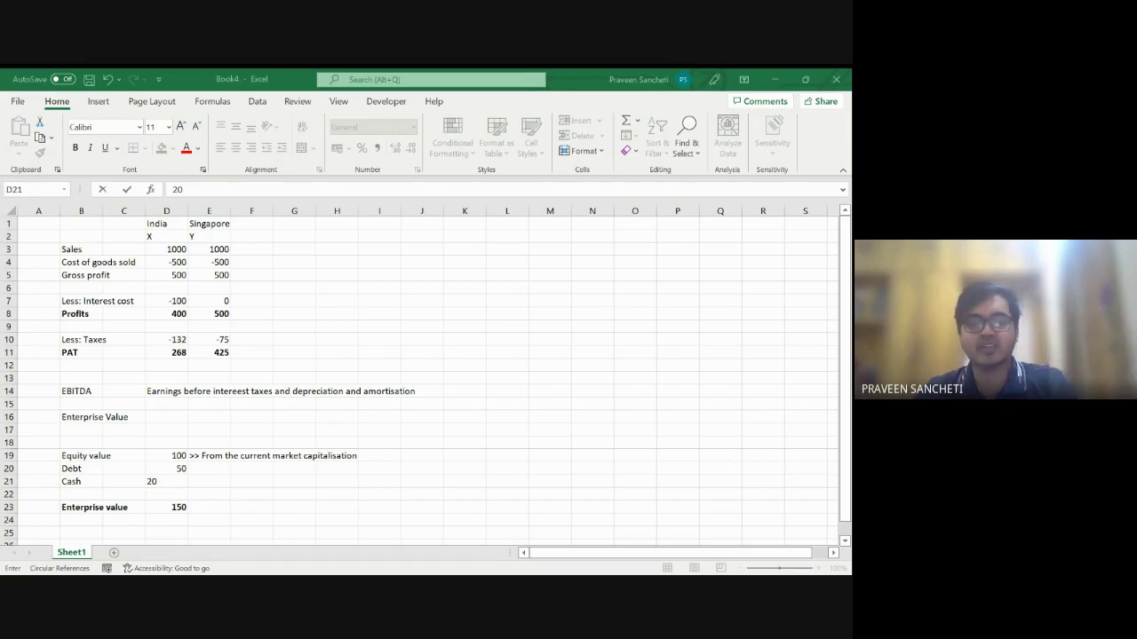
{"action": "key", "text": "ctrl+Return"}
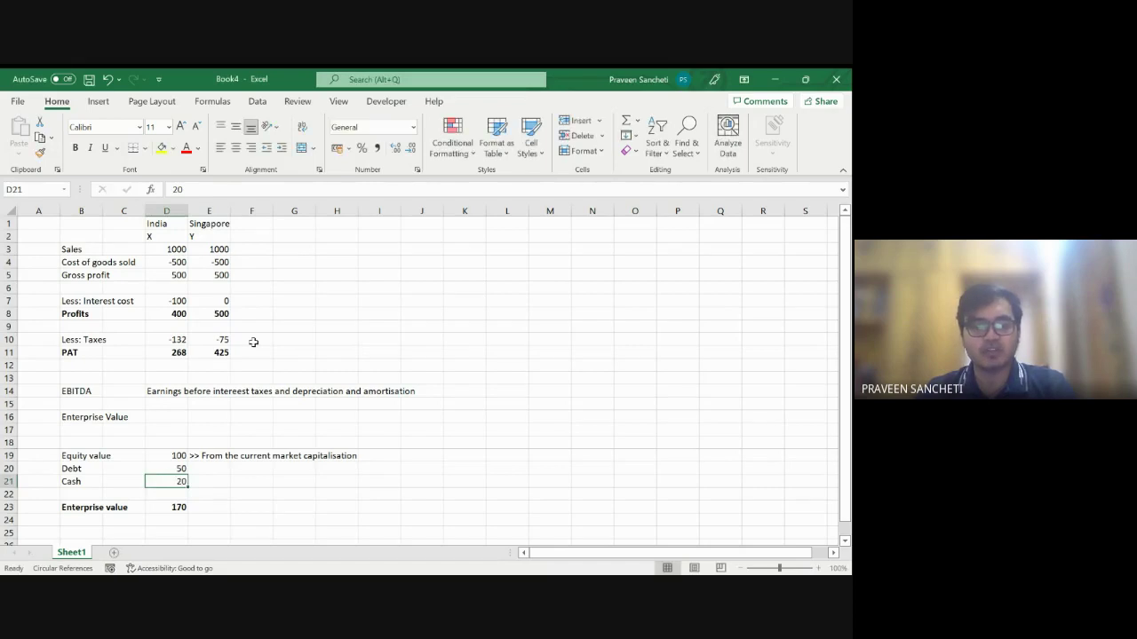
Change the cash amount in cell D21 to -20 so that it is deducted from the enterprise value
{"action": "key", "text": "F2"}
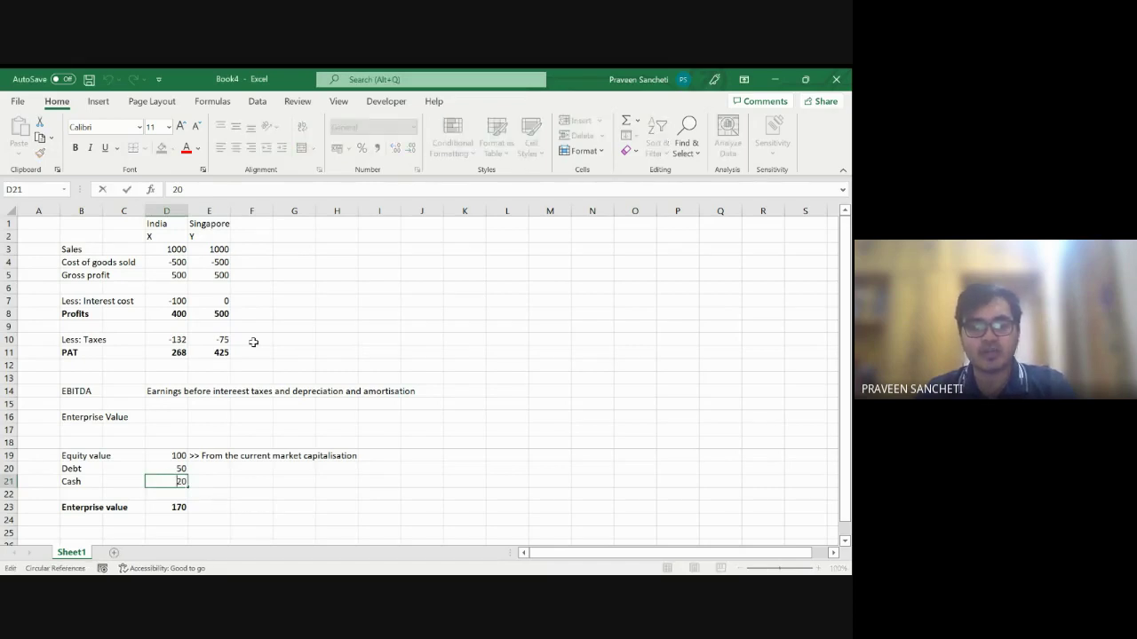
{"action": "key", "text": "Home"}
{"action": "type", "text": "-"}
{"action": "key", "text": "Return"}
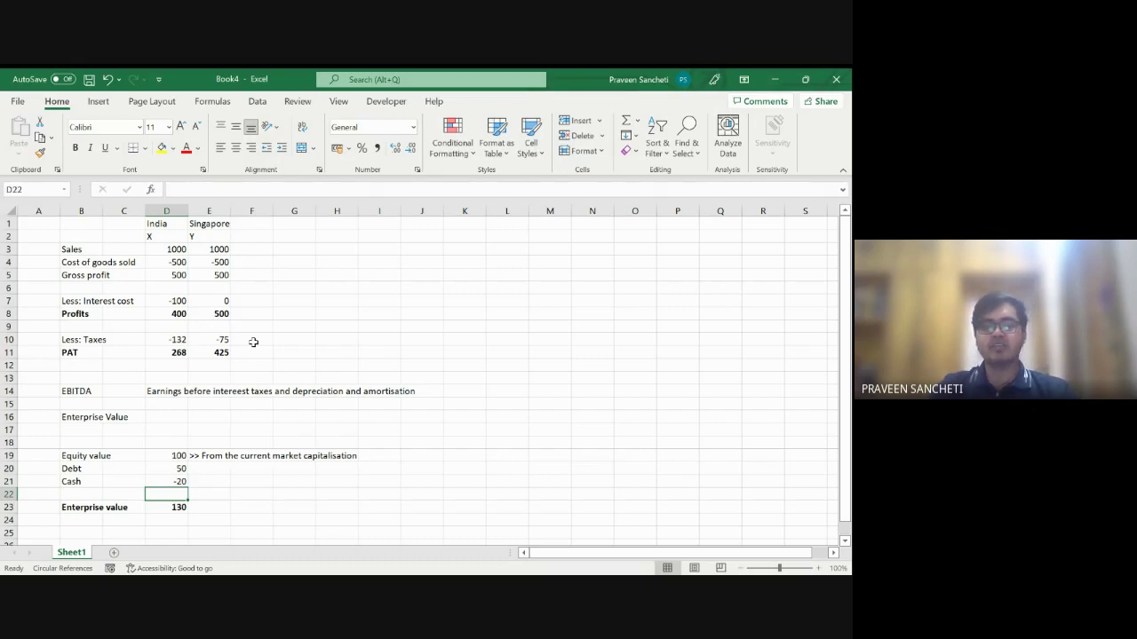
{"action": "key", "text": "Left"}
{"action": "key", "text": "Left"}
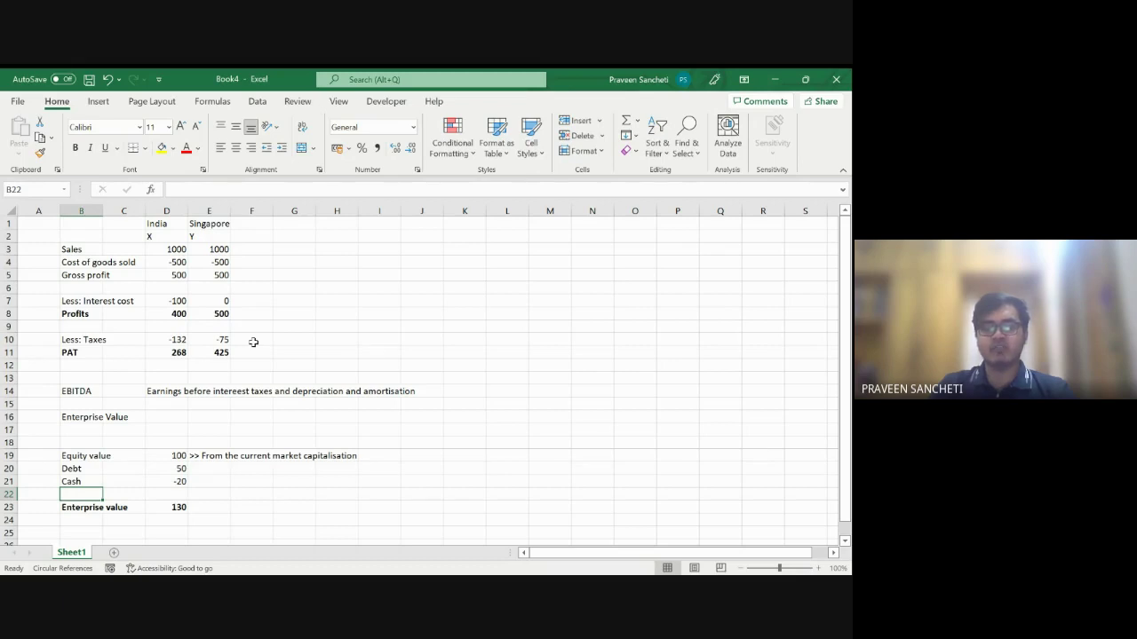
Select the Equity value label in cell B19 to point it out
{"action": "key", "text": "alt+Tab"}
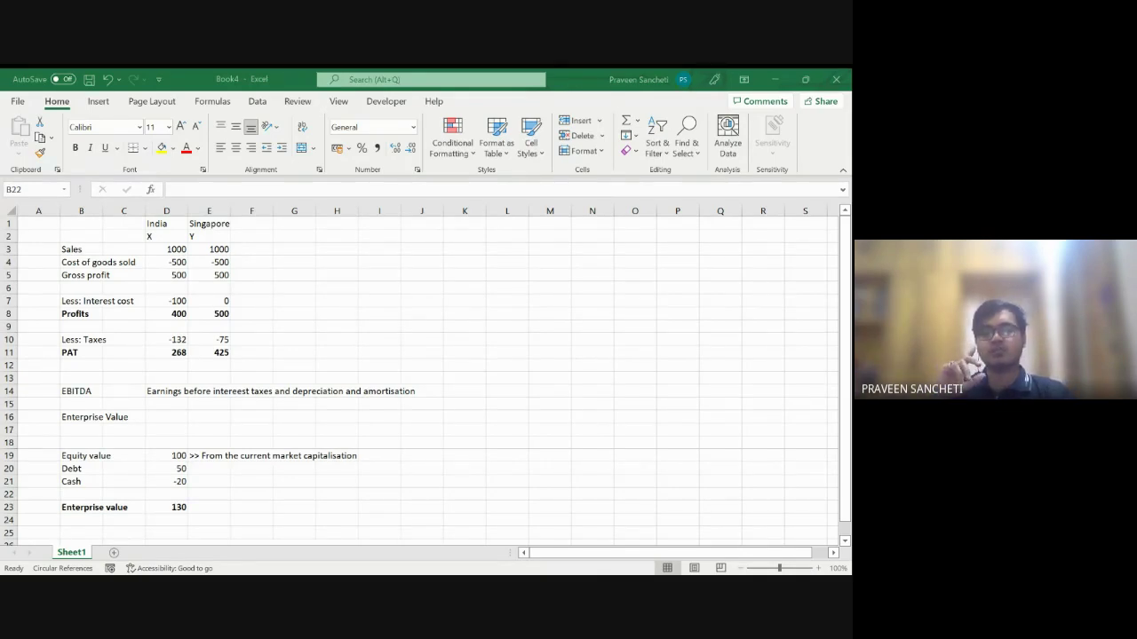
{"action": "key", "text": "alt+Tab"}
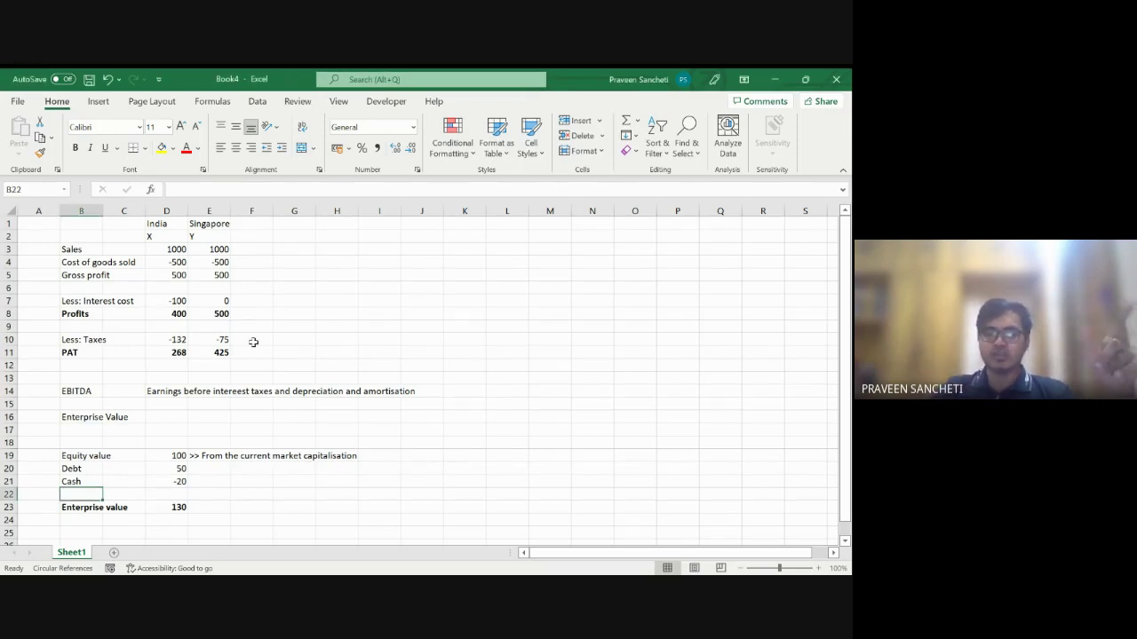
{"action": "key", "text": "alt+Tab"}
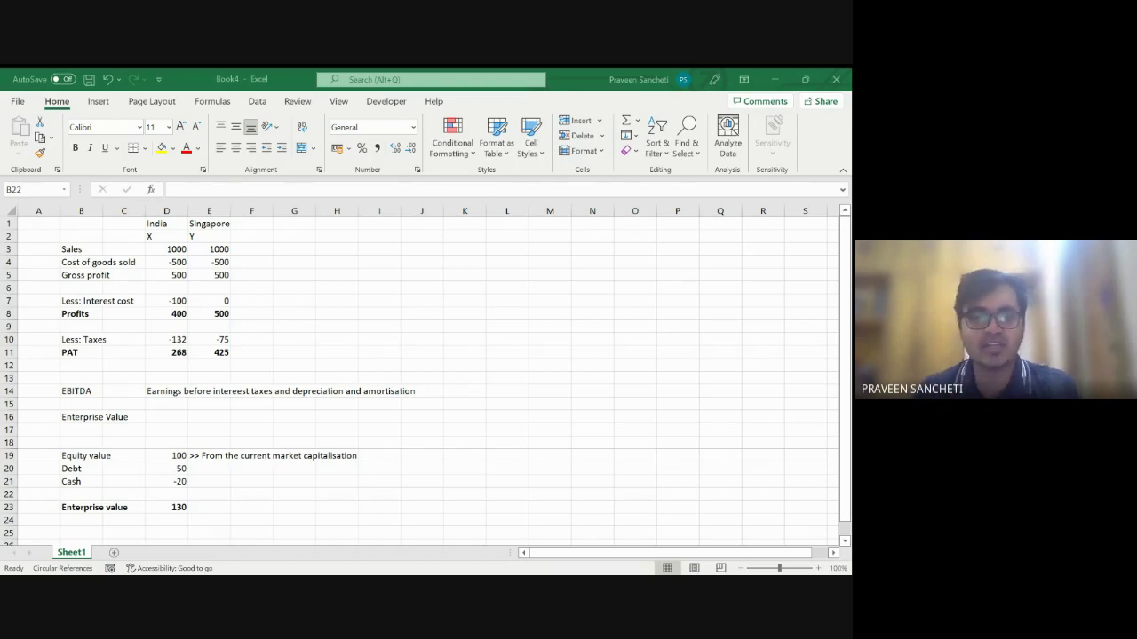
{"action": "left_click", "coordinate": [70, 452]}
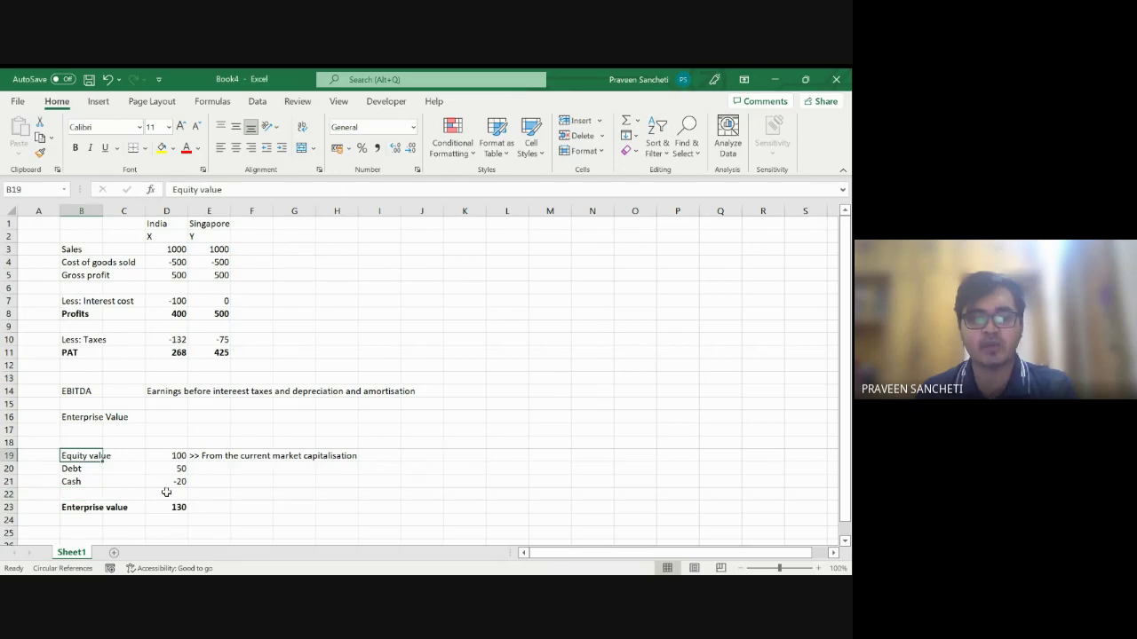
Highlight the Equity value row, its amount in cell D19, and the Cash row to point them out
{"action": "key", "text": "shift+space"}
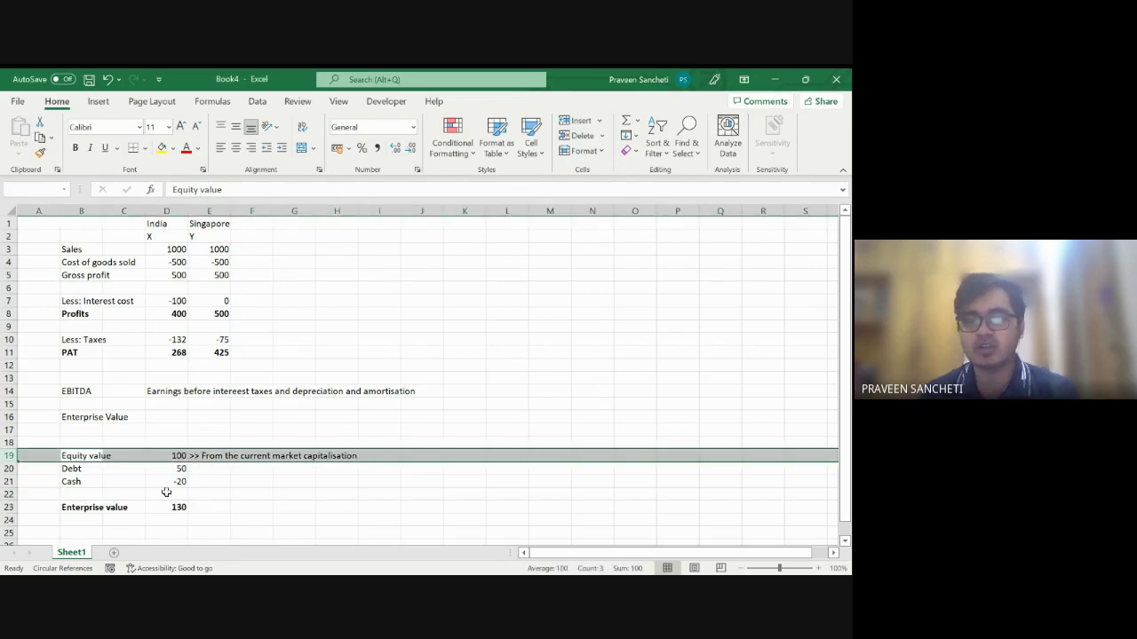
{"action": "key", "text": "shift+BackSpace"}
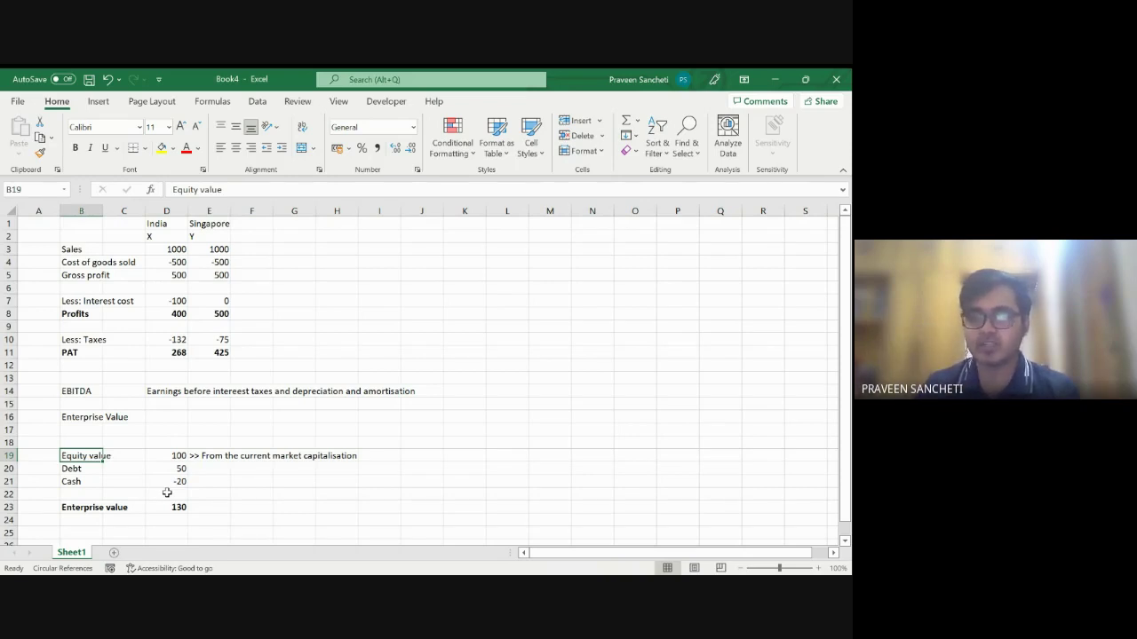
{"action": "key", "text": "Right"}
{"action": "key", "text": "Right"}
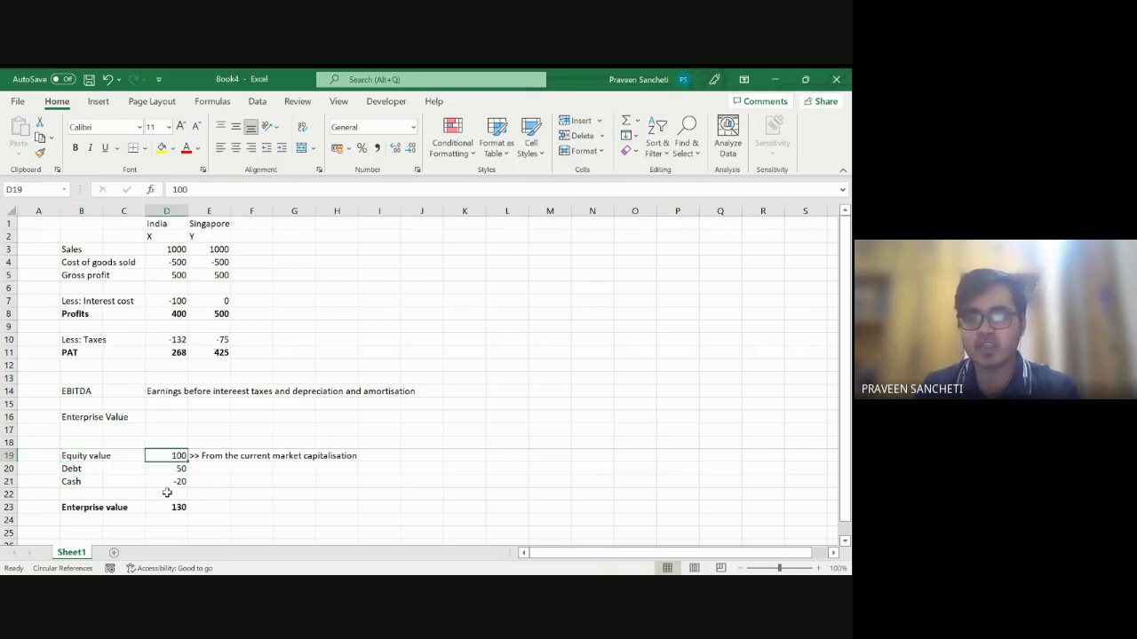
{"action": "key", "text": "Down"}
{"action": "key", "text": "Down"}
{"action": "key", "text": "shift+space"}
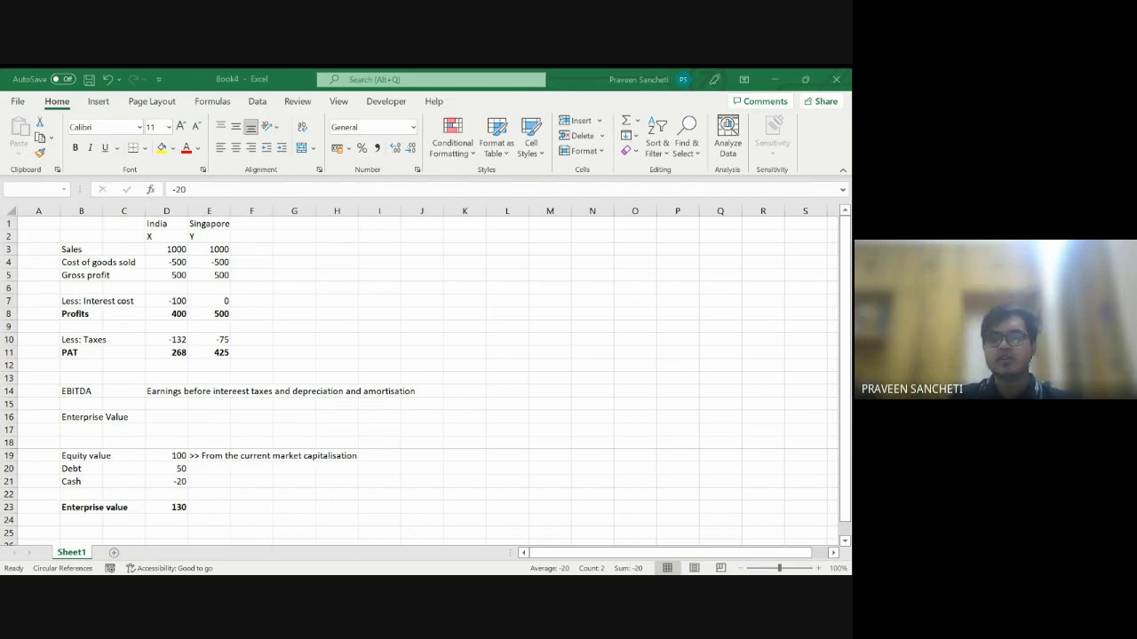
Enter the label Pension Obligations in cell B22, directly below Cash
{"action": "key", "text": "shift+space"}
{"action": "key", "text": "Down"}
{"action": "key", "text": "Left"}
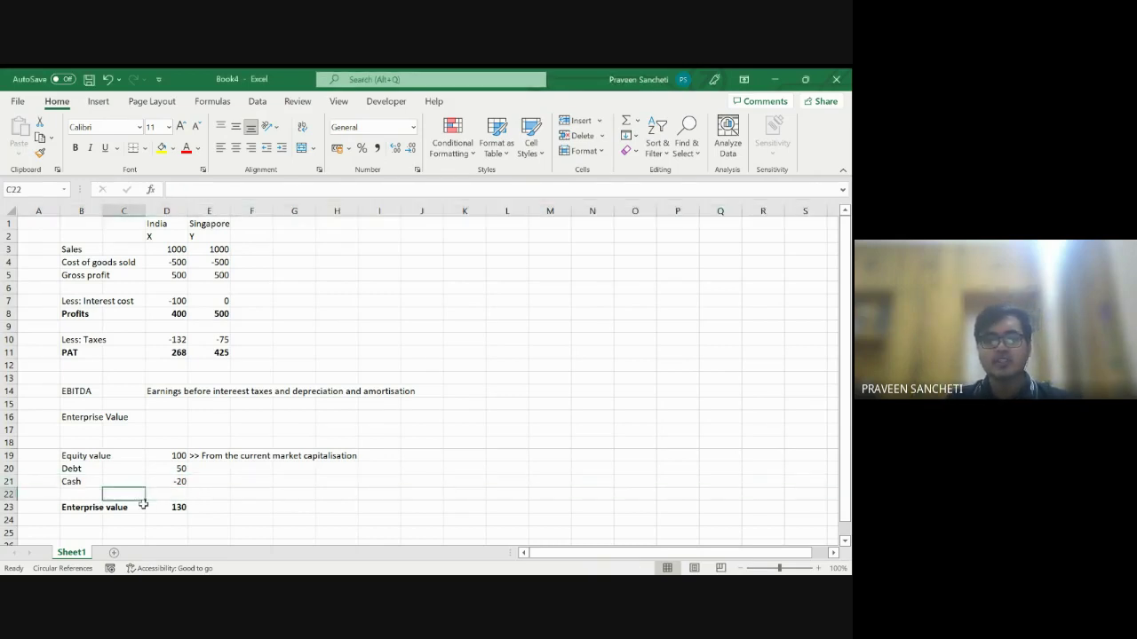
{"action": "key", "text": "Left"}
{"action": "type", "text": "Pension"}
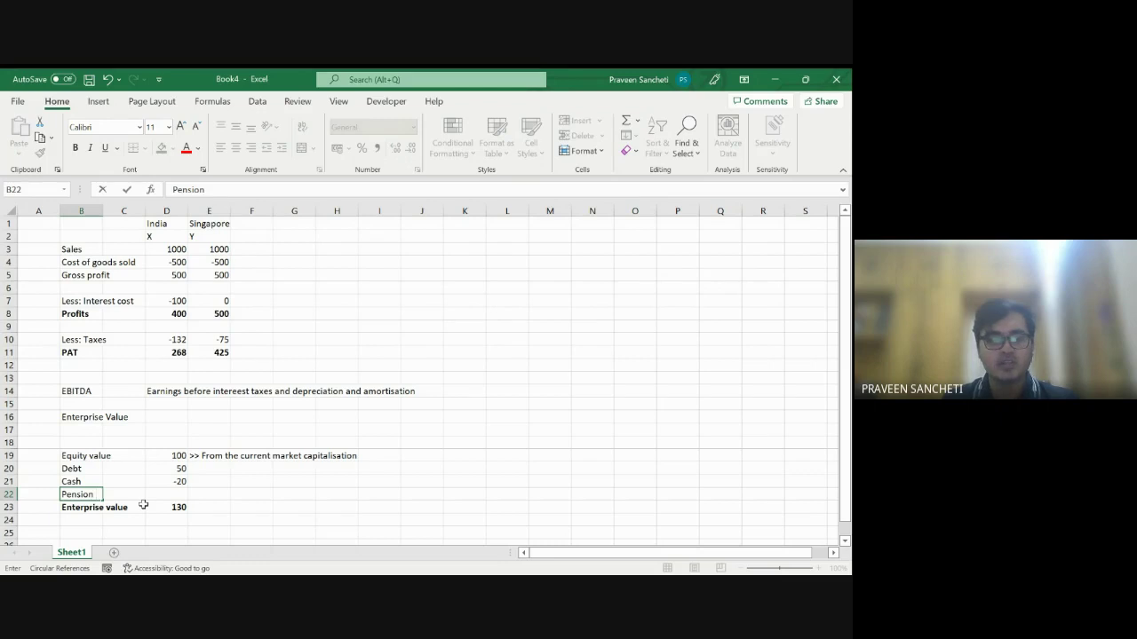
{"action": "type", "text": " Ob"}
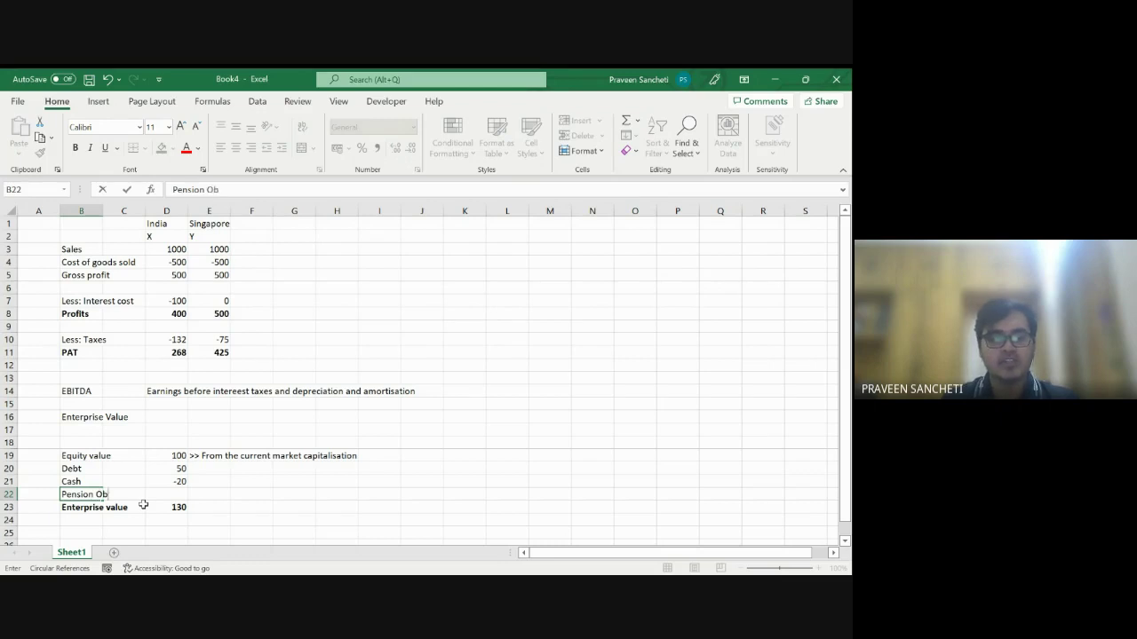
{"action": "type", "text": "ligations"}
Enter a pension obligations amount of 10 in cell D22 and select the enterprise value total in cell D23
{"action": "key", "text": "Right"}
{"action": "key", "text": "Right"}
{"action": "key", "text": "Right"}
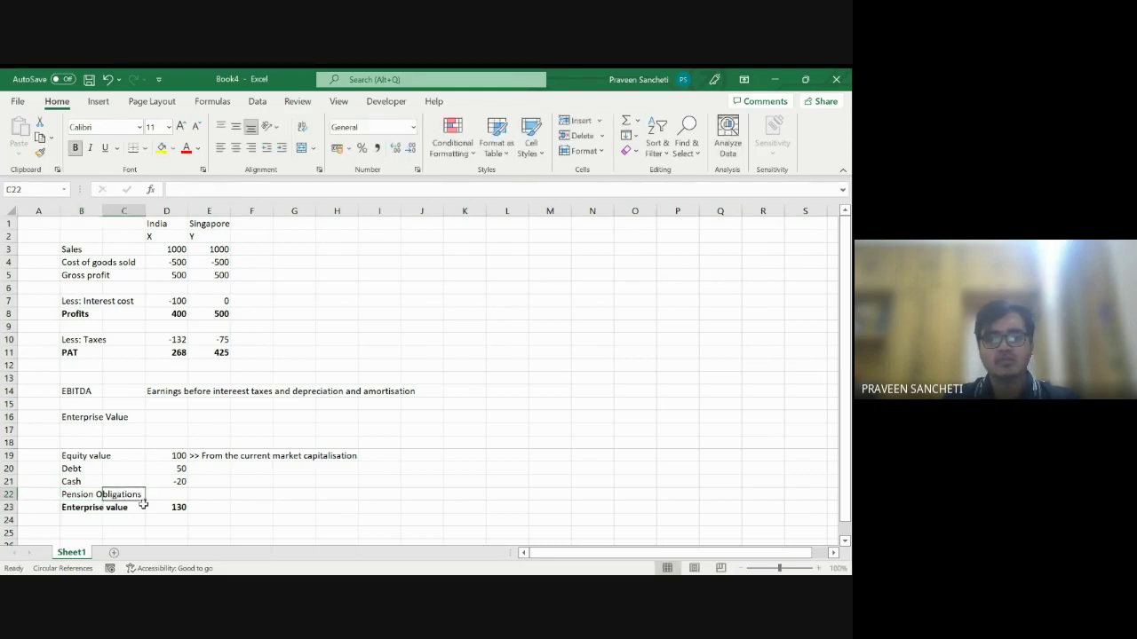
{"action": "key", "text": "Left"}
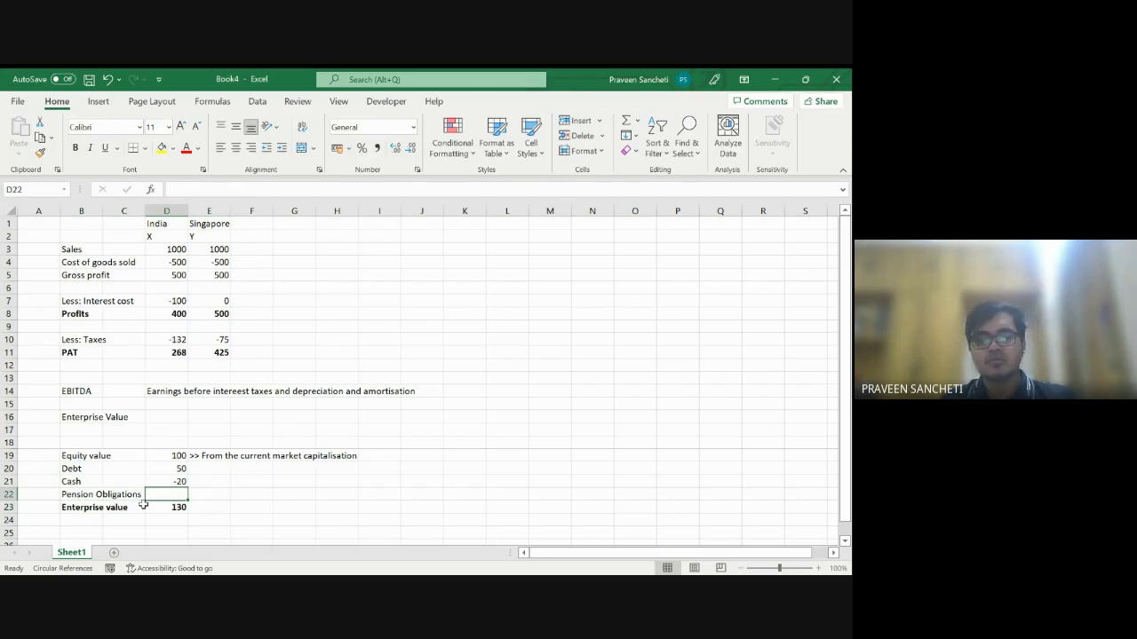
{"action": "key", "text": "alt+Tab"}
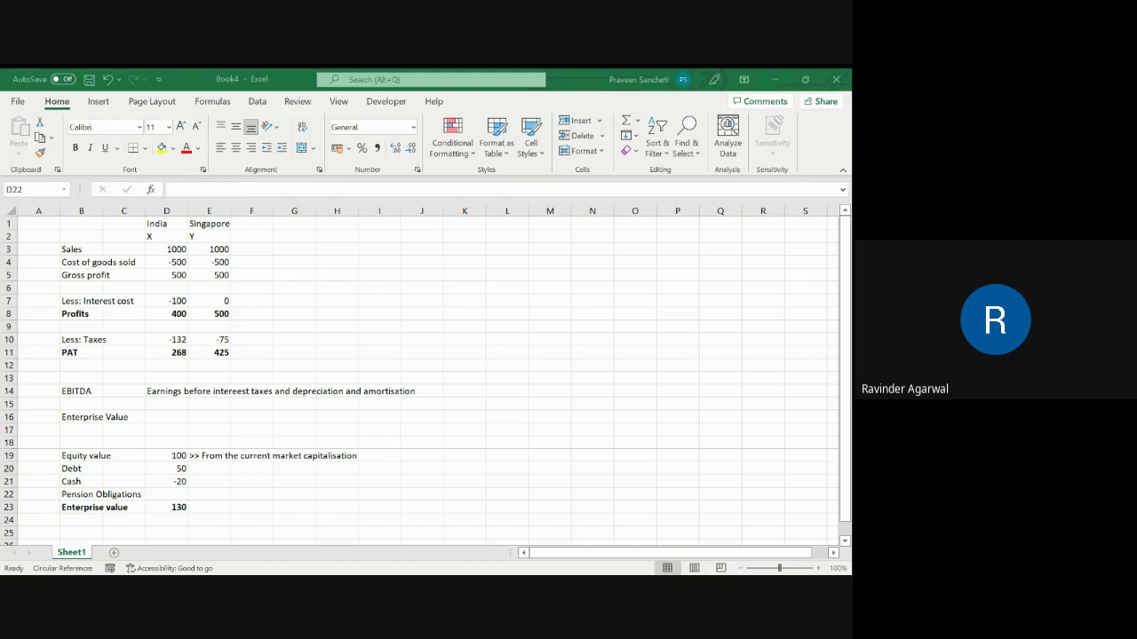
{"action": "key", "text": "alt+Tab"}
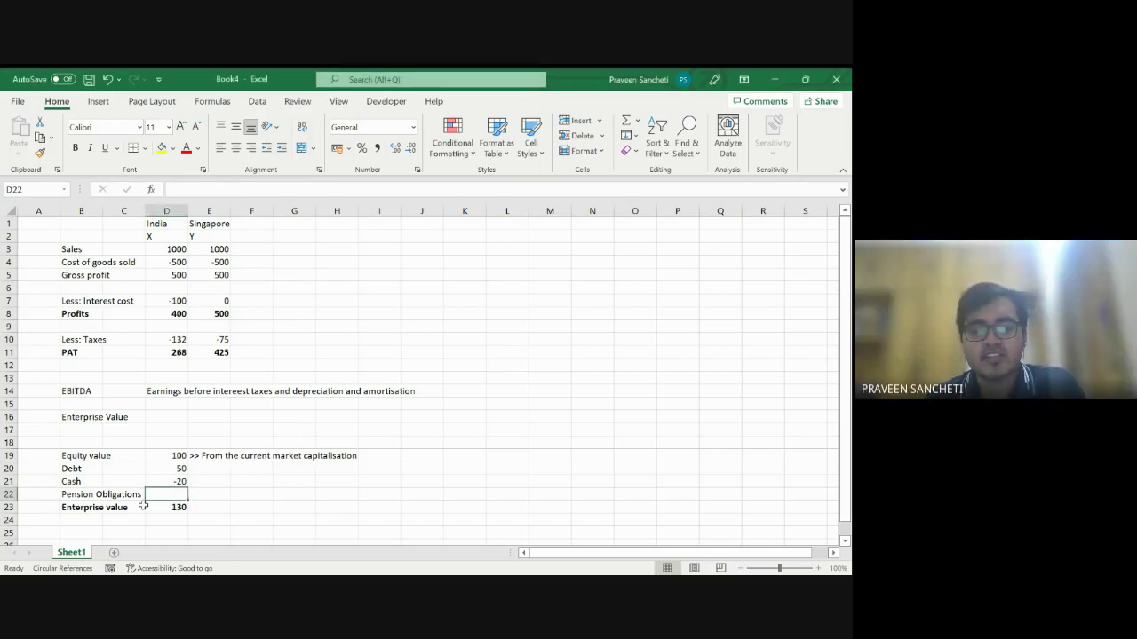
{"action": "type", "text": "10"}
{"action": "key", "text": "Return"}
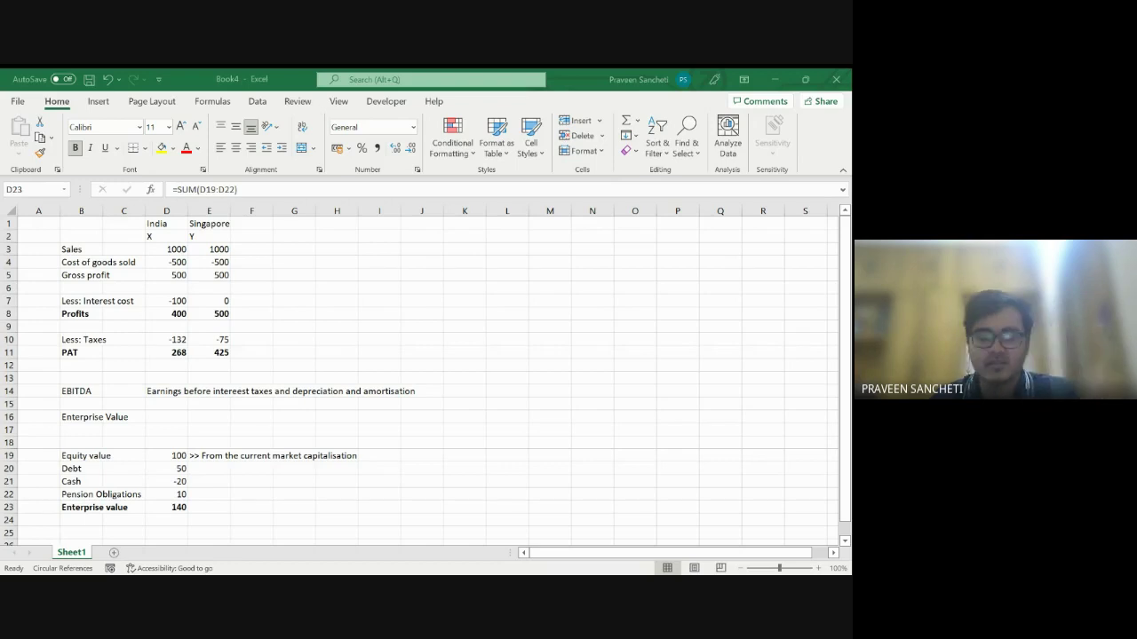
{"action": "left_click", "coordinate": [158, 506]}
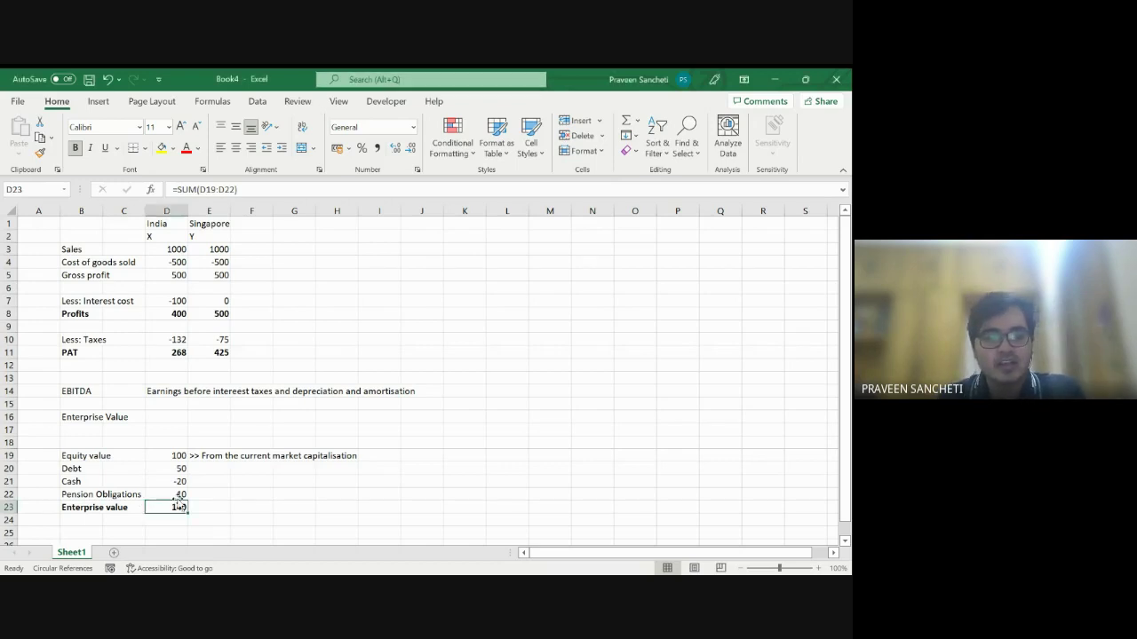
Enter the label EV / EBITDA in cell B25, below the enterprise value calculation
{"action": "scroll", "coordinate": [183, 495], "scroll_direction": "down", "scroll_amount": 2}
{"action": "left_click", "coordinate": [100, 460]}
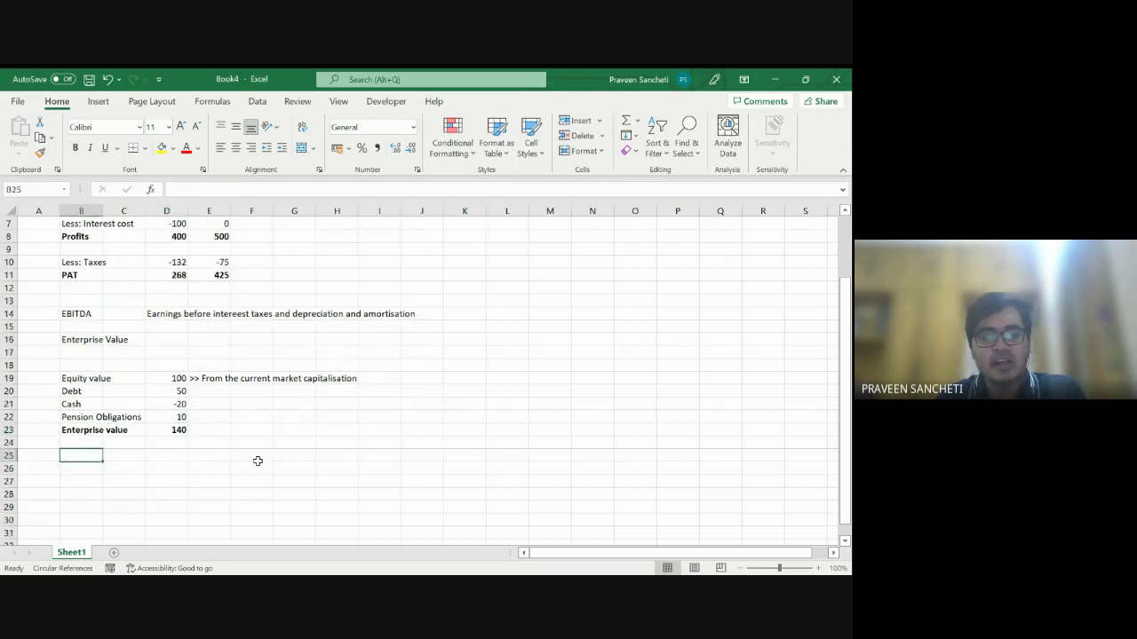
{"action": "key", "text": "shift+space"}
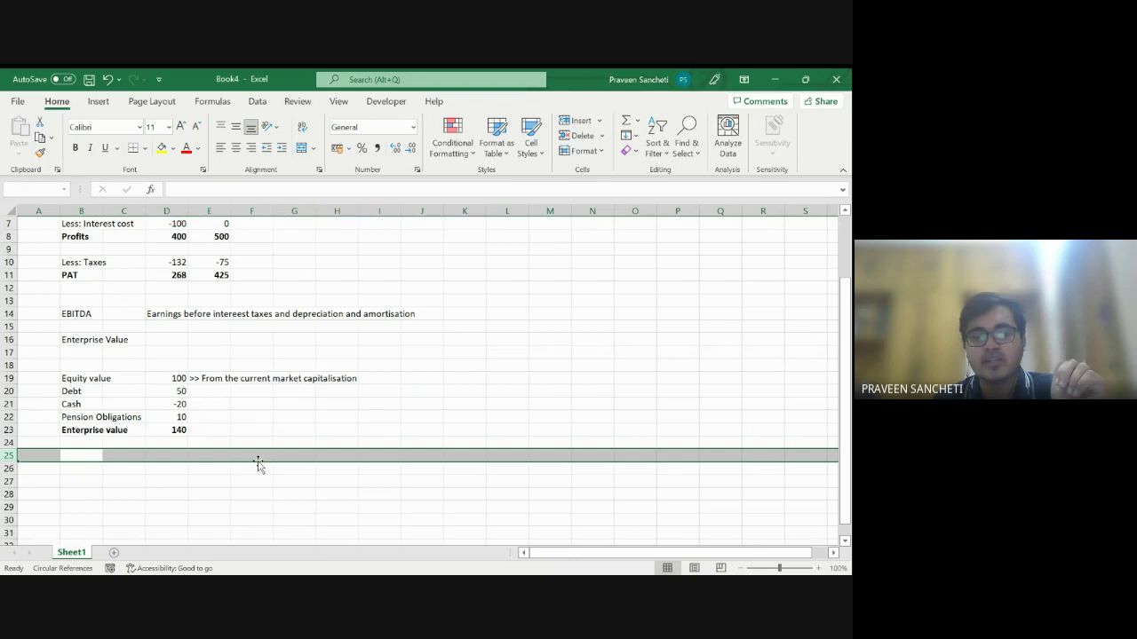
{"action": "key", "text": "Escape"}
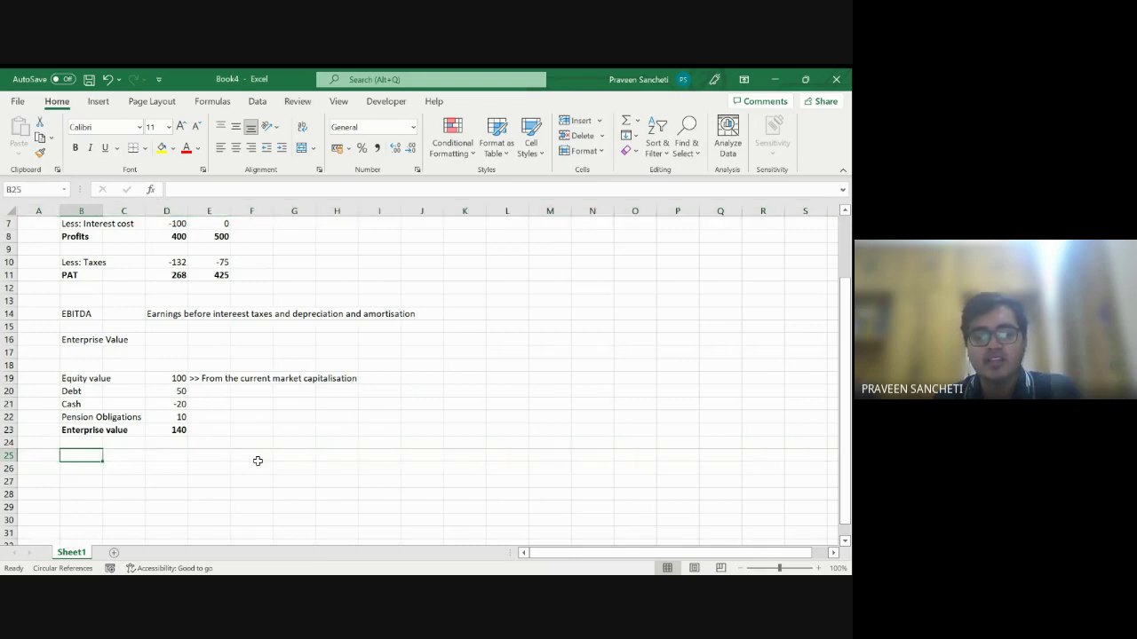
{"action": "type", "text": "EV "}
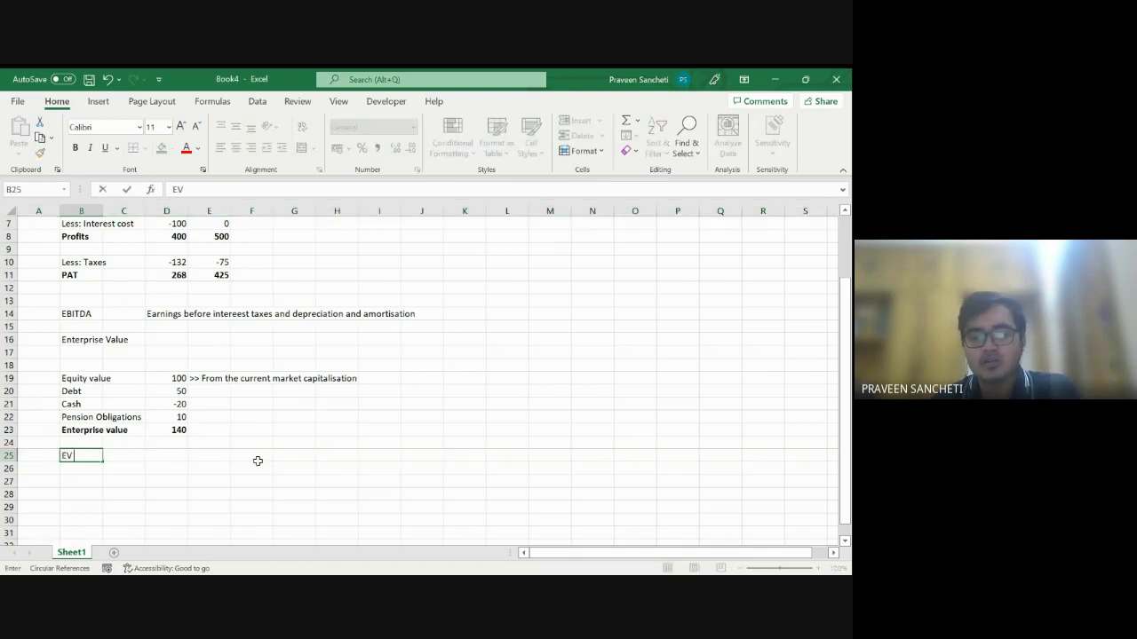
{"action": "type", "text": "/ E"}
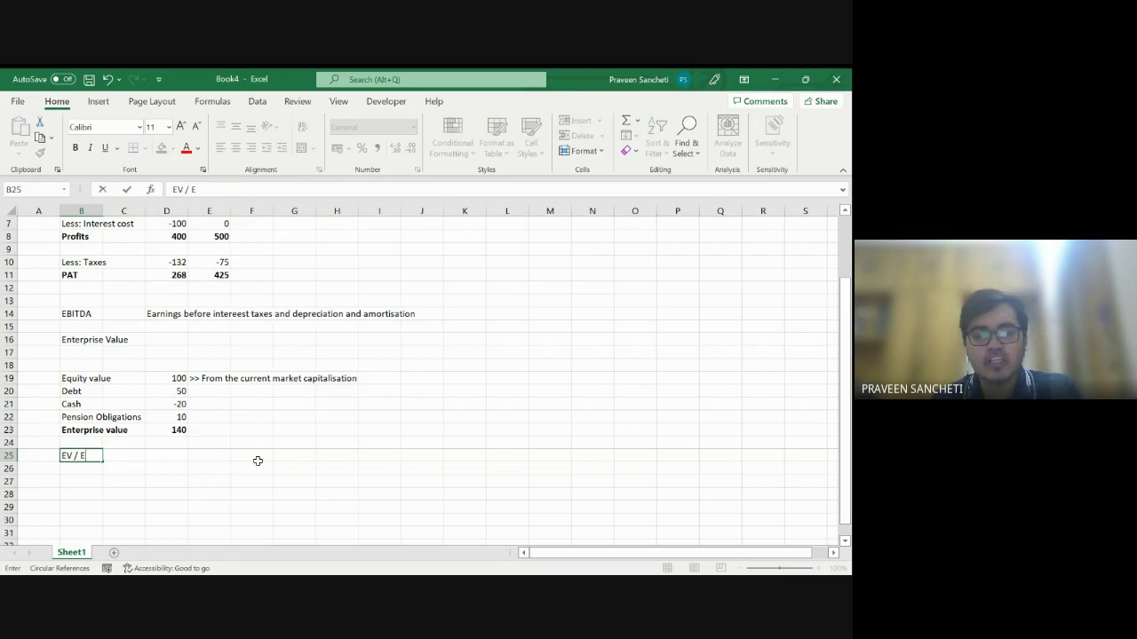
{"action": "type", "text": "BITDA"}
{"action": "key", "text": "Return"}
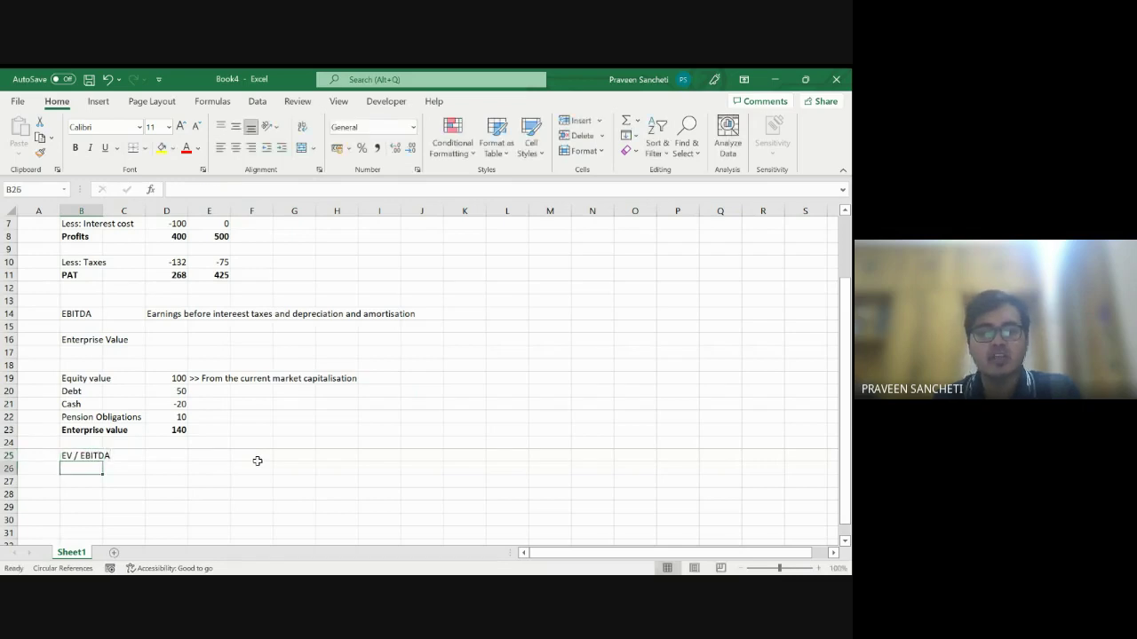
Highlight the Enterprise value row and the EV / EBITDA row to point out how the multiple is formed
{"action": "key", "text": "Up"}
{"action": "key", "text": "Right"}
{"action": "key", "text": "Right"}
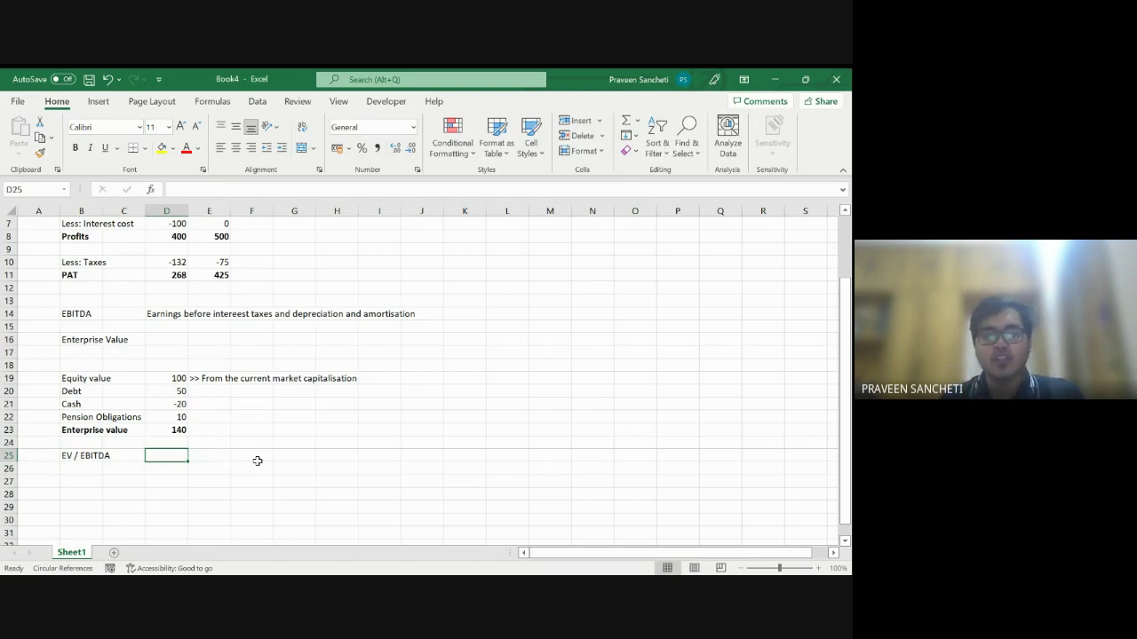
{"action": "key", "text": "Up"}
{"action": "key", "text": "Up"}
{"action": "key", "text": "shift+space"}
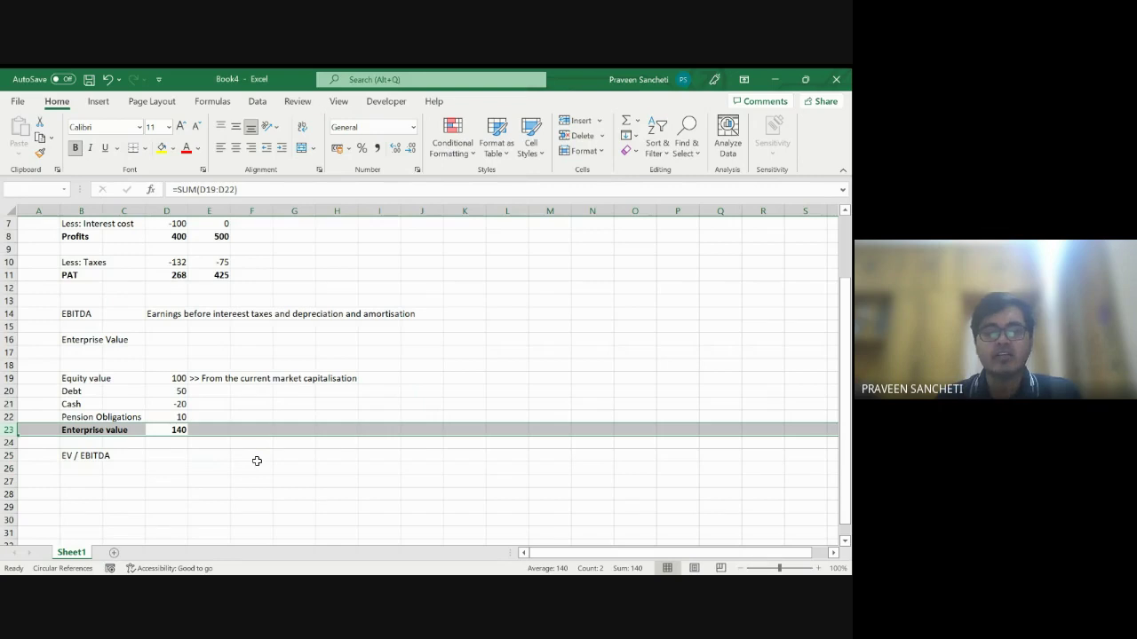
{"action": "key", "text": "Down"}
{"action": "key", "text": "Down"}
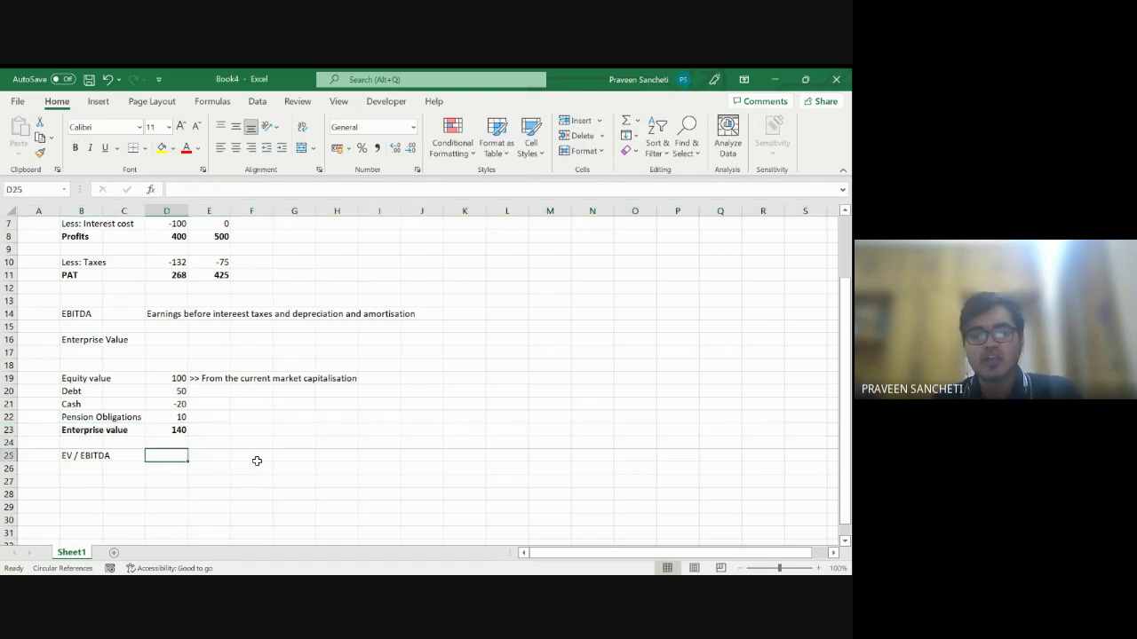
{"action": "key", "text": "shift+space"}
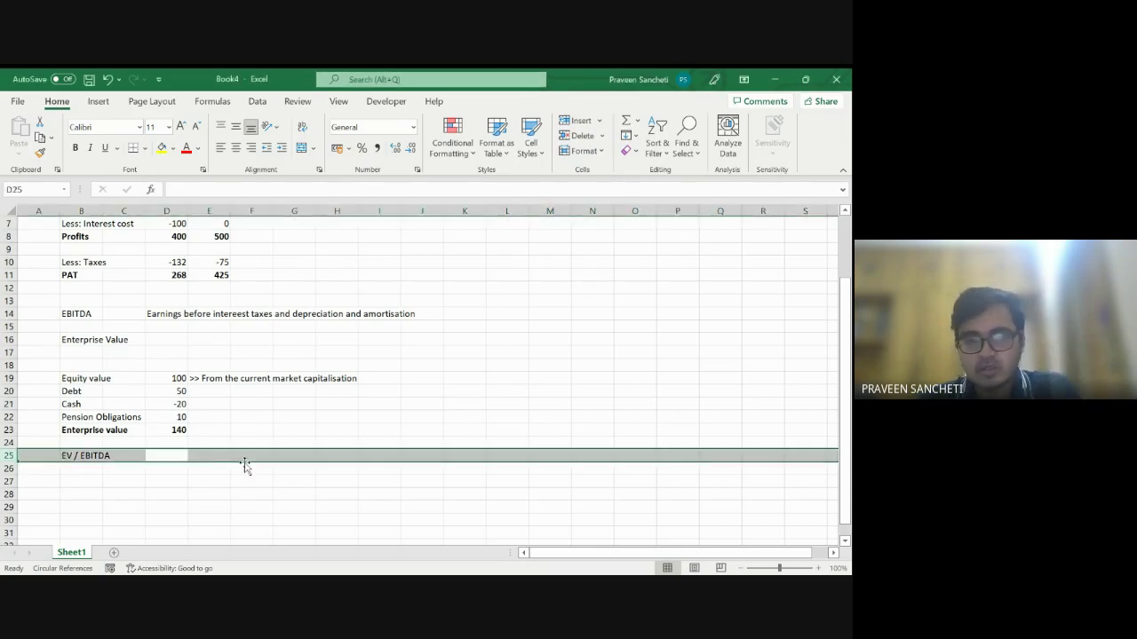
{"action": "left_click", "coordinate": [139, 407]}
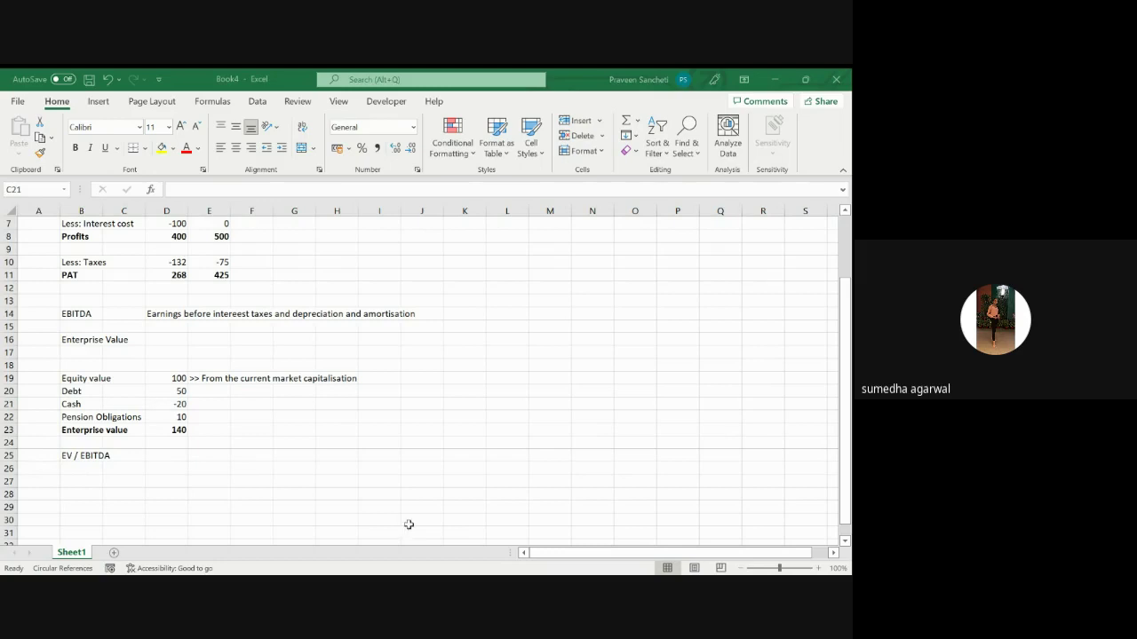
Close the Book4 workbook and go to the beginning of the New FinSumm sheet in the IEX workbook
{"action": "key", "text": "ctrl+w"}
{"action": "left_click", "coordinate": [485, 406]}
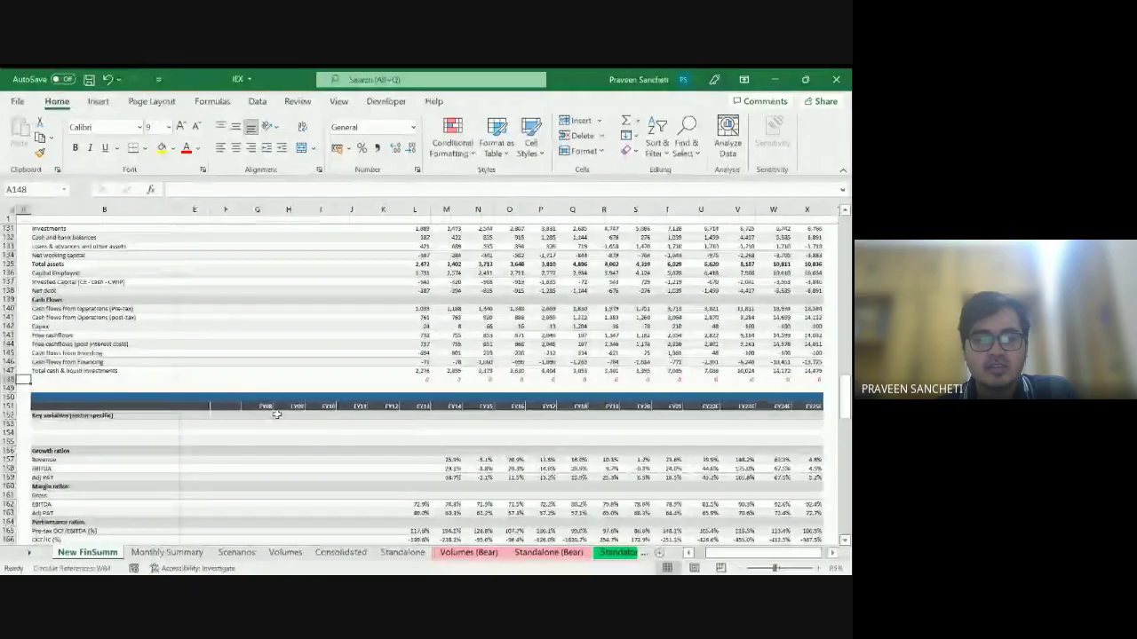
{"action": "scroll", "coordinate": [276, 414], "scroll_direction": "up", "scroll_amount": 14}
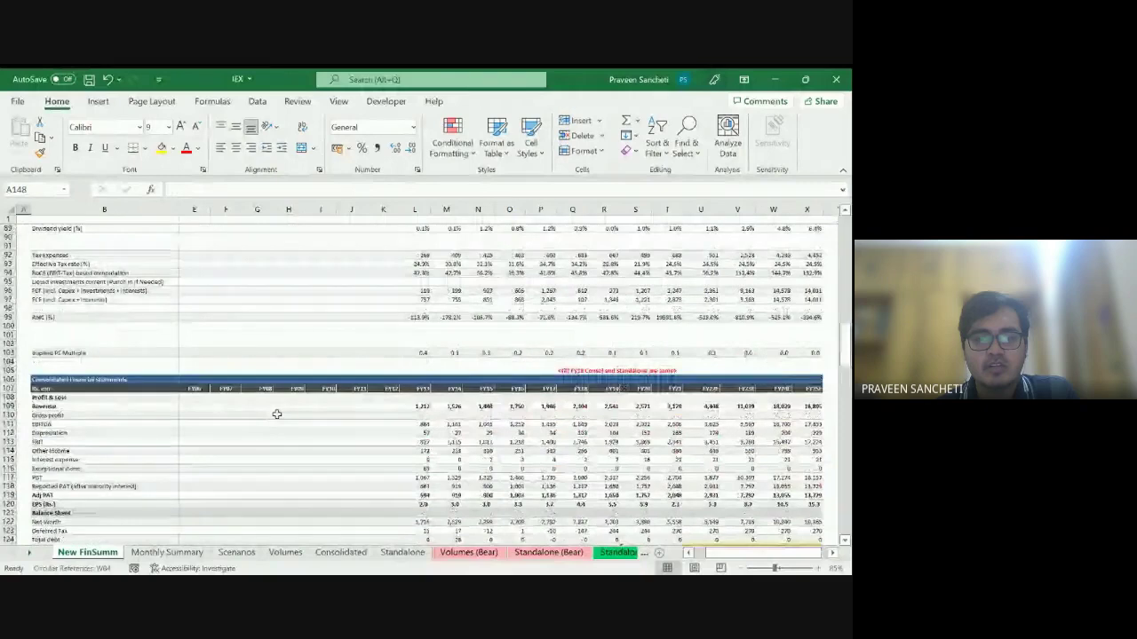
{"action": "scroll", "coordinate": [276, 414], "scroll_direction": "up", "scroll_amount": 20}
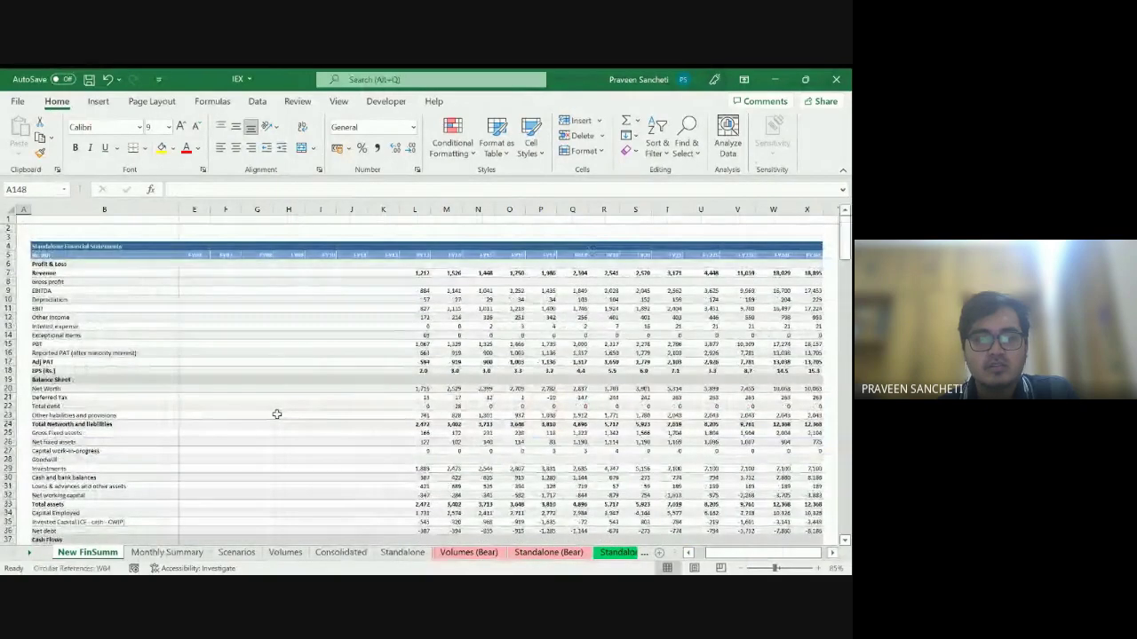
{"action": "key", "text": "ctrl+Home"}
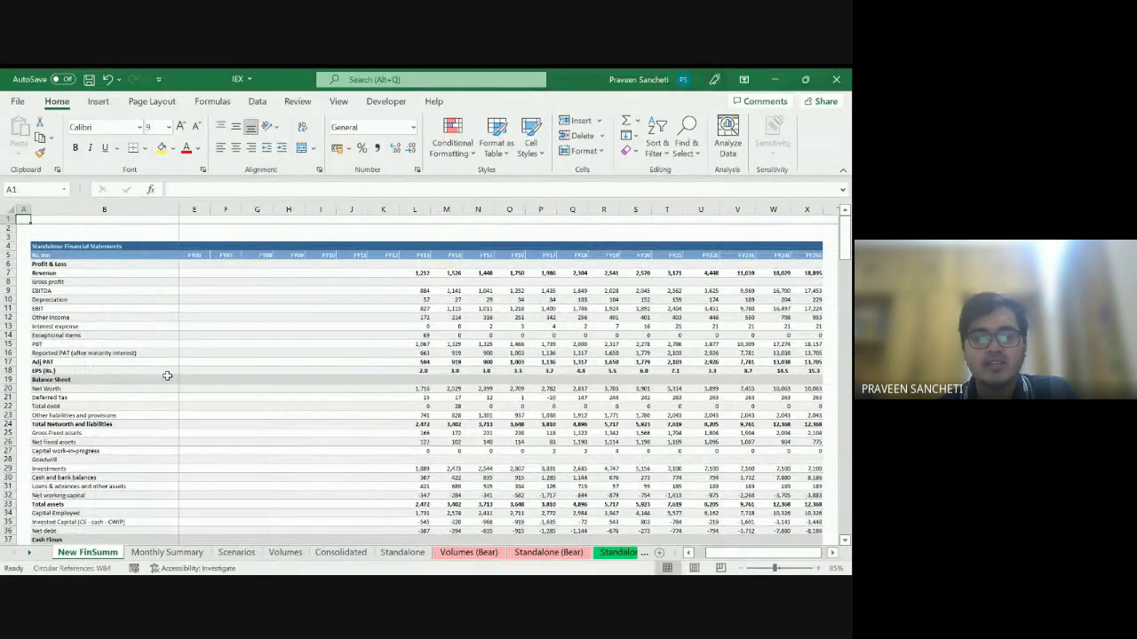
Examine the standalone and consolidated financial statements and the growth, margin, performance and valuation ratios on the New FinSumm sheet
{"action": "scroll", "coordinate": [167, 375], "scroll_direction": "down", "scroll_amount": 1}
{"action": "scroll", "coordinate": [167, 378], "scroll_direction": "down", "scroll_amount": 1}
{"action": "scroll", "coordinate": [165, 382], "scroll_direction": "up", "scroll_amount": 1}
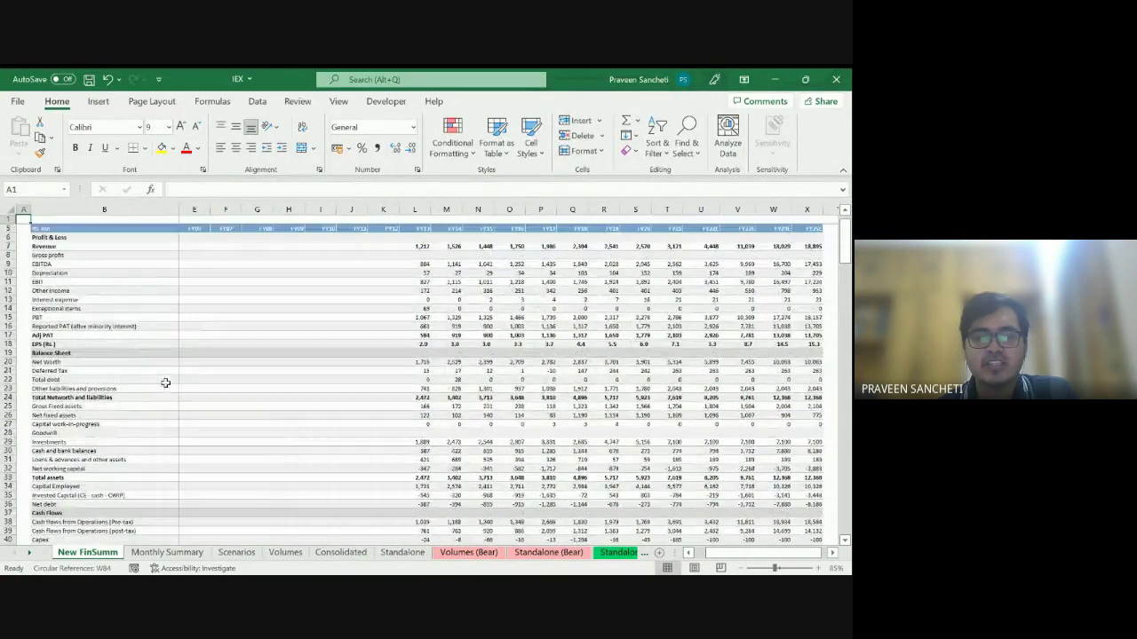
{"action": "scroll", "coordinate": [165, 382], "scroll_direction": "up", "scroll_amount": 1}
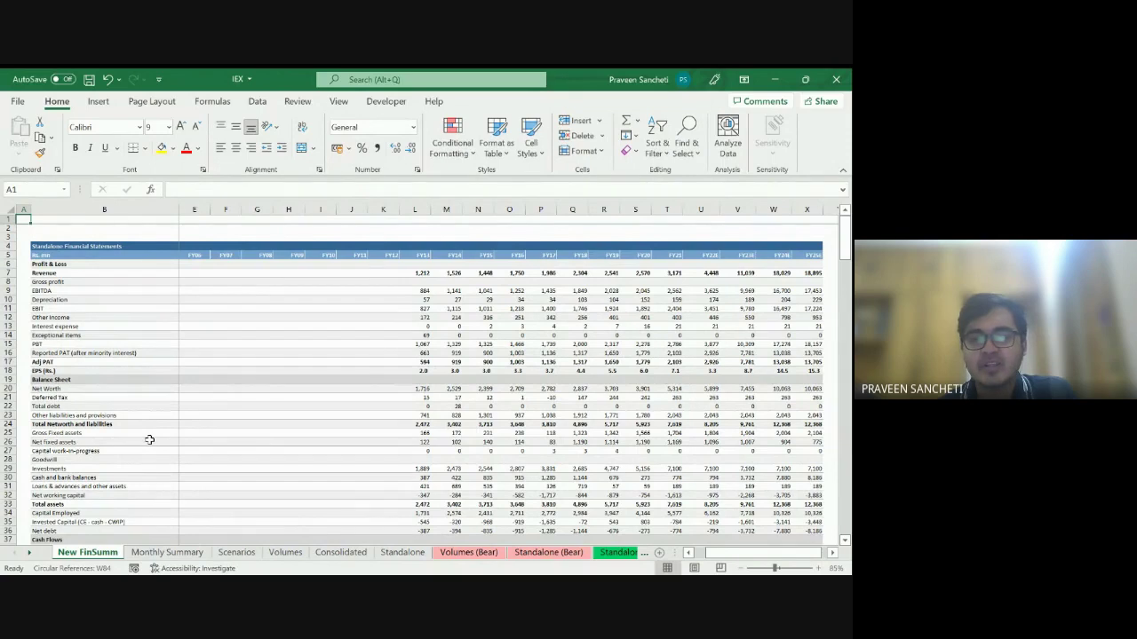
{"action": "scroll", "coordinate": [150, 439], "scroll_direction": "down", "scroll_amount": 1}
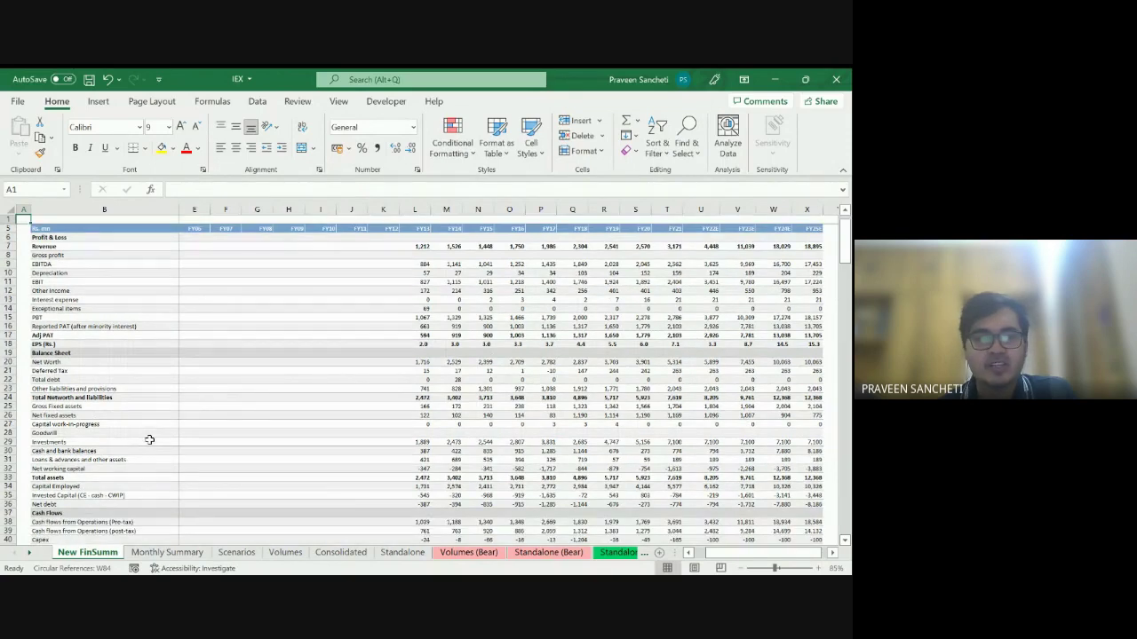
{"action": "scroll", "coordinate": [150, 440], "scroll_direction": "down", "scroll_amount": 15}
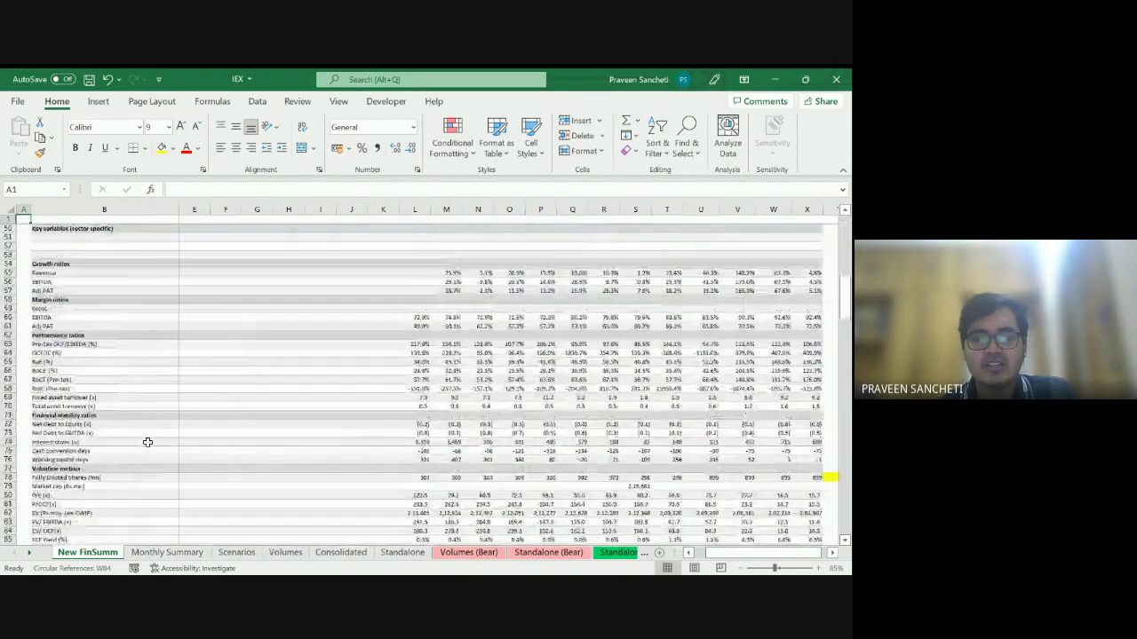
{"action": "scroll", "coordinate": [148, 443], "scroll_direction": "down", "scroll_amount": 10}
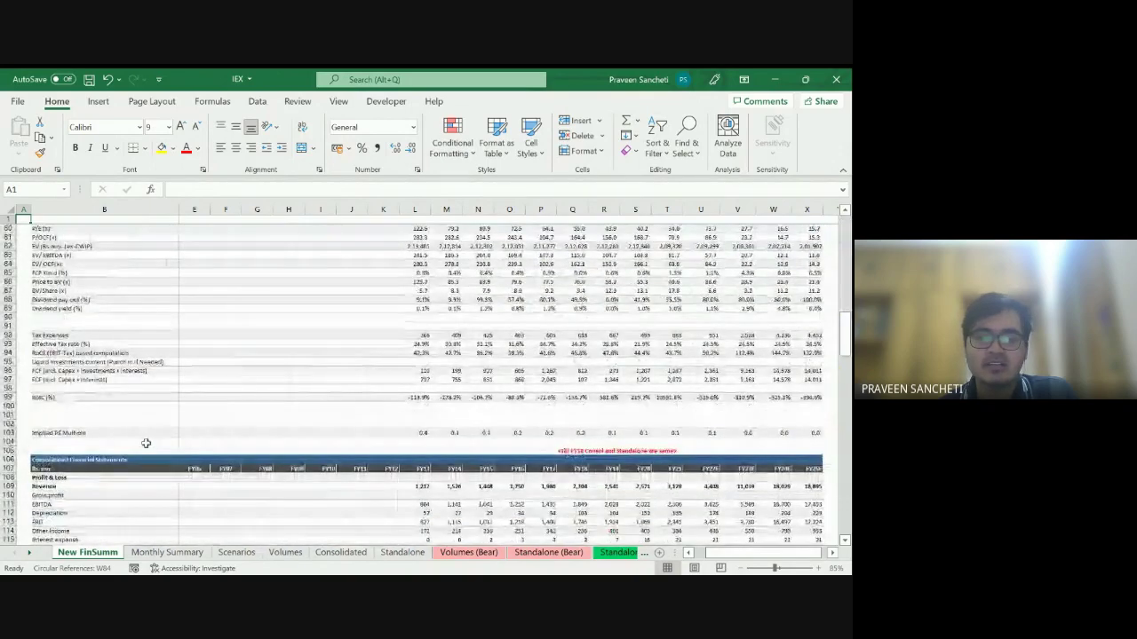
{"action": "scroll", "coordinate": [146, 442], "scroll_direction": "down", "scroll_amount": 9}
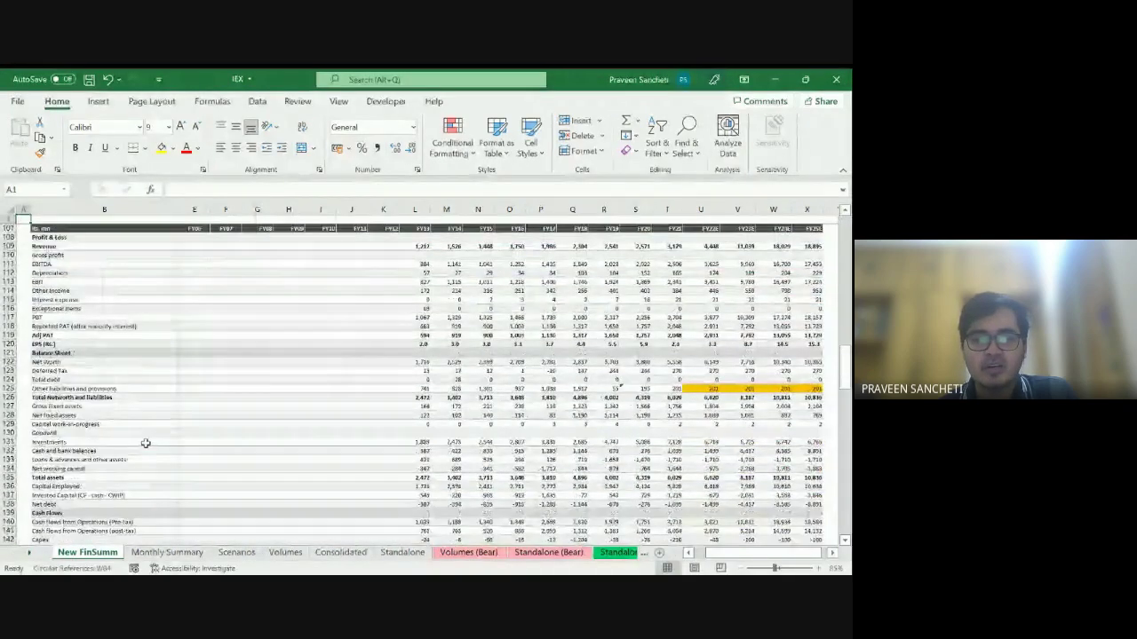
{"action": "scroll", "coordinate": [145, 442], "scroll_direction": "down", "scroll_amount": 14}
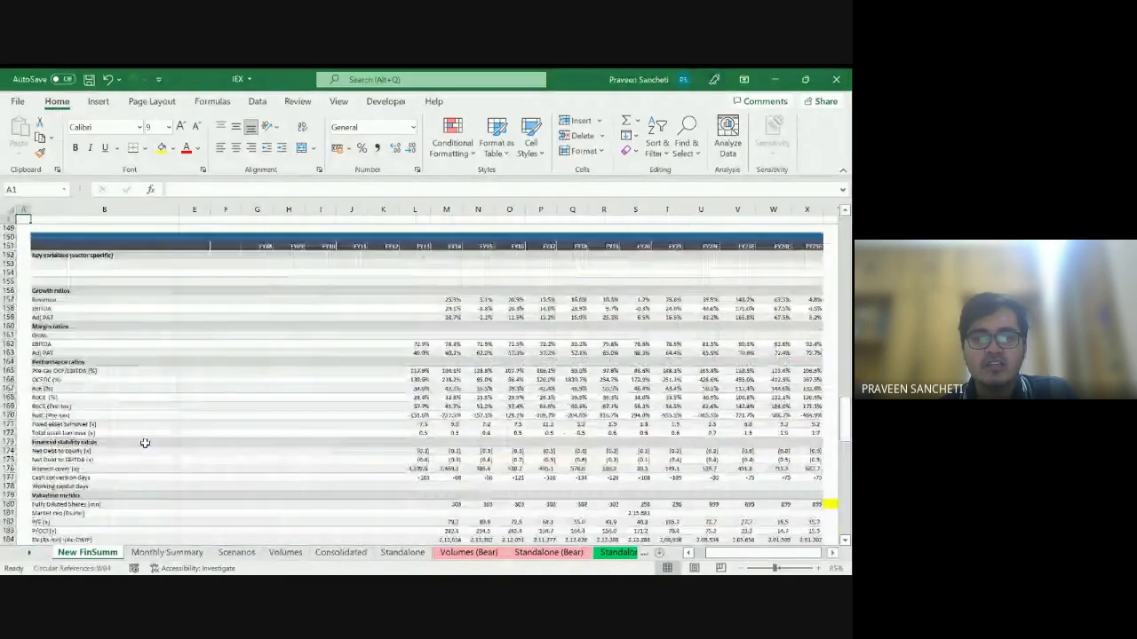
Examine the valuation metrics ending the New FinSumm sheet and the volume summary tables on the Monthly Summary sheet
{"action": "scroll", "coordinate": [145, 442], "scroll_direction": "down", "scroll_amount": 9}
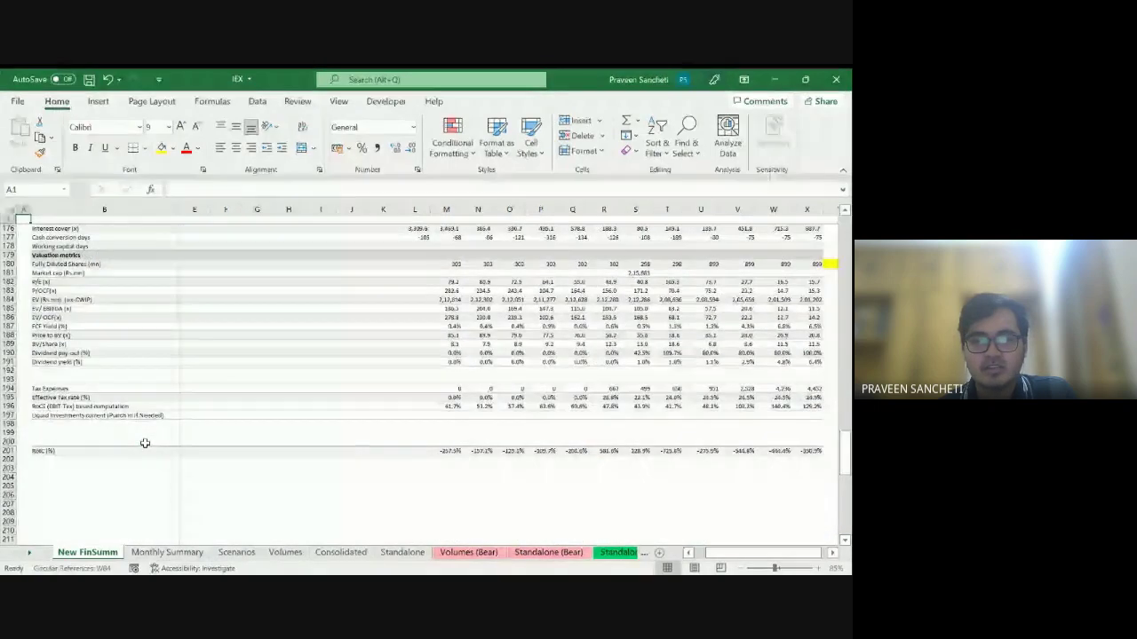
{"action": "key", "text": "ctrl+Page_Down"}
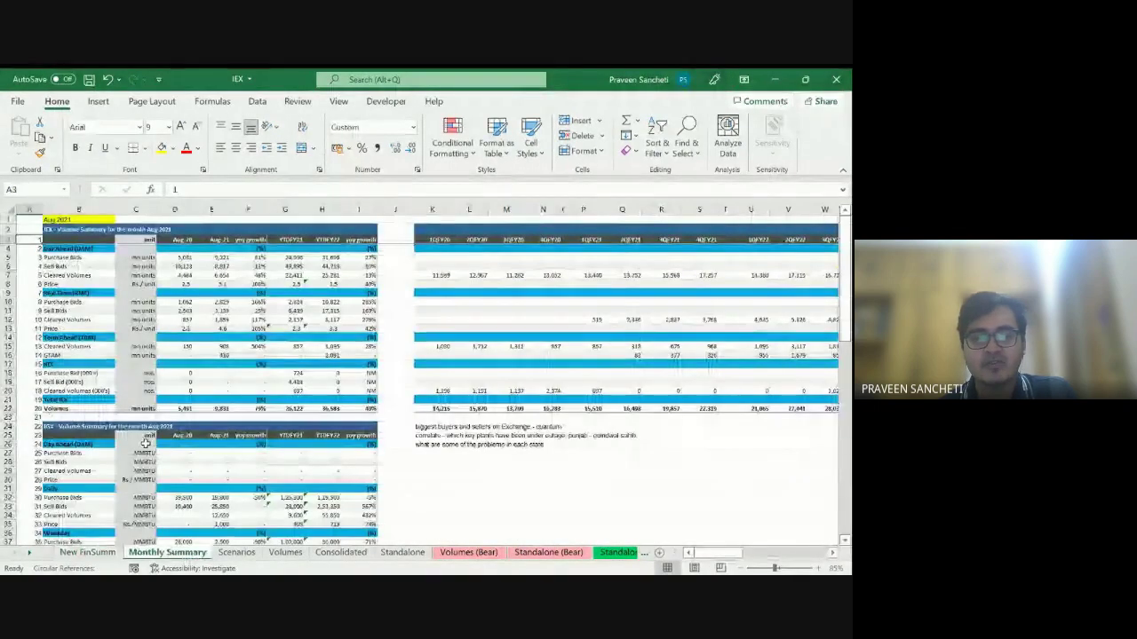
{"action": "scroll", "coordinate": [146, 442], "scroll_direction": "down", "scroll_amount": 10}
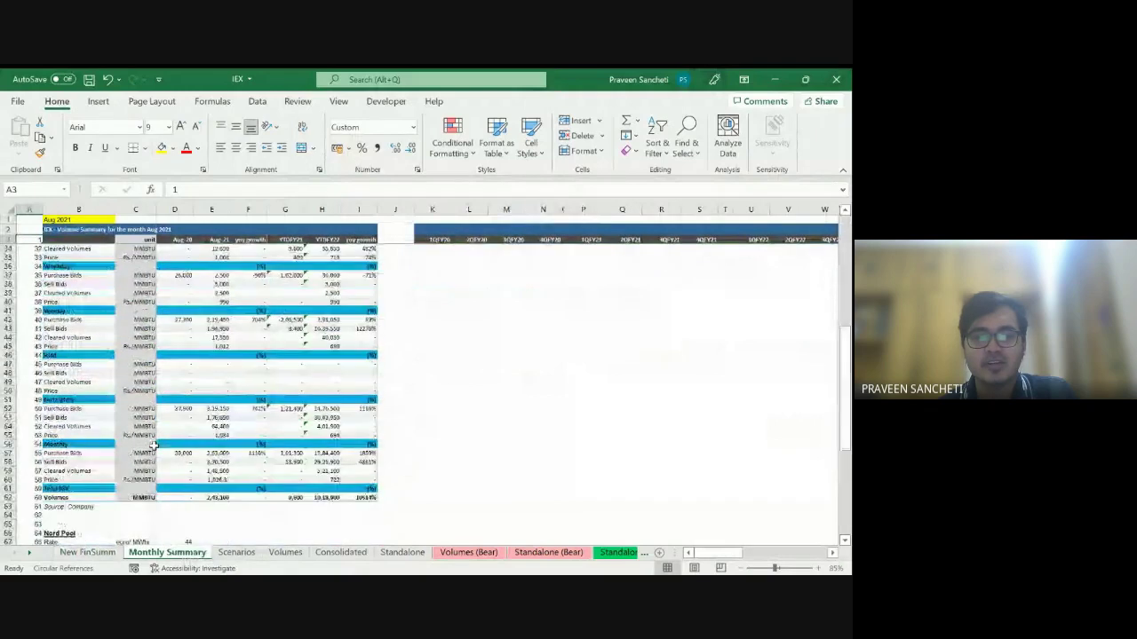
{"action": "scroll", "coordinate": [154, 446], "scroll_direction": "down", "scroll_amount": 12}
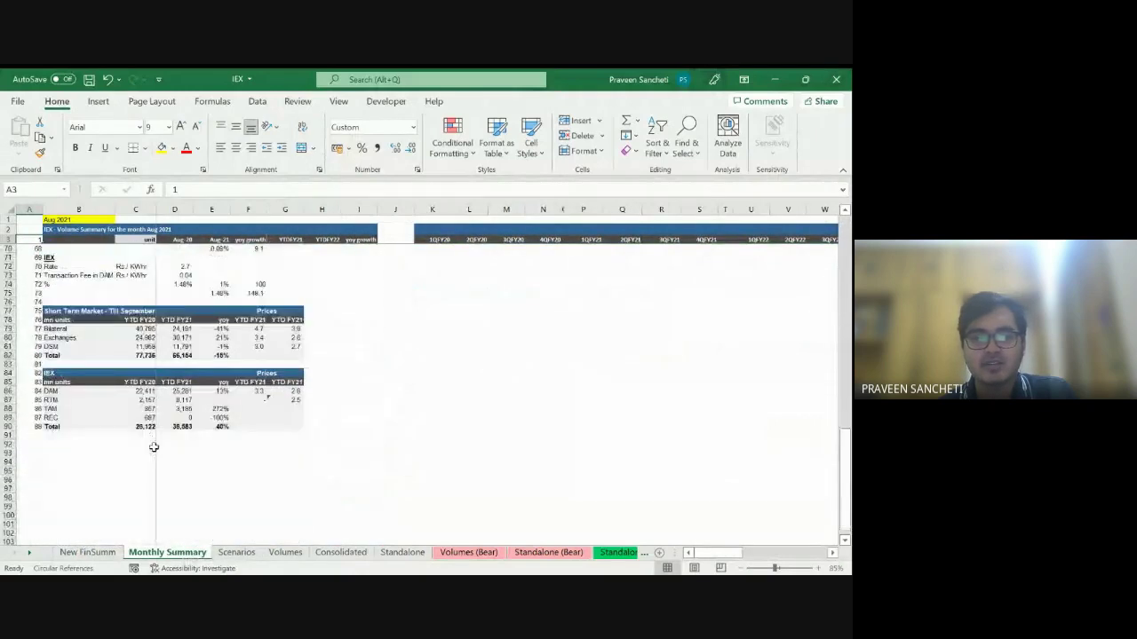
{"action": "scroll", "coordinate": [153, 447], "scroll_direction": "down", "scroll_amount": 3}
Inspect the cell formulas from the IEX total and short-term market tables up to the transaction fee percentages on the Monthly Summary sheet
{"action": "left_click", "coordinate": [129, 346]}
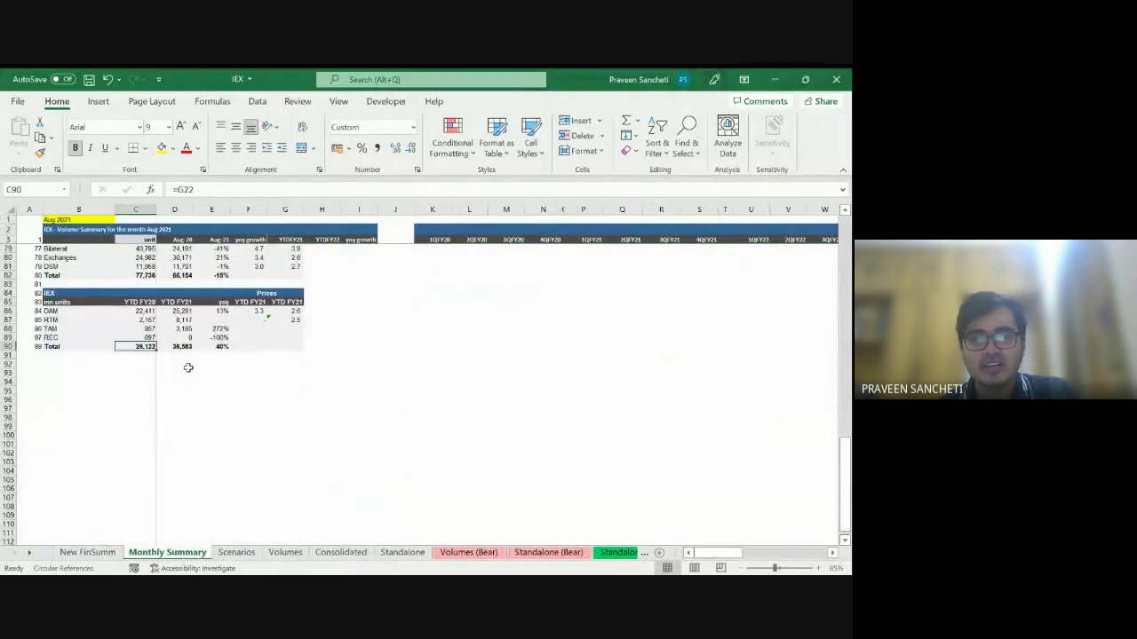
{"action": "key", "text": "Up"}
{"action": "key", "text": "Up"}
{"action": "key", "text": "Up"}
{"action": "key", "text": "Up"}
{"action": "key", "text": "Up"}
{"action": "key", "text": "Up"}
{"action": "key", "text": "Up"}
{"action": "key", "text": "Up"}
{"action": "key", "text": "Up"}
{"action": "key", "text": "Up"}
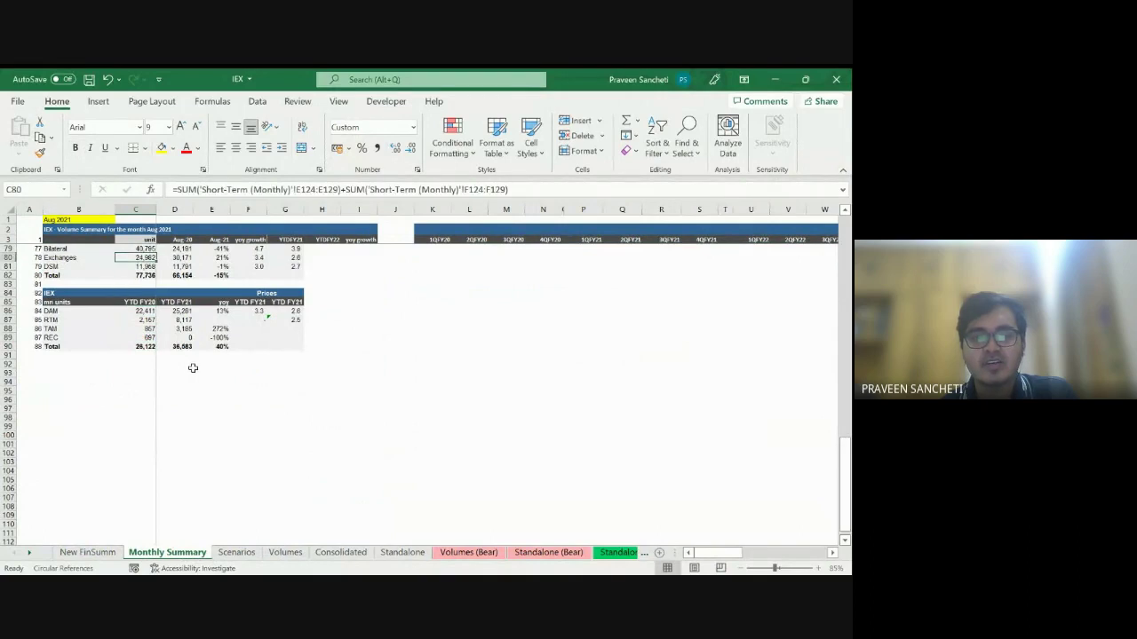
{"action": "key", "text": "Up"}
{"action": "key", "text": "Up"}
{"action": "key", "text": "Up"}
{"action": "key", "text": "Up"}
{"action": "key", "text": "Up"}
{"action": "key", "text": "Up"}
{"action": "key", "text": "Up"}
{"action": "key", "text": "Up"}
{"action": "key", "text": "Up"}
{"action": "key", "text": "Up"}
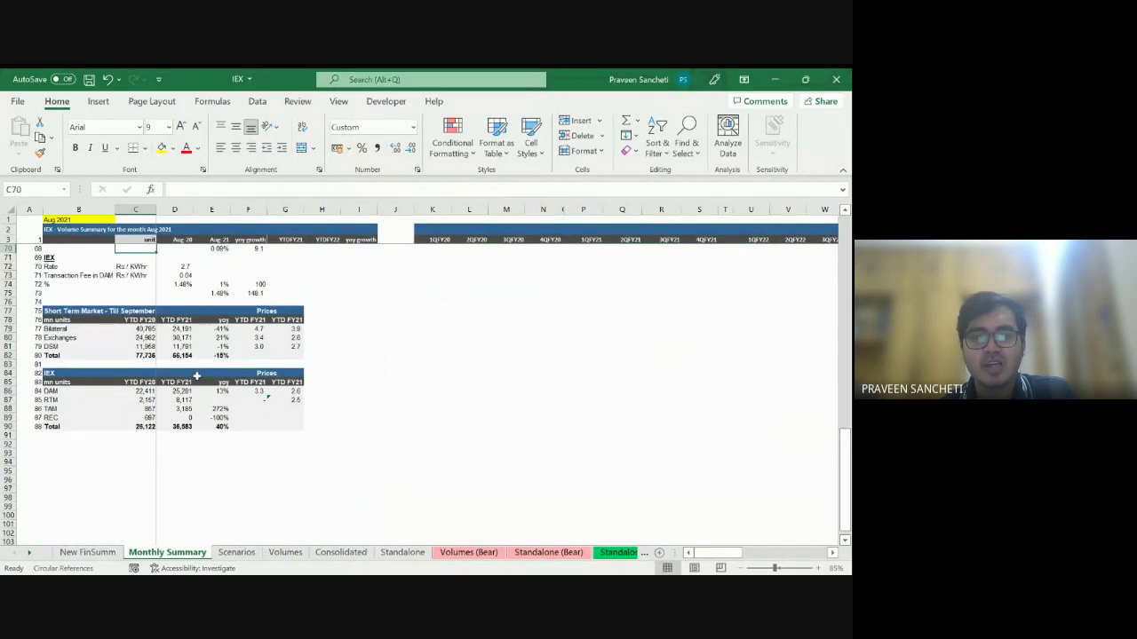
{"action": "key", "text": "Up"}
{"action": "key", "text": "Up"}
{"action": "key", "text": "Right"}
{"action": "key", "text": "Right"}
{"action": "key", "text": "Right"}
{"action": "key", "text": "Down"}
{"action": "key", "text": "Left"}
{"action": "key", "text": "Down"}
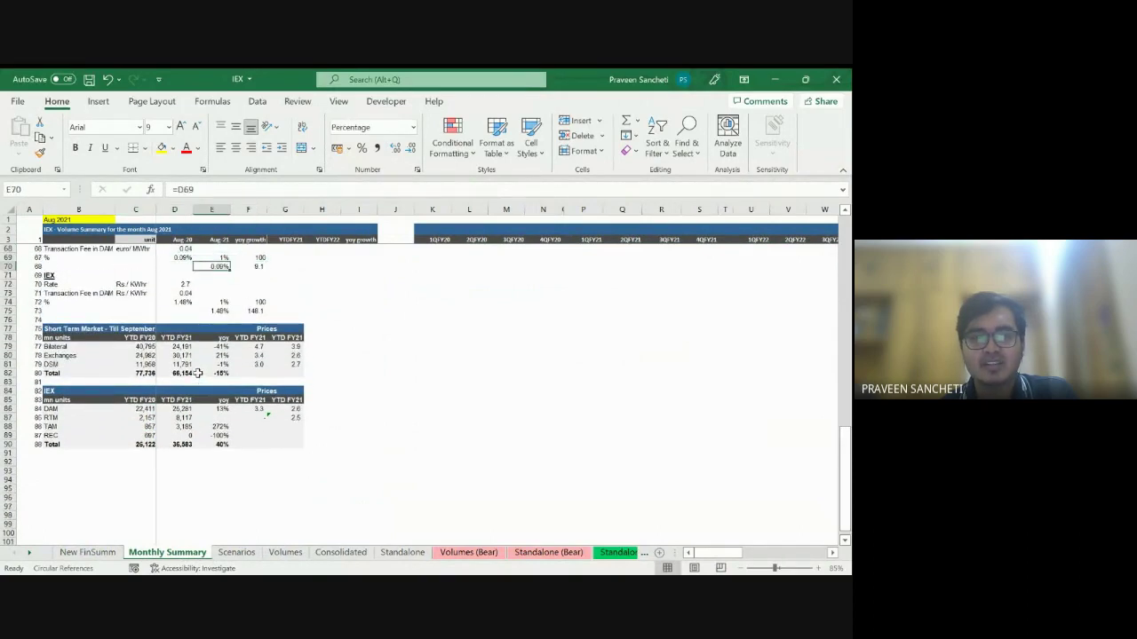
Examine the base case assumptions on the Scenarios sheet, including the formula for IEX's FY23E DAM market share
{"action": "key", "text": "ctrl+Page_Down"}
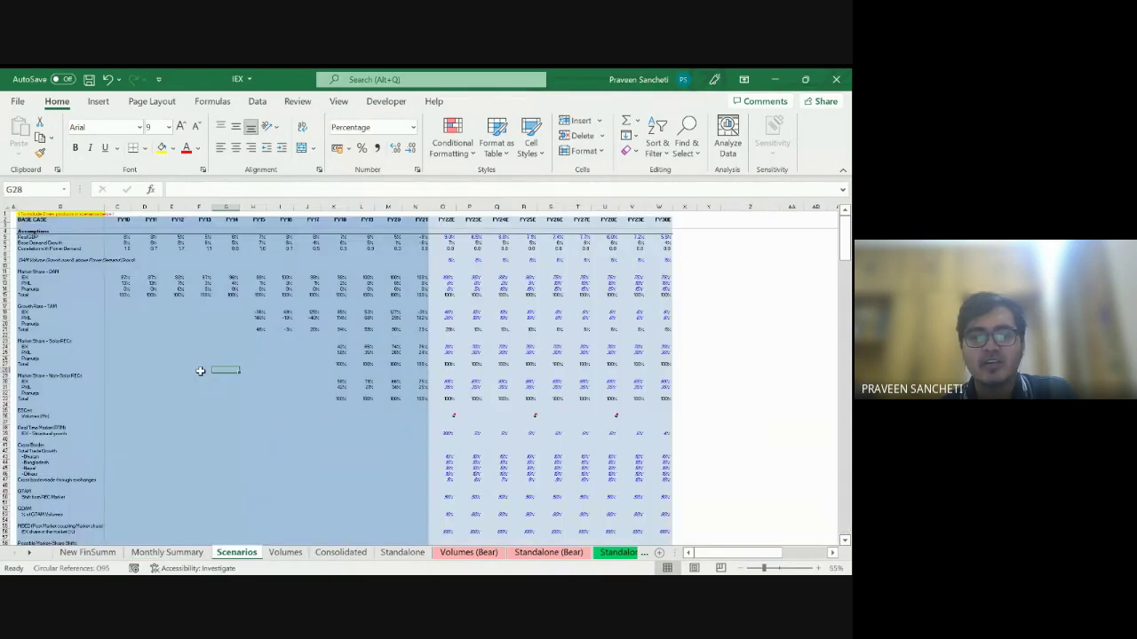
{"action": "left_click", "coordinate": [460, 279], "text": "ctrl"}
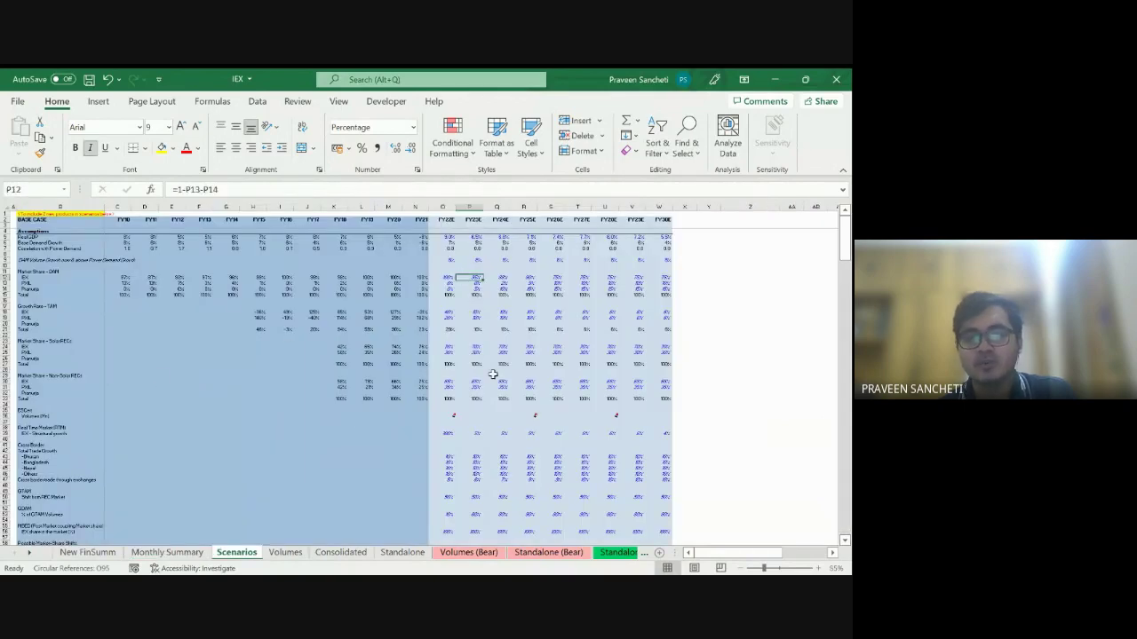
{"action": "key", "text": "shift+Tab"}
Look through the Volumes, Consolidated, Standalone and Volumes (Bear) sheets of the model
{"action": "key", "text": "ctrl+Page_Down"}
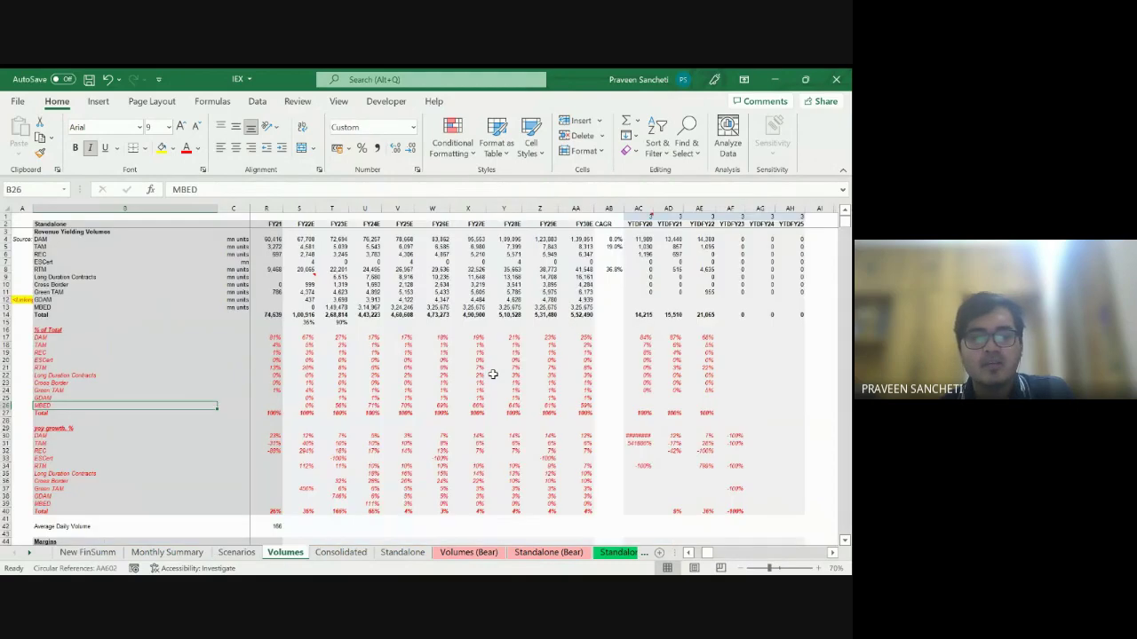
{"action": "key", "text": "ctrl+Page_Down"}
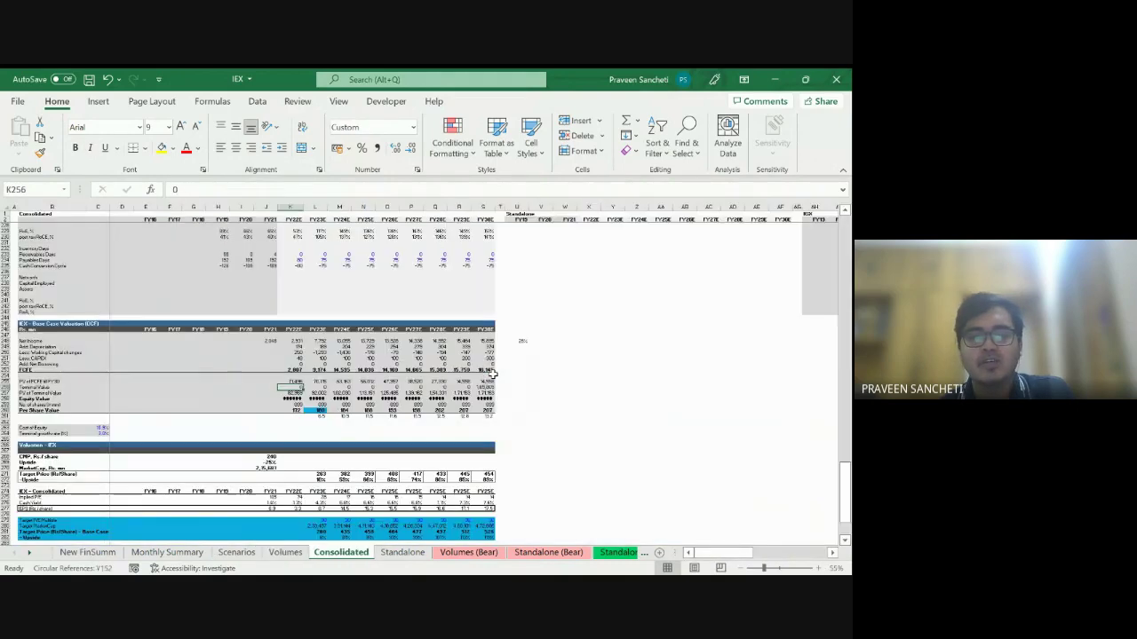
{"action": "key", "text": "ctrl+Page_Down"}
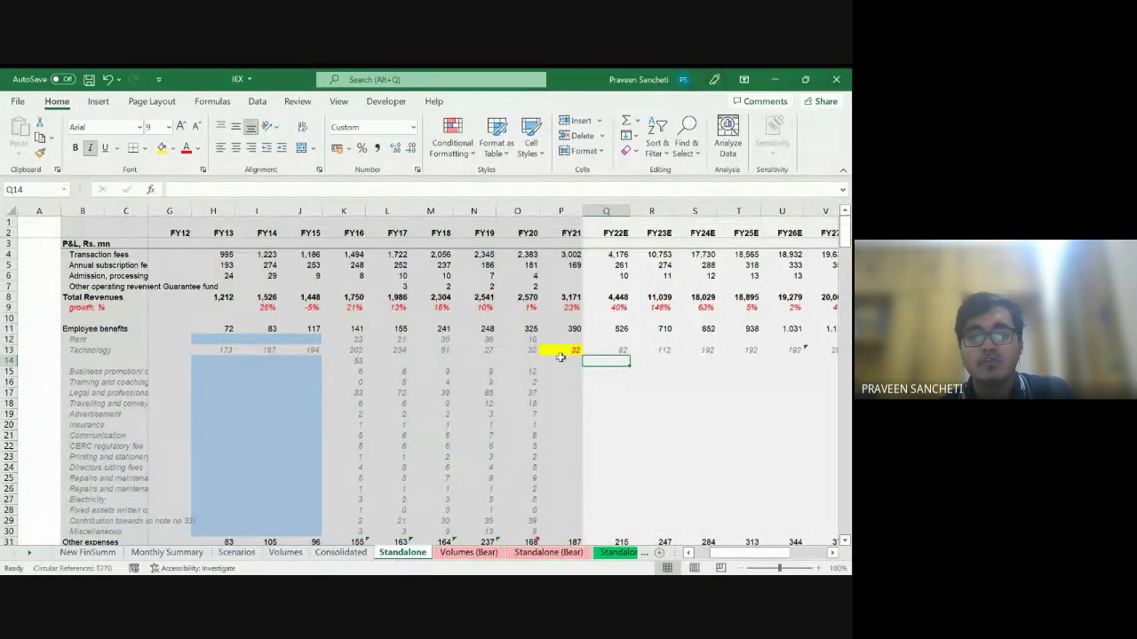
{"action": "scroll", "coordinate": [561, 362], "scroll_direction": "down", "scroll_amount": 2, "text": "ctrl"}
{"action": "key", "text": "ctrl+Page_Down"}
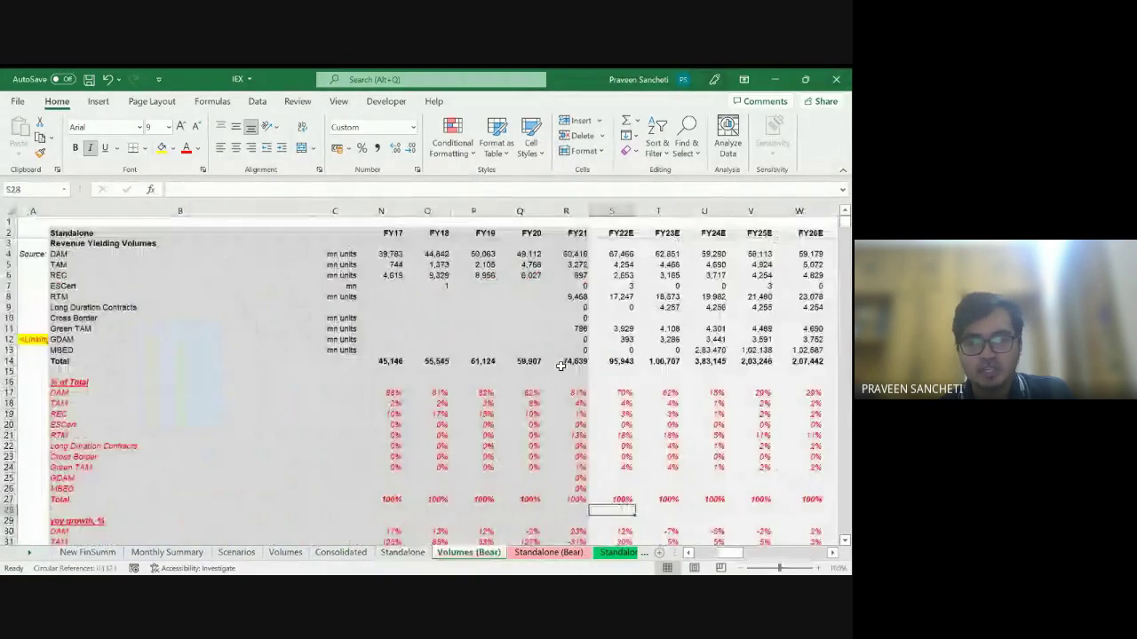
{"action": "scroll", "coordinate": [273, 413], "scroll_direction": "down", "scroll_amount": 2, "text": "ctrl"}
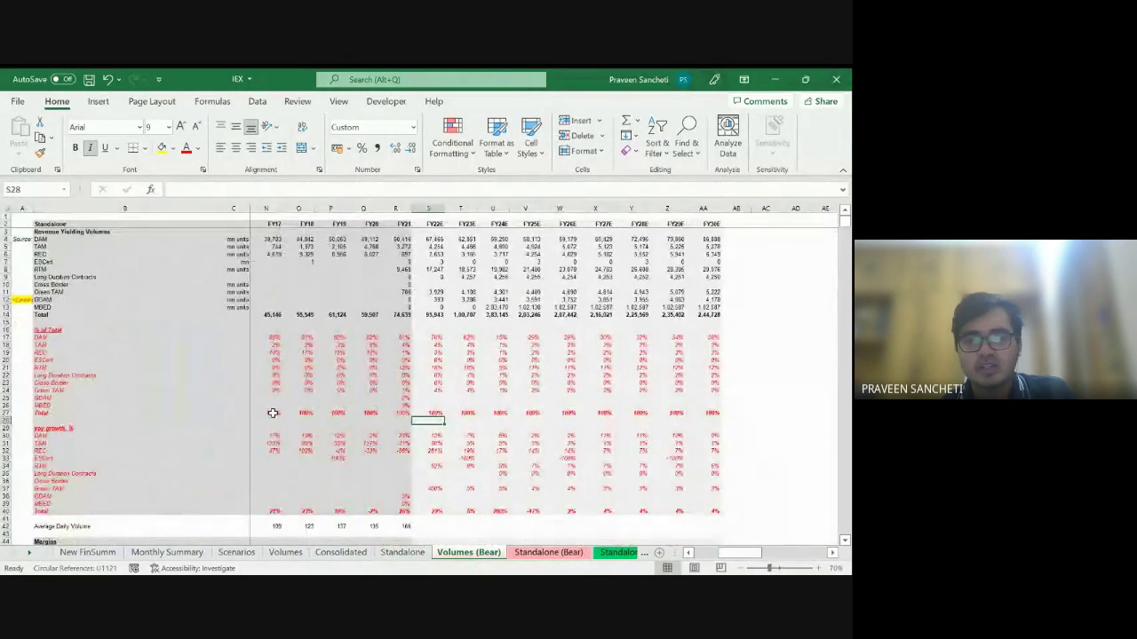
Review the P&L, balance sheet and cash flow projections on the Standalone (Bear) sheet
{"action": "key", "text": "ctrl+Page_Down"}
{"action": "scroll", "coordinate": [259, 402], "scroll_direction": "down", "scroll_amount": 2, "text": "ctrl"}
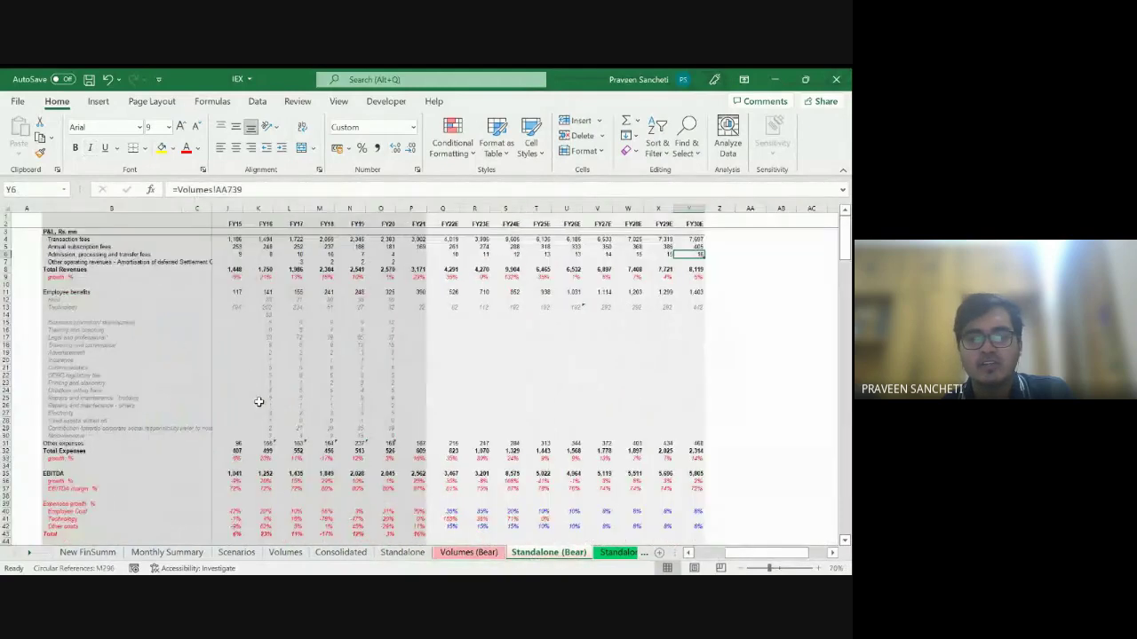
{"action": "scroll", "coordinate": [252, 404], "scroll_direction": "down", "scroll_amount": 2}
{"action": "scroll", "coordinate": [251, 404], "scroll_direction": "down", "scroll_amount": 17}
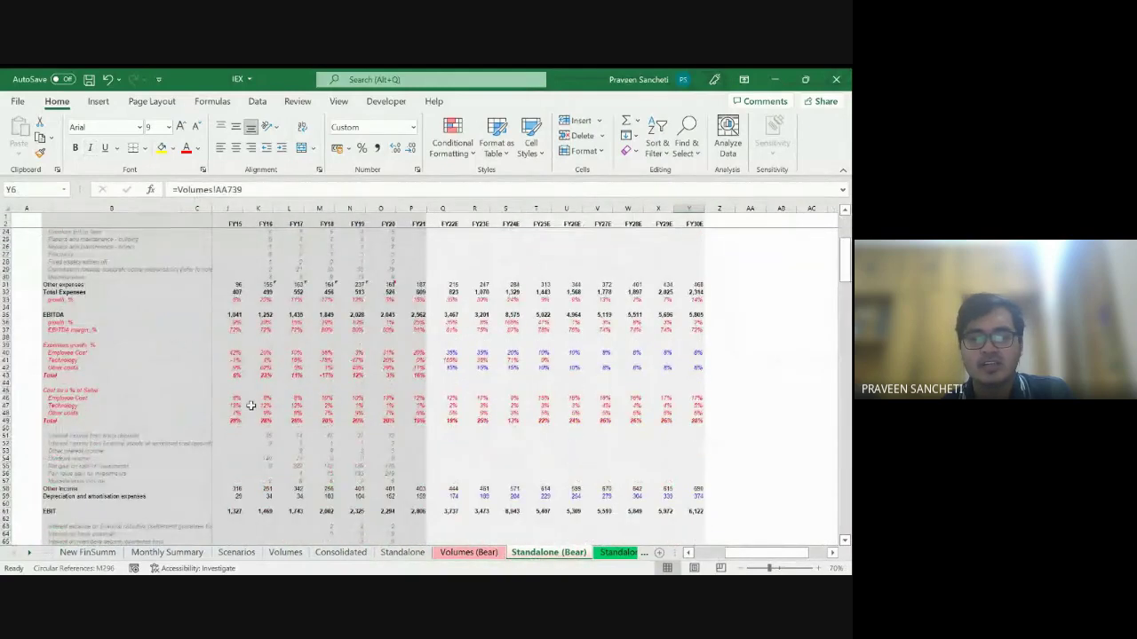
{"action": "scroll", "coordinate": [251, 414], "scroll_direction": "down", "scroll_amount": 20}
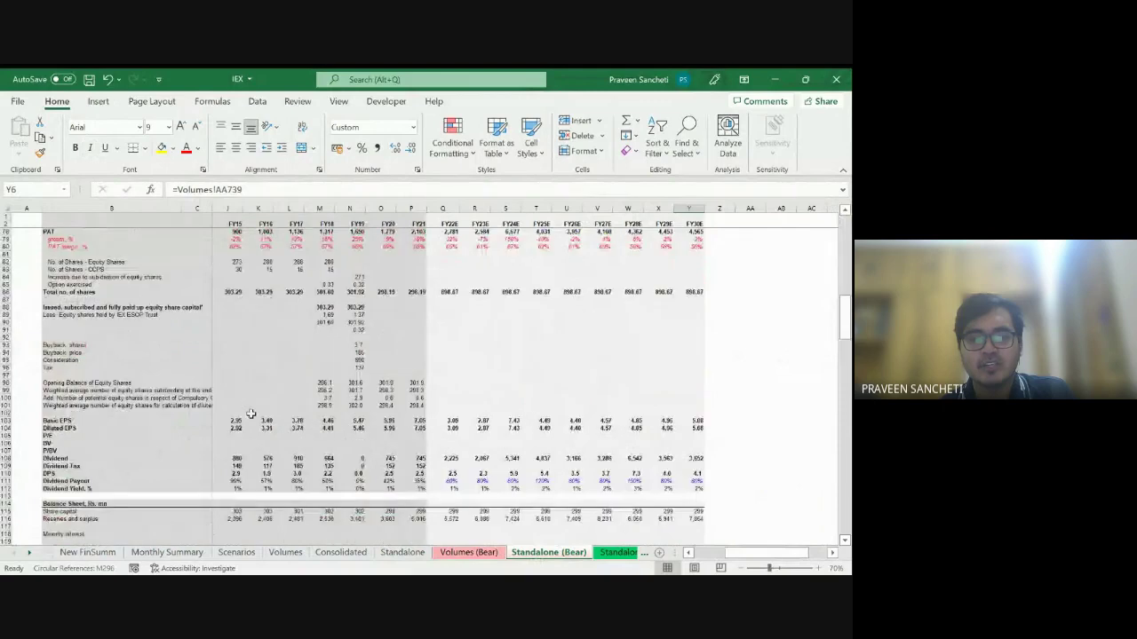
{"action": "scroll", "coordinate": [249, 420], "scroll_direction": "down", "scroll_amount": 10}
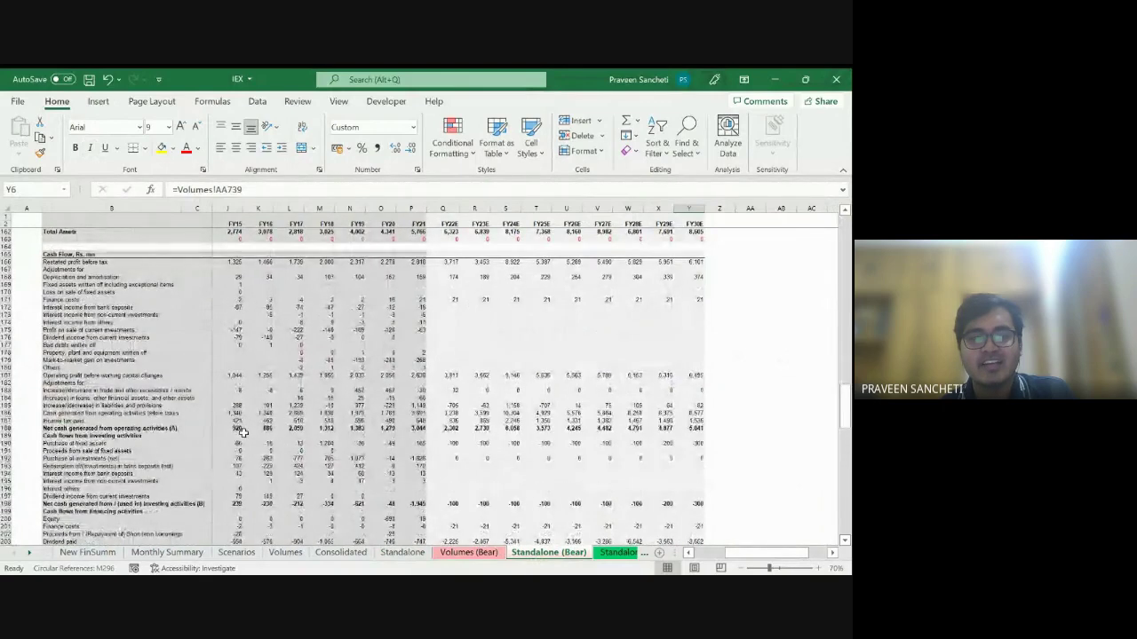
Inspect the balance check formulas below Total Assets against the balance sheet and cash flow lines on the Standalone (Bear) sheet
{"action": "left_click", "coordinate": [229, 239]}
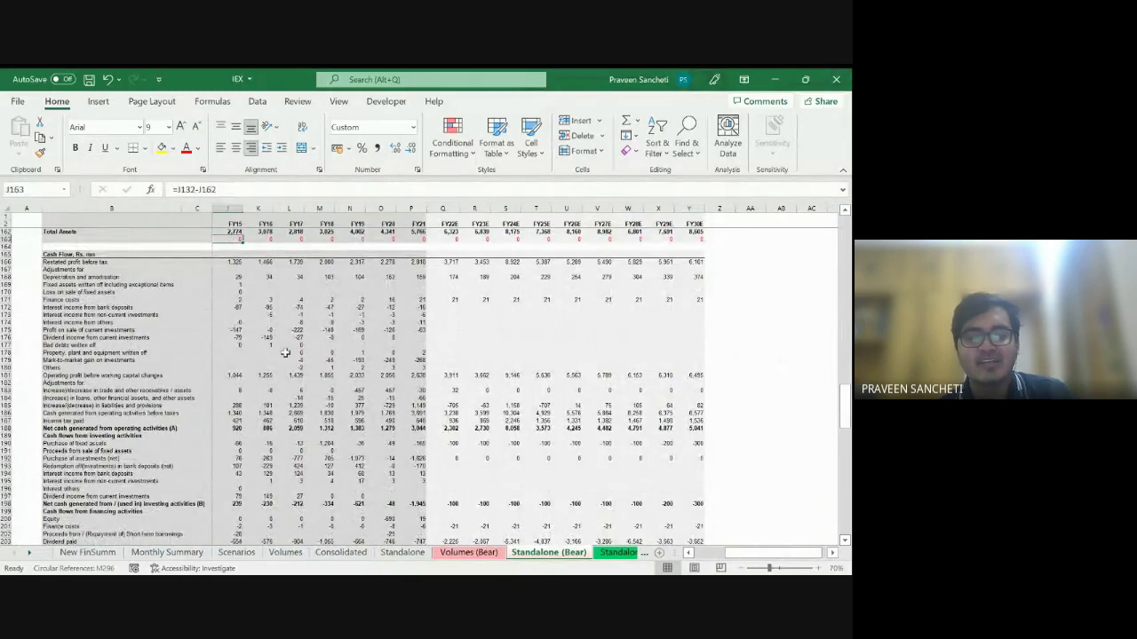
{"action": "key", "text": "Right"}
{"action": "key", "text": "Right"}
{"action": "key", "text": "F2"}
{"action": "key", "text": "Escape"}
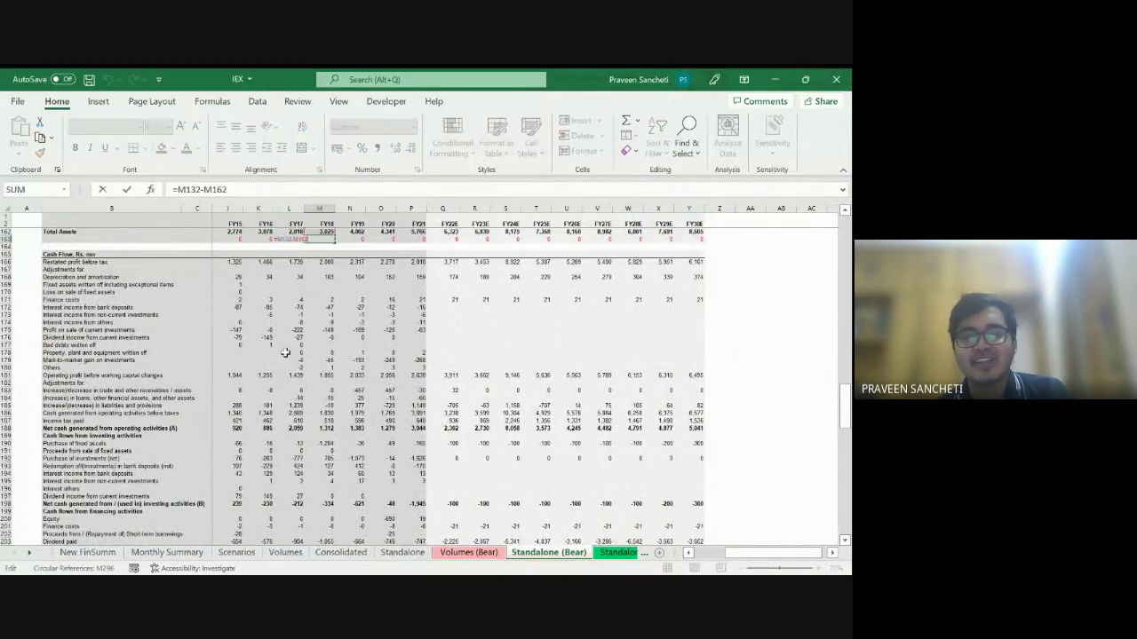
{"action": "key", "text": "Right"}
{"action": "key", "text": "Right"}
{"action": "key", "text": "Right"}
{"action": "scroll", "coordinate": [285, 352], "scroll_direction": "up", "scroll_amount": 12}
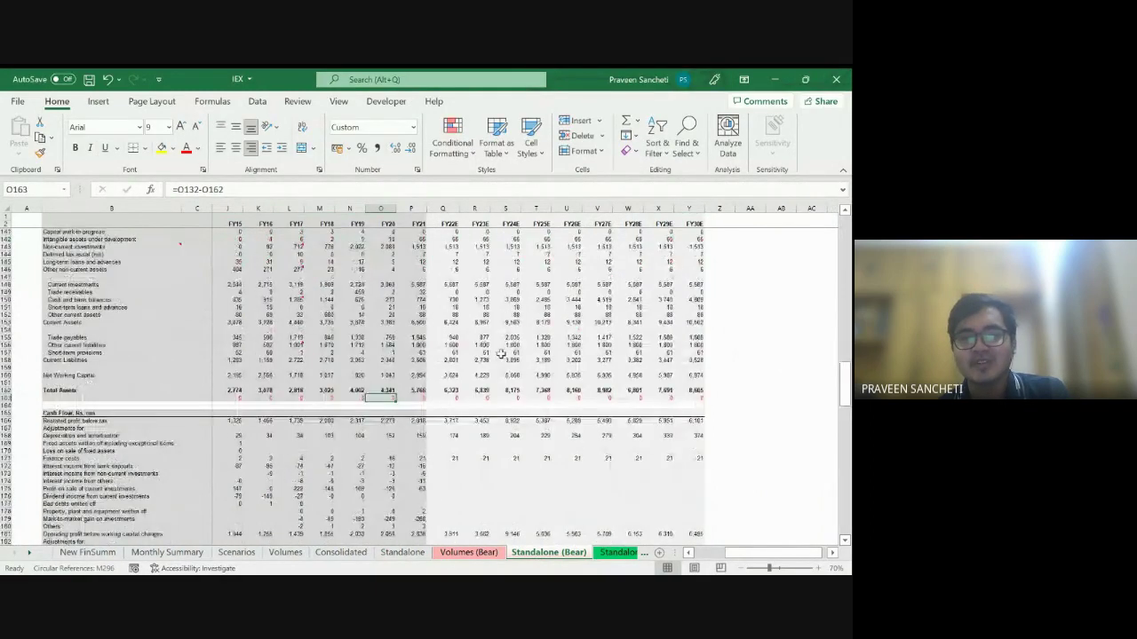
{"action": "scroll", "coordinate": [448, 409], "scroll_direction": "down", "scroll_amount": 9}
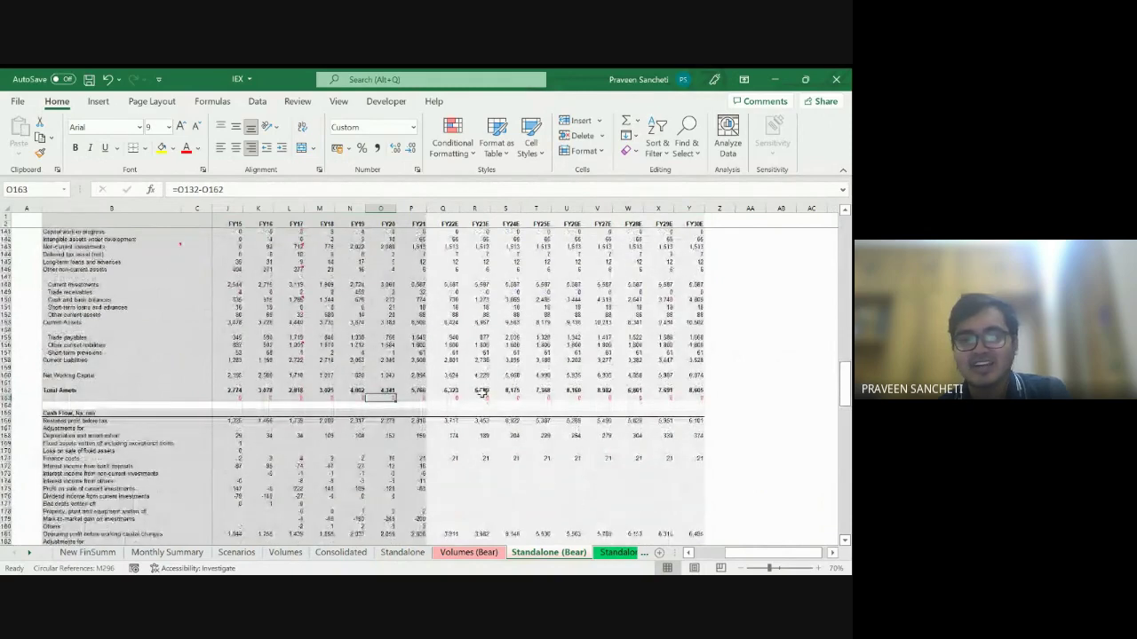
{"action": "scroll", "coordinate": [441, 419], "scroll_direction": "down", "scroll_amount": 6}
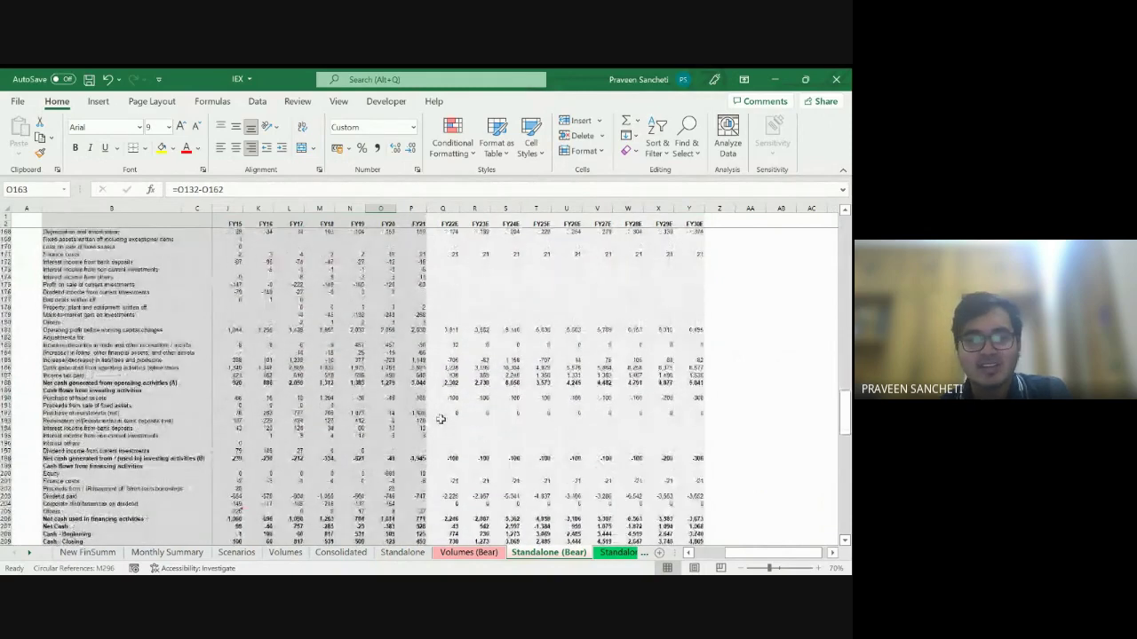
Examine the volumes, margins, revenues, prices and exchange product shares on the Volumes (Bull) sheet
{"action": "key", "text": "ctrl+Page_Down"}
{"action": "key", "text": "ctrl+Page_Down"}
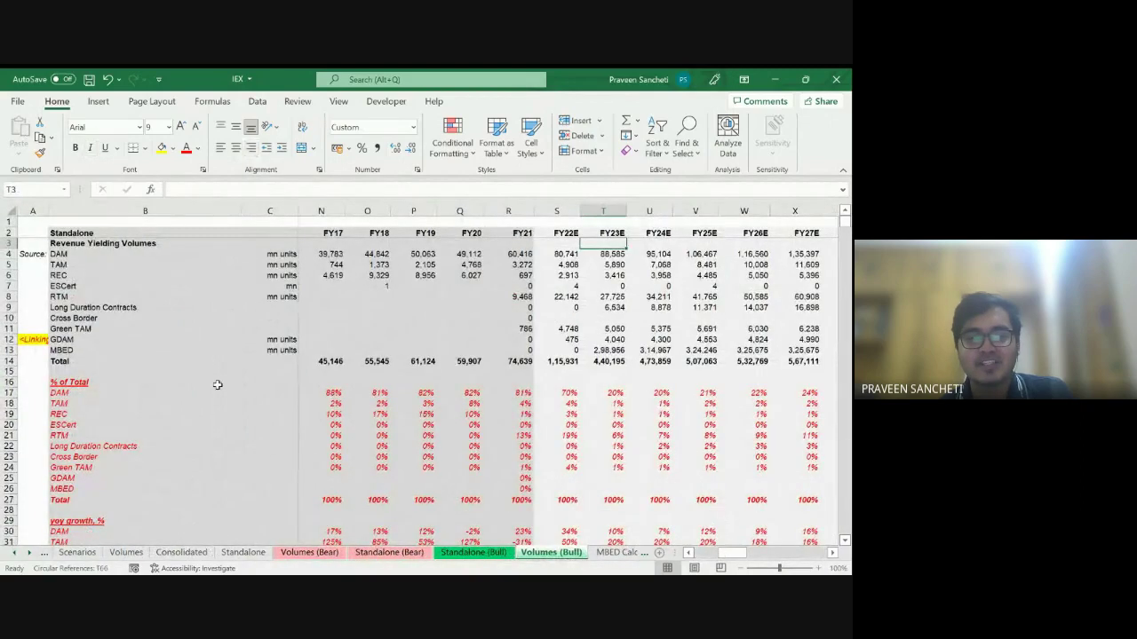
{"action": "scroll", "coordinate": [216, 384], "scroll_direction": "down", "scroll_amount": 2, "text": "ctrl"}
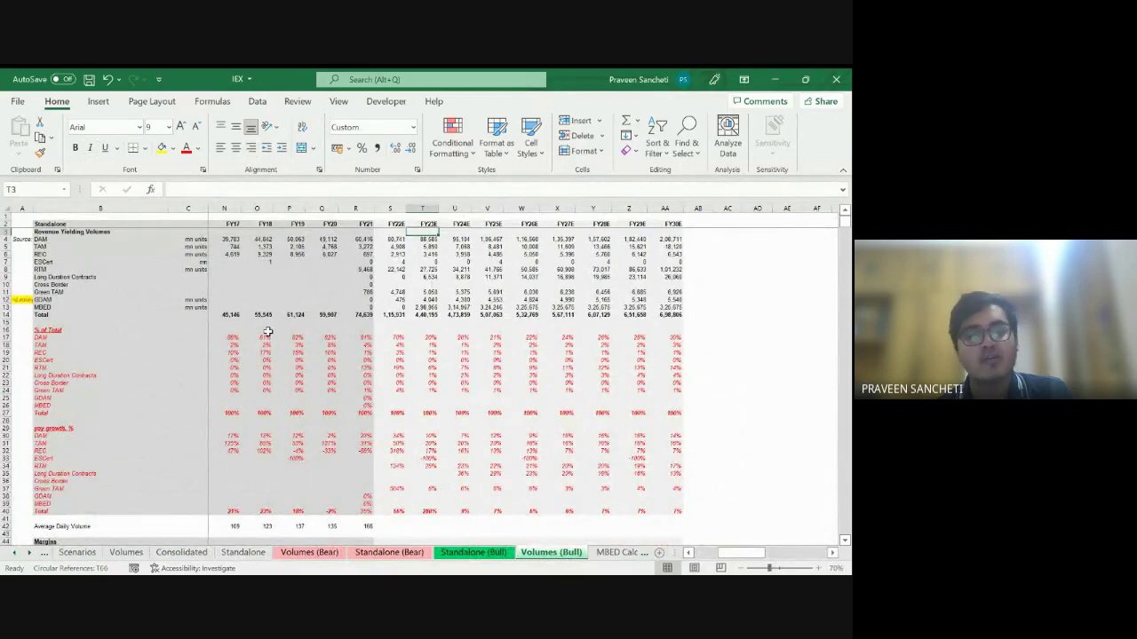
{"action": "scroll", "coordinate": [302, 352], "scroll_direction": "down", "scroll_amount": 7}
{"action": "scroll", "coordinate": [307, 354], "scroll_direction": "down", "scroll_amount": 13}
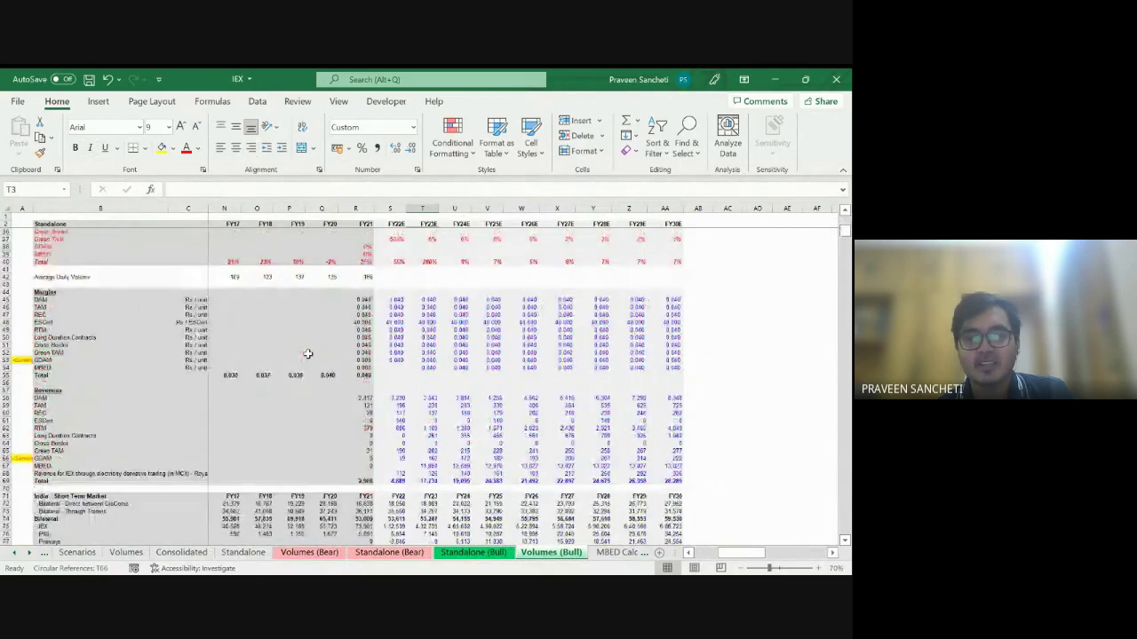
{"action": "scroll", "coordinate": [305, 355], "scroll_direction": "down", "scroll_amount": 9}
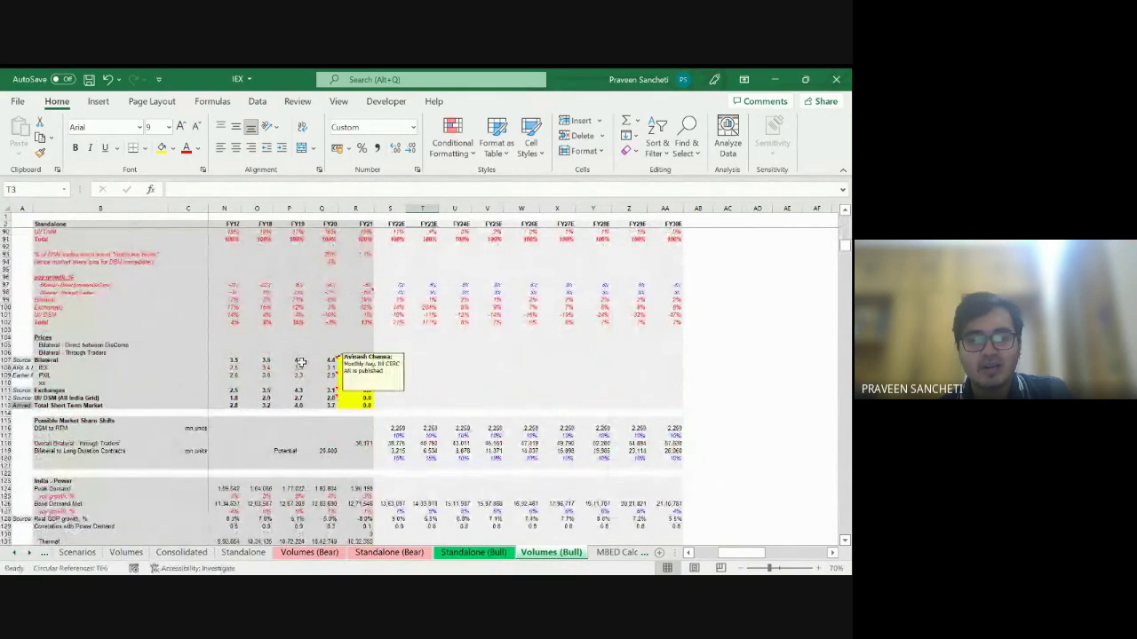
{"action": "scroll", "coordinate": [300, 360], "scroll_direction": "down", "scroll_amount": 6}
{"action": "scroll", "coordinate": [291, 365], "scroll_direction": "down", "scroll_amount": 10}
{"action": "scroll", "coordinate": [291, 365], "scroll_direction": "down", "scroll_amount": 20}
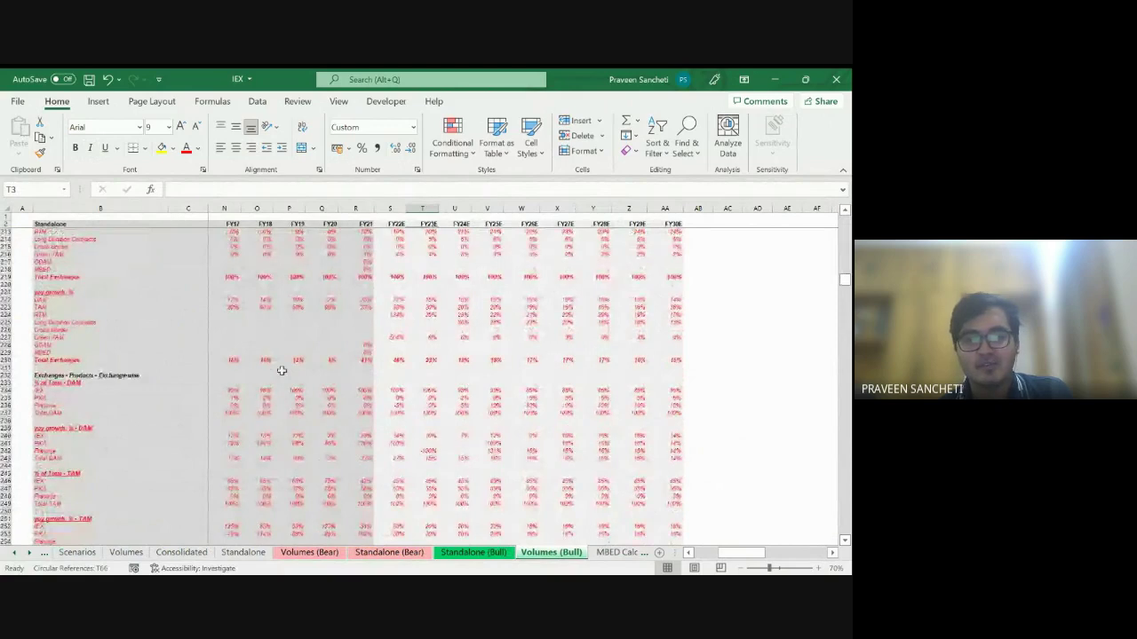
Examine the capacity, generation and PLF assumptions and the MBED volume scenarios on the MBED Calculations sheet
{"action": "key", "text": "ctrl+Page_Down"}
{"action": "scroll", "coordinate": [277, 372], "scroll_direction": "down", "scroll_amount": 1, "text": "ctrl"}
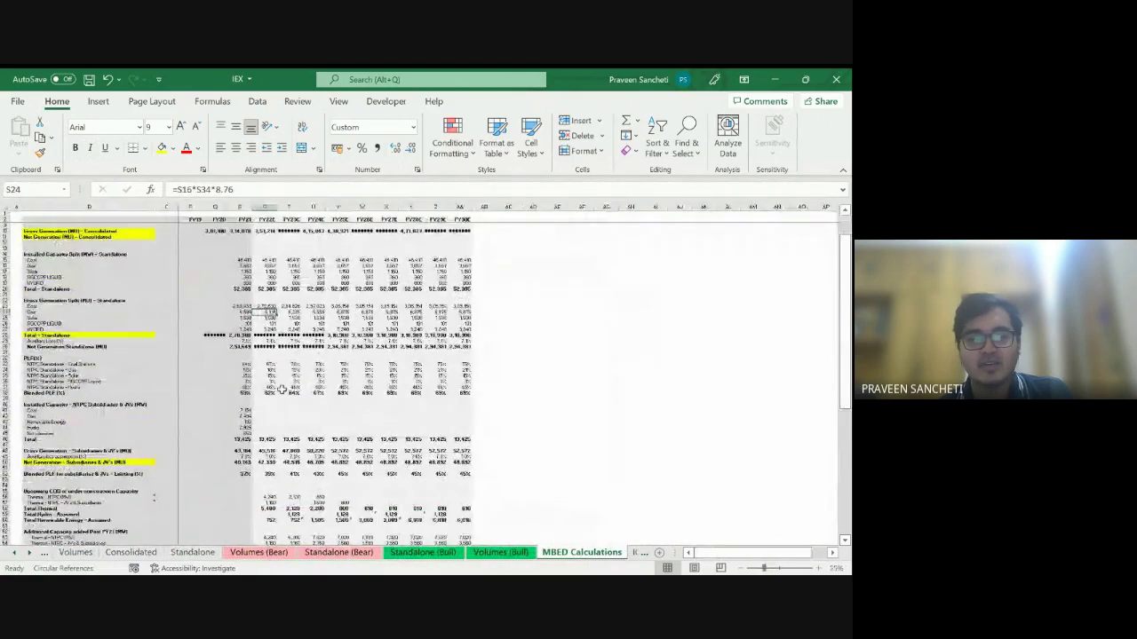
{"action": "scroll", "coordinate": [273, 391], "scroll_direction": "down", "scroll_amount": 15}
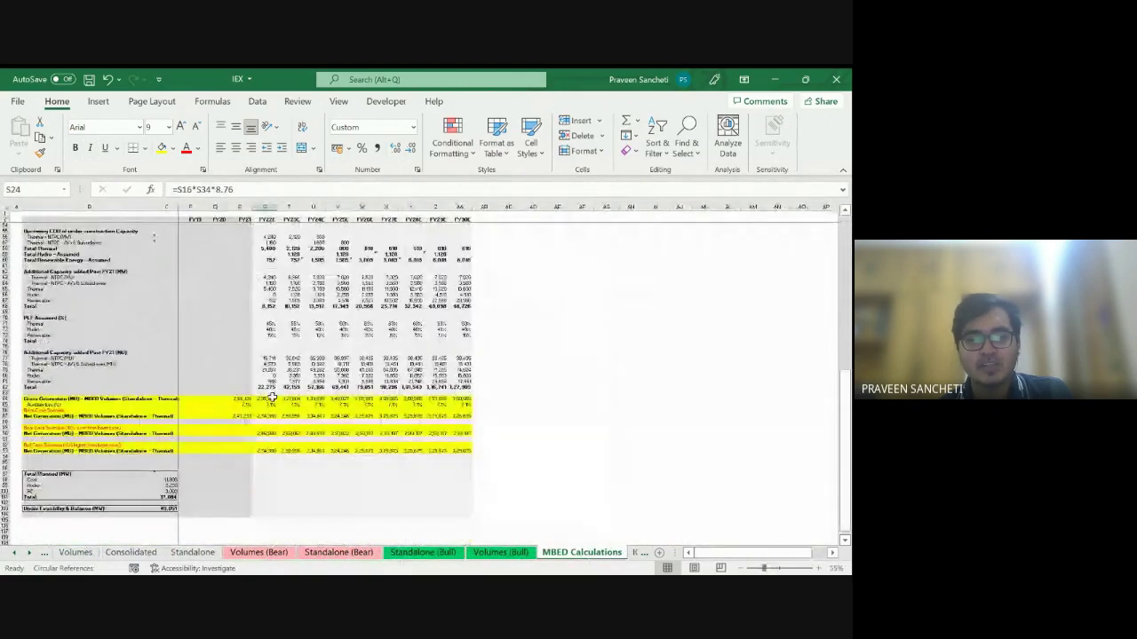
Review the P&L projections on the IGX sheet from transaction fees through PAT and EPS
{"action": "key", "text": "ctrl+Page_Down"}
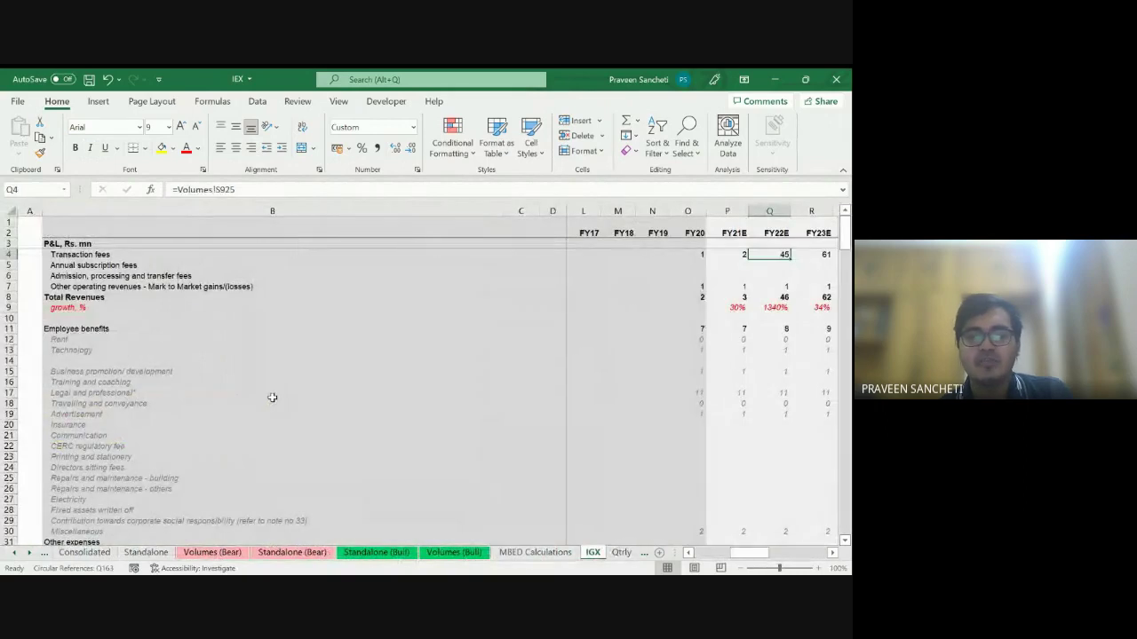
{"action": "scroll", "coordinate": [256, 401], "scroll_direction": "down", "scroll_amount": 2, "text": "ctrl"}
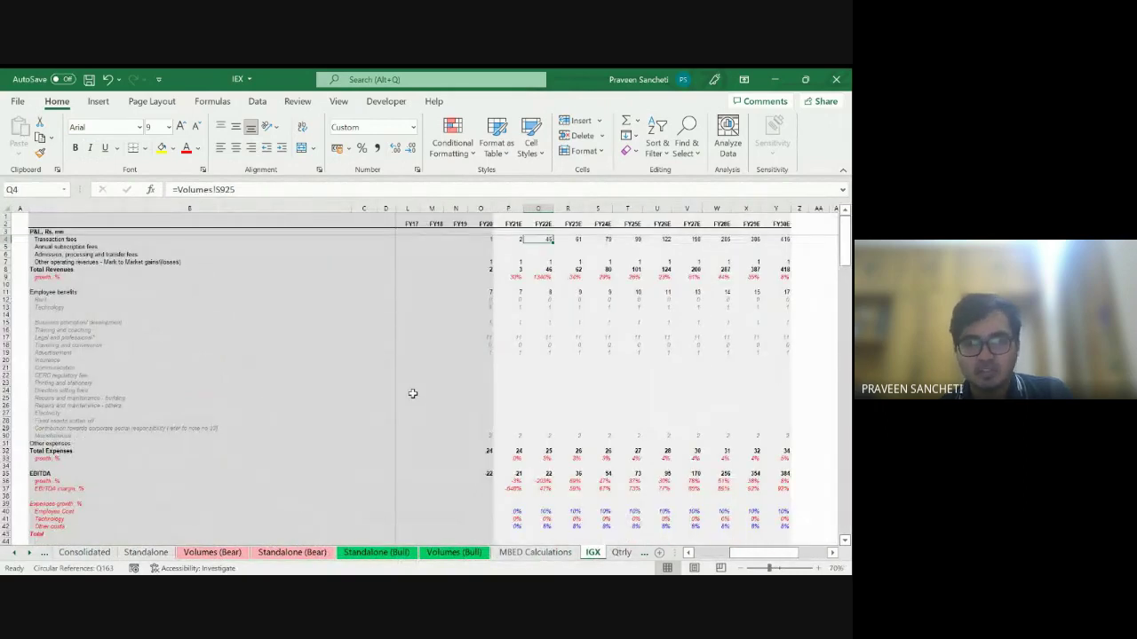
{"action": "scroll", "coordinate": [413, 393], "scroll_direction": "down", "scroll_amount": 11}
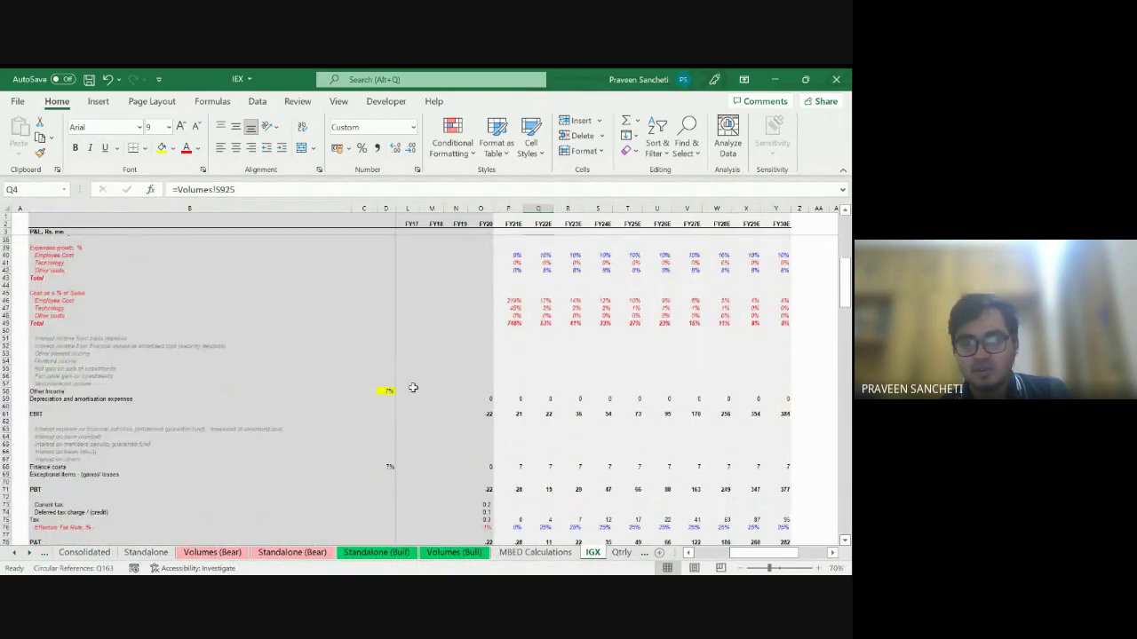
{"action": "scroll", "coordinate": [413, 388], "scroll_direction": "down", "scroll_amount": 8}
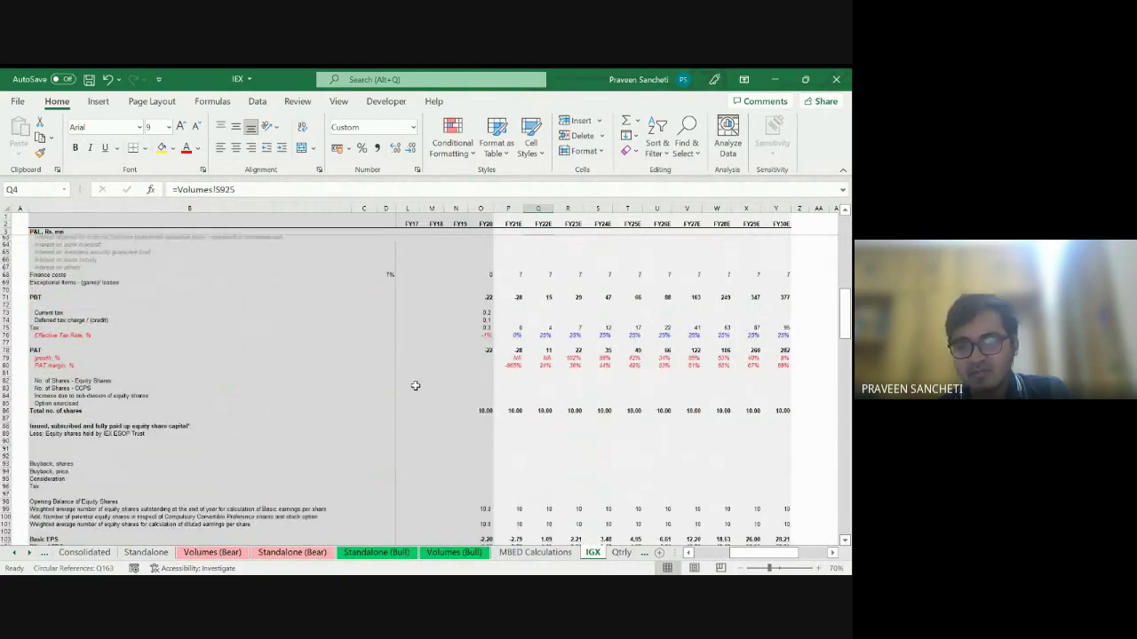
Review the balance sheet, cash flow, abridged cash flow and ratios below the P&L on the IGX sheet
{"action": "scroll", "coordinate": [415, 385], "scroll_direction": "down", "scroll_amount": 13}
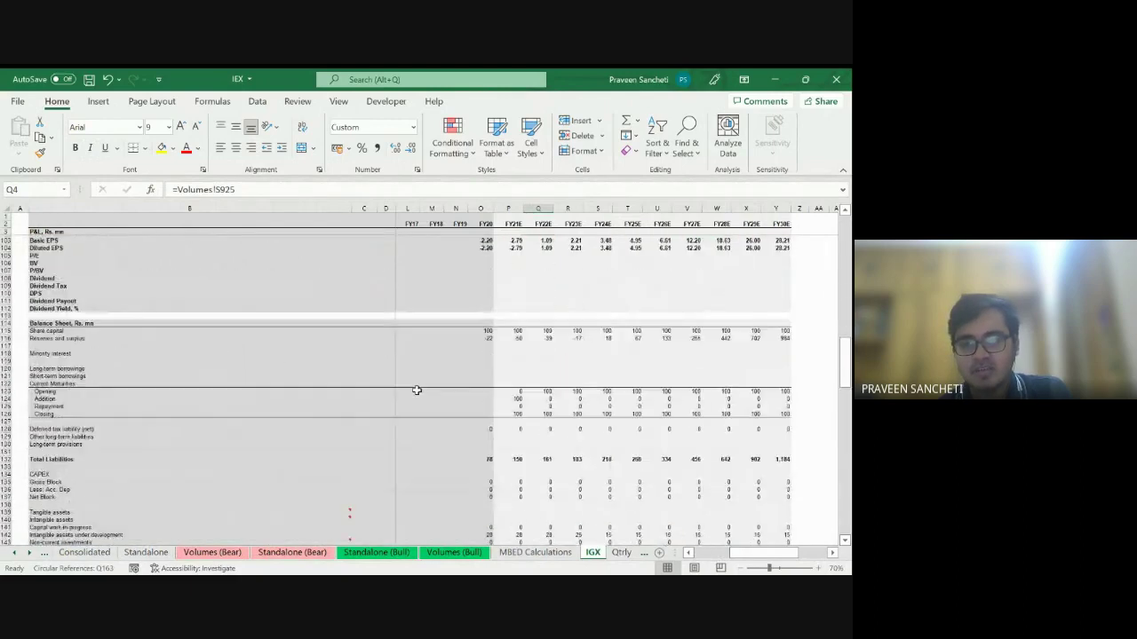
{"action": "scroll", "coordinate": [416, 390], "scroll_direction": "down", "scroll_amount": 12}
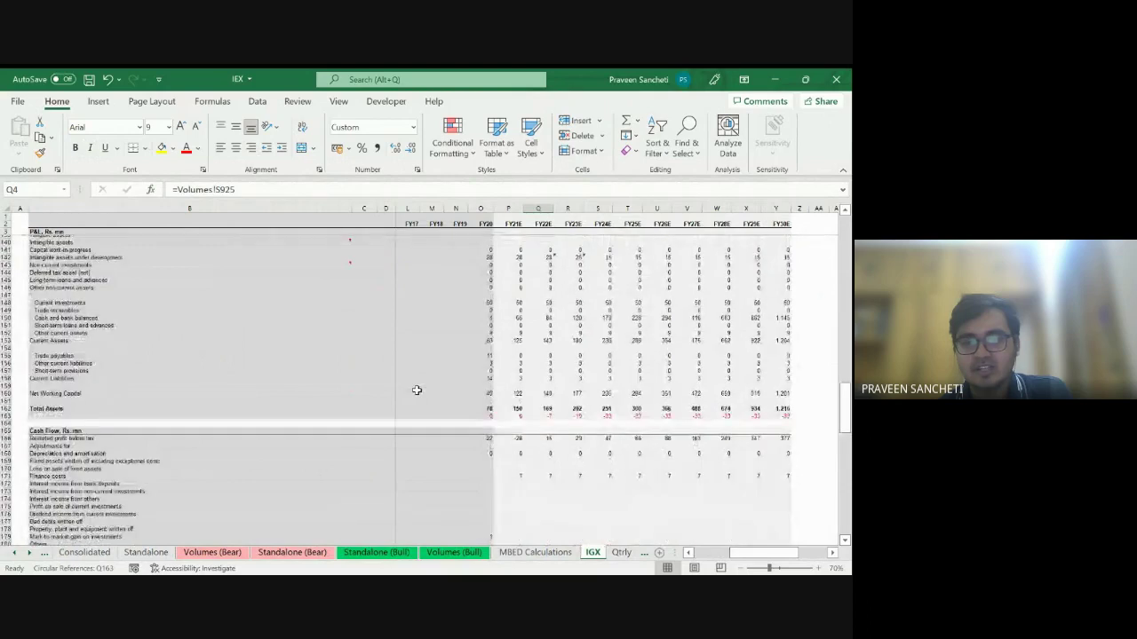
{"action": "scroll", "coordinate": [416, 390], "scroll_direction": "down", "scroll_amount": 17}
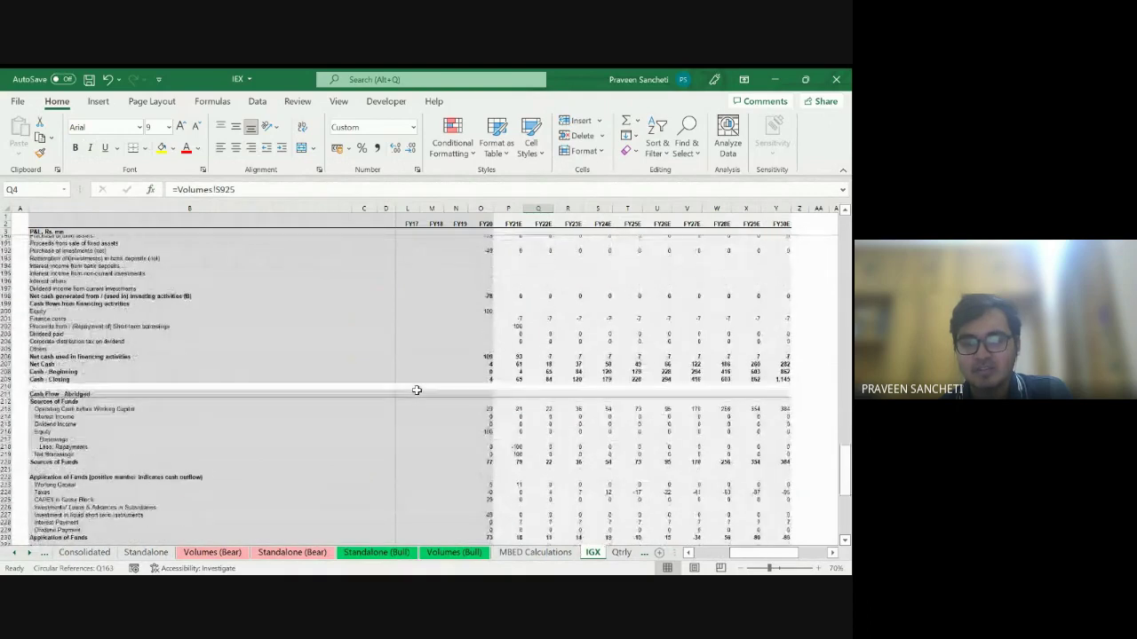
{"action": "scroll", "coordinate": [417, 389], "scroll_direction": "down", "scroll_amount": 9}
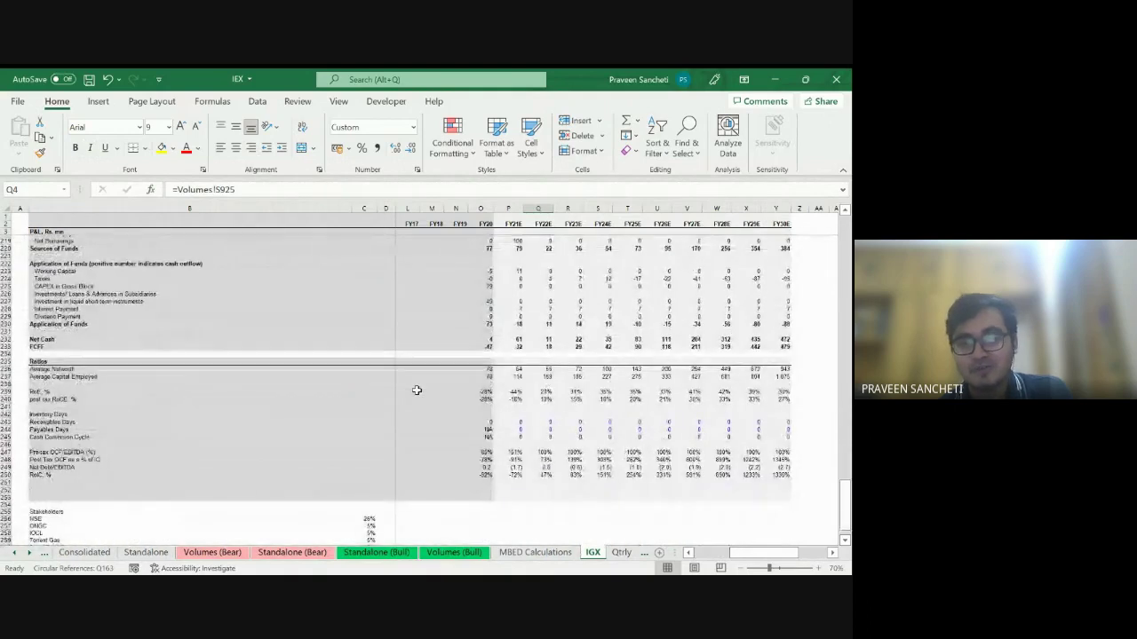
Review the quarterly standalone P&L and balance sheet, consolidated P&L and volume figures on the Qtrly sheet
{"action": "key", "text": "ctrl+Page_Down"}
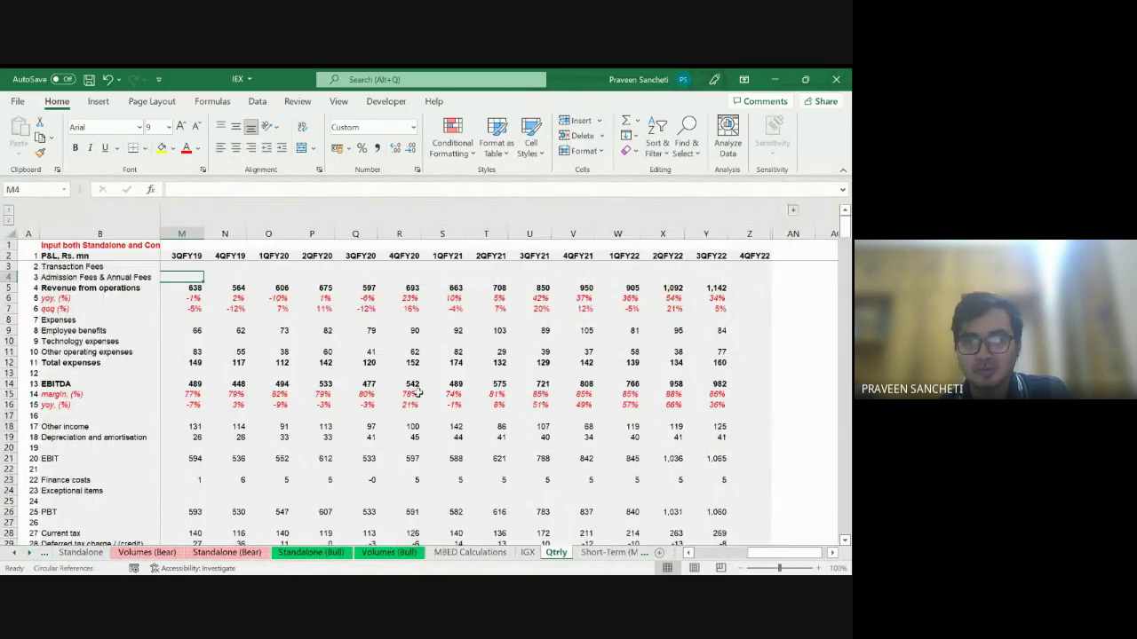
{"action": "scroll", "coordinate": [213, 316], "scroll_direction": "down", "scroll_amount": 2, "text": "ctrl"}
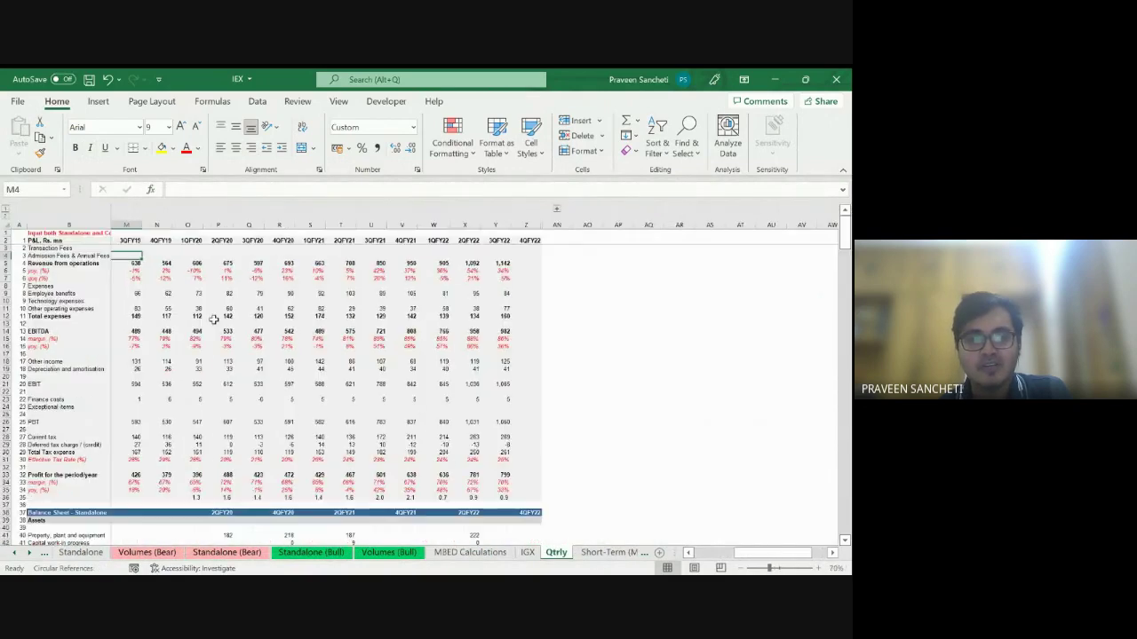
{"action": "scroll", "coordinate": [216, 335], "scroll_direction": "down", "scroll_amount": 6}
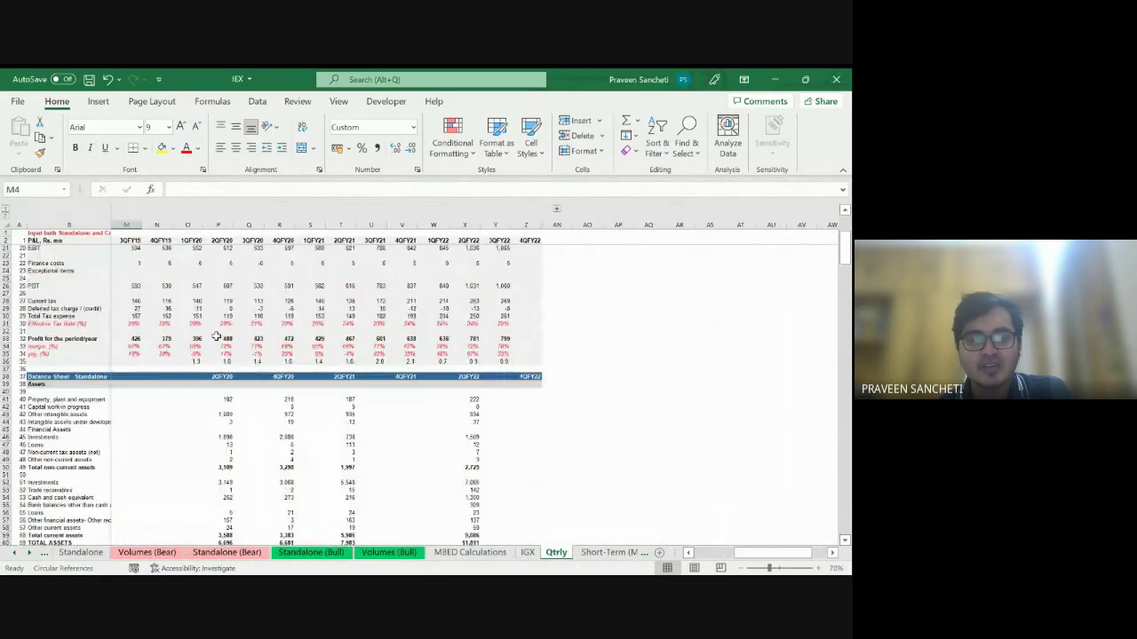
{"action": "scroll", "coordinate": [215, 335], "scroll_direction": "down", "scroll_amount": 20}
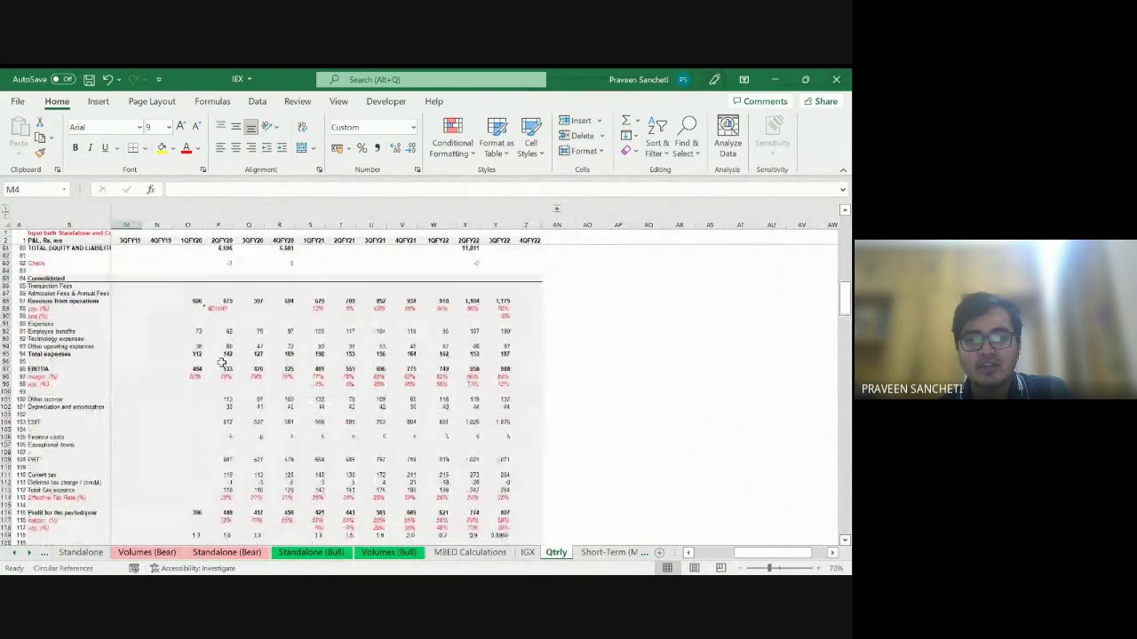
{"action": "scroll", "coordinate": [221, 362], "scroll_direction": "down", "scroll_amount": 17}
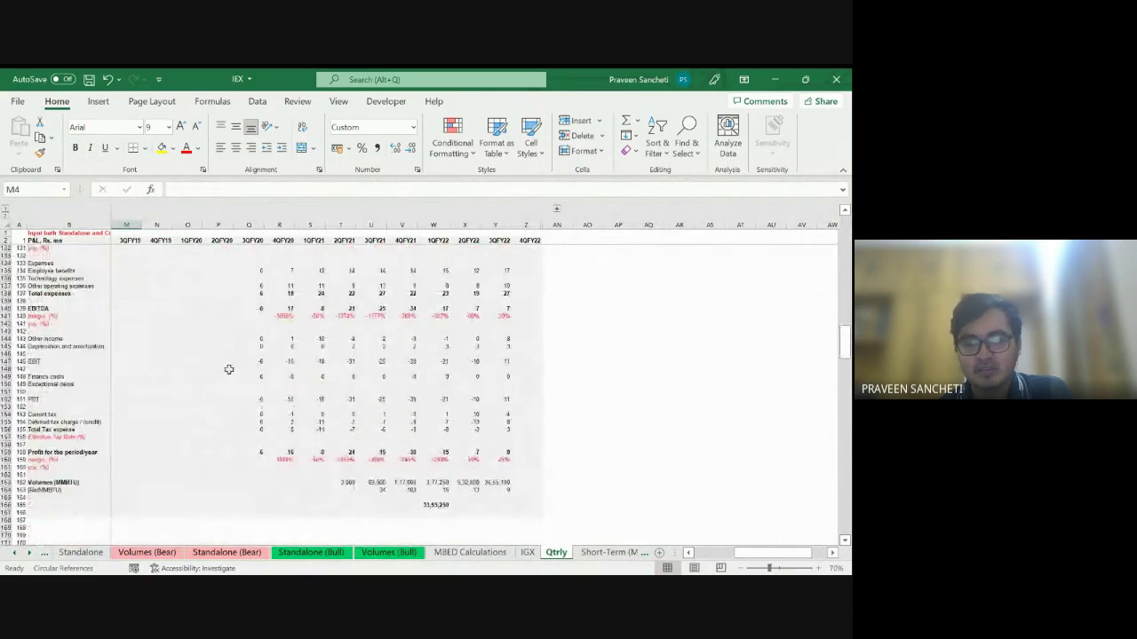
{"action": "scroll", "coordinate": [228, 370], "scroll_direction": "down", "scroll_amount": 6}
Examine the monthly short-term market volumes and rates back to the earliest months on the Short-Term (Monthly) sheet
{"action": "key", "text": "ctrl+Page_Down"}
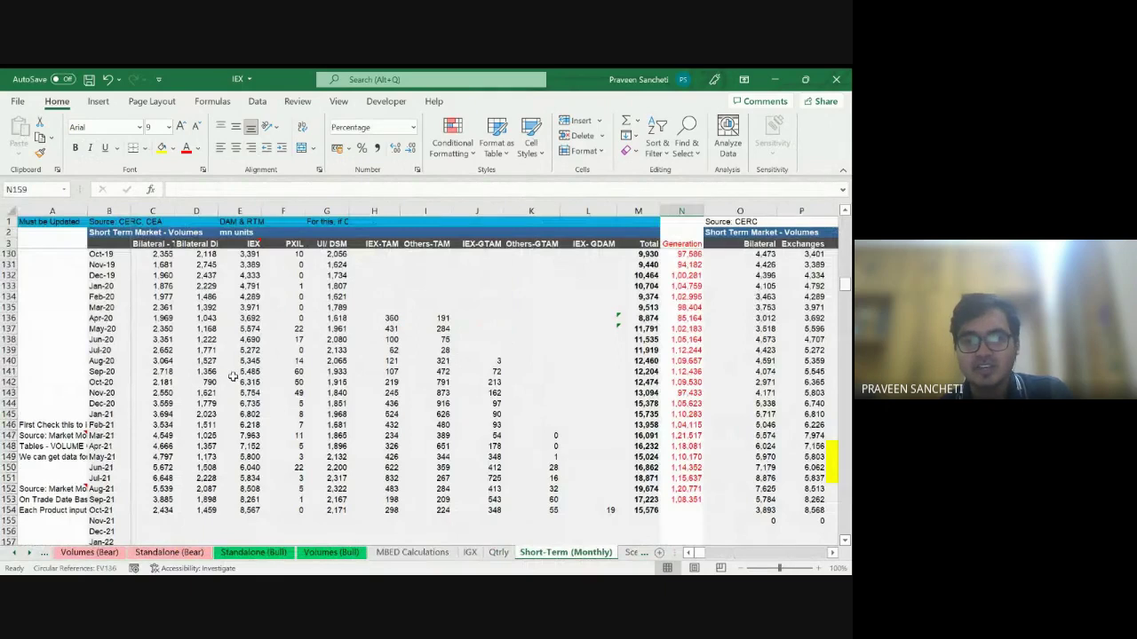
{"action": "scroll", "coordinate": [329, 368], "scroll_direction": "down", "scroll_amount": 1, "text": "ctrl"}
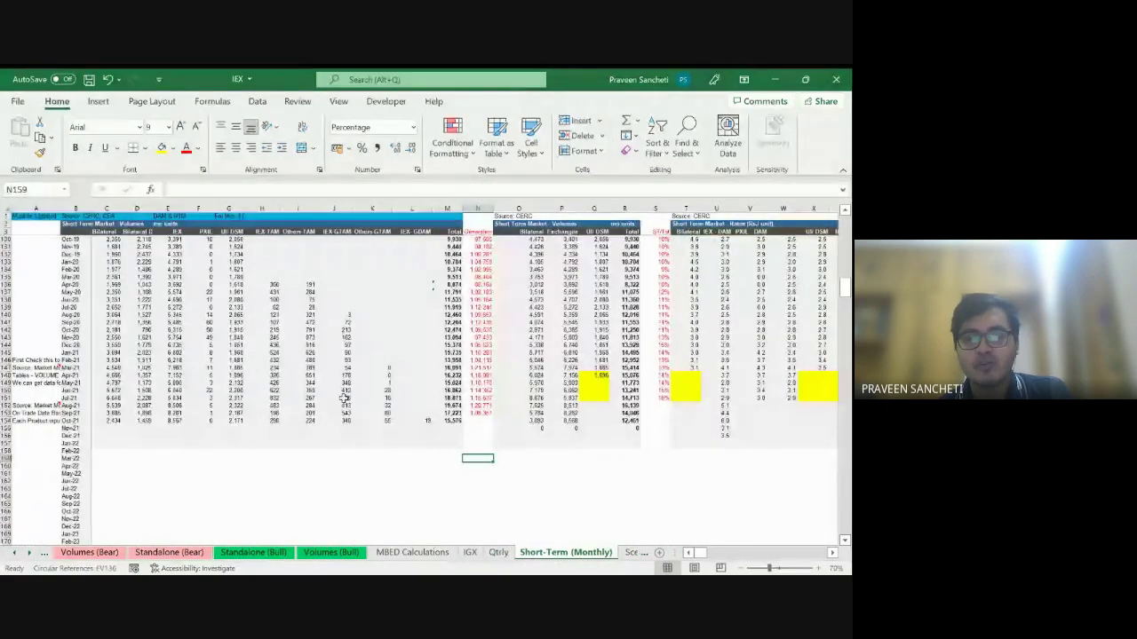
{"action": "scroll", "coordinate": [342, 391], "scroll_direction": "up", "scroll_amount": 12}
{"action": "scroll", "coordinate": [344, 398], "scroll_direction": "up", "scroll_amount": 20}
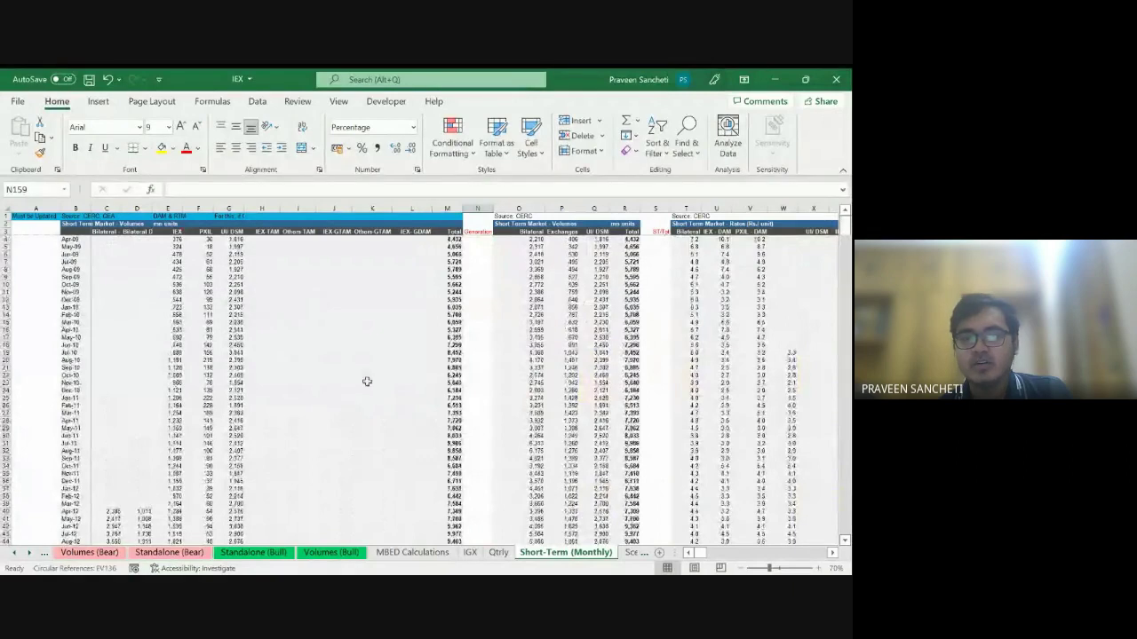
{"action": "scroll", "coordinate": [373, 385], "scroll_direction": "down", "scroll_amount": 1, "text": "ctrl"}
Review the Base Case assumptions, FCFE and P/E based valuations, and the Bull Case DCF on the Scenario_Abridged sheet
{"action": "key", "text": "ctrl+Page_Down"}
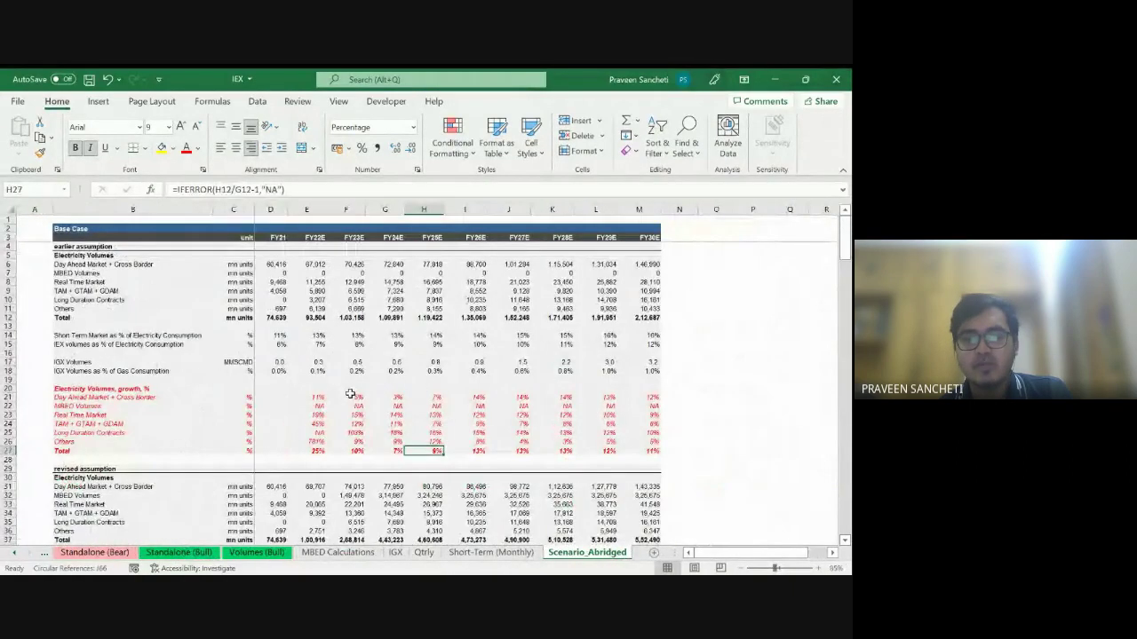
{"action": "scroll", "coordinate": [350, 394], "scroll_direction": "down", "scroll_amount": 13}
{"action": "scroll", "coordinate": [351, 394], "scroll_direction": "down", "scroll_amount": 20}
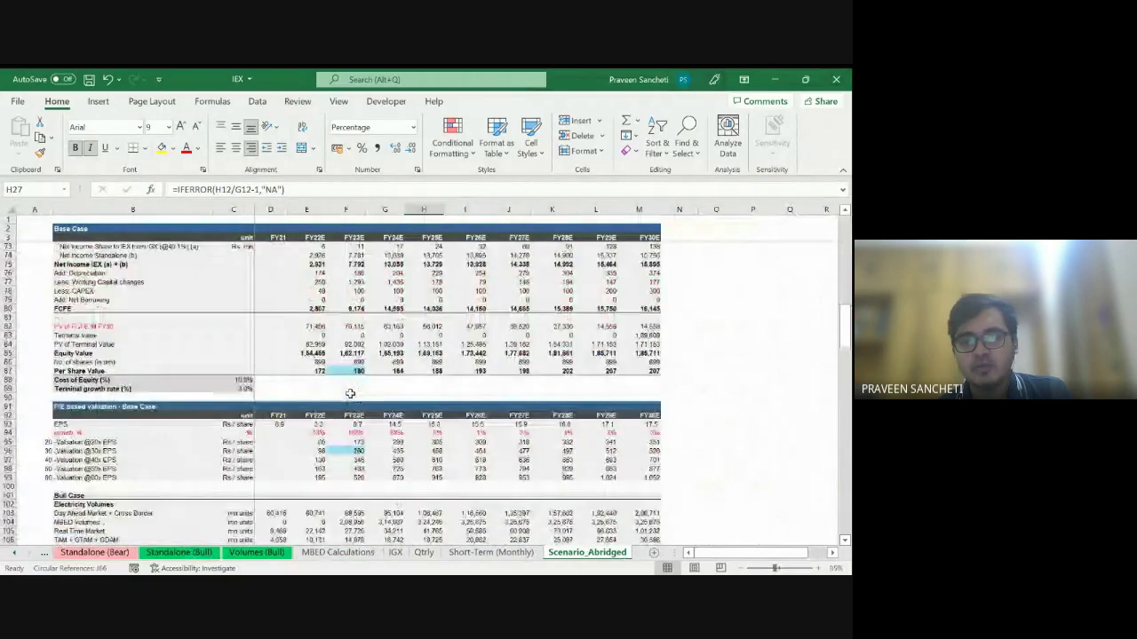
{"action": "scroll", "coordinate": [351, 394], "scroll_direction": "down", "scroll_amount": 5}
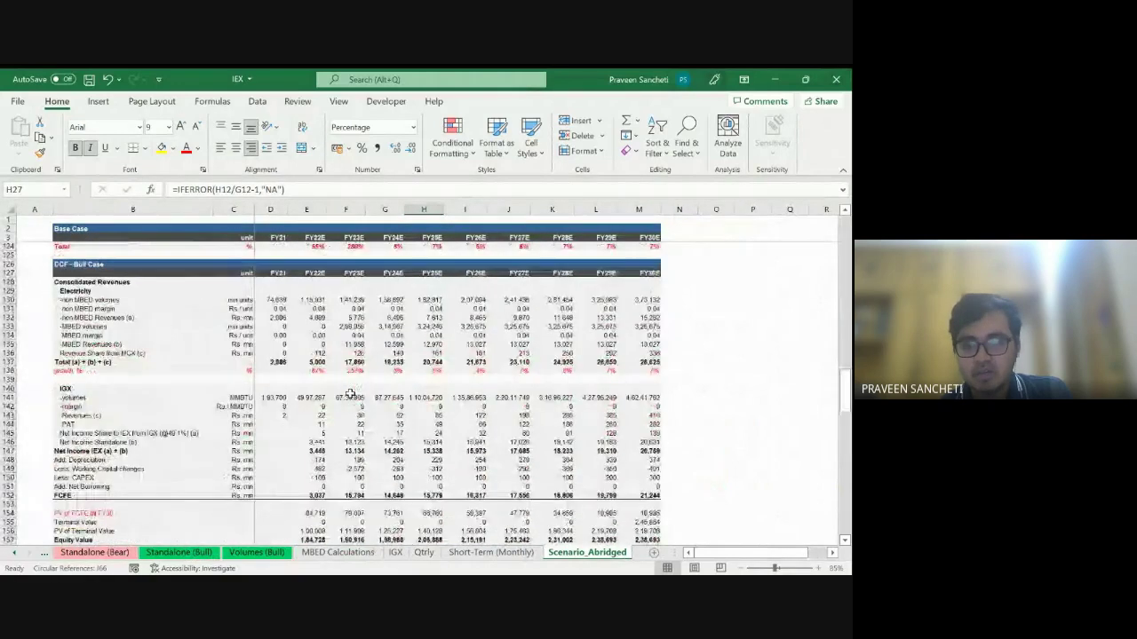
Close the IEX workbook without saving its changes and minimize the empty window
{"action": "key", "text": "ctrl+w"}
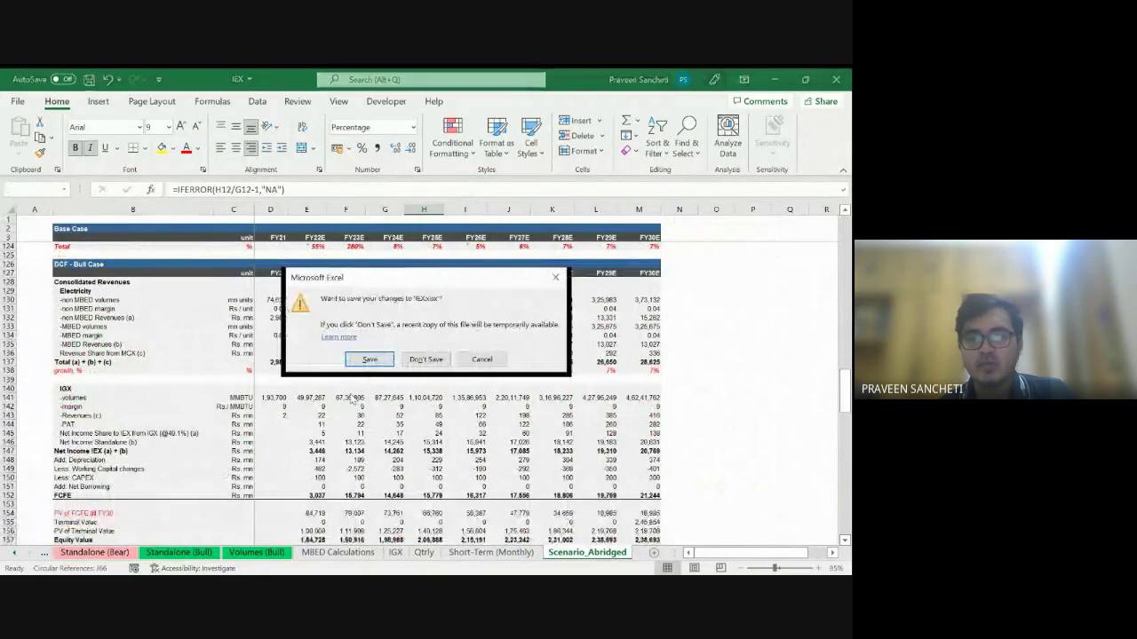
{"action": "key", "text": "n"}
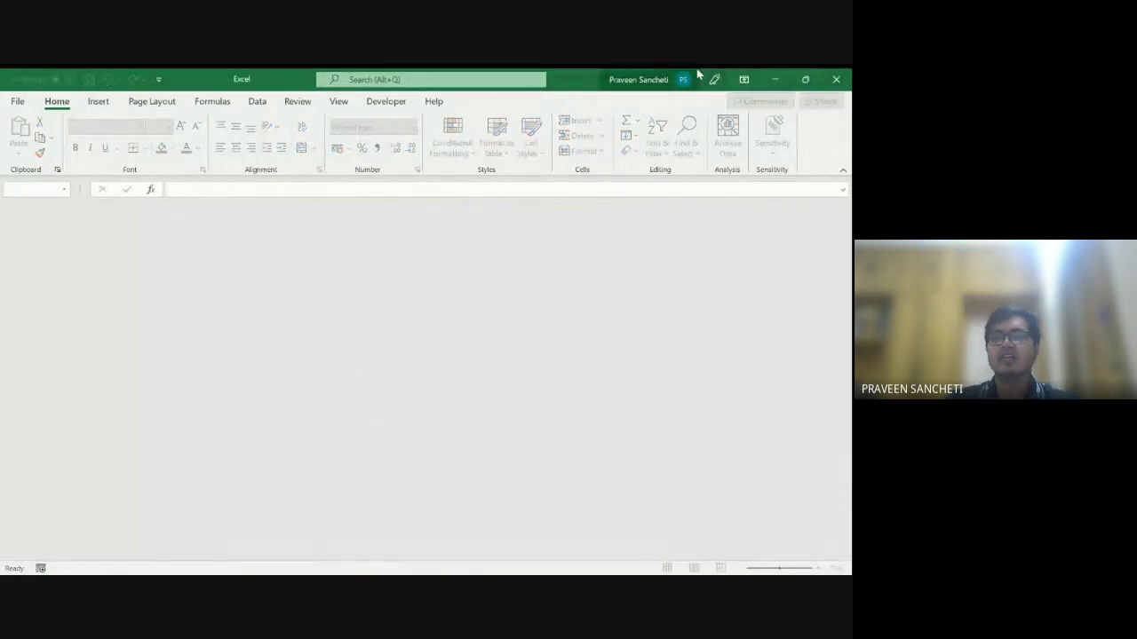
{"action": "left_click", "coordinate": [774, 79]}
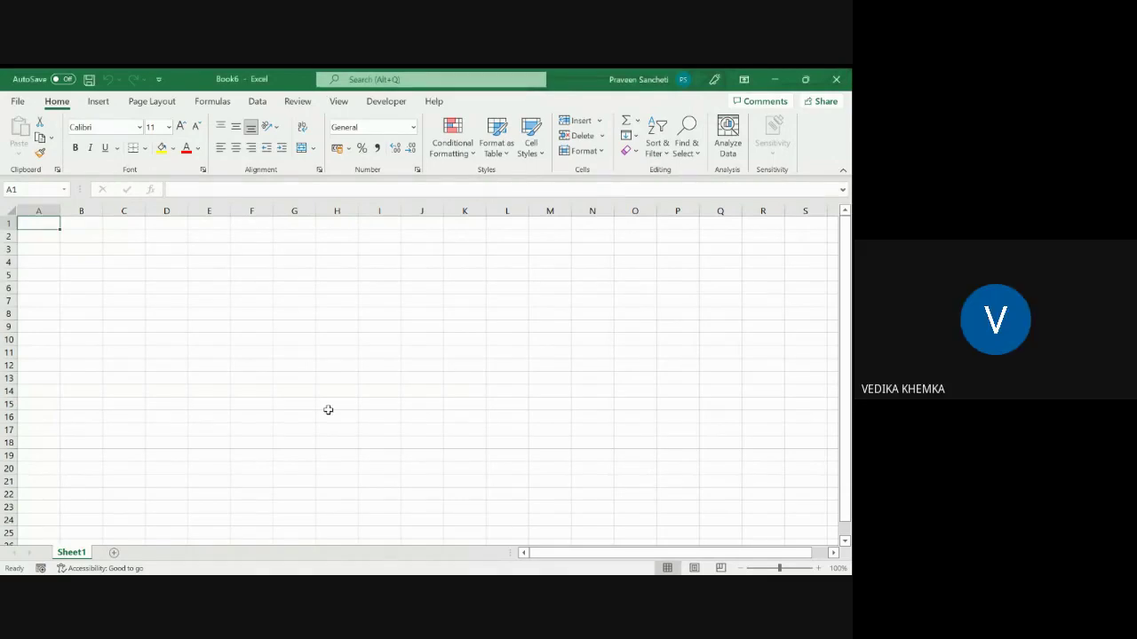
Enter the formula =2+2 in cell B2 of the blank workbook
{"action": "key", "text": "Right"}
{"action": "key", "text": "Down"}
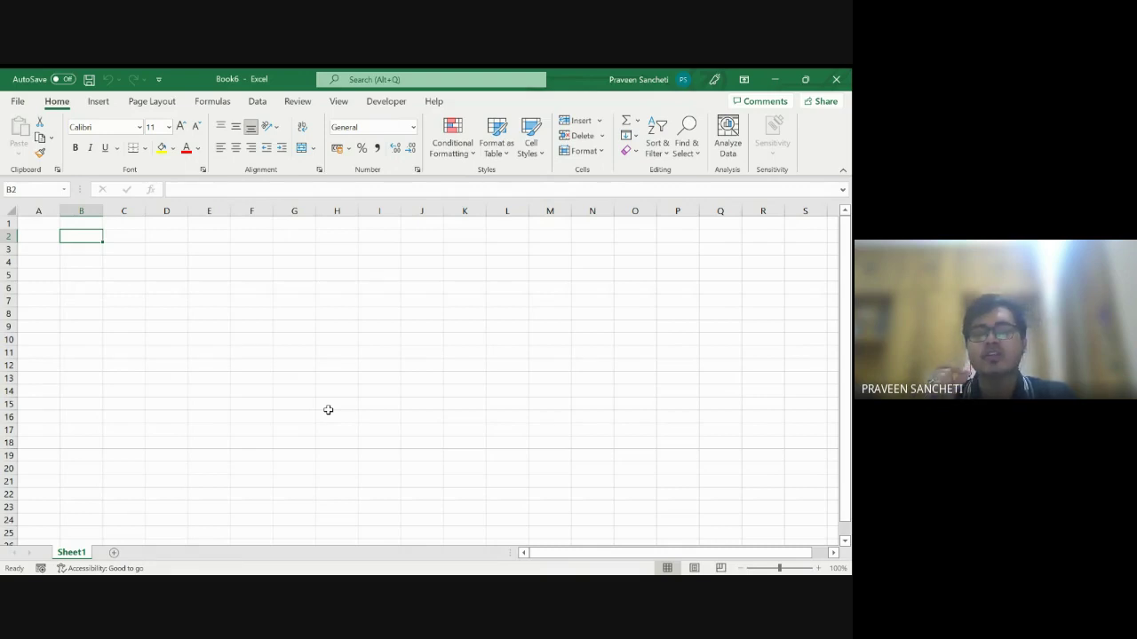
{"action": "key", "text": "alt+Tab"}
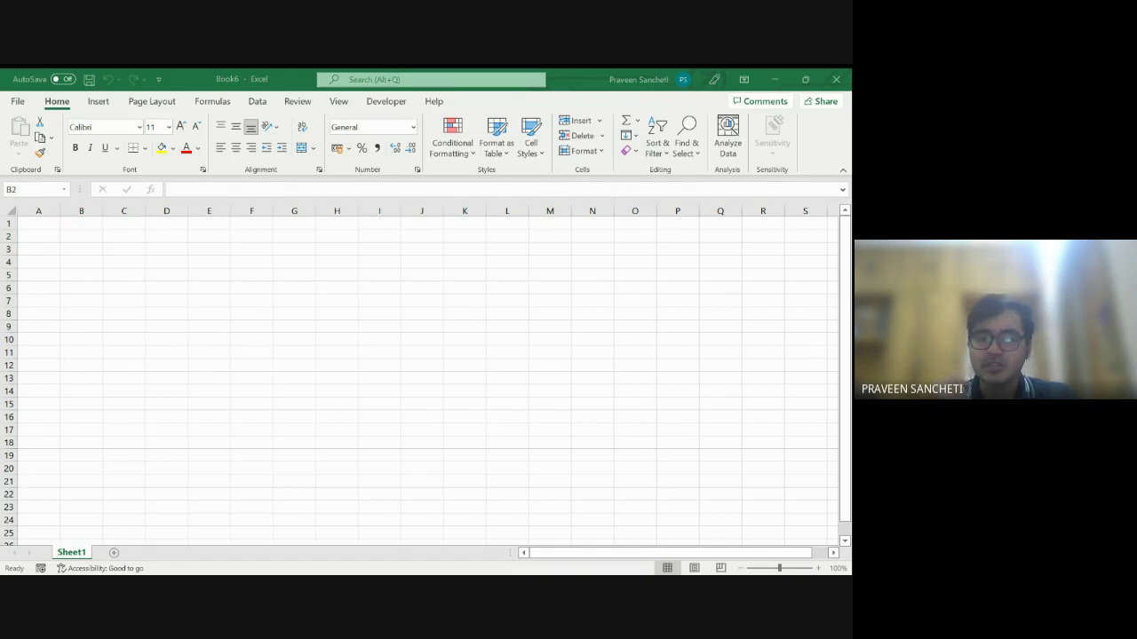
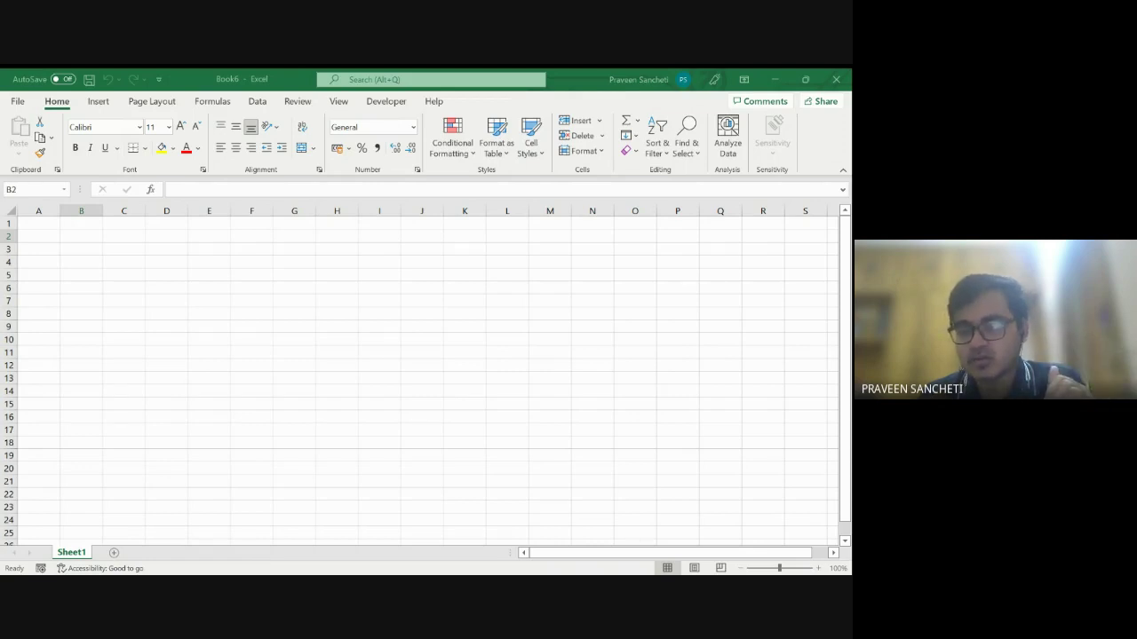
{"action": "left_click", "coordinate": [81, 237]}
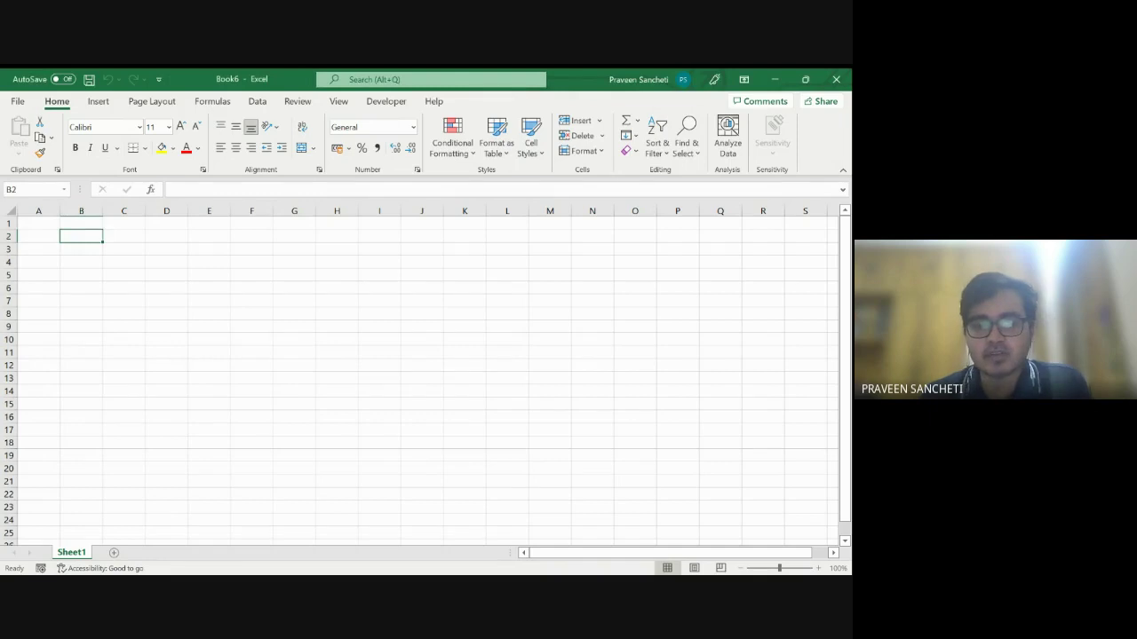
{"action": "type", "text": "=2"}
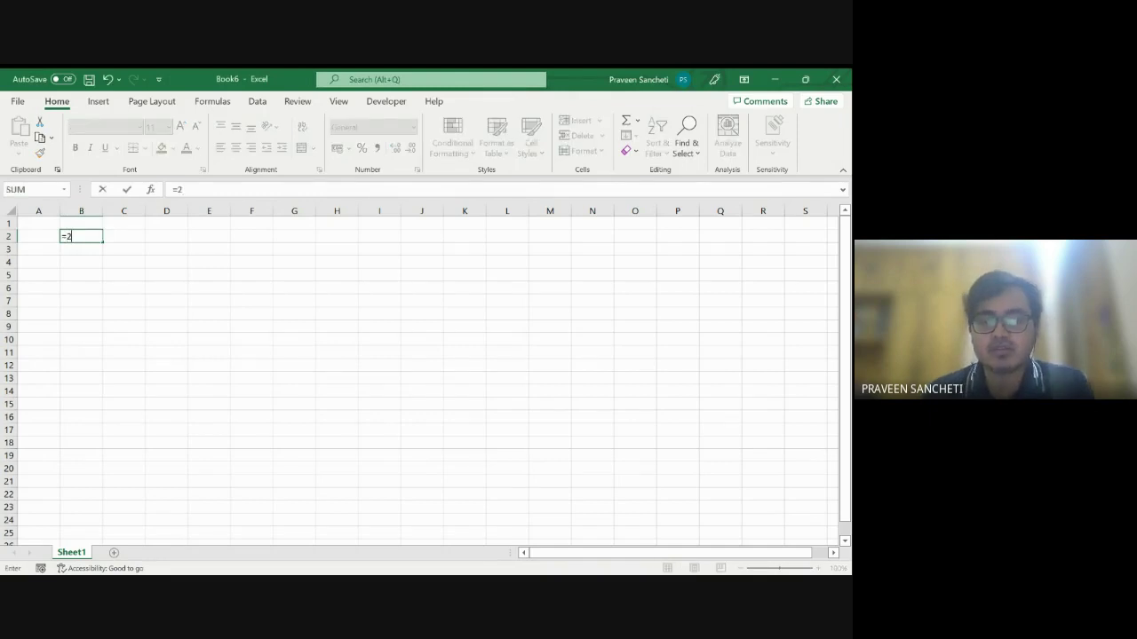
{"action": "type", "text": "+2"}
{"action": "key", "text": "Return"}
{"action": "left_click", "coordinate": [80, 236]}
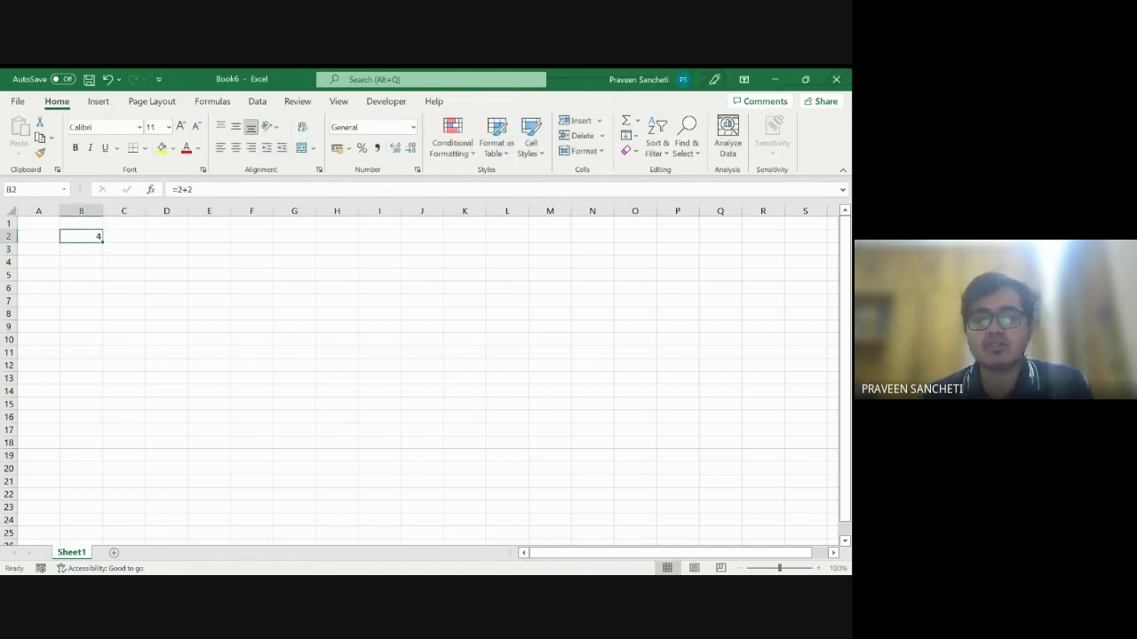
{"action": "key", "text": "alt+Tab"}
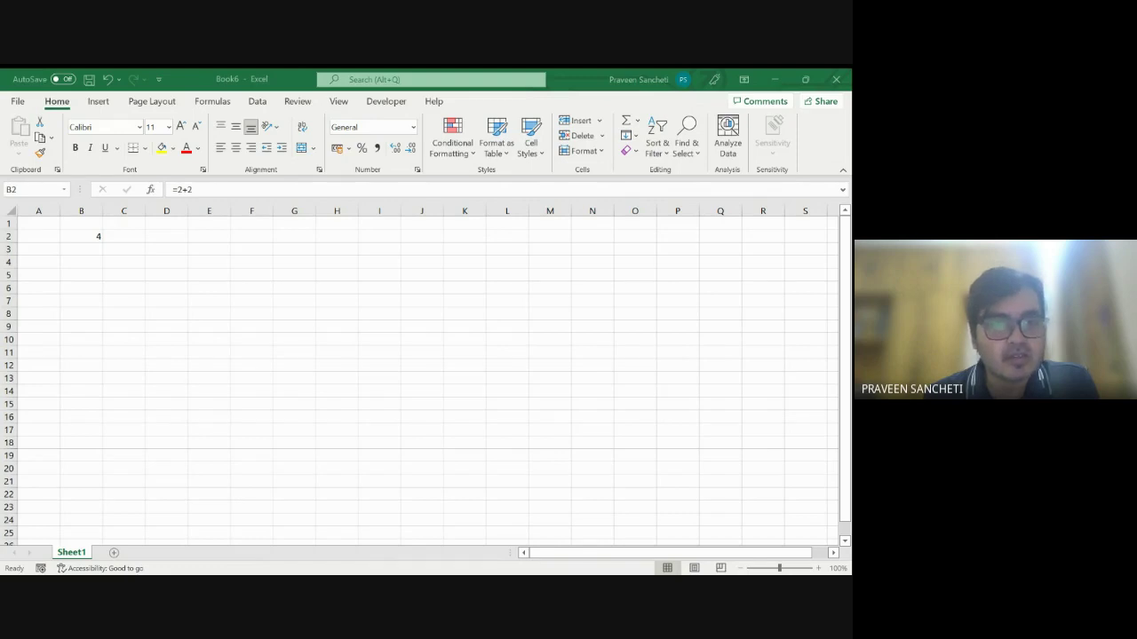
{"action": "key", "text": "alt+Tab"}
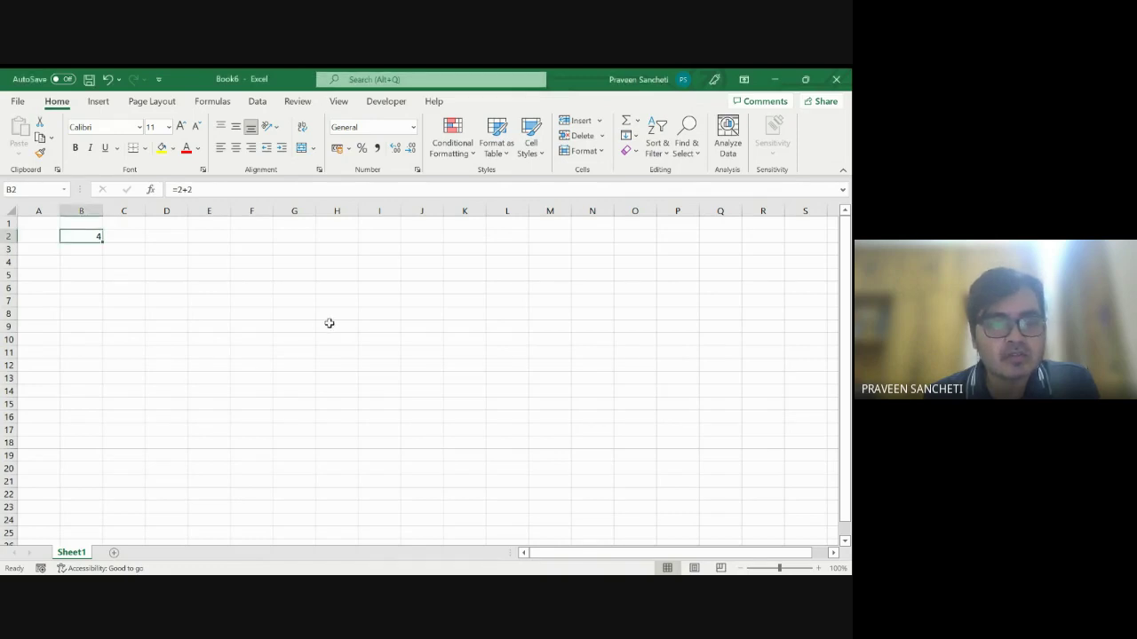
{"action": "key", "text": "alt+Tab"}
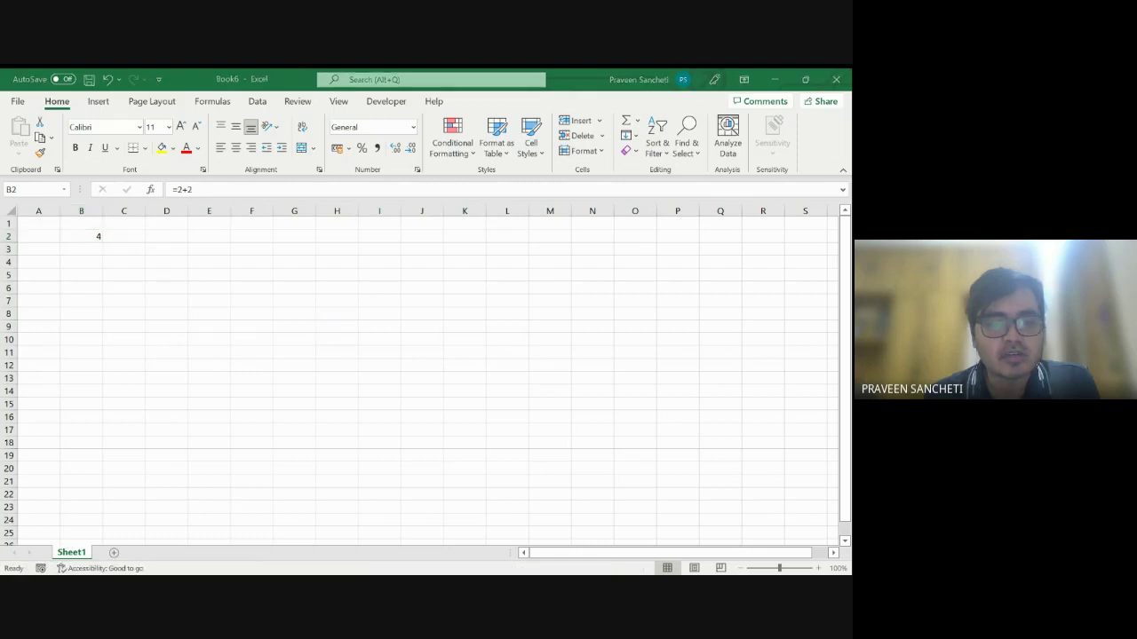
{"action": "key", "text": "alt+Tab"}
{"action": "key", "text": "alt+Tab"}
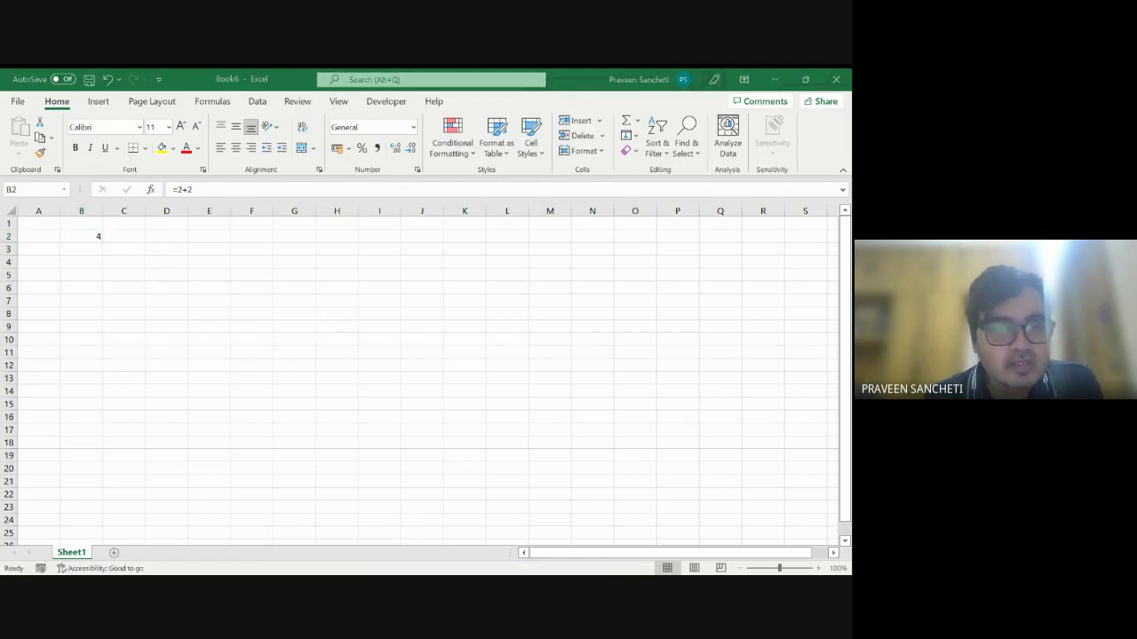
{"action": "key", "text": "alt+Tab"}
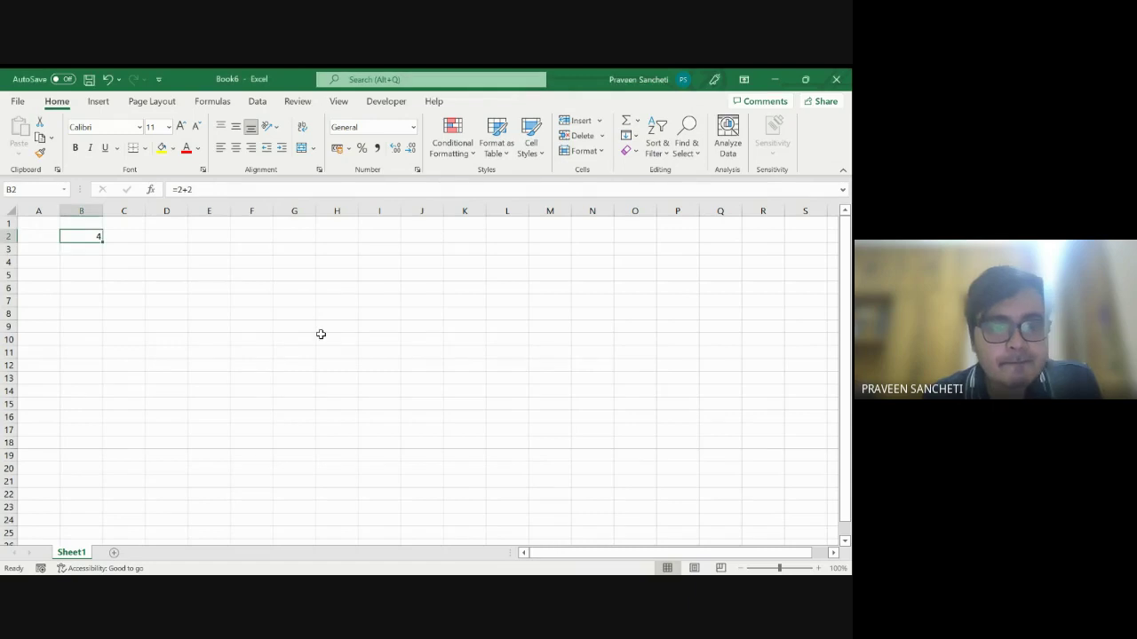
{"action": "key", "text": "alt+Tab"}
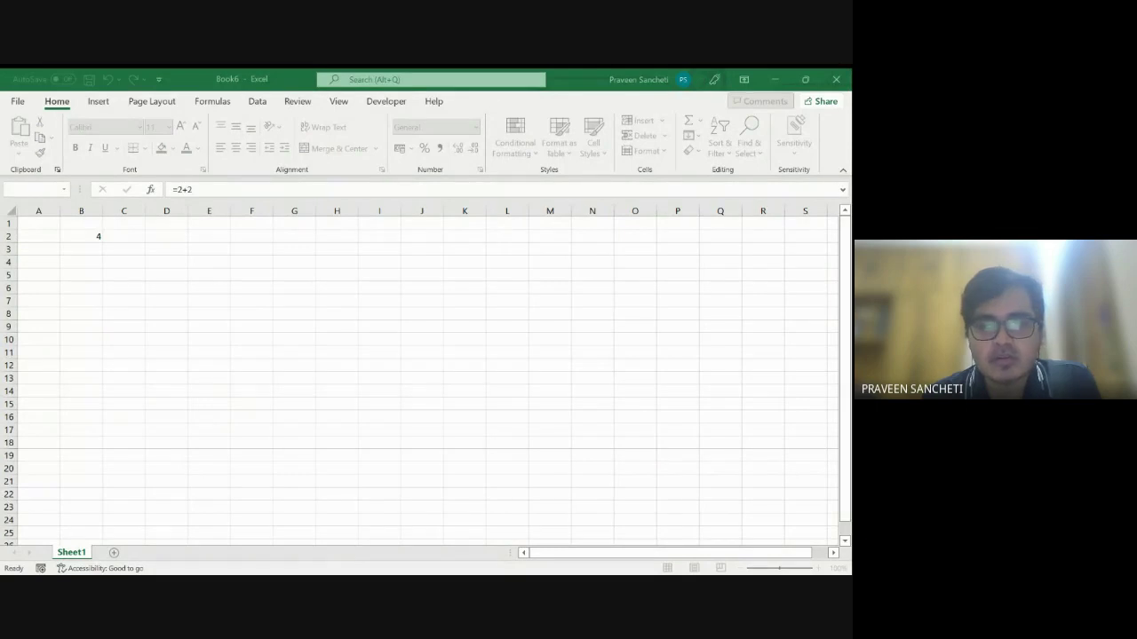
{"action": "key", "text": "alt+Tab"}
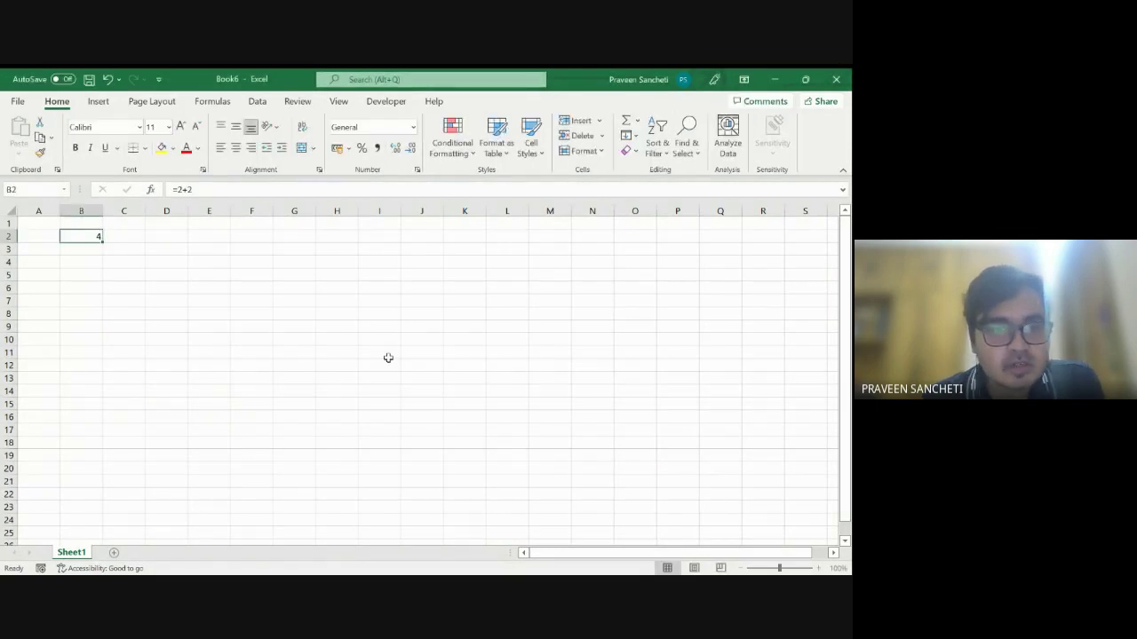
{"action": "key", "text": "alt+Tab"}
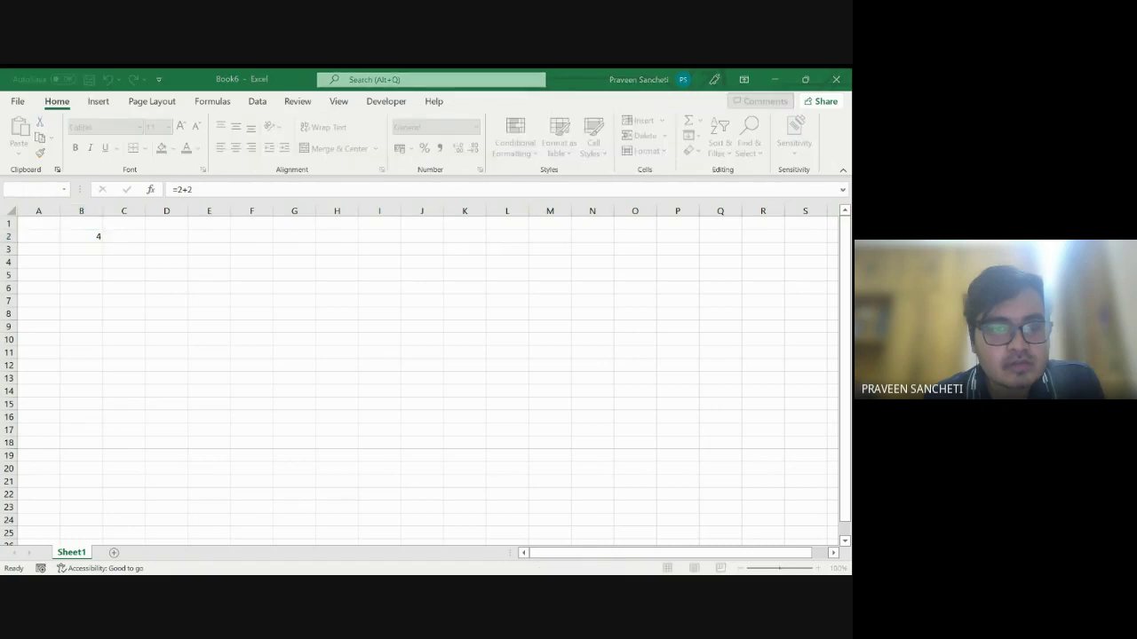
{"action": "key", "text": "alt+Tab"}
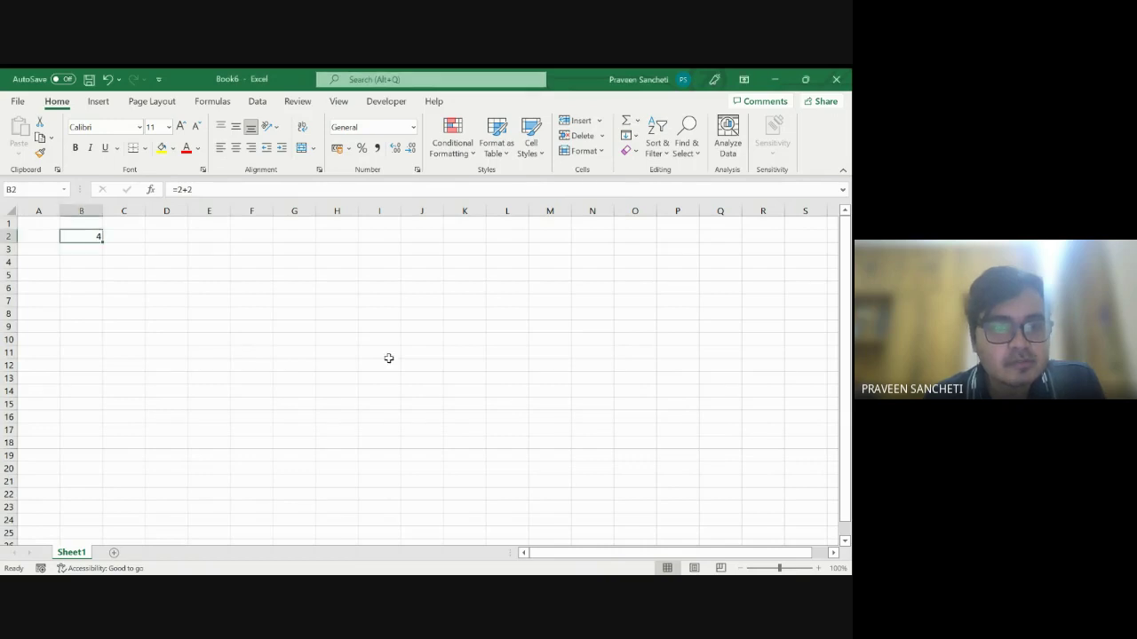
{"action": "key", "text": "alt+Tab"}
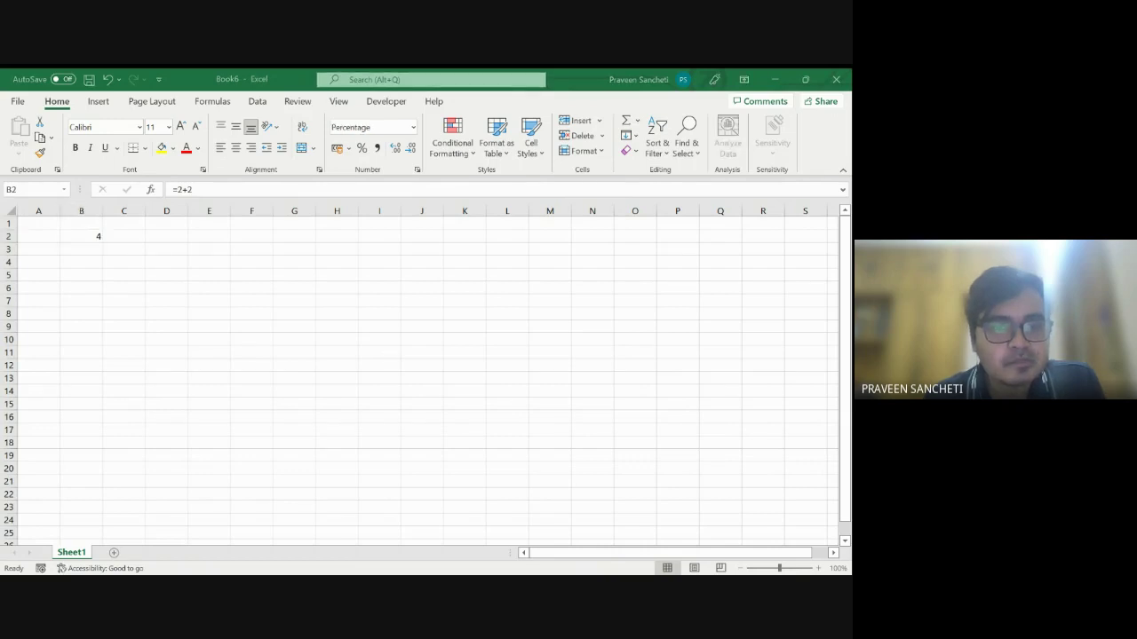
{"action": "key", "text": "alt+Tab"}
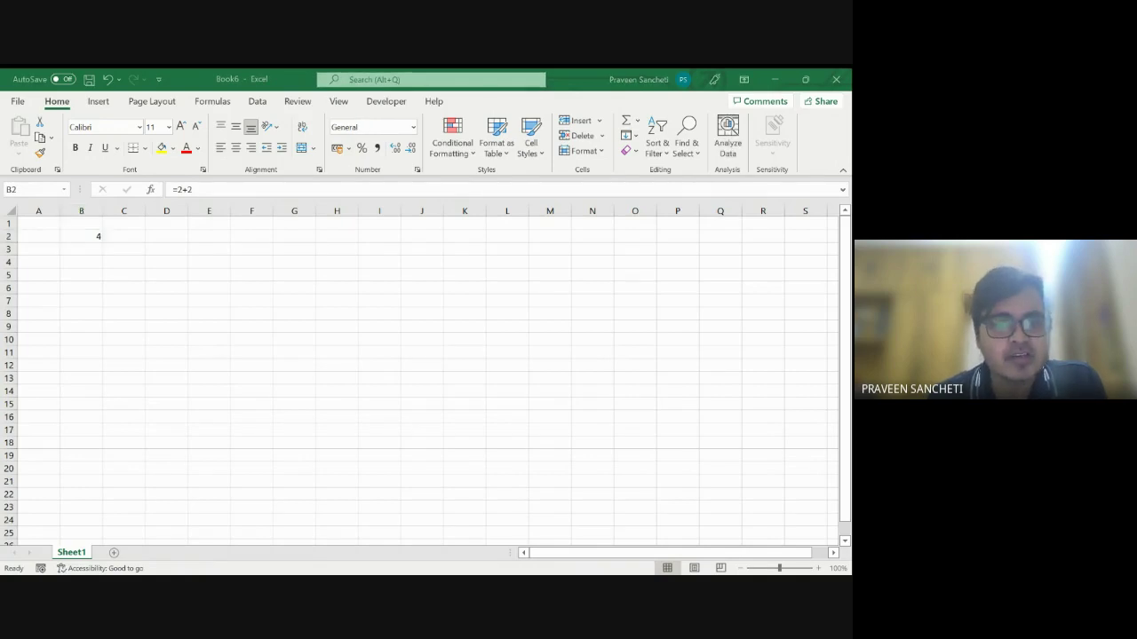
Close the blank workbook containing the =2+2 formula without saving its changes
{"action": "key", "text": "alt+Tab"}
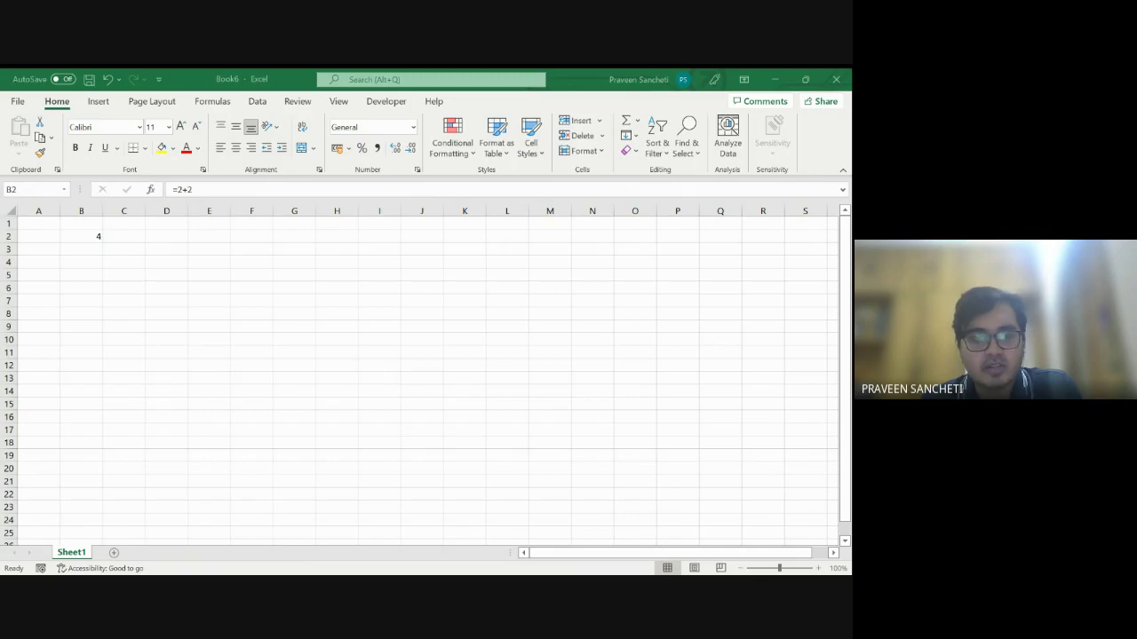
{"action": "key", "text": "ctrl+w"}
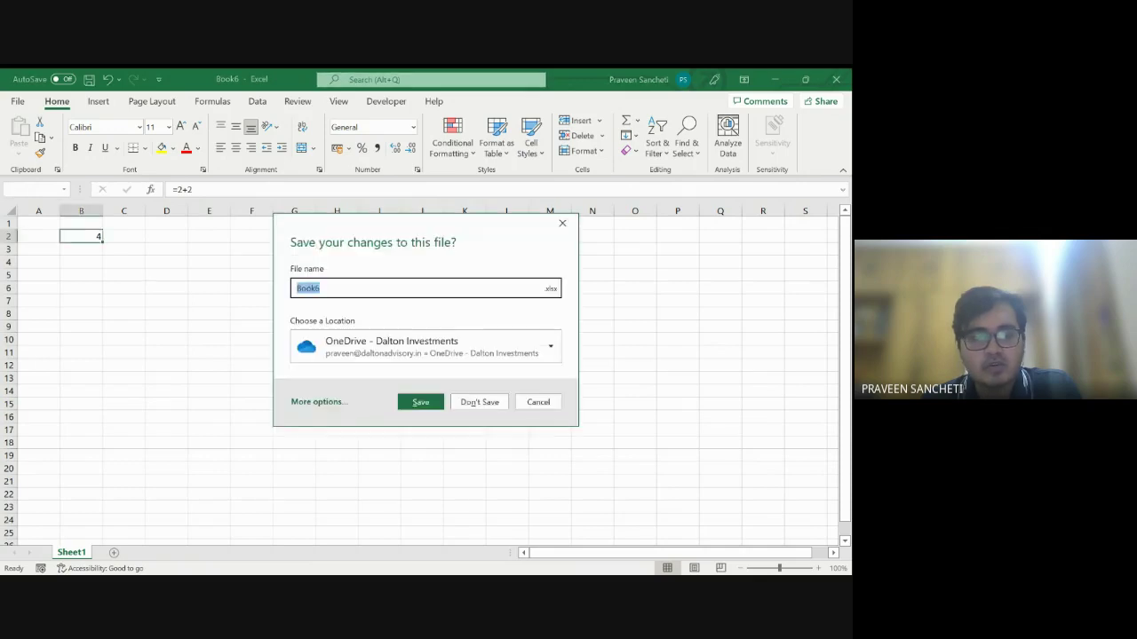
{"action": "left_click", "coordinate": [476, 407]}
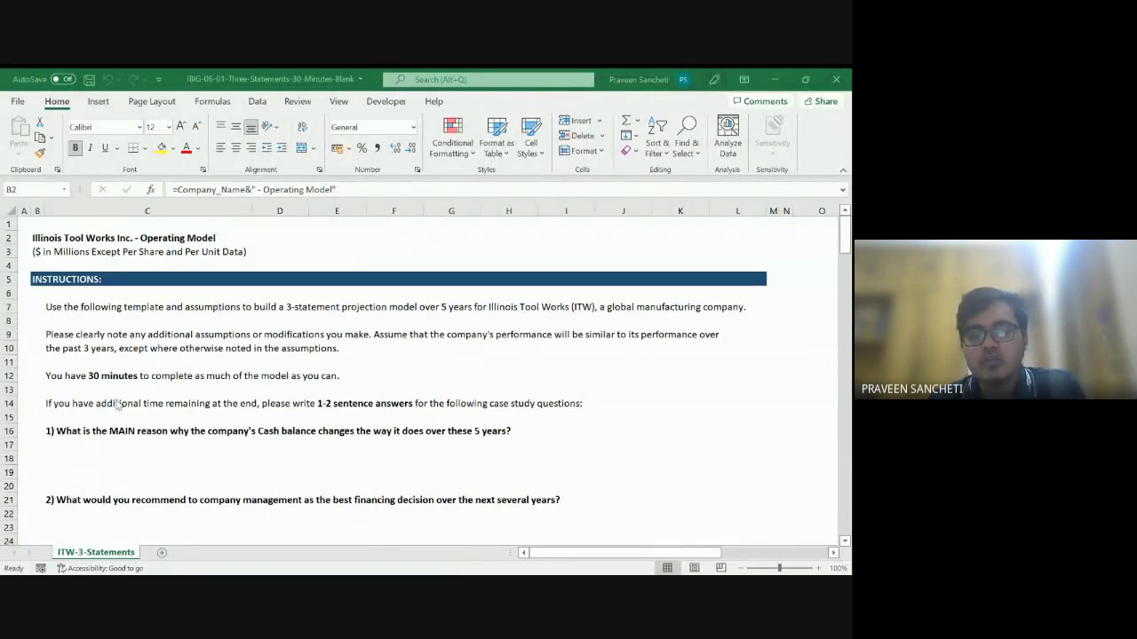
Look through the IBIG-06-01-Three-Statements-30-Minutes-Blank workbook, from the instructions and drivers down to the cash flow statement and back to the start
{"action": "key", "text": "alt+Tab"}
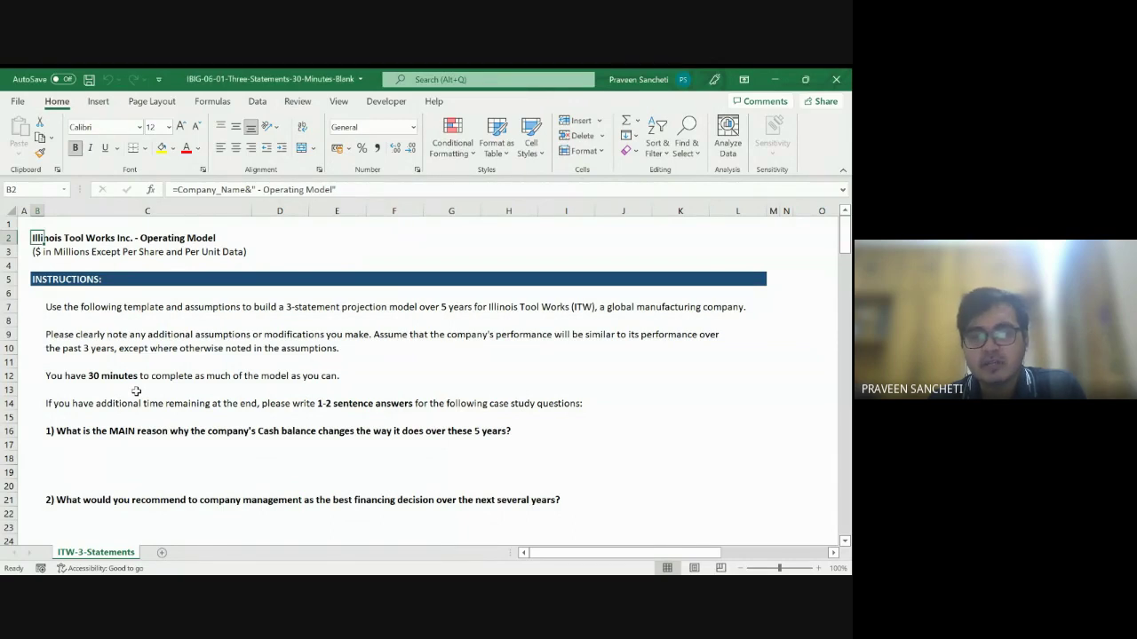
{"action": "scroll", "coordinate": [136, 391], "scroll_direction": "down", "scroll_amount": 3}
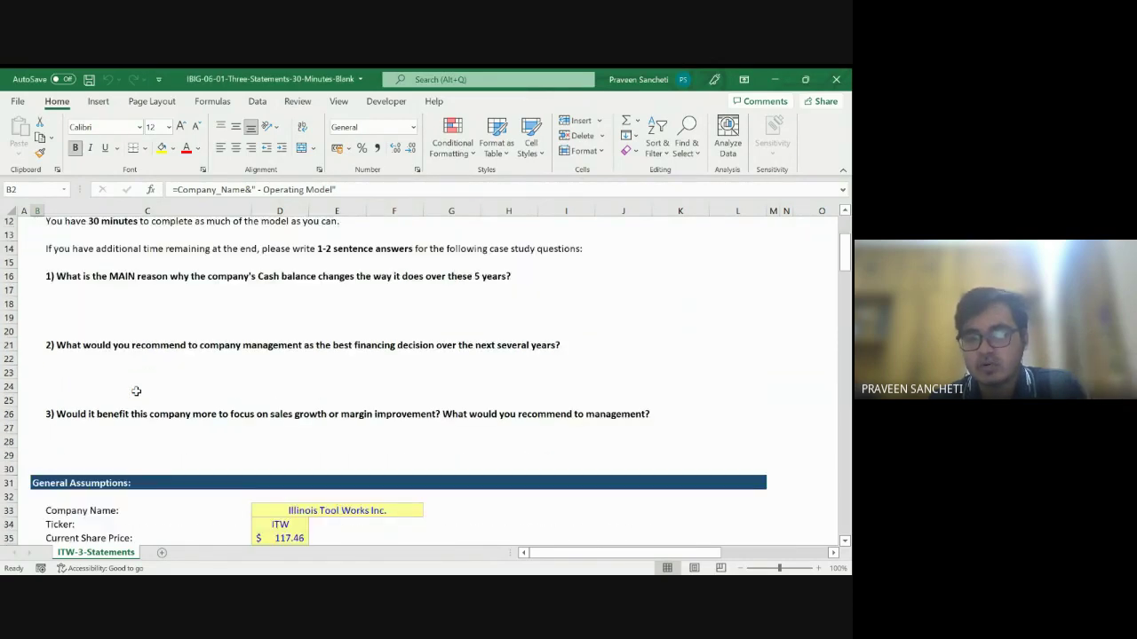
{"action": "scroll", "coordinate": [136, 391], "scroll_direction": "down", "scroll_amount": 2}
{"action": "scroll", "coordinate": [137, 391], "scroll_direction": "down", "scroll_amount": 9}
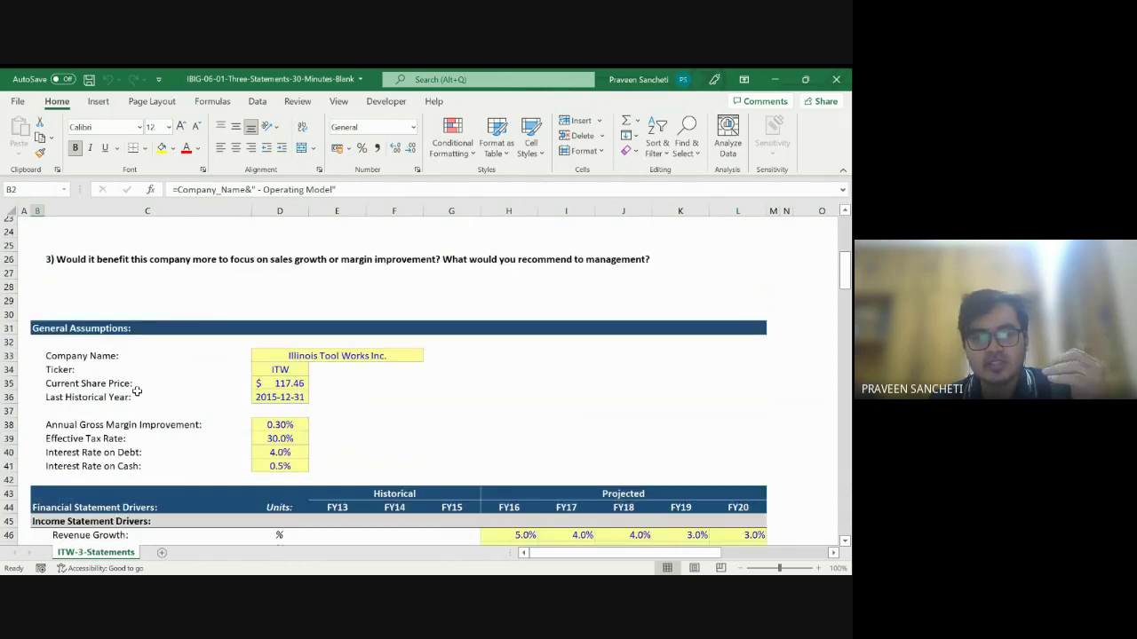
{"action": "scroll", "coordinate": [144, 411], "scroll_direction": "down", "scroll_amount": 10}
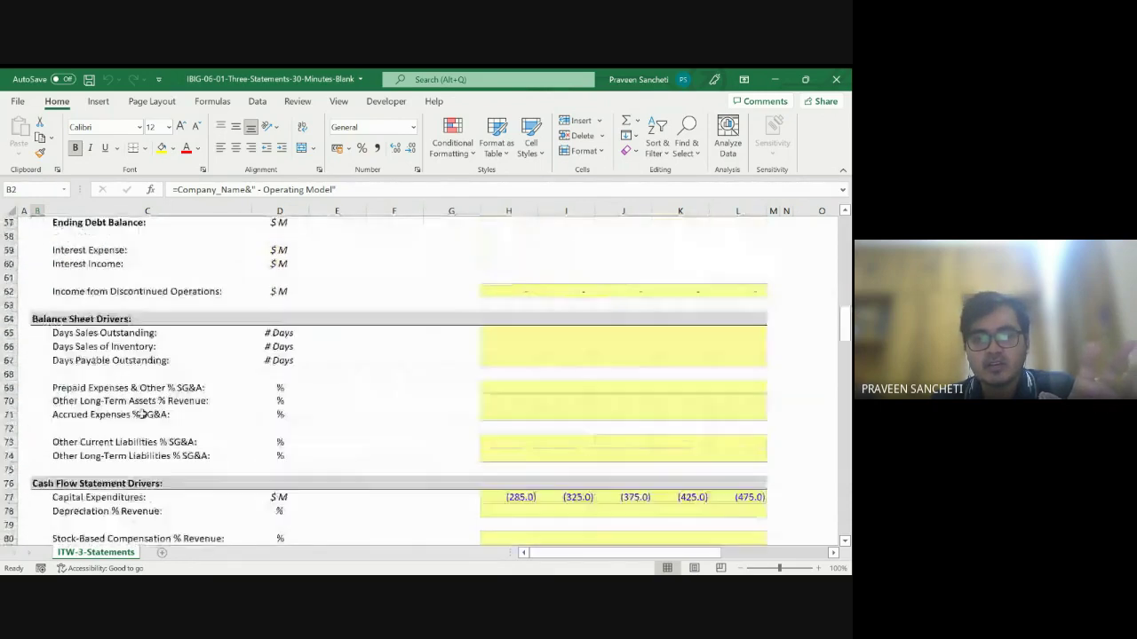
{"action": "scroll", "coordinate": [142, 414], "scroll_direction": "down", "scroll_amount": 12}
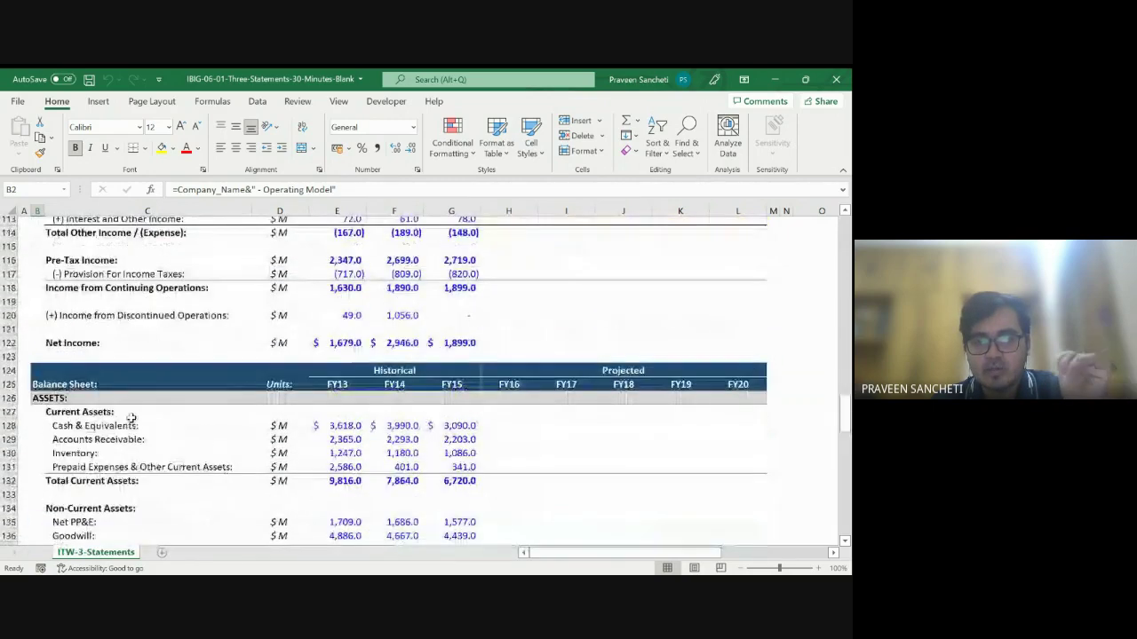
{"action": "scroll", "coordinate": [133, 419], "scroll_direction": "down", "scroll_amount": 9}
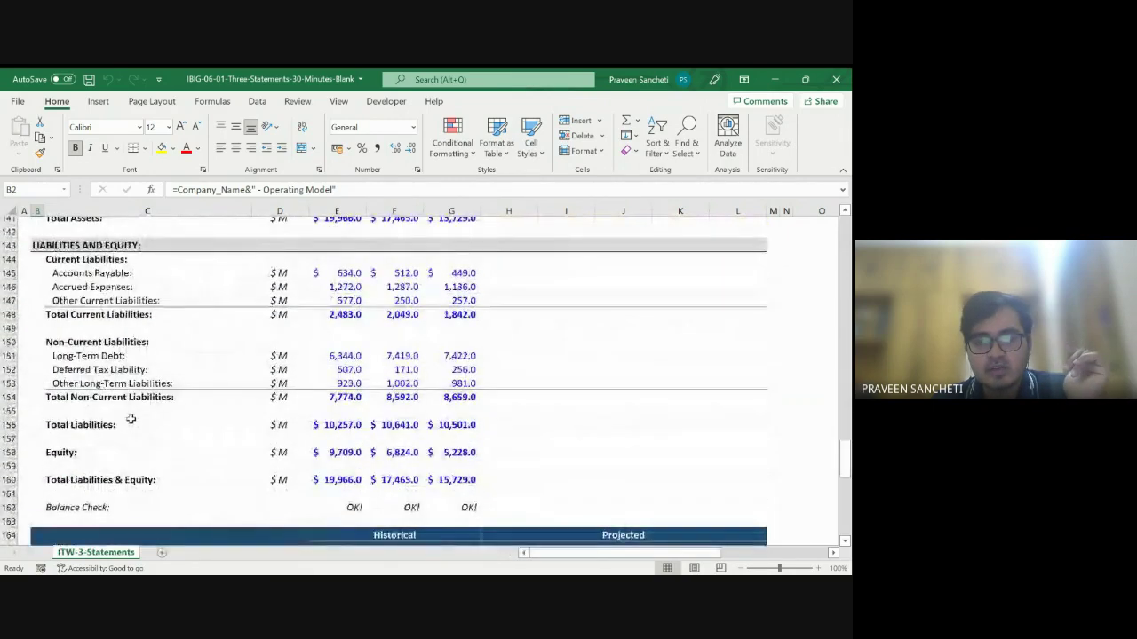
{"action": "scroll", "coordinate": [131, 417], "scroll_direction": "down", "scroll_amount": 13}
{"action": "scroll", "coordinate": [131, 417], "scroll_direction": "down", "scroll_amount": 2}
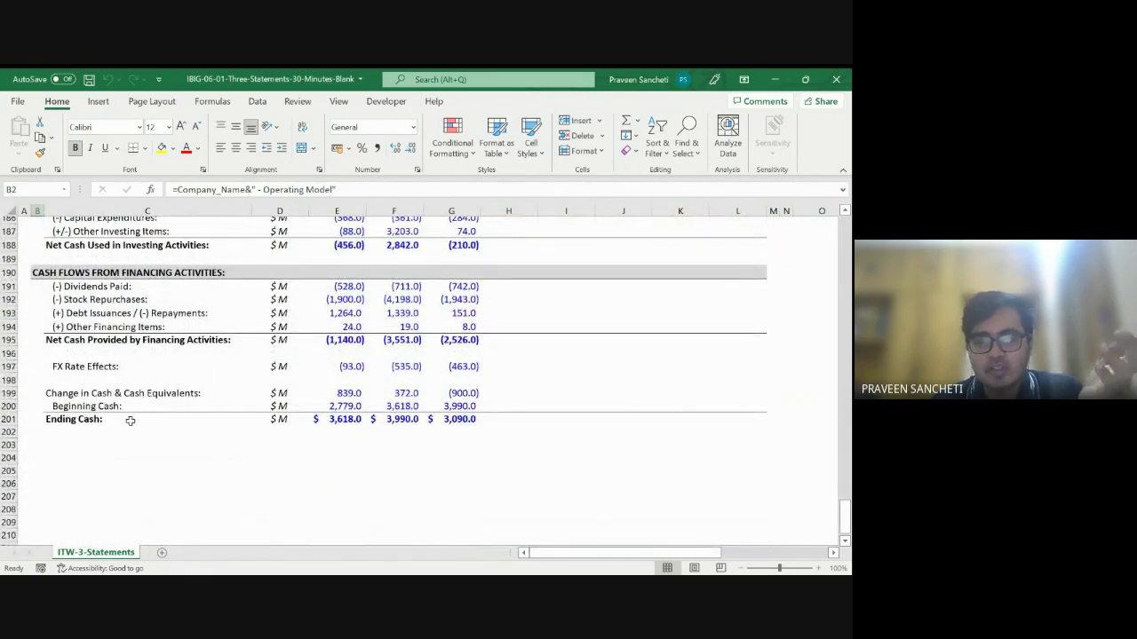
{"action": "scroll", "coordinate": [130, 420], "scroll_direction": "up", "scroll_amount": 18}
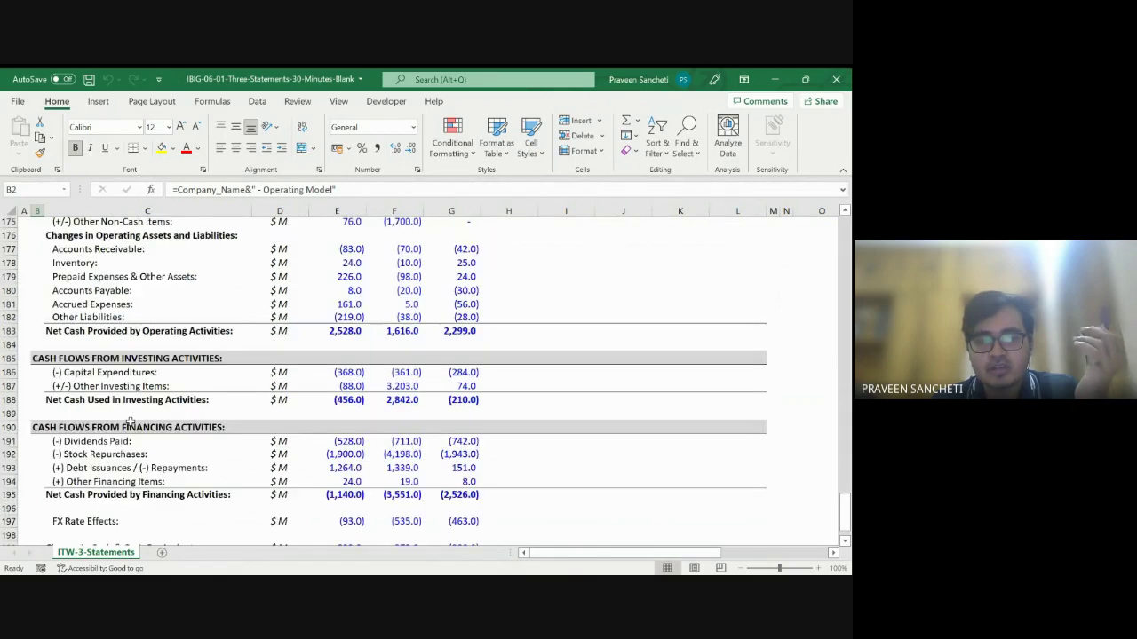
{"action": "scroll", "coordinate": [131, 420], "scroll_direction": "up", "scroll_amount": 20}
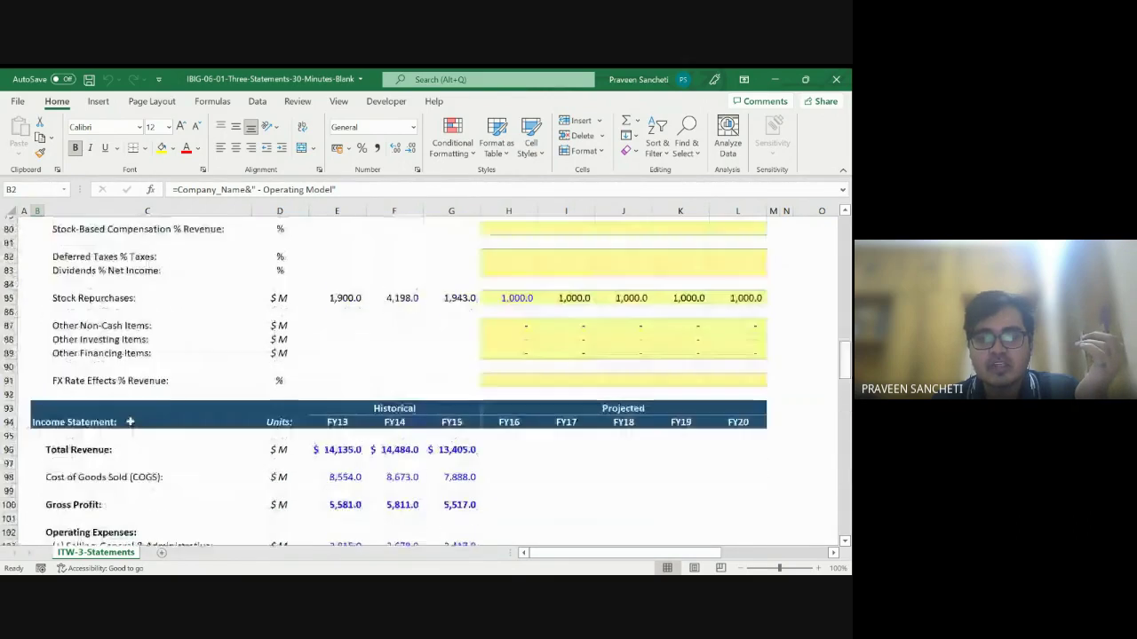
{"action": "scroll", "coordinate": [131, 420], "scroll_direction": "up", "scroll_amount": 10}
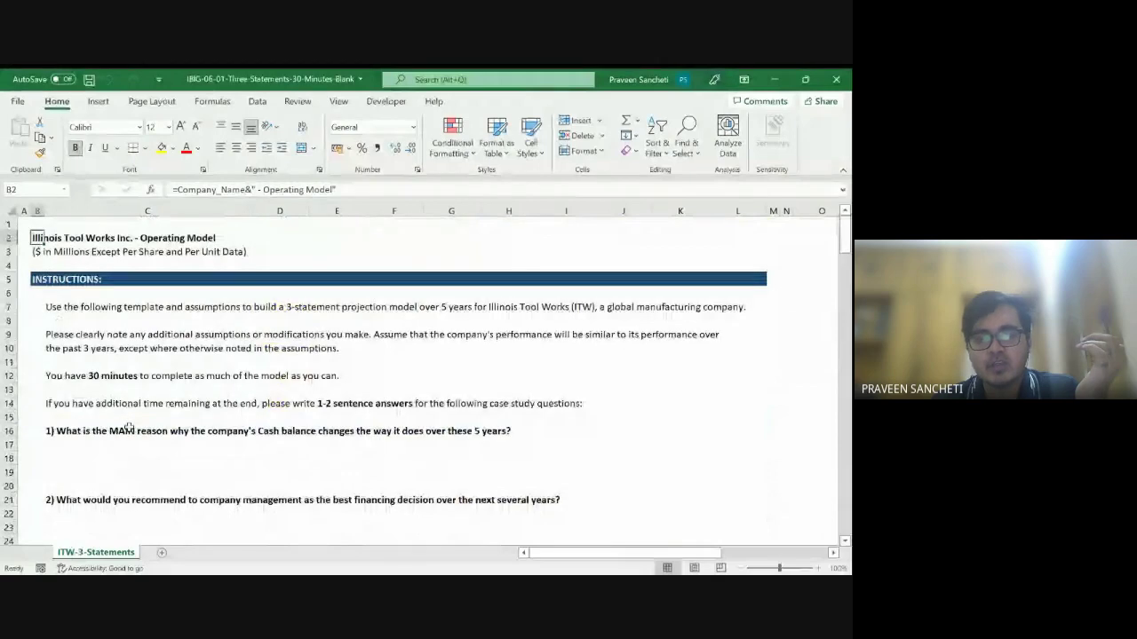
Review the case study questions, General Assumptions and Income Statement Drivers on the ITW-3-Statements sheet
{"action": "scroll", "coordinate": [121, 420], "scroll_direction": "down", "scroll_amount": 10}
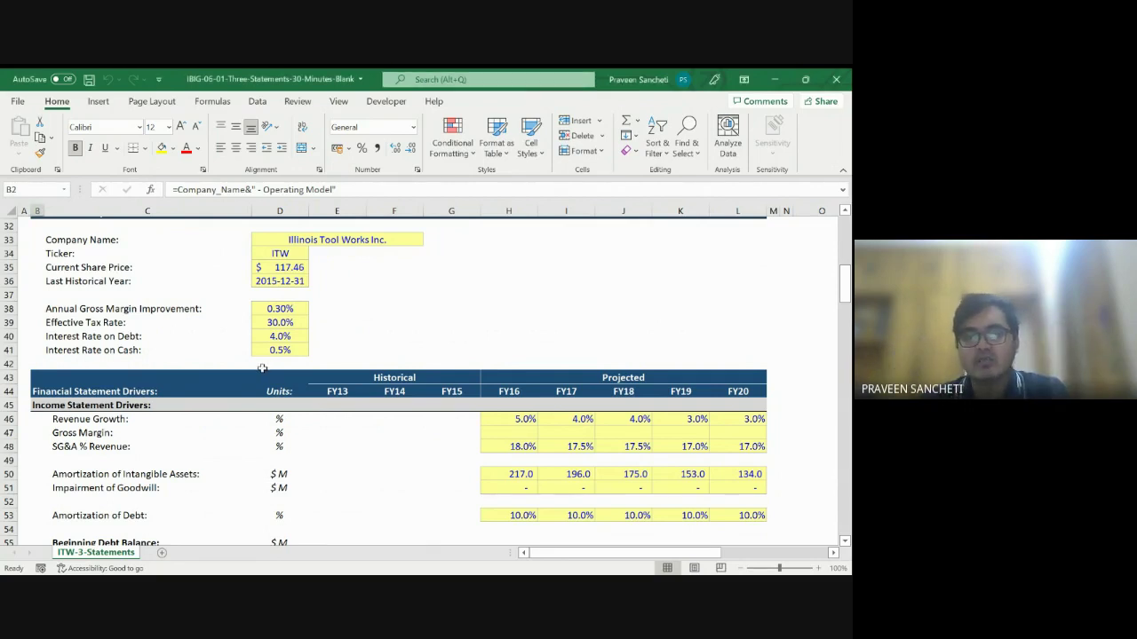
{"action": "scroll", "coordinate": [262, 367], "scroll_direction": "up", "scroll_amount": 8}
{"action": "scroll", "coordinate": [262, 368], "scroll_direction": "down", "scroll_amount": 6}
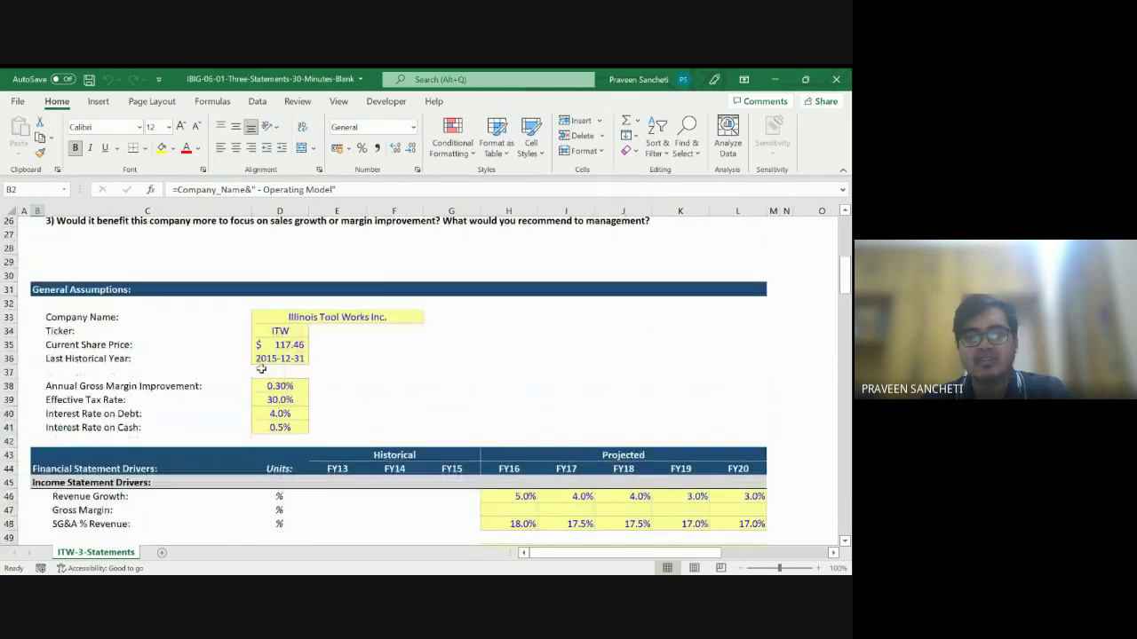
{"action": "scroll", "coordinate": [260, 367], "scroll_direction": "up", "scroll_amount": 2}
{"action": "scroll", "coordinate": [260, 368], "scroll_direction": "up", "scroll_amount": 7}
{"action": "scroll", "coordinate": [257, 366], "scroll_direction": "down", "scroll_amount": 8}
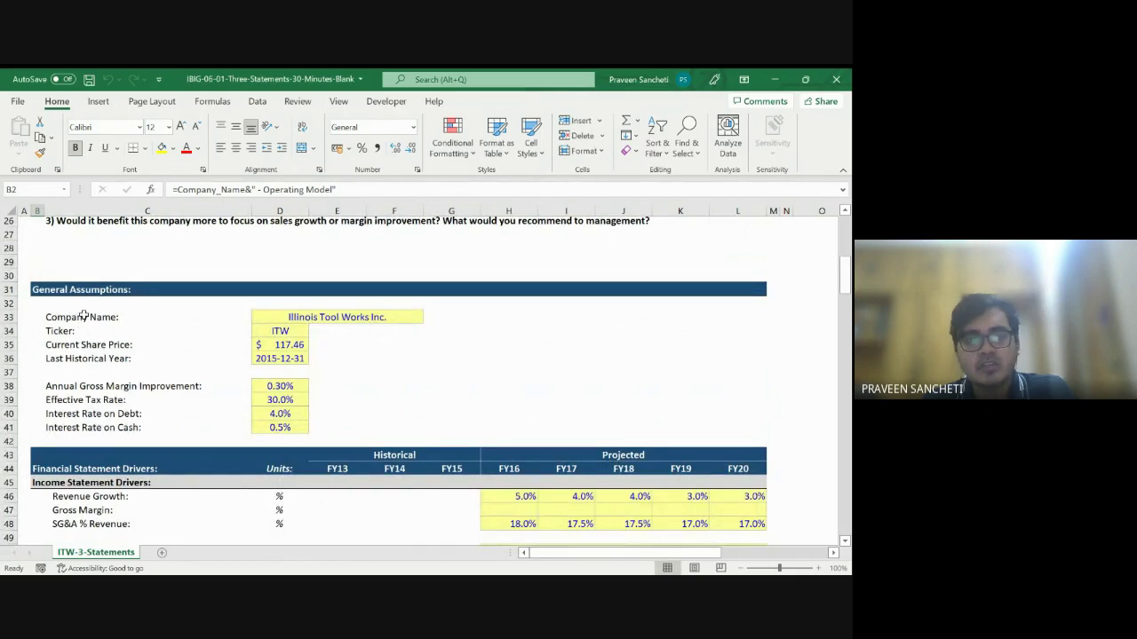
Review the General Assumptions section and the Financial Statement Drivers down to the start of the Income Statement
{"action": "left_click", "coordinate": [83, 316]}
{"action": "key", "text": "shift+space"}
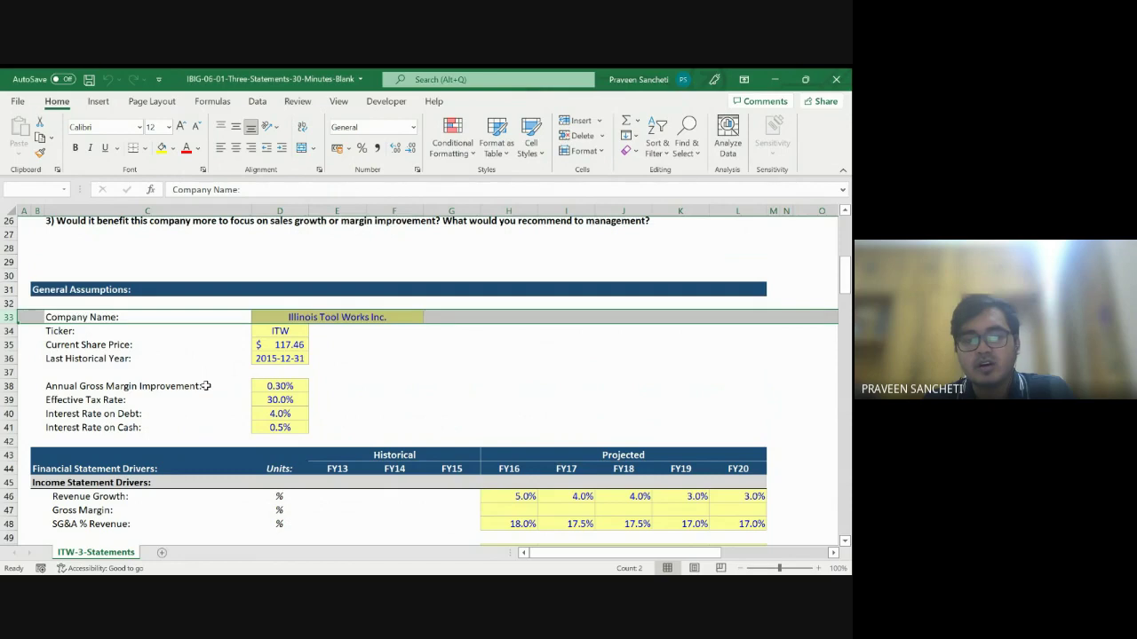
{"action": "scroll", "coordinate": [205, 386], "scroll_direction": "down", "scroll_amount": 14}
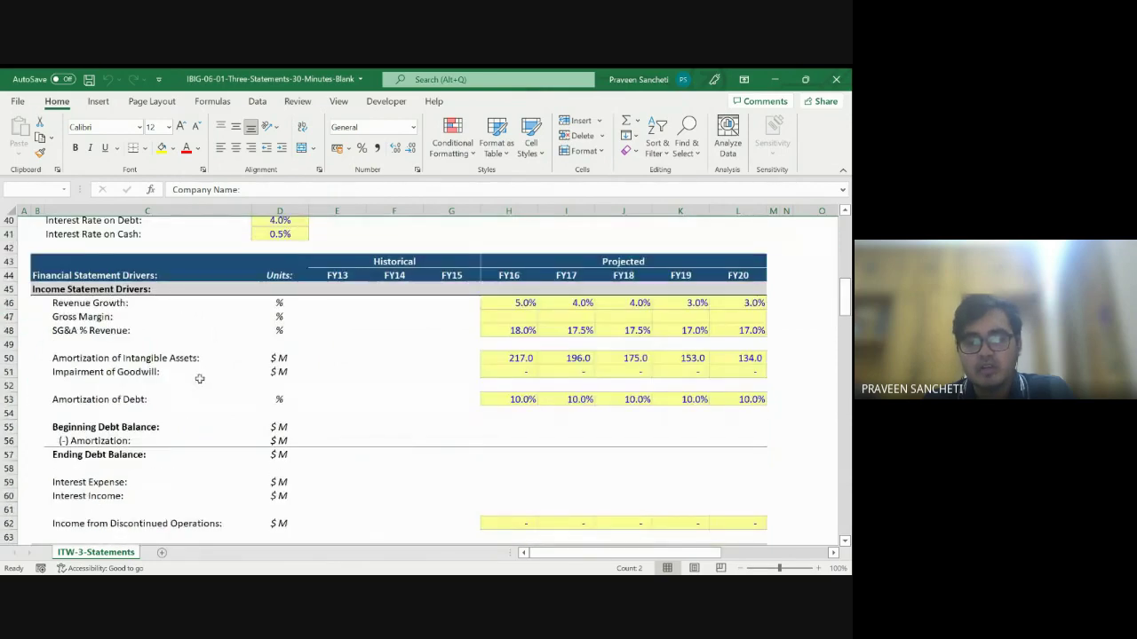
{"action": "scroll", "coordinate": [199, 379], "scroll_direction": "down", "scroll_amount": 4}
{"action": "scroll", "coordinate": [198, 375], "scroll_direction": "down", "scroll_amount": 2}
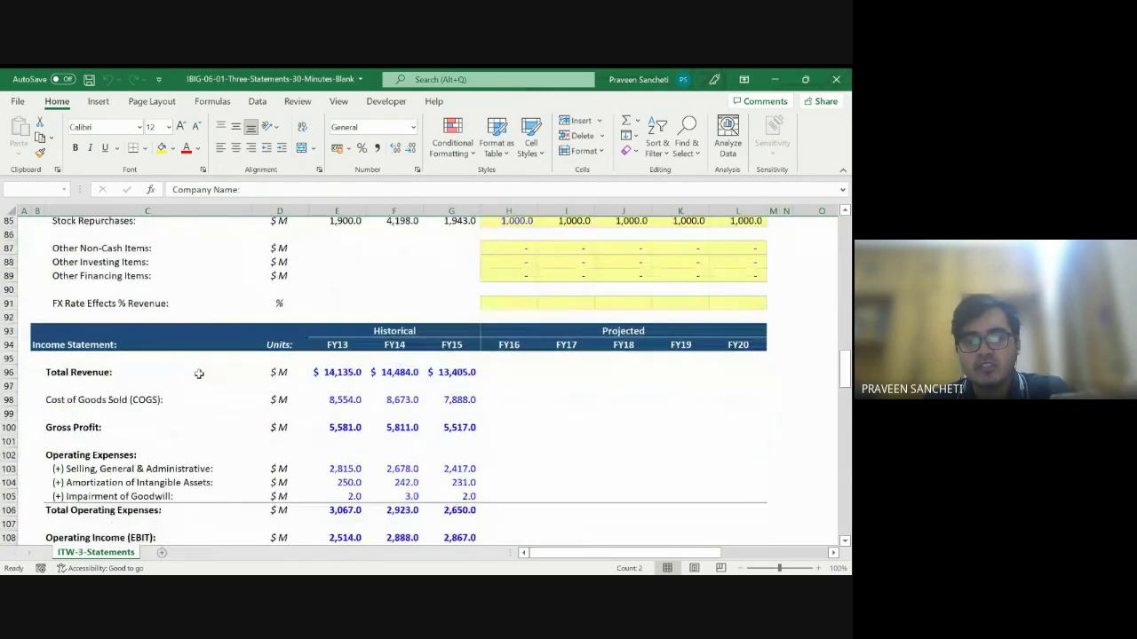
Select the historical FY13 to FY15 figures from Total Revenue down to Ending Cash and review the three statements
{"action": "left_click", "coordinate": [338, 372]}
{"action": "left_click_drag", "start_coordinate": [337, 373], "coordinate": [459, 538]}
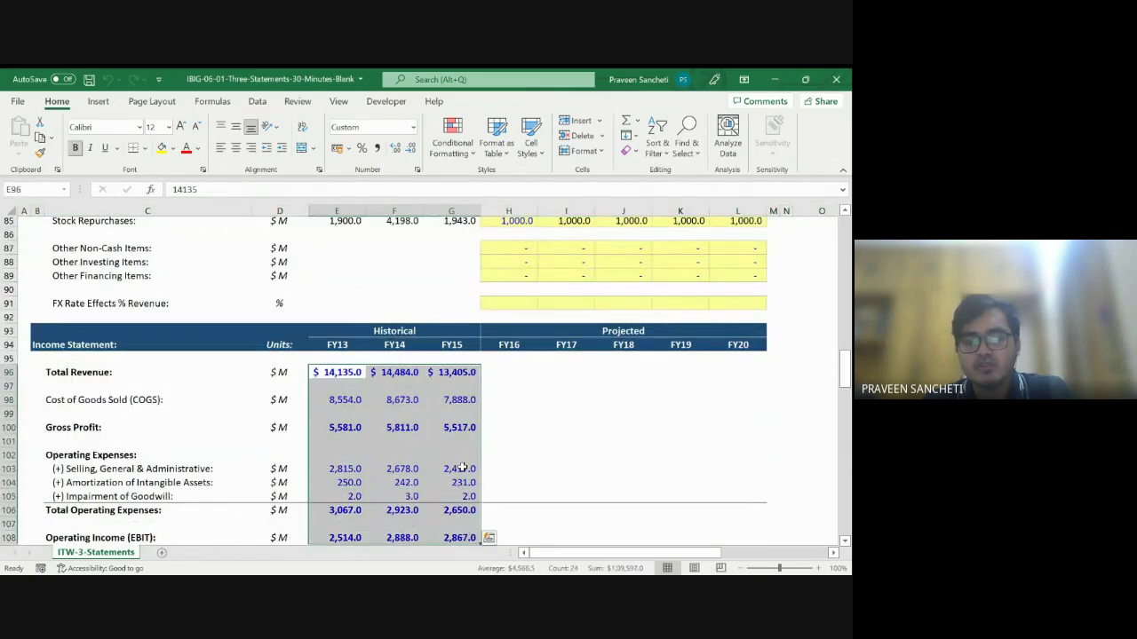
{"action": "scroll", "coordinate": [460, 455], "scroll_direction": "down", "scroll_amount": 1}
{"action": "scroll", "coordinate": [459, 455], "scroll_direction": "down", "scroll_amount": 2}
{"action": "left_click_drag", "start_coordinate": [459, 455], "coordinate": [459, 462]}
{"action": "scroll", "coordinate": [460, 456], "scroll_direction": "down", "scroll_amount": 20}
{"action": "scroll", "coordinate": [458, 456], "scroll_direction": "down", "scroll_amount": 13}
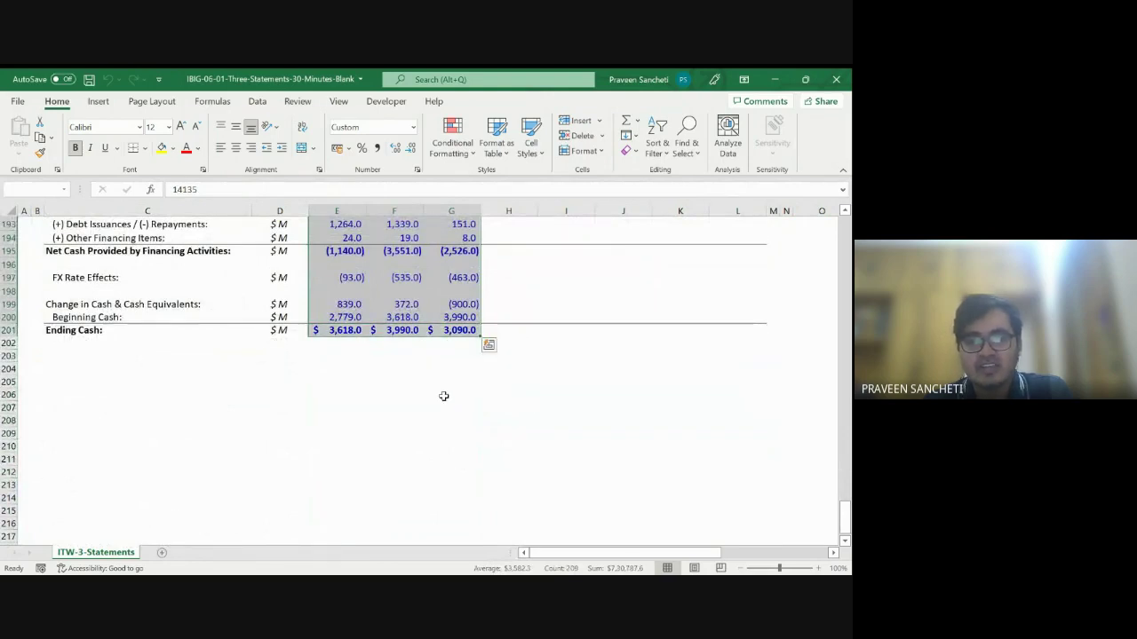
{"action": "scroll", "coordinate": [443, 396], "scroll_direction": "up", "scroll_amount": 8}
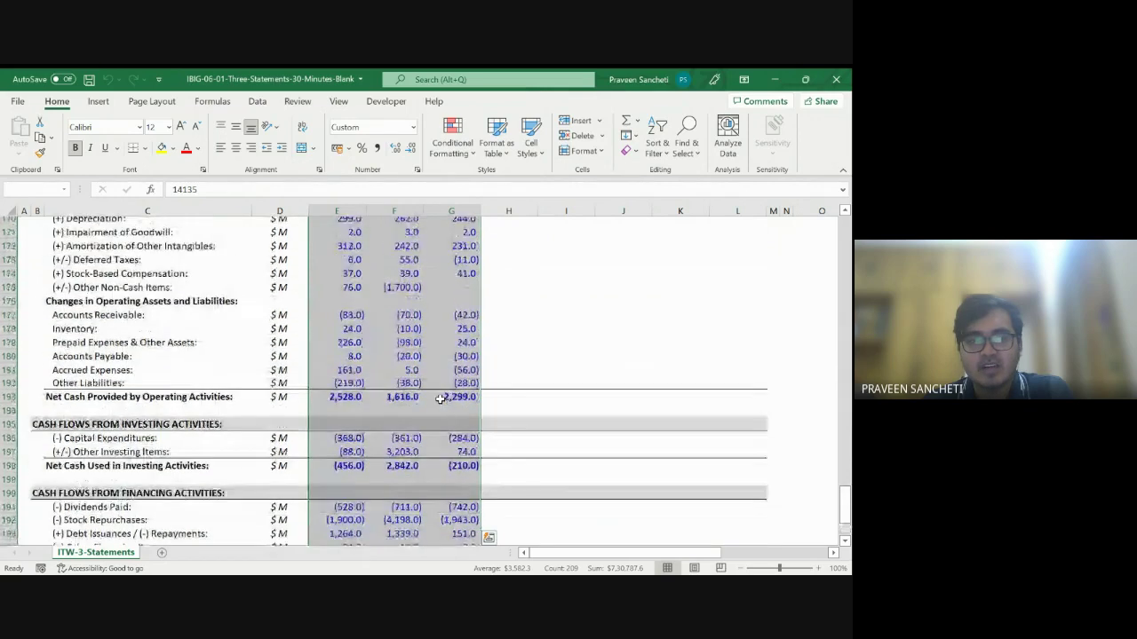
{"action": "scroll", "coordinate": [441, 399], "scroll_direction": "up", "scroll_amount": 4}
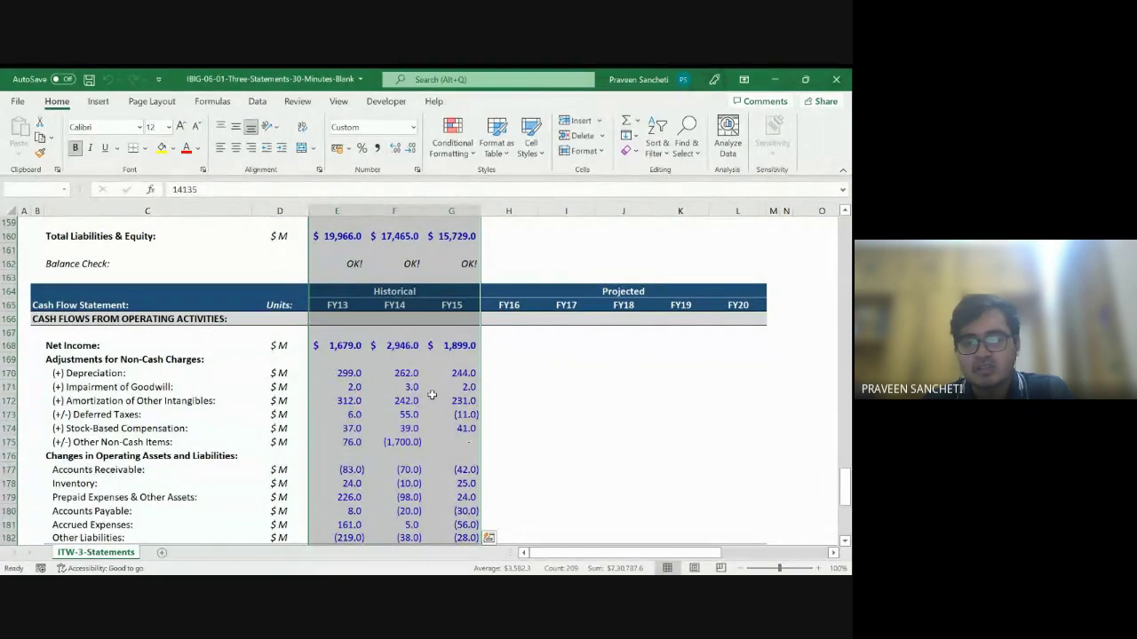
{"action": "scroll", "coordinate": [432, 394], "scroll_direction": "up", "scroll_amount": 15}
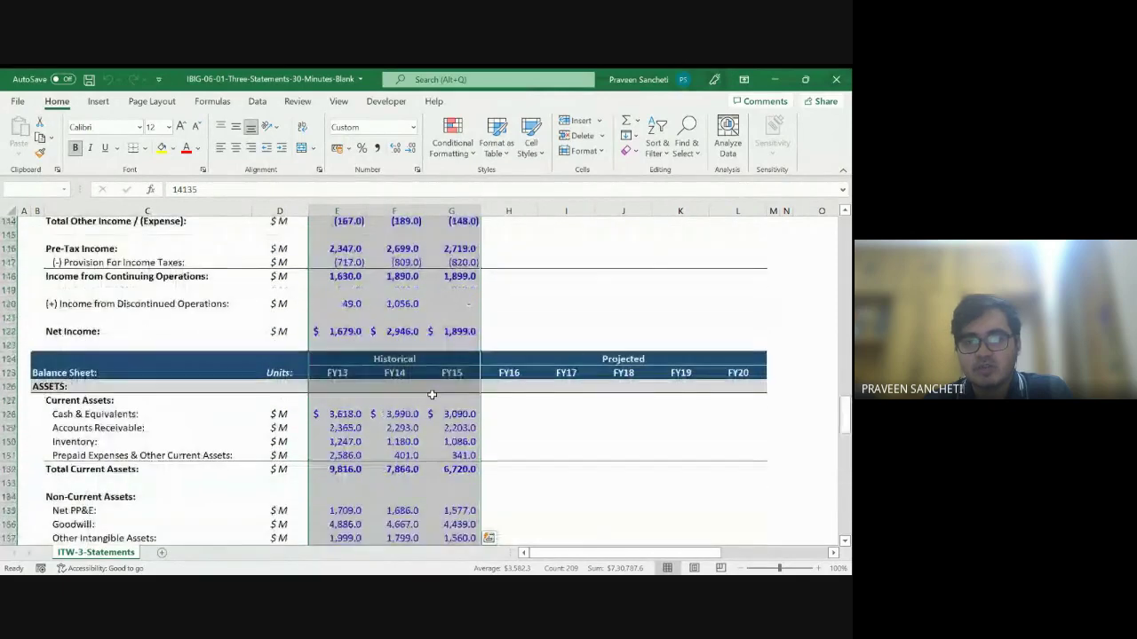
{"action": "scroll", "coordinate": [431, 394], "scroll_direction": "up", "scroll_amount": 8}
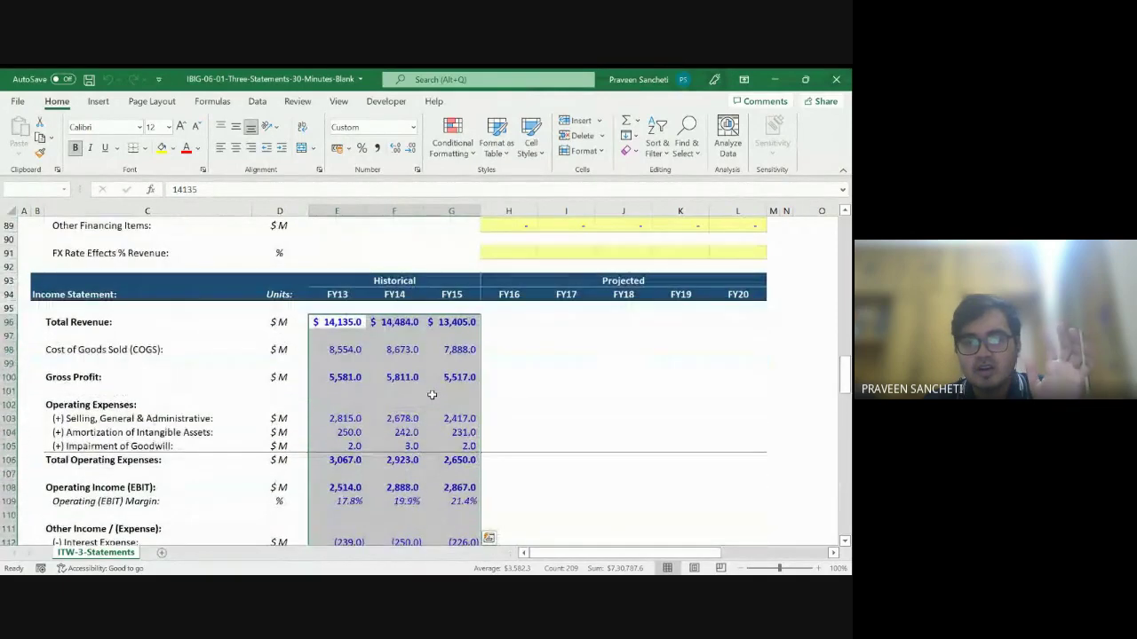
Enter the FY16 Total Revenue in H96 as FY15 revenue grown by a hard-coded factor, =G96*1.05
{"action": "left_click", "coordinate": [499, 326]}
{"action": "type", "text": "="}
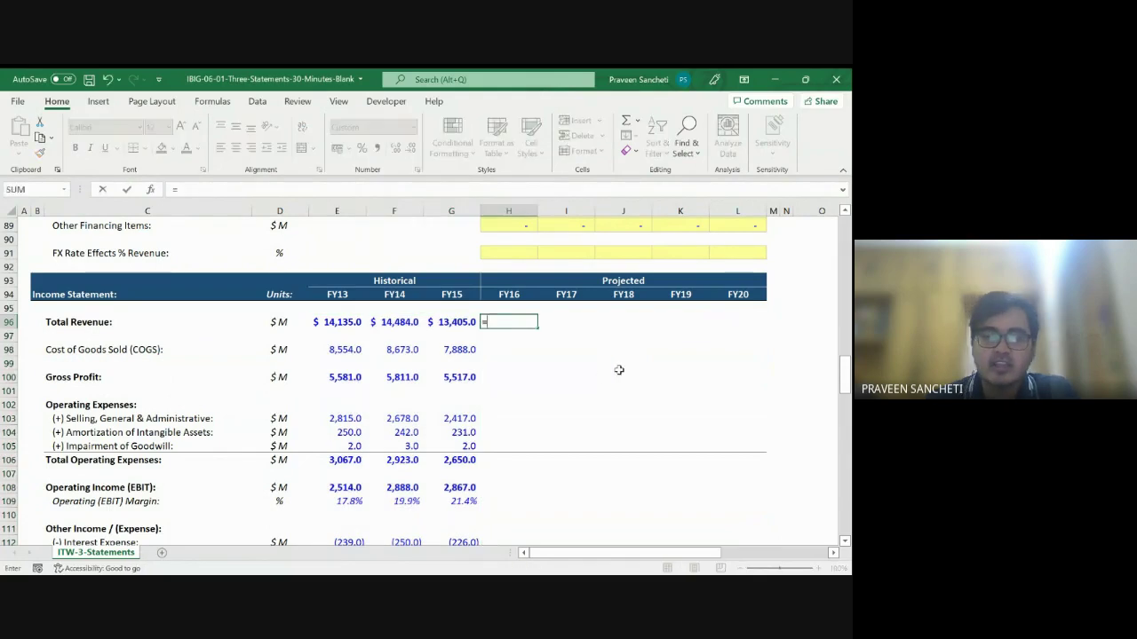
{"action": "key", "text": "Left"}
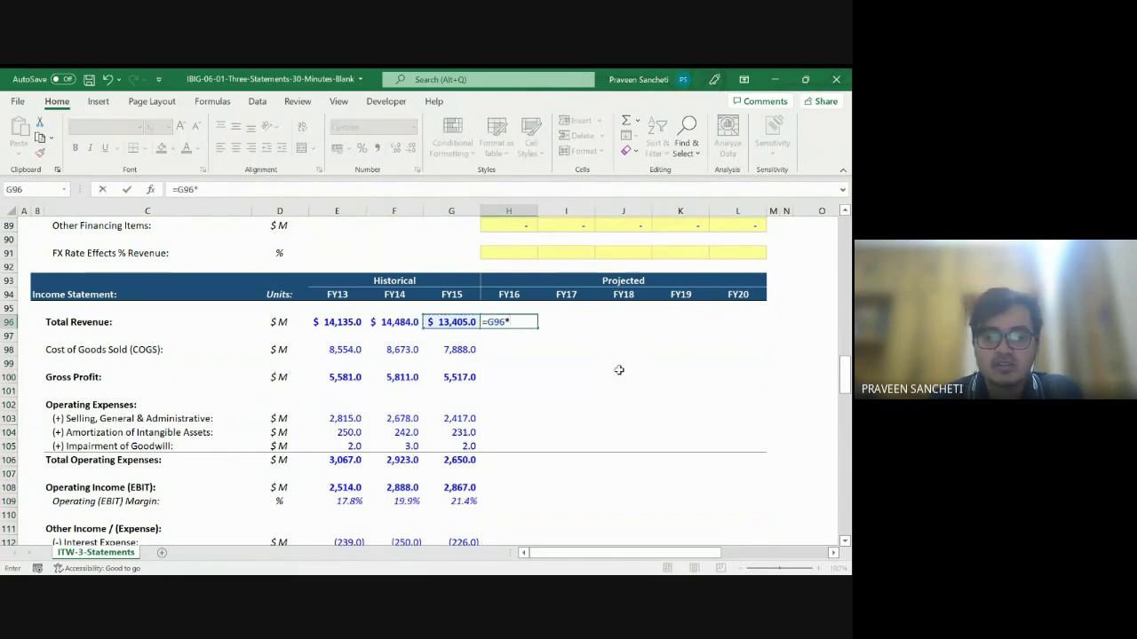
{"action": "key", "text": "Return"}
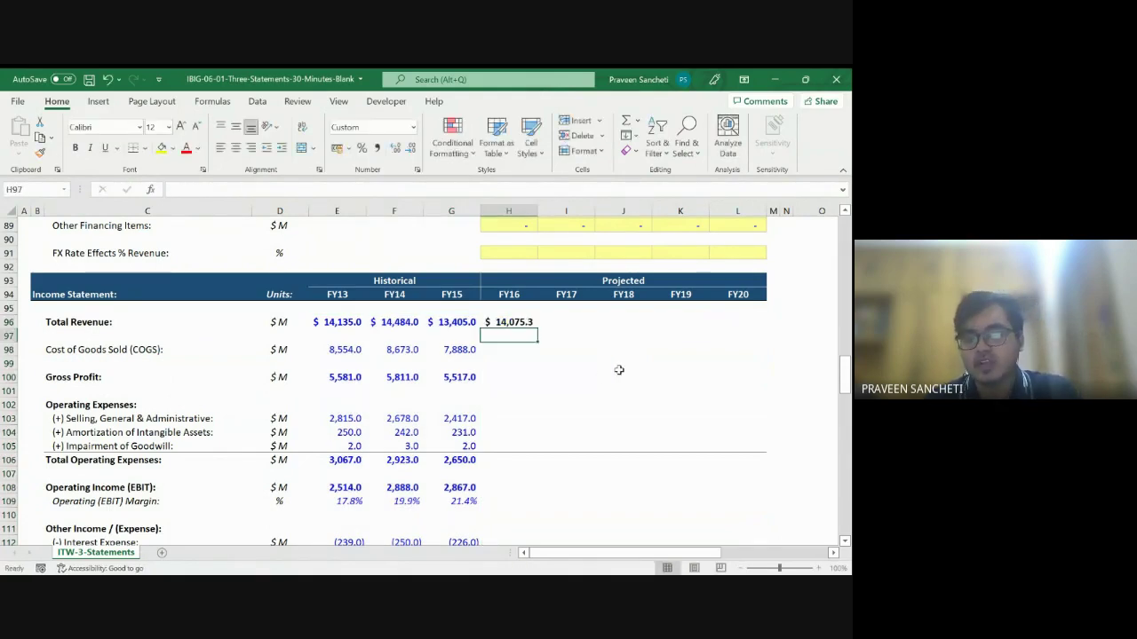
Compare the hard-coded FY16 revenue formula with the projected revenue growth and gross margin rows in the Income Statement Drivers
{"action": "key", "text": "Up"}
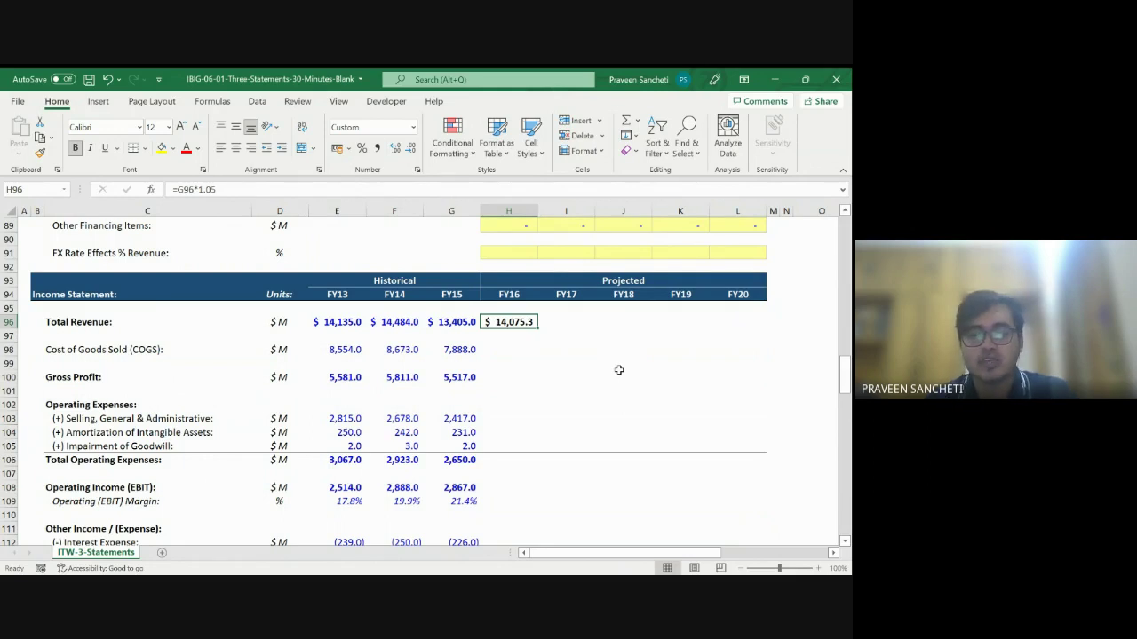
{"action": "key", "text": "Left"}
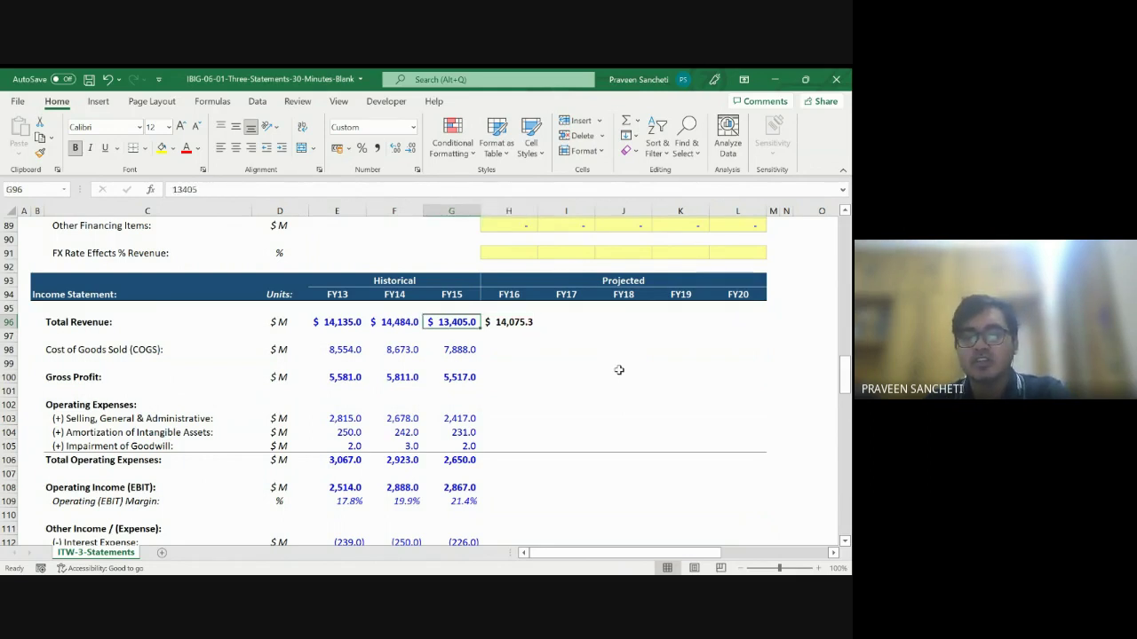
{"action": "key", "text": "Right"}
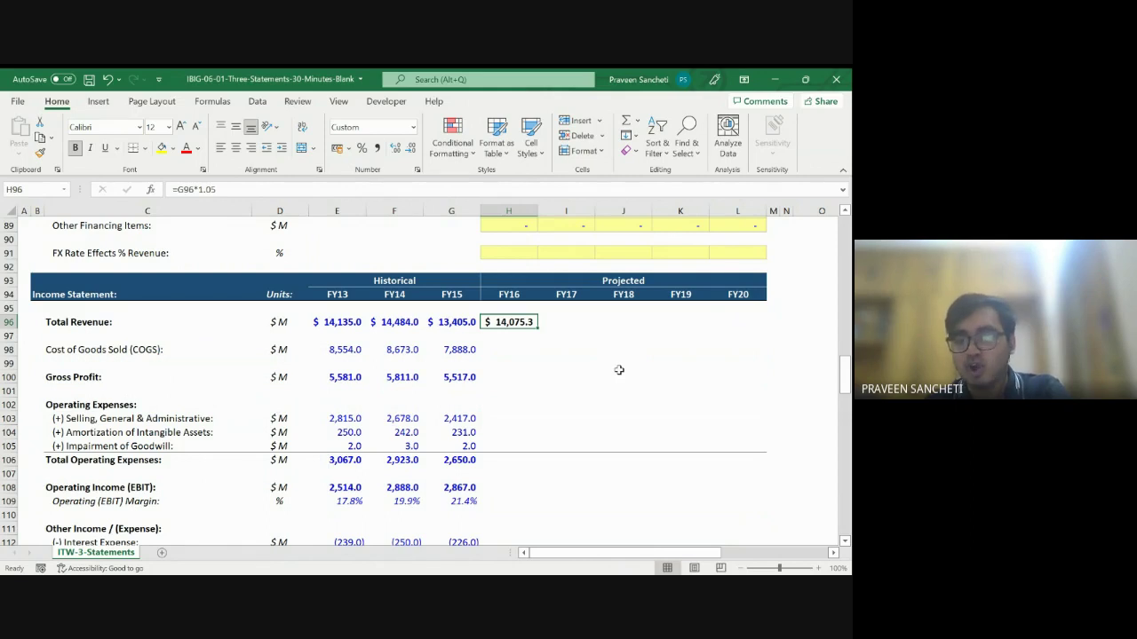
{"action": "scroll", "coordinate": [568, 376], "scroll_direction": "up", "scroll_amount": 20}
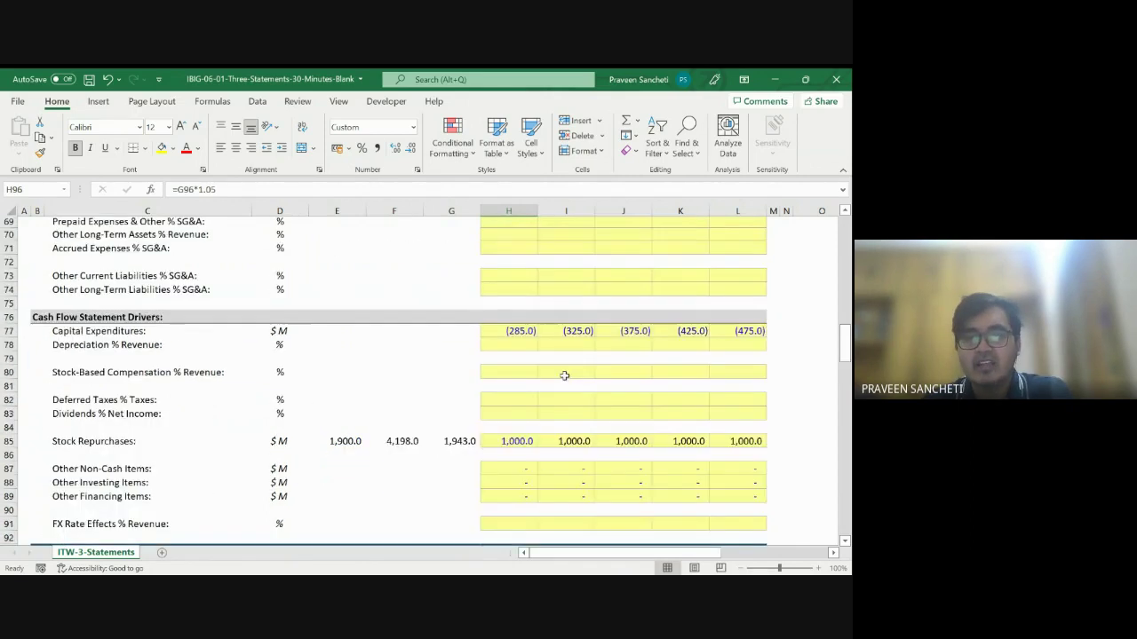
{"action": "scroll", "coordinate": [564, 376], "scroll_direction": "down", "scroll_amount": 4}
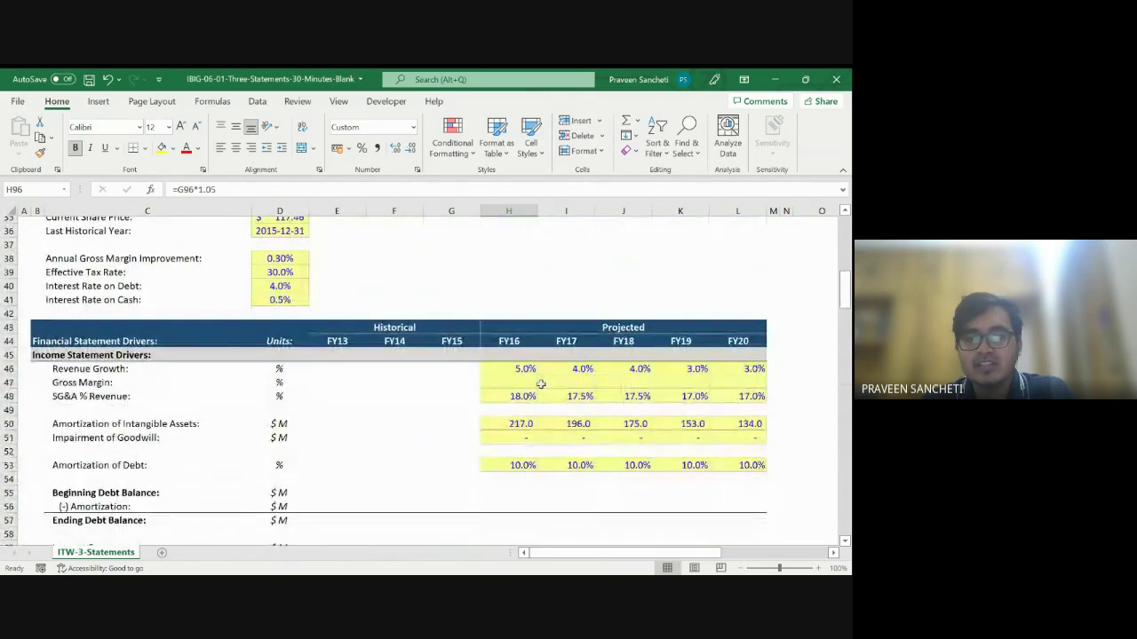
{"action": "left_click", "coordinate": [534, 383]}
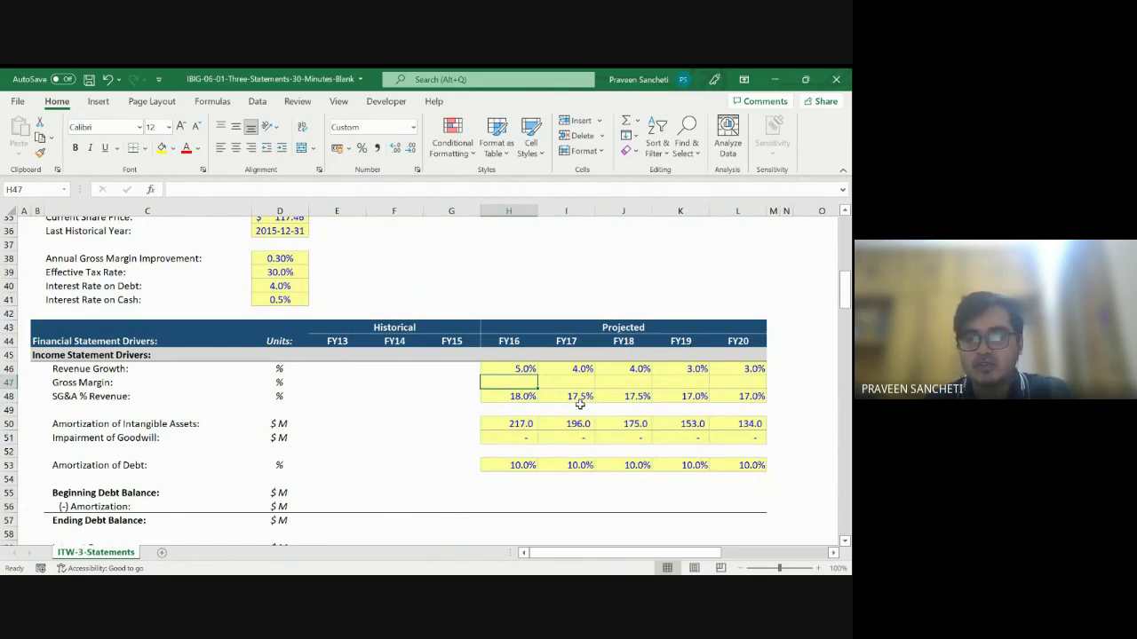
{"action": "scroll", "coordinate": [579, 408], "scroll_direction": "down", "scroll_amount": 8}
{"action": "scroll", "coordinate": [577, 410], "scroll_direction": "down", "scroll_amount": 11}
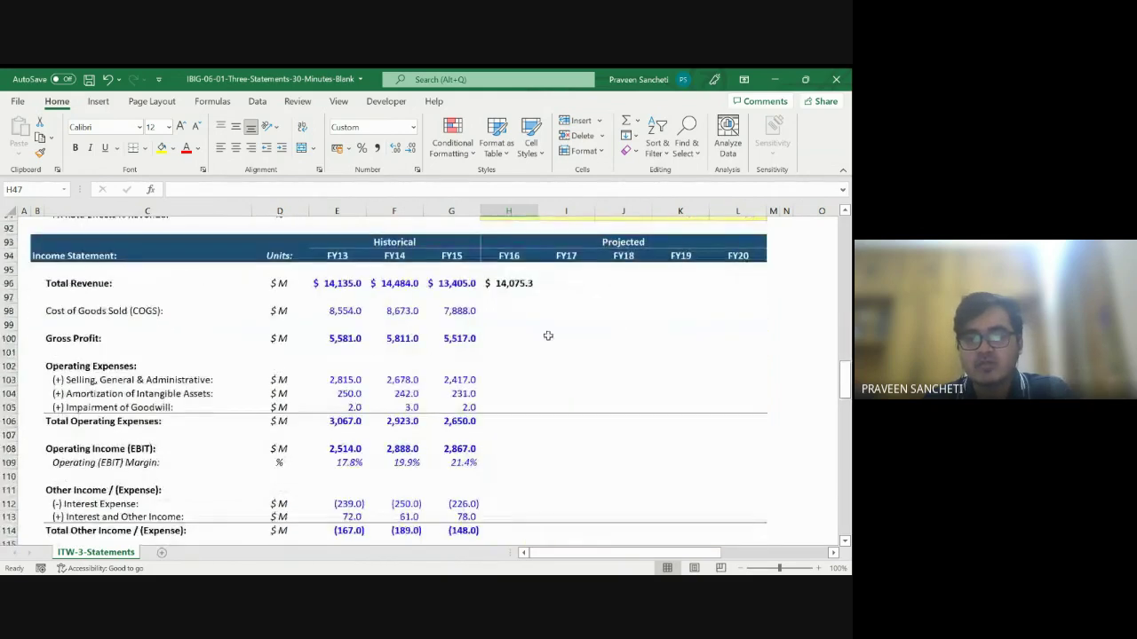
Replace the FY16 Total Revenue formula with =G96*(1+H46), linking it to the FY16 revenue growth driver
{"action": "left_click", "coordinate": [515, 282]}
{"action": "type", "text": "="}
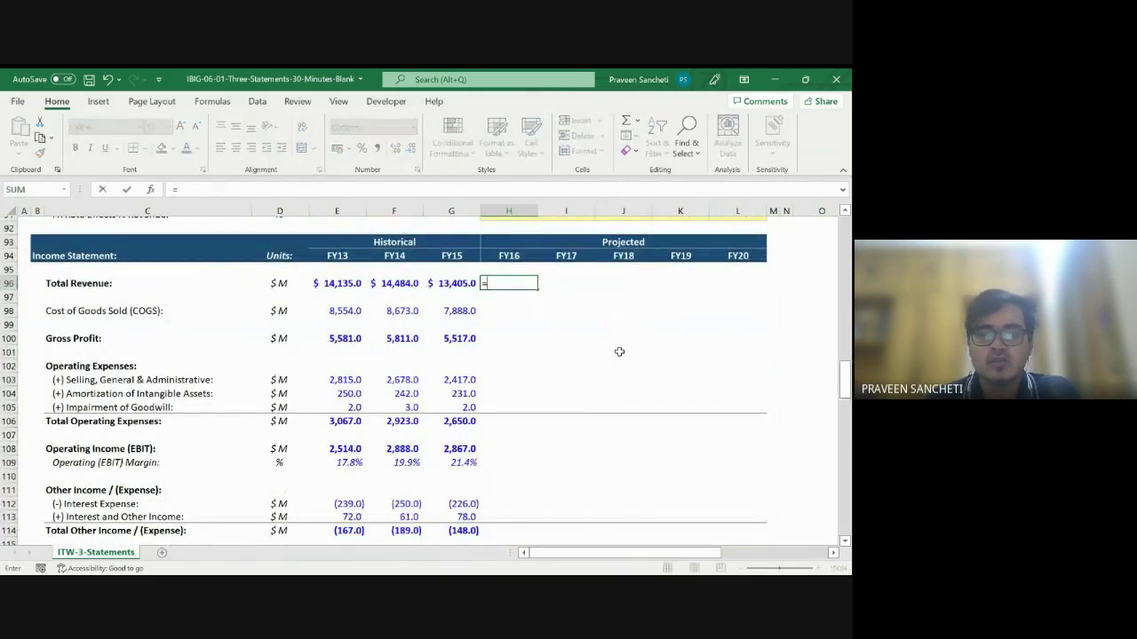
{"action": "key", "text": "Left"}
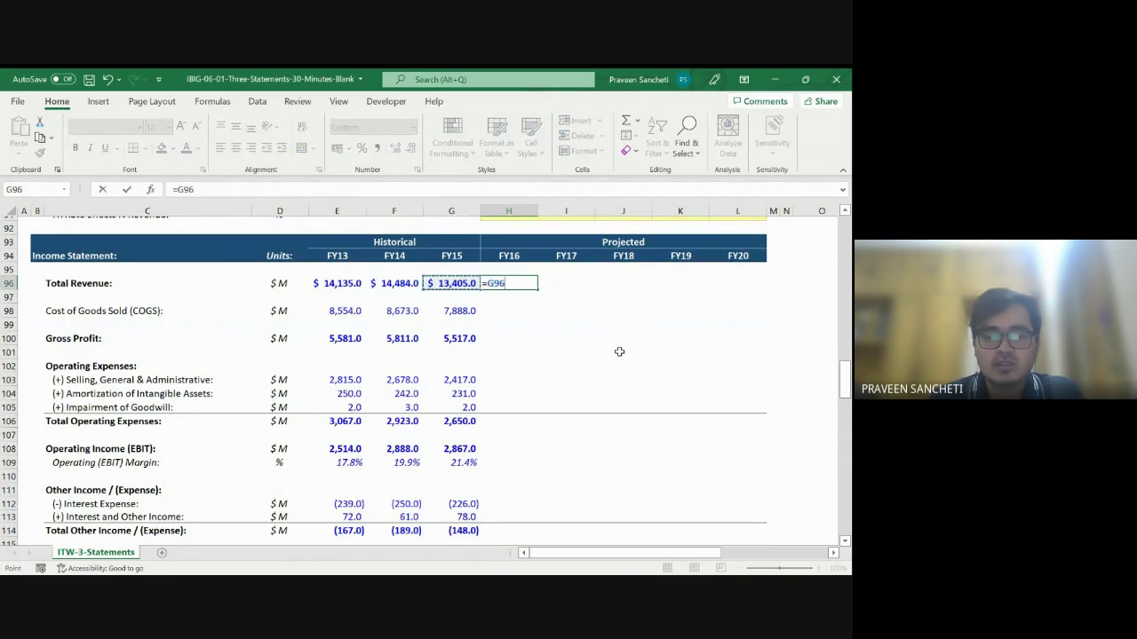
{"action": "type", "text": "*(1"}
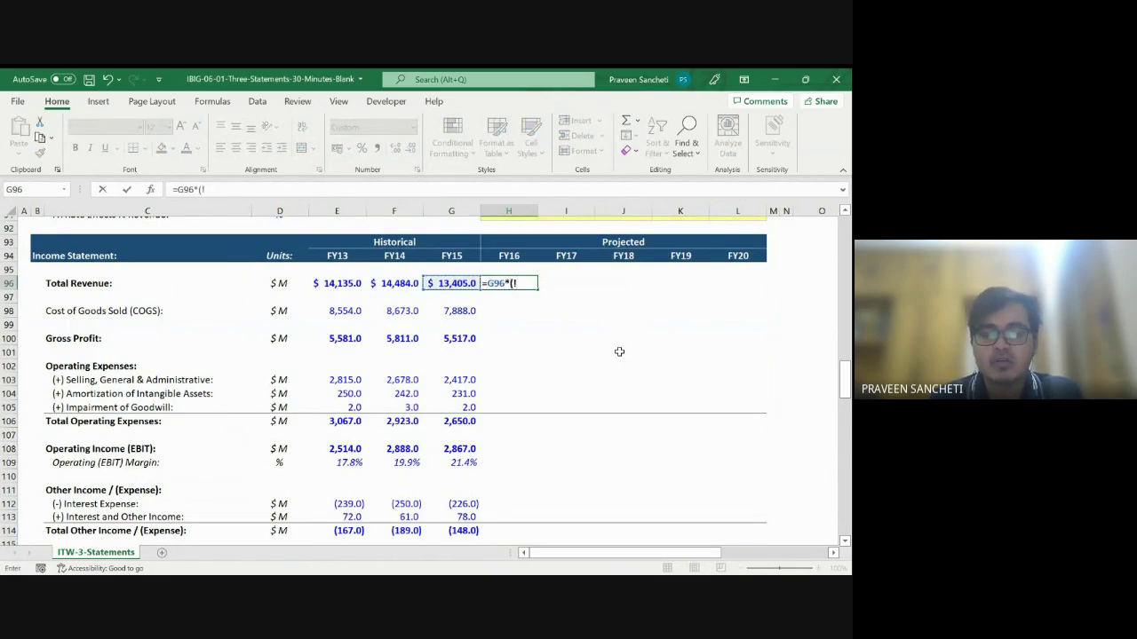
{"action": "type", "text": "+"}
{"action": "scroll", "coordinate": [616, 323], "scroll_direction": "up", "scroll_amount": 9}
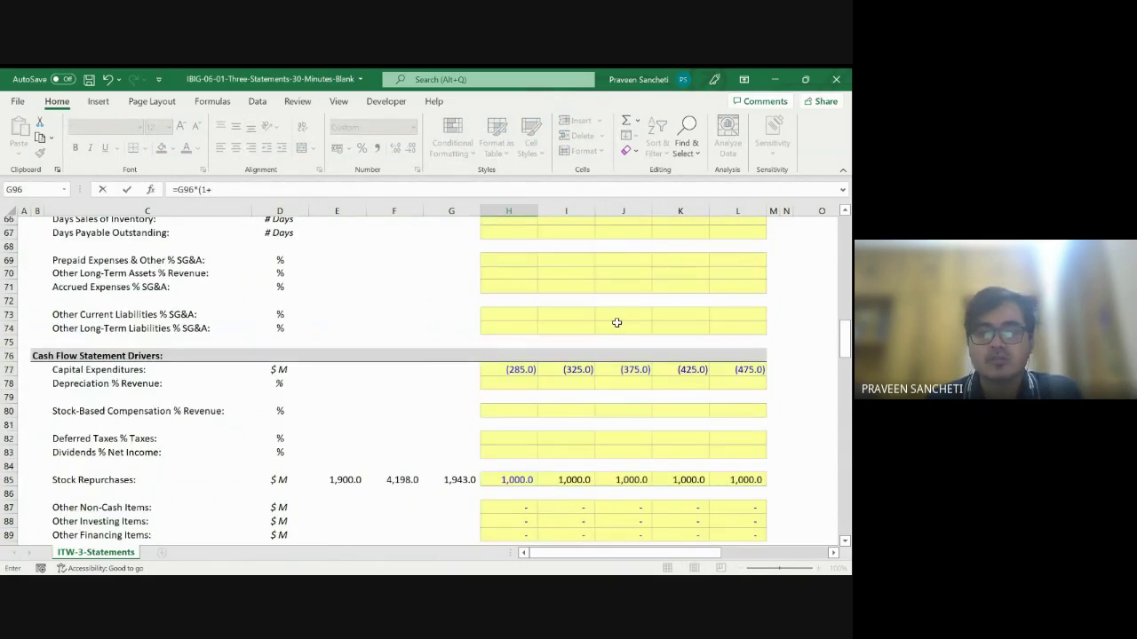
{"action": "scroll", "coordinate": [616, 322], "scroll_direction": "up", "scroll_amount": 8}
{"action": "left_click", "coordinate": [516, 295]}
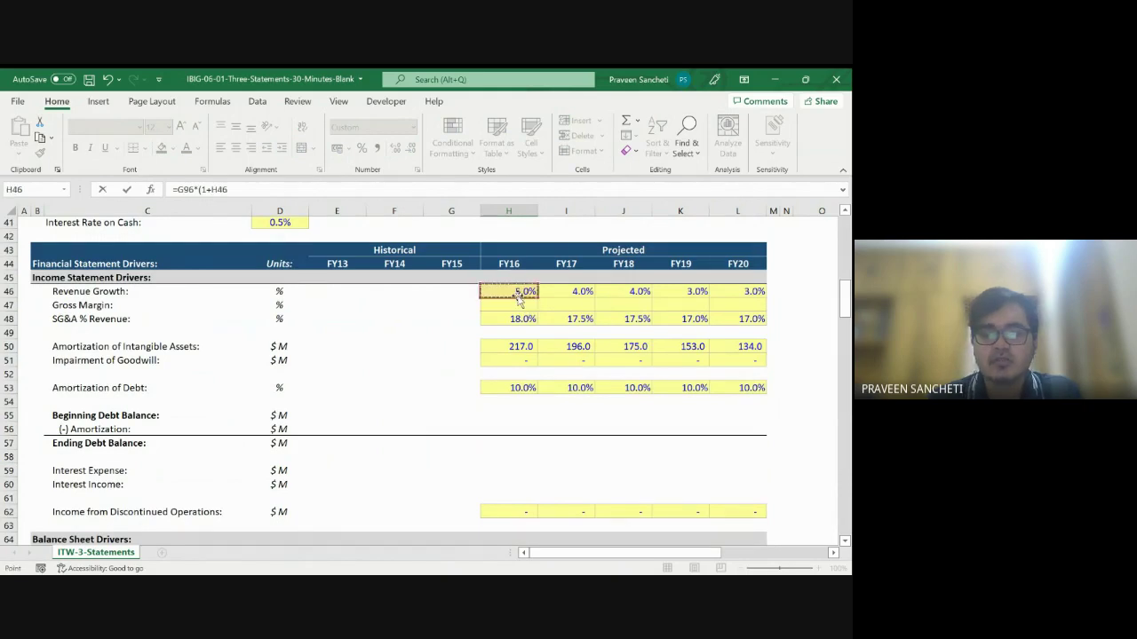
{"action": "type", "text": ")"}
{"action": "key", "text": "ctrl+Return"}
Copy the FY16 Total Revenue formula across the projected years FY17 to FY20, through L96
{"action": "key", "text": "shift+Right"}
{"action": "key", "text": "shift+Right"}
{"action": "key", "text": "shift+Right"}
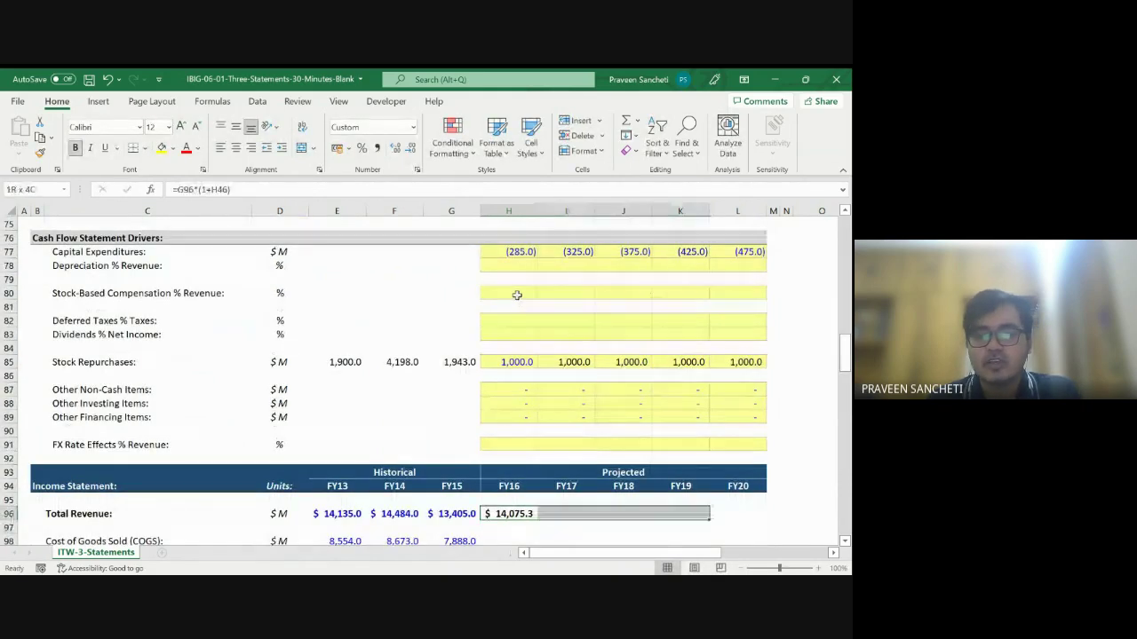
{"action": "key", "text": "shift+Right"}
{"action": "key", "text": "ctrl+r"}
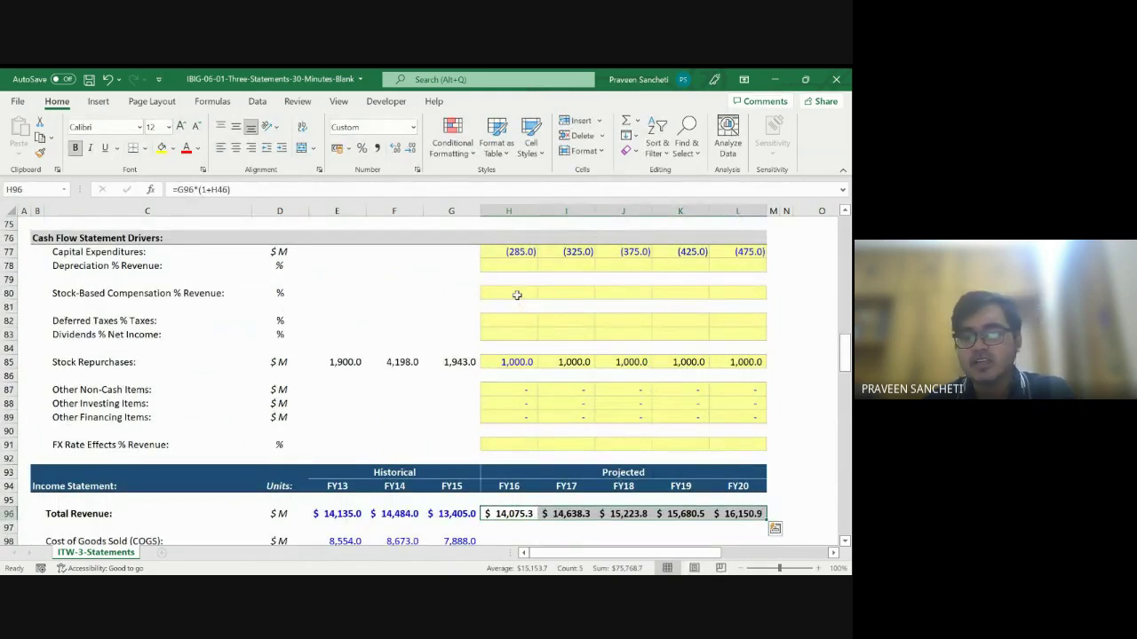
Set the FY16 Revenue Growth driver to 10% and return to the FY16 Cost of Goods Sold cell
{"action": "scroll", "coordinate": [517, 295], "scroll_direction": "up", "scroll_amount": 18}
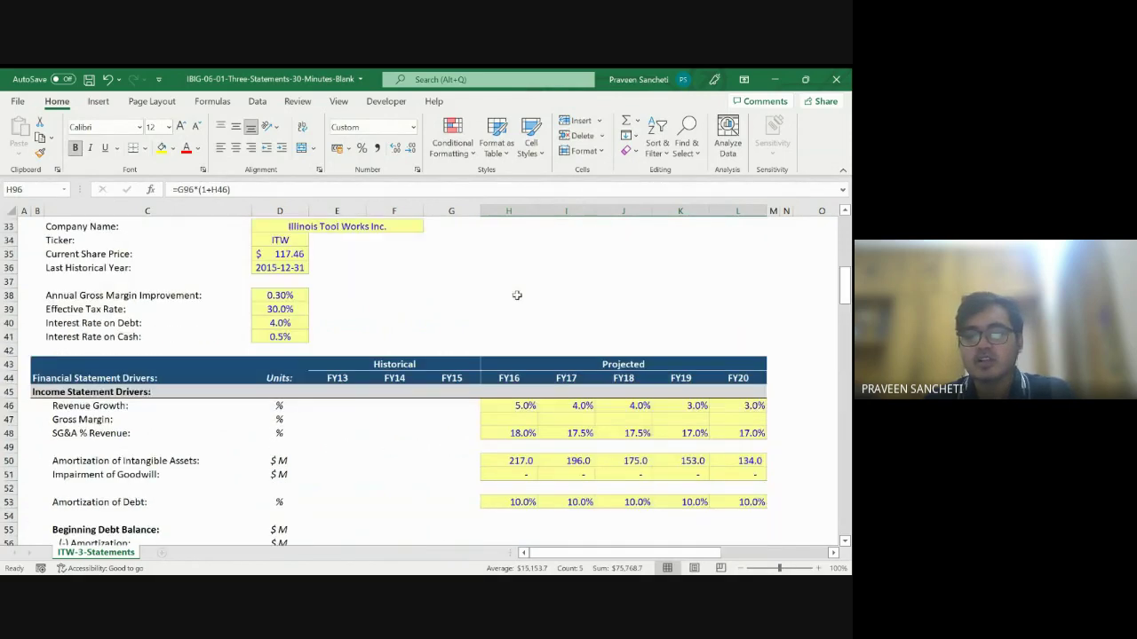
{"action": "scroll", "coordinate": [517, 295], "scroll_direction": "down", "scroll_amount": 6}
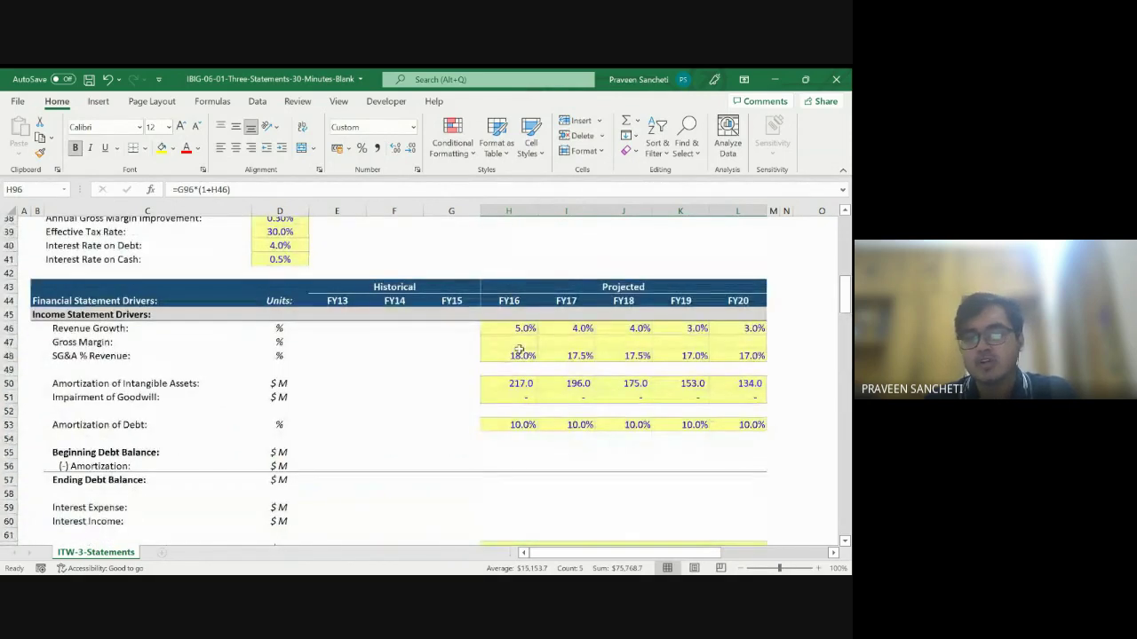
{"action": "left_click", "coordinate": [516, 330]}
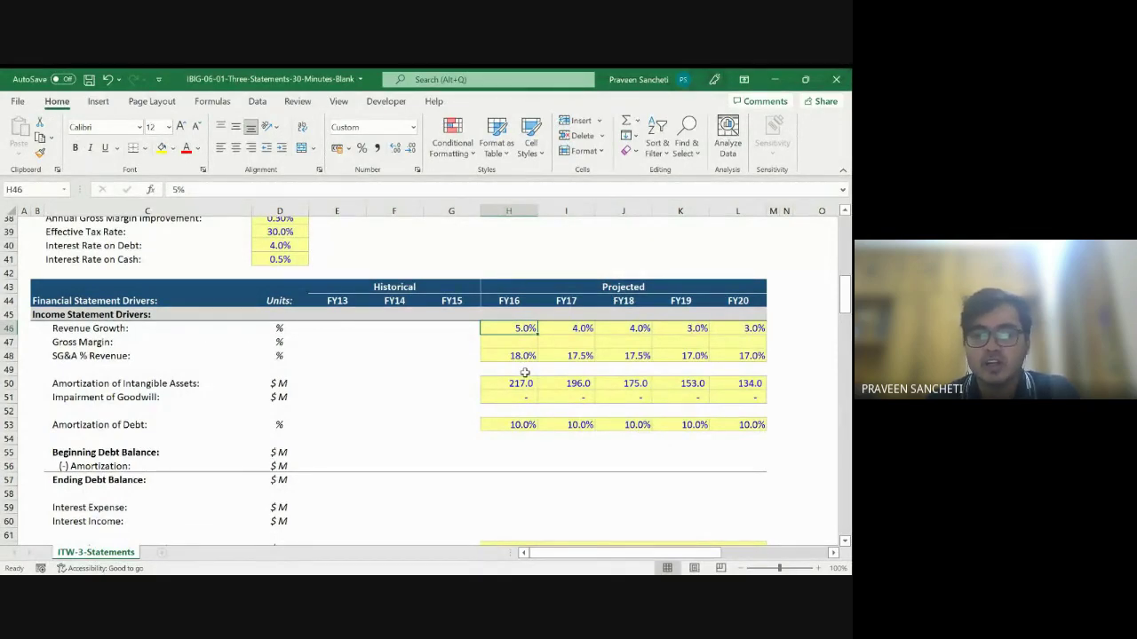
{"action": "type", "text": "10%"}
{"action": "scroll", "coordinate": [525, 439], "scroll_direction": "down", "scroll_amount": 6}
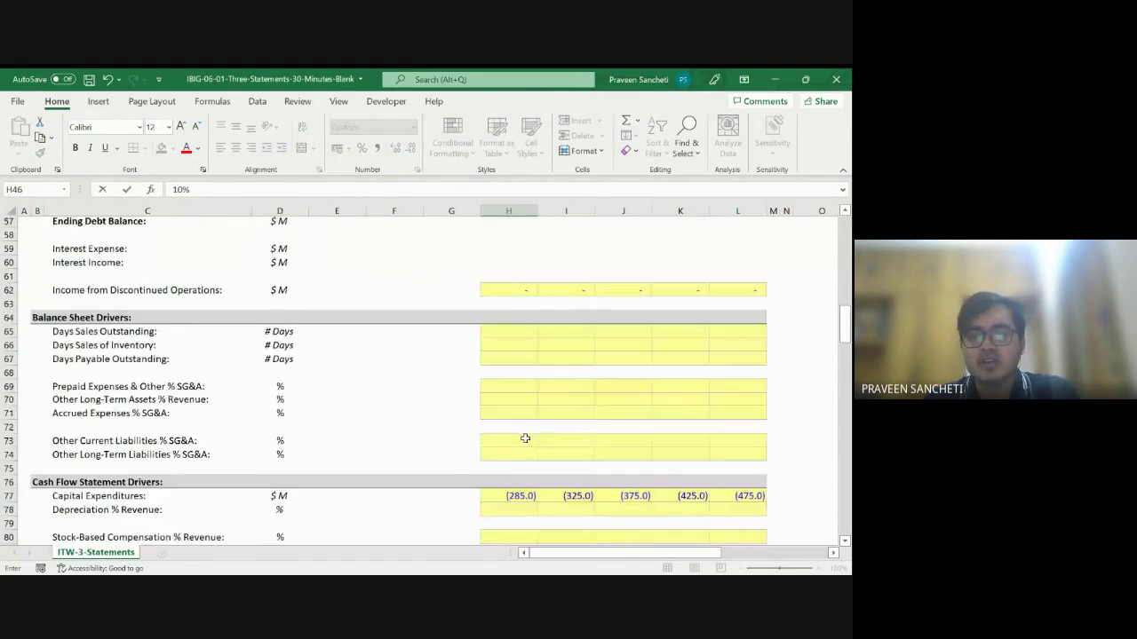
{"action": "scroll", "coordinate": [525, 439], "scroll_direction": "down", "scroll_amount": 11}
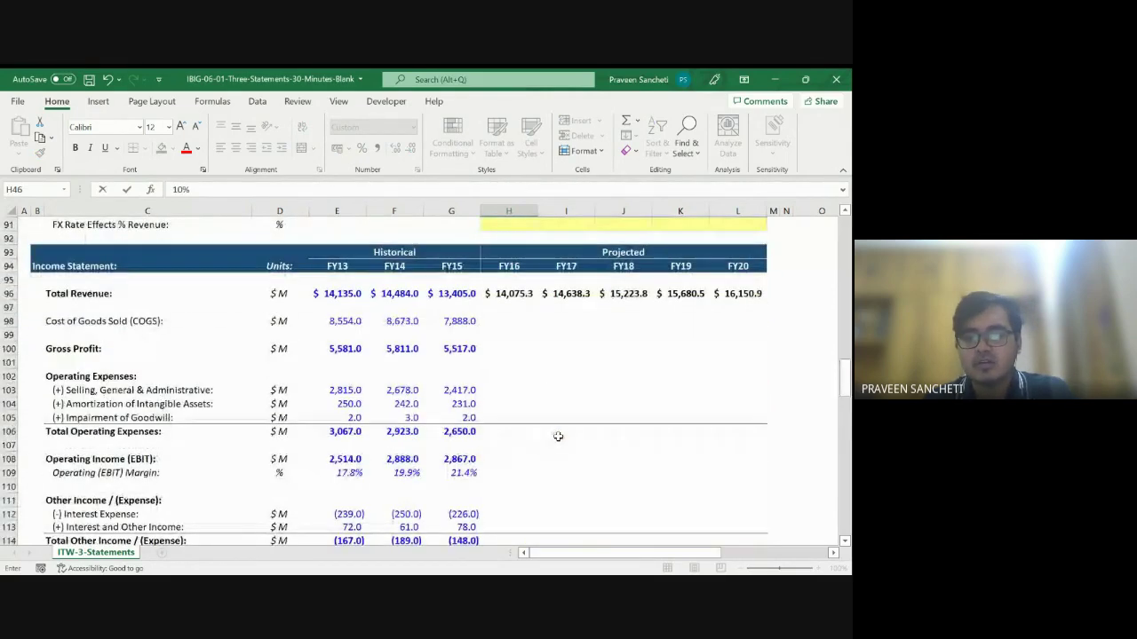
{"action": "left_click", "coordinate": [512, 321]}
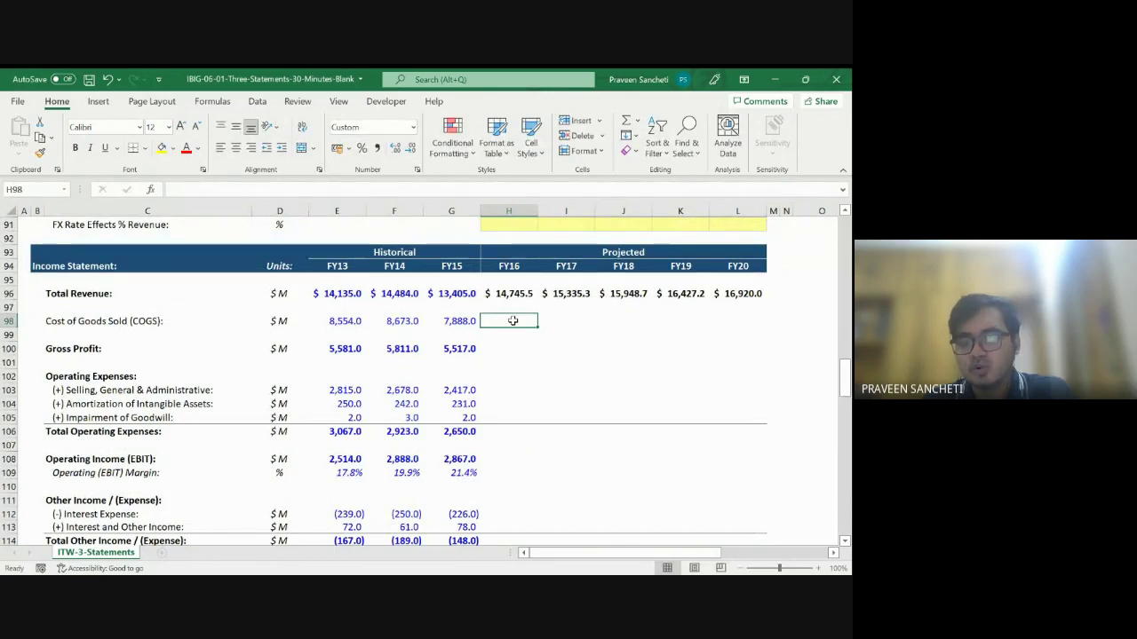
{"action": "scroll", "coordinate": [512, 320], "scroll_direction": "up", "scroll_amount": 8}
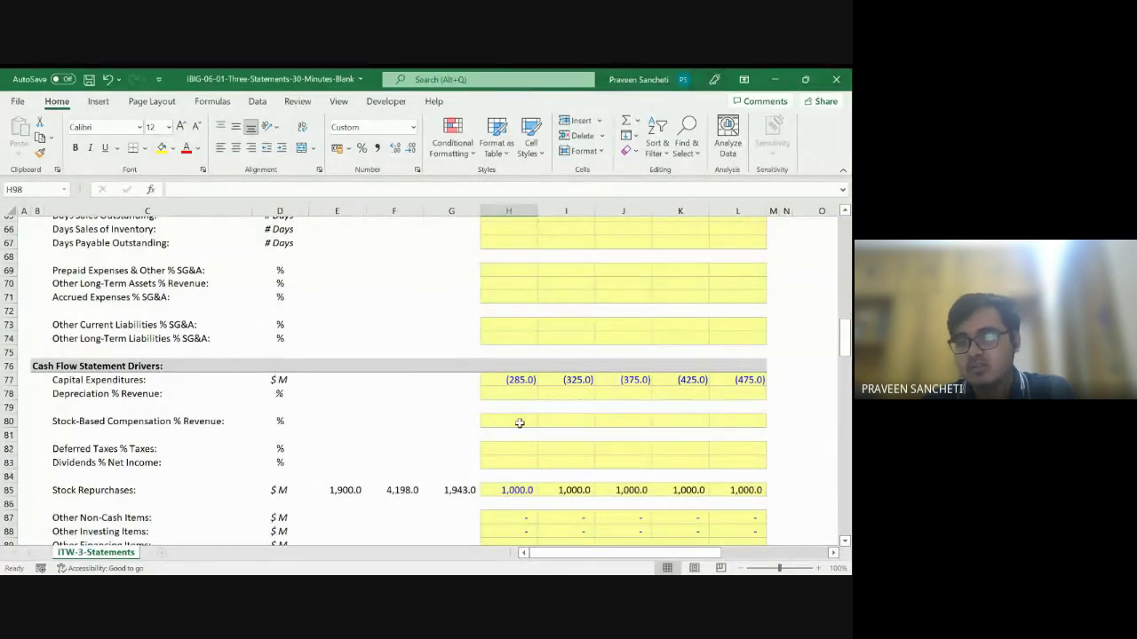
{"action": "scroll", "coordinate": [521, 415], "scroll_direction": "up", "scroll_amount": 8}
{"action": "scroll", "coordinate": [519, 424], "scroll_direction": "up", "scroll_amount": 7}
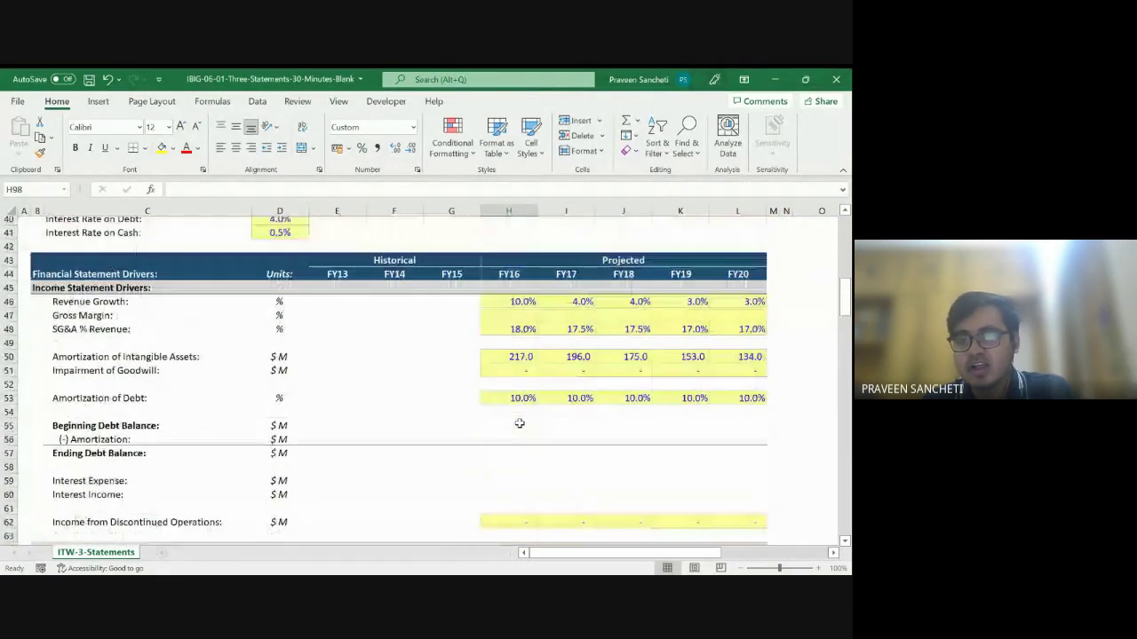
{"action": "scroll", "coordinate": [520, 424], "scroll_direction": "down", "scroll_amount": 5}
{"action": "scroll", "coordinate": [519, 424], "scroll_direction": "down", "scroll_amount": 1}
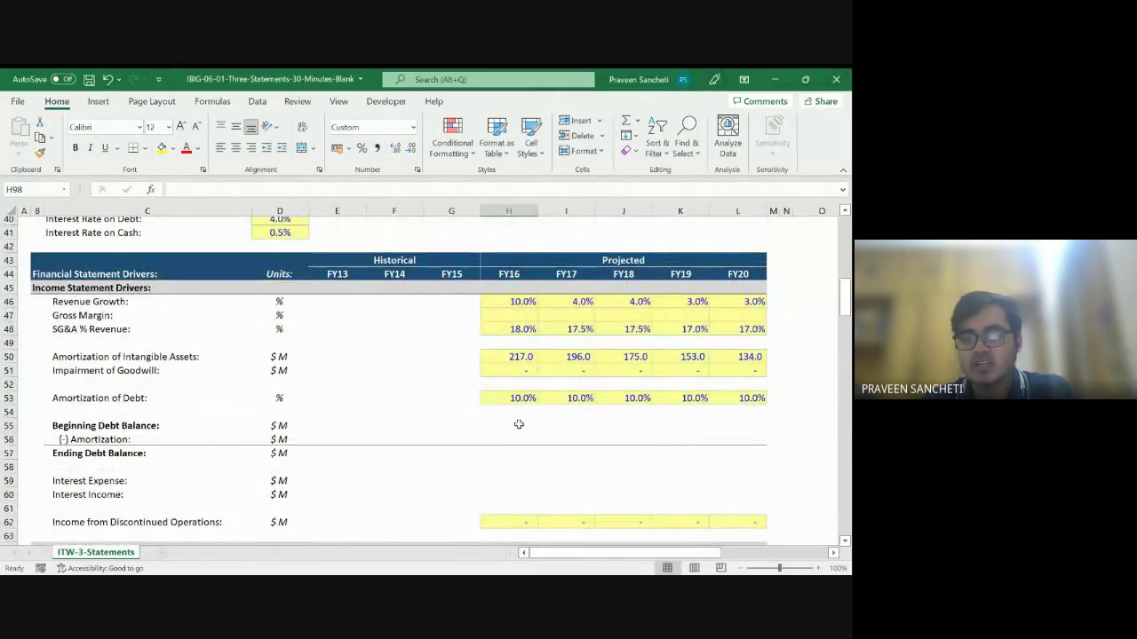
Close the three-statements workbook without saving and switch to a blank workbook
{"action": "scroll", "coordinate": [519, 425], "scroll_direction": "down", "scroll_amount": 15}
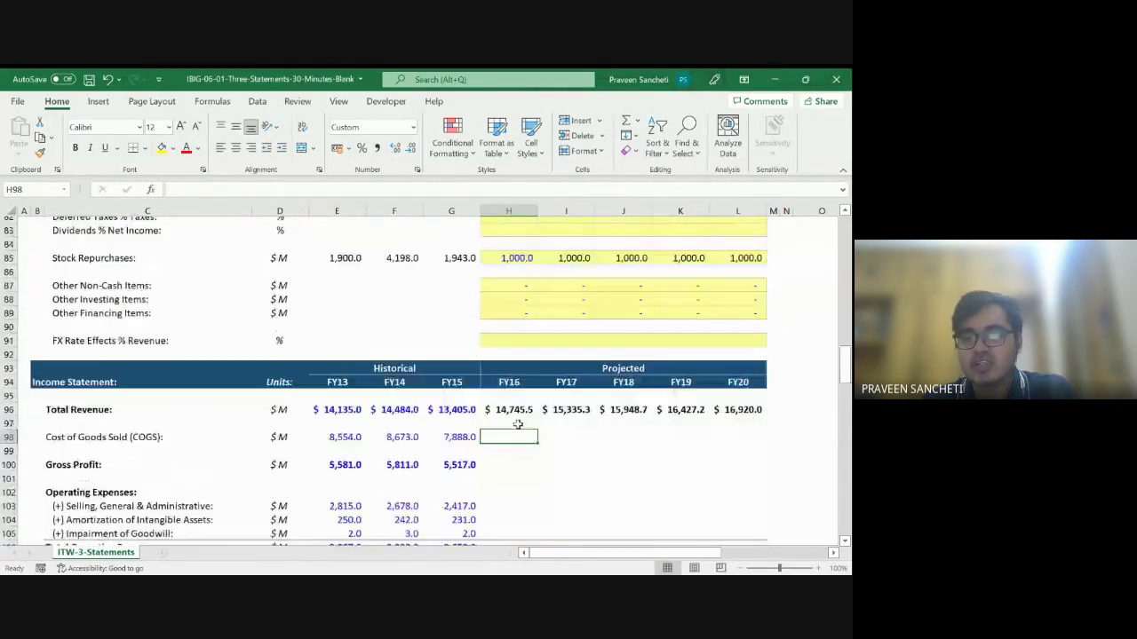
{"action": "scroll", "coordinate": [518, 424], "scroll_direction": "down", "scroll_amount": 1}
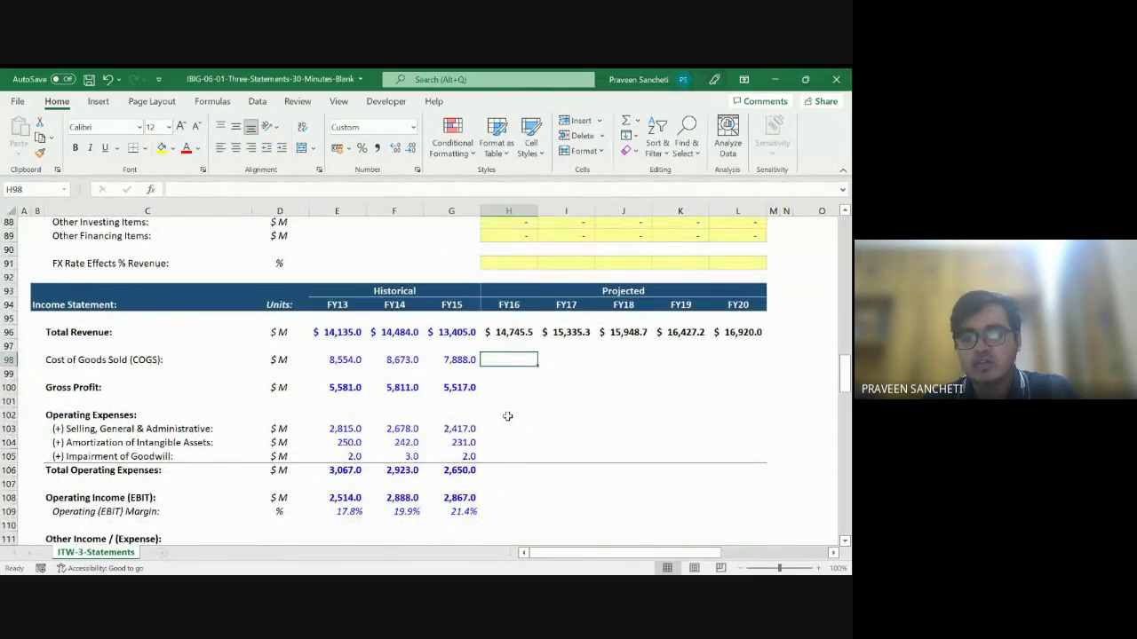
{"action": "key", "text": "ctrl+w"}
{"action": "key", "text": "Tab"}
{"action": "key", "text": "Return"}
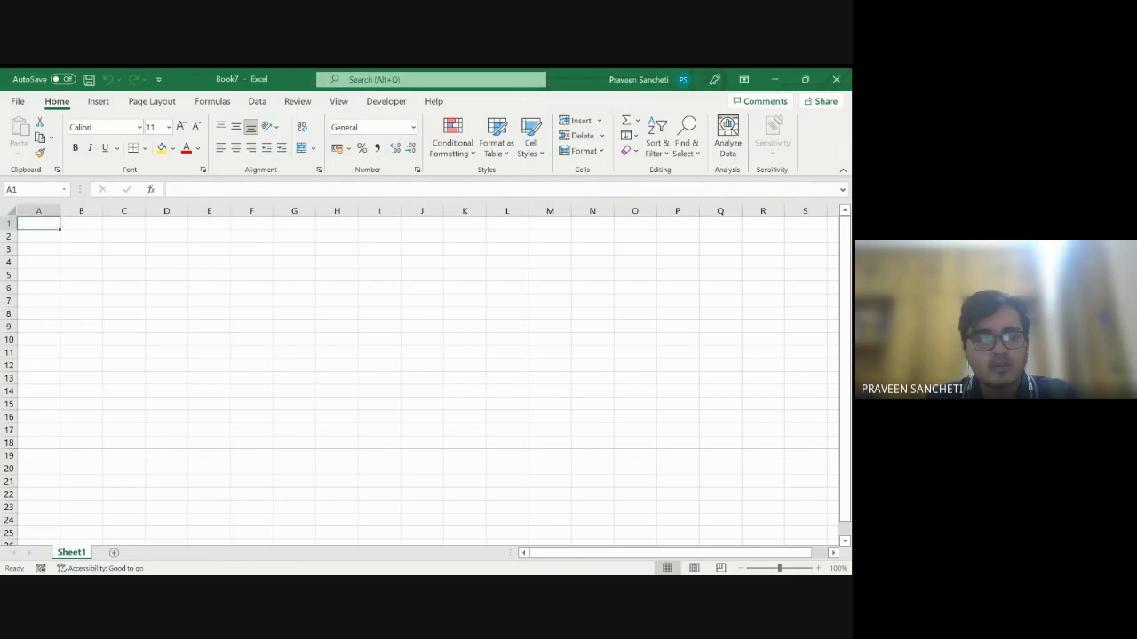
Enter the heading "Birlasoft:" in cell B2 of the blank sheet
{"action": "key", "text": "Right"}
{"action": "key", "text": "Down"}
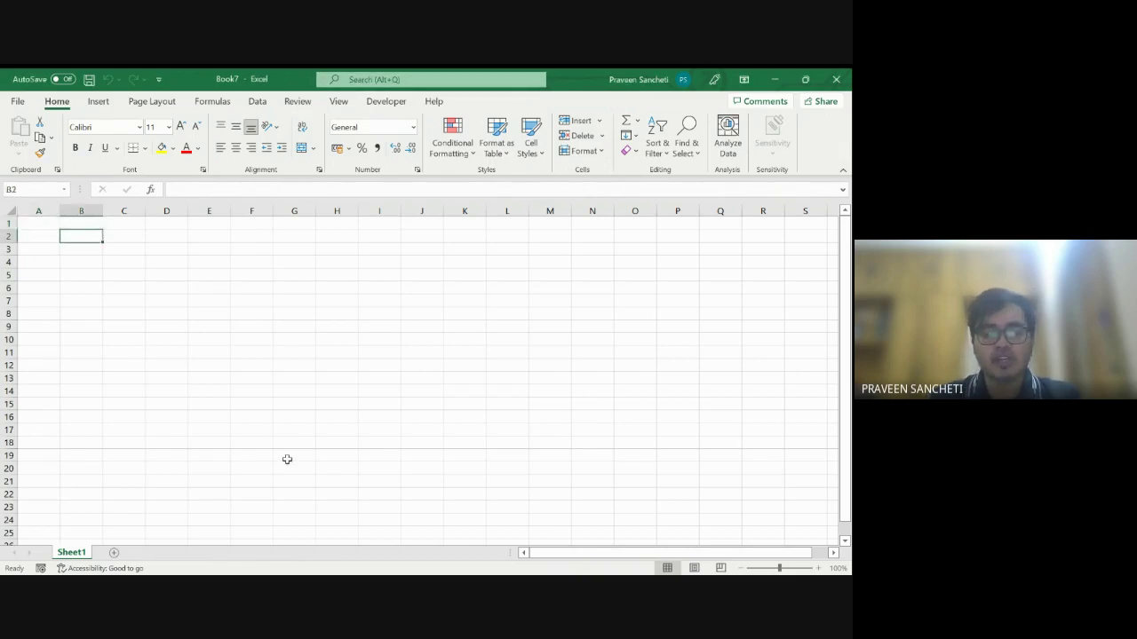
{"action": "type", "text": "Birlasof"}
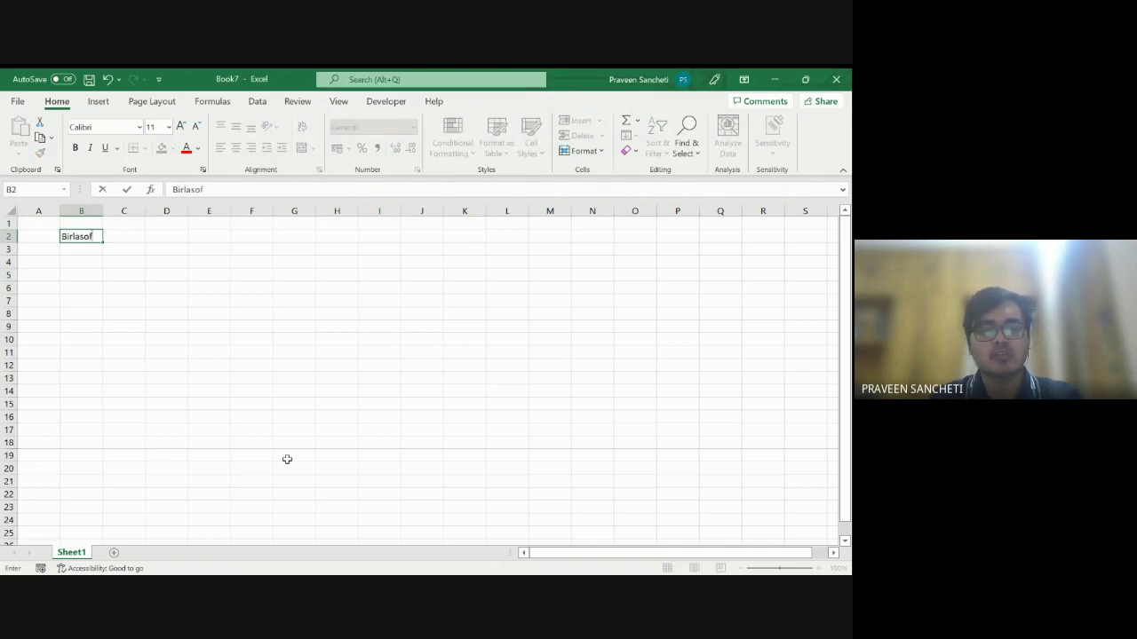
{"action": "type", "text": "t:"}
{"action": "key", "text": "Return"}
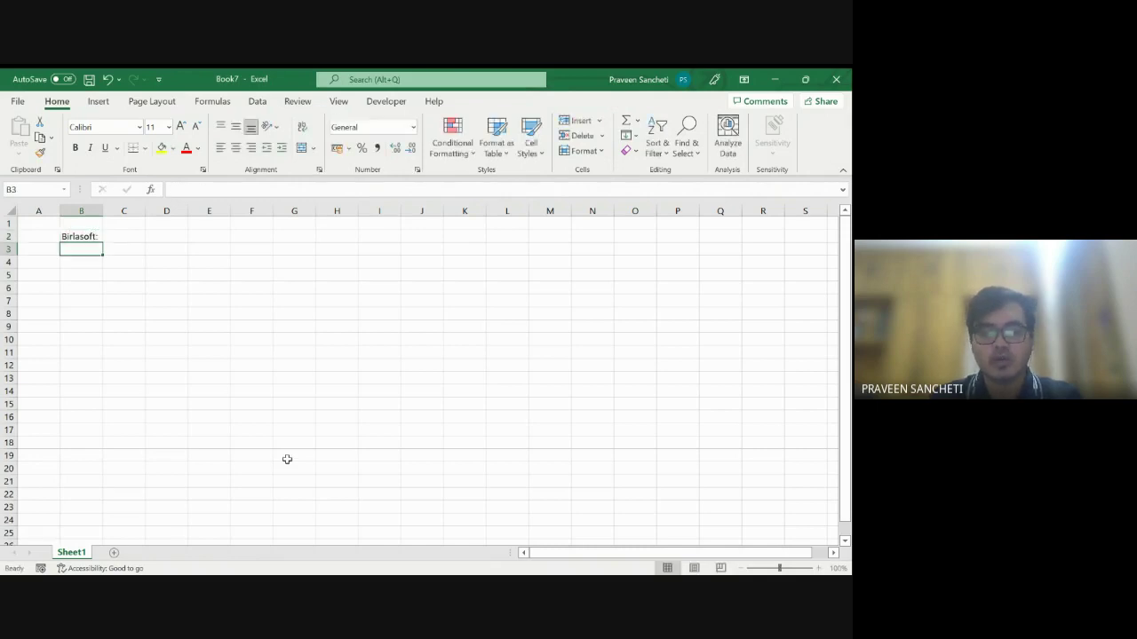
List "1. Corporate Presentations" in B3 with the source "Company website / BSE" in F3
{"action": "type", "text": "1. Corporat"}
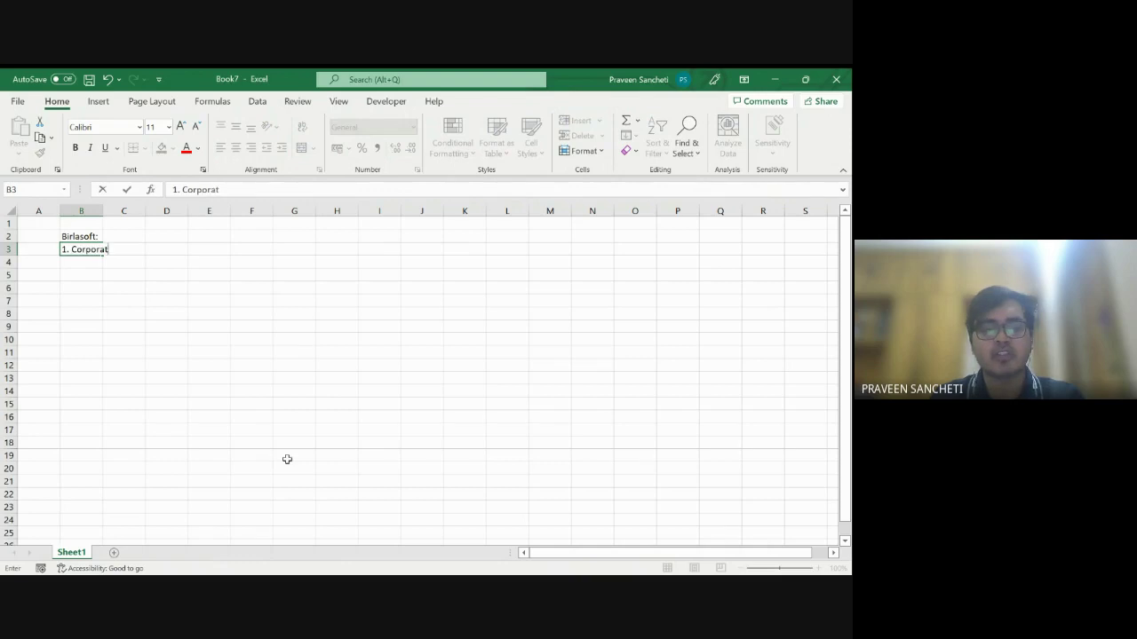
{"action": "type", "text": "e Presen"}
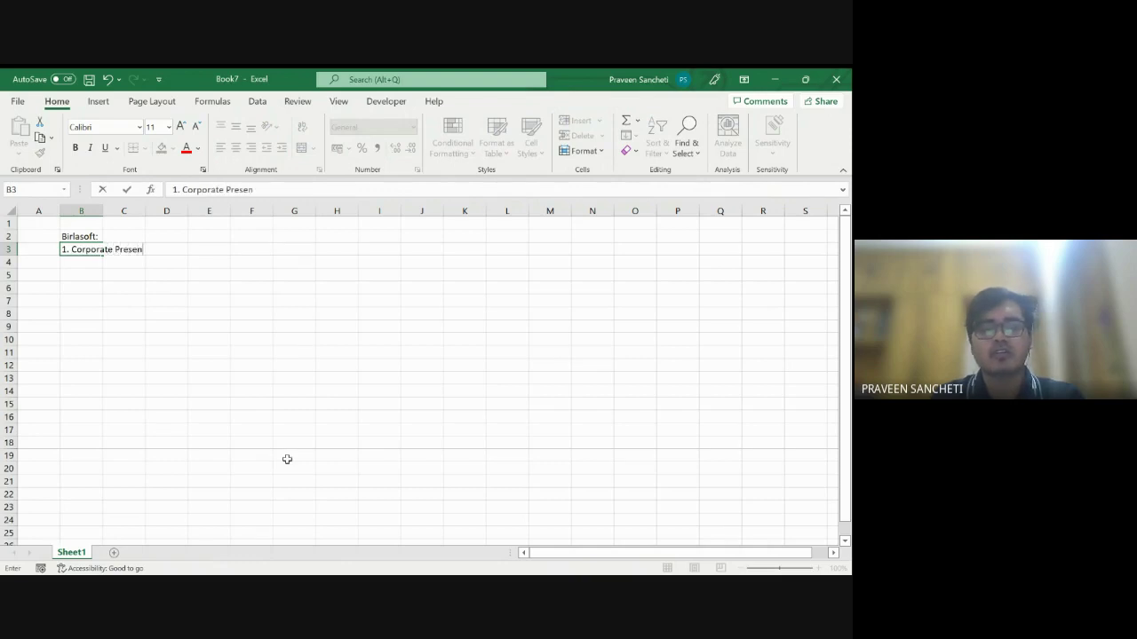
{"action": "type", "text": "tations"}
{"action": "key", "text": "Right"}
{"action": "key", "text": "Right"}
{"action": "key", "text": "Right"}
{"action": "key", "text": "Right"}
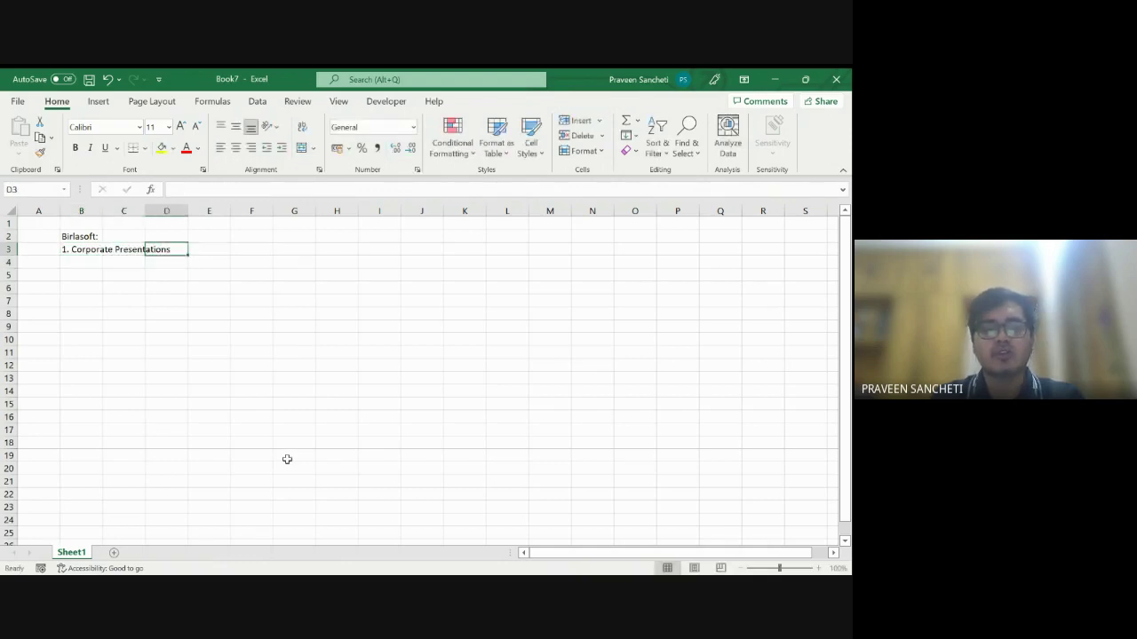
{"action": "type", "text": "Comp"}
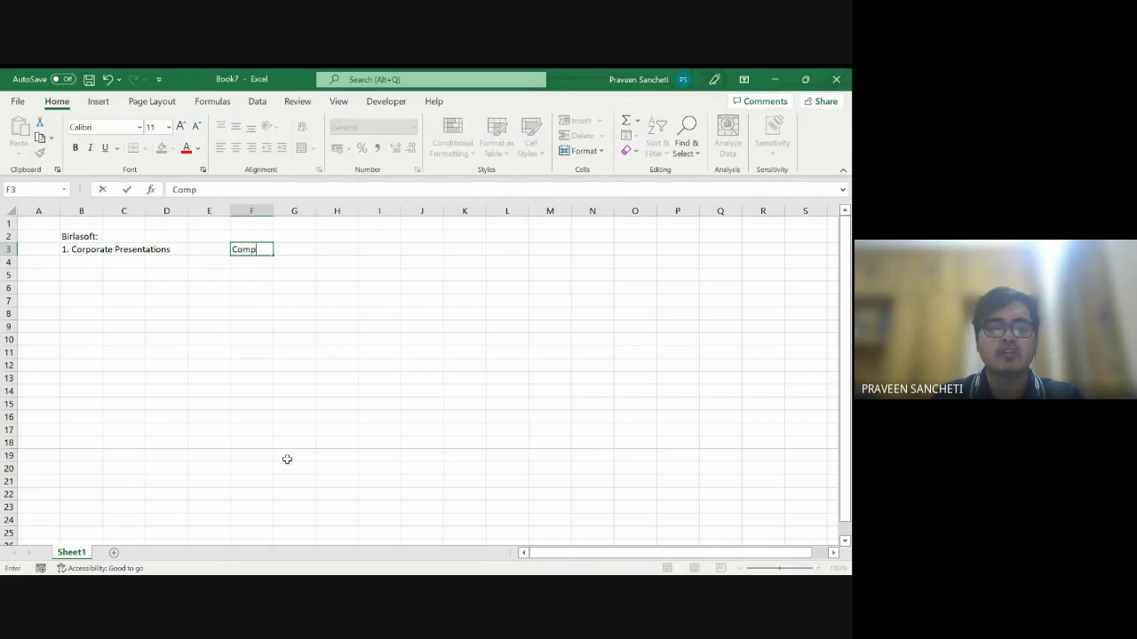
{"action": "type", "text": "any website"}
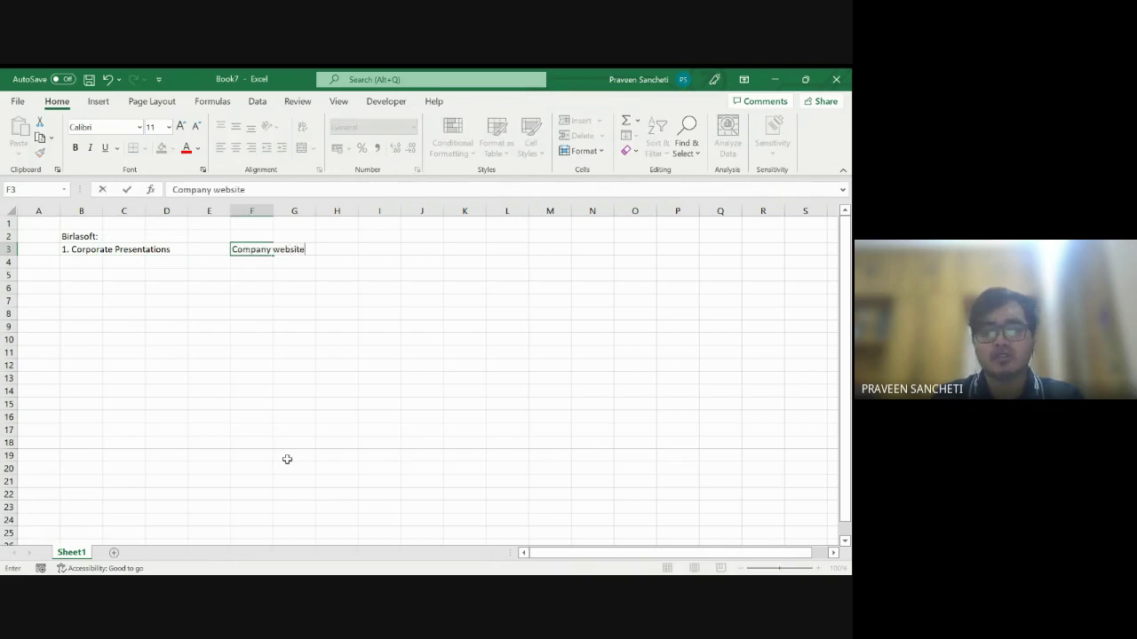
{"action": "type", "text": " / BSE"}
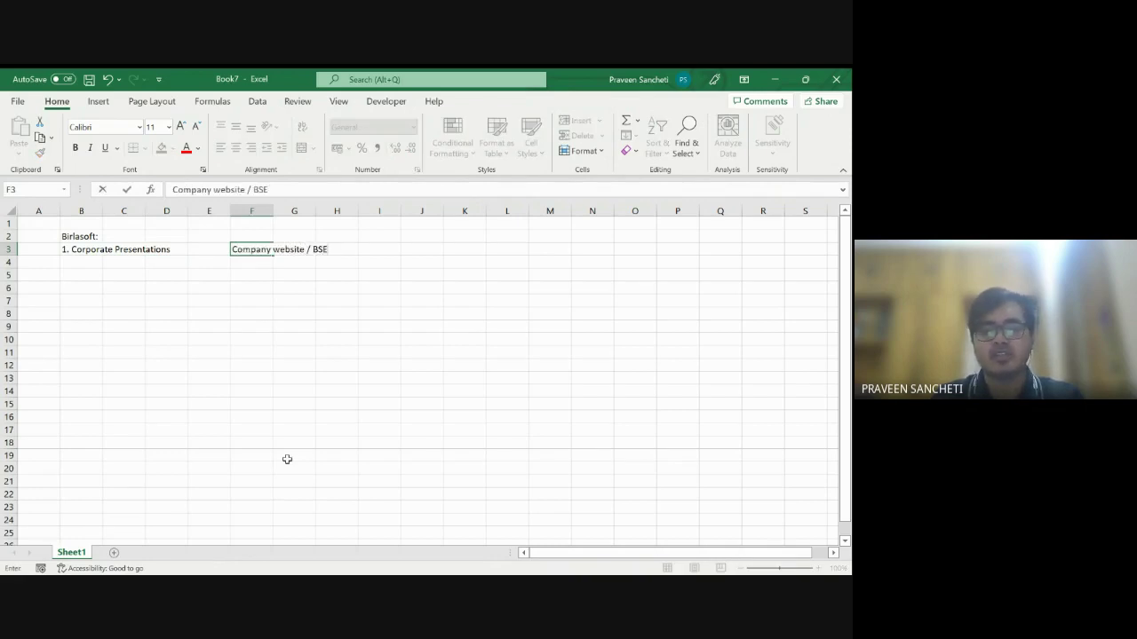
{"action": "key", "text": "Return"}
Add the second list item, "2. Historical Financials", in cell B4
{"action": "key", "text": "Left"}
{"action": "key", "text": "Left"}
{"action": "key", "text": "Left"}
{"action": "key", "text": "Left"}
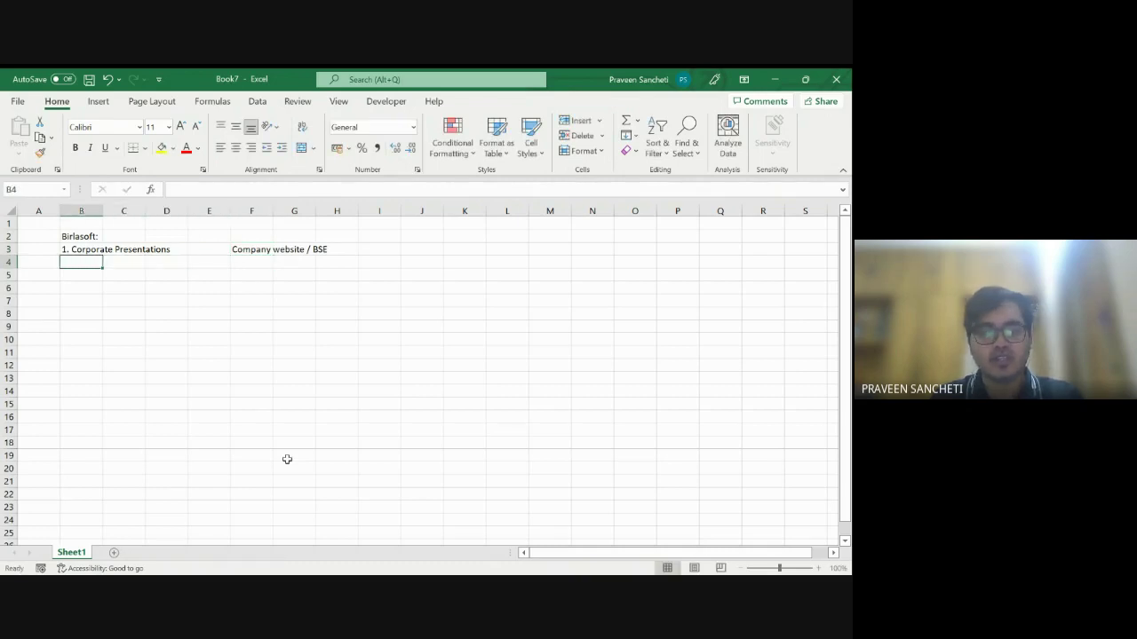
{"action": "type", "text": "2."}
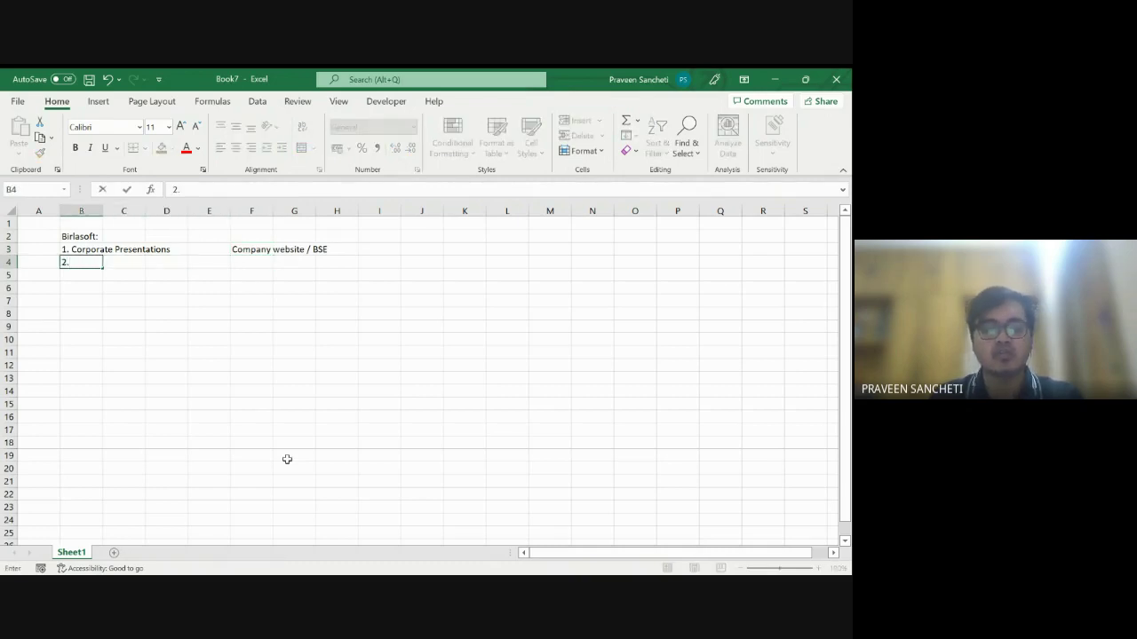
{"action": "key", "text": "ctrl+Return"}
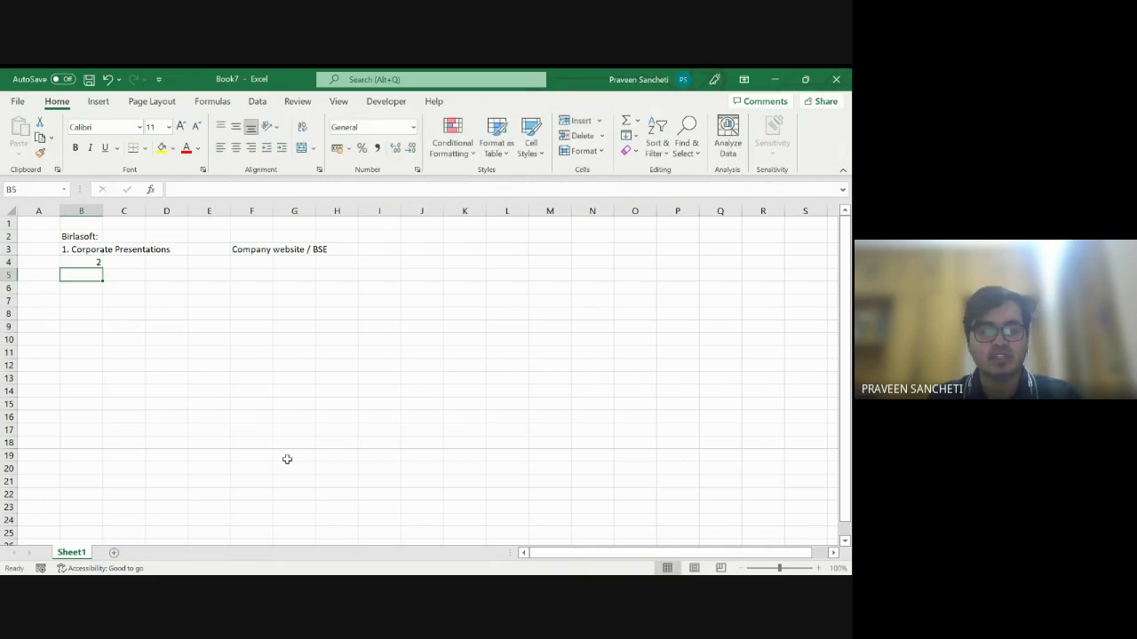
{"action": "key", "text": "F2"}
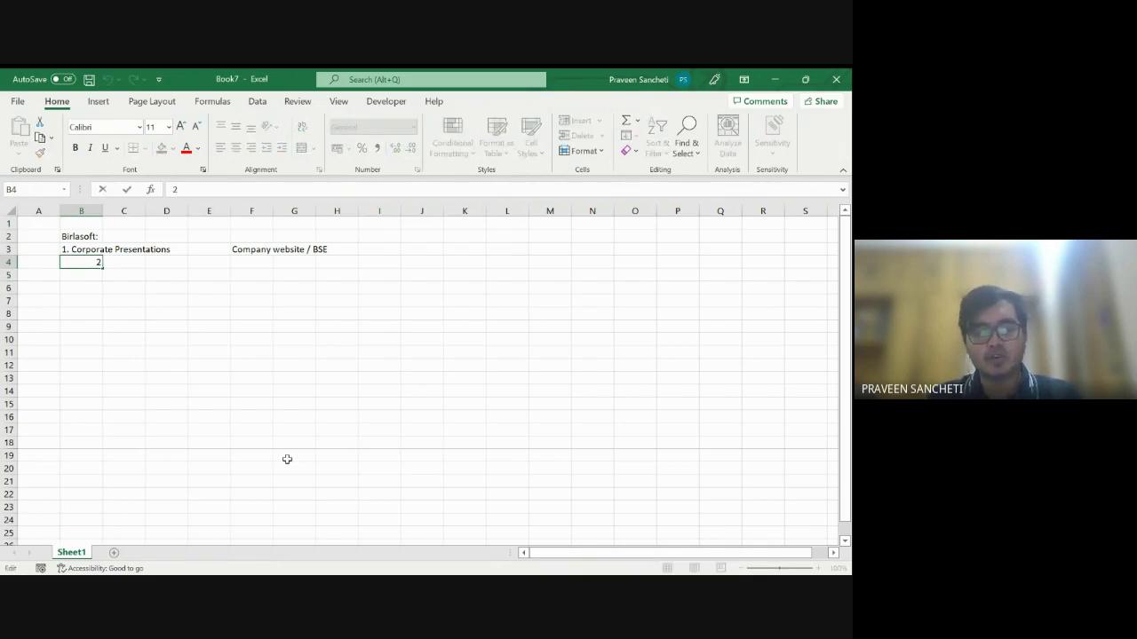
{"action": "type", "text": "."}
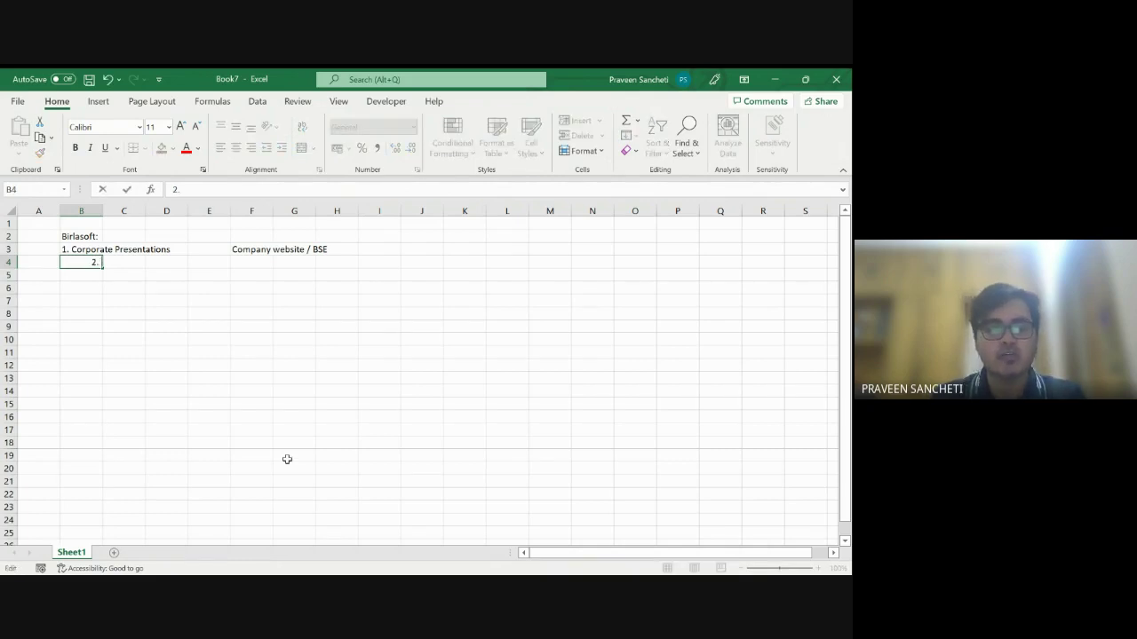
{"action": "type", "text": " Histor"}
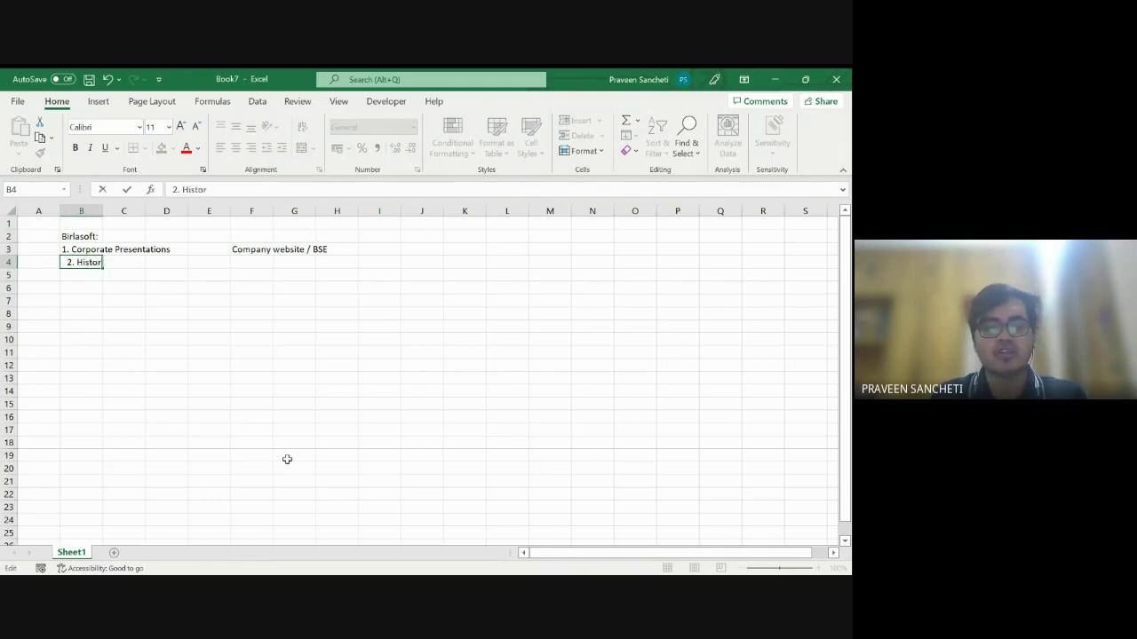
{"action": "type", "text": "ical Financials"}
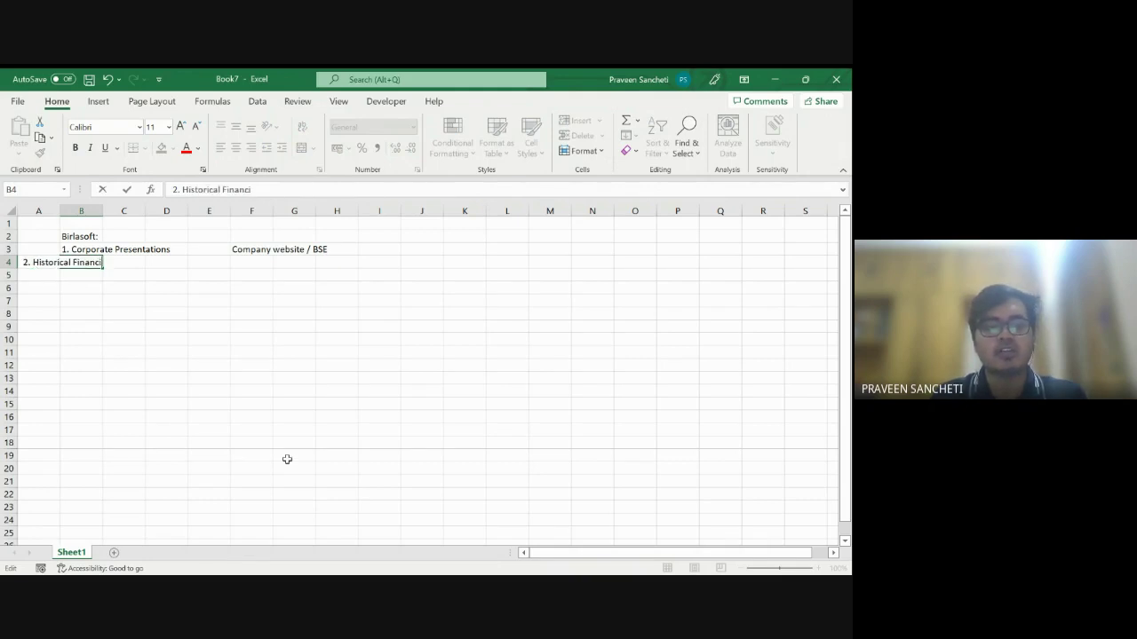
{"action": "key", "text": "Return"}
Fill the "Company website / BSE" source note down from F3 into F4 beside Historical Financials
{"action": "key", "text": "Up"}
{"action": "key", "text": "Right"}
{"action": "key", "text": "Right"}
{"action": "key", "text": "Right"}
{"action": "key", "text": "Right"}
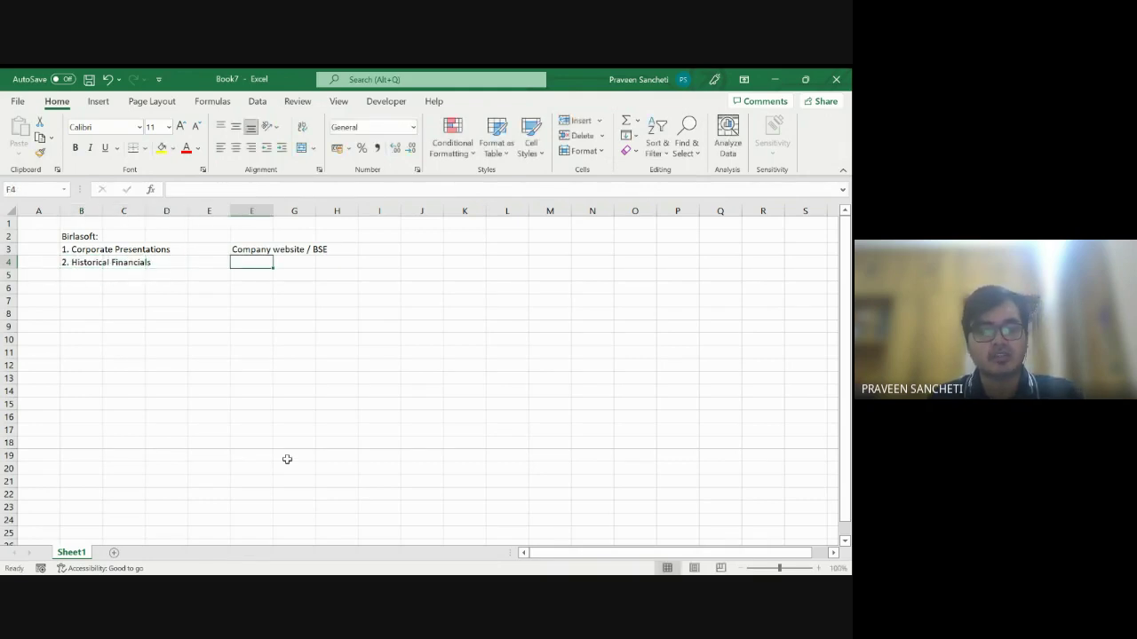
{"action": "key", "text": "ctrl+d"}
Add the third list item, "3. Research Reports", in cell B5
{"action": "key", "text": "Down"}
{"action": "key", "text": "Left"}
{"action": "key", "text": "Left"}
{"action": "key", "text": "Left"}
{"action": "key", "text": "Left"}
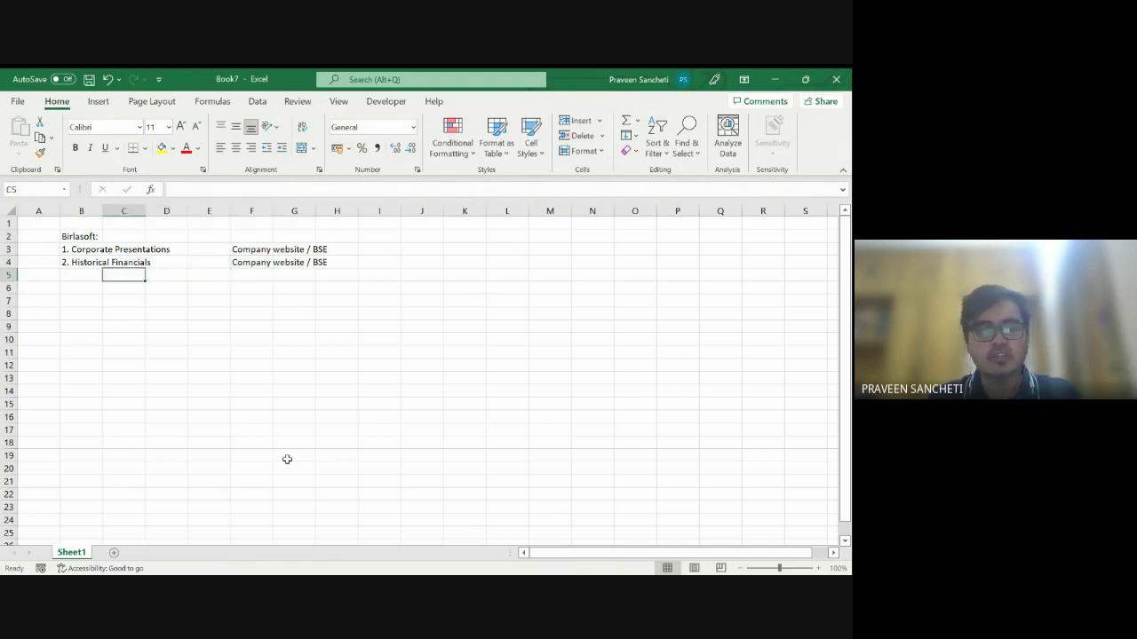
{"action": "type", "text": "3."}
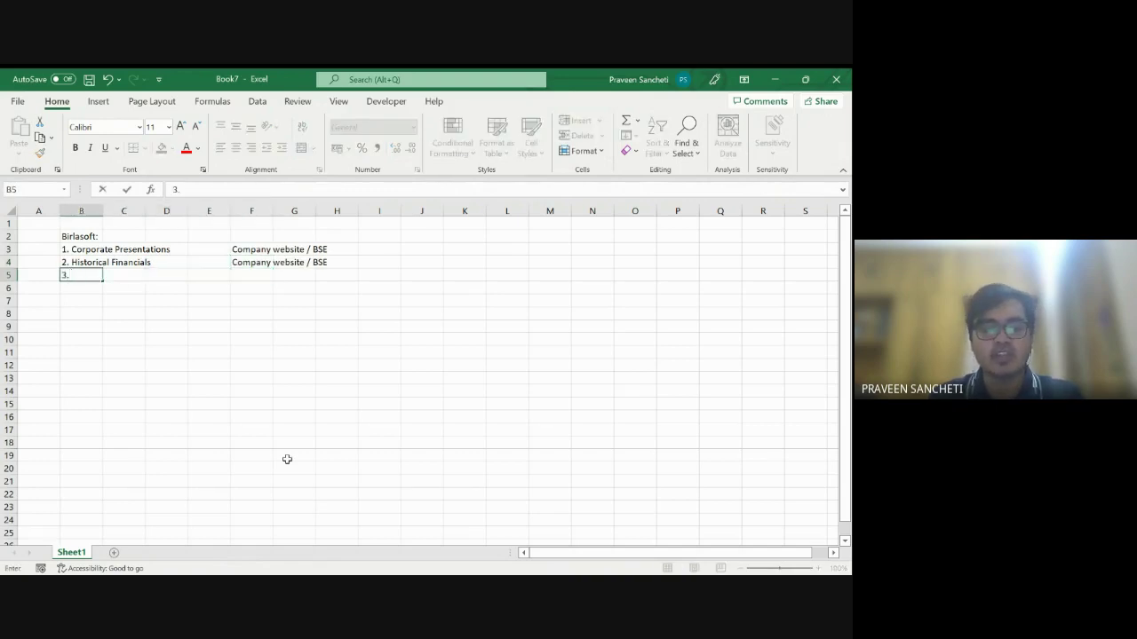
{"action": "type", "text": " Research R"}
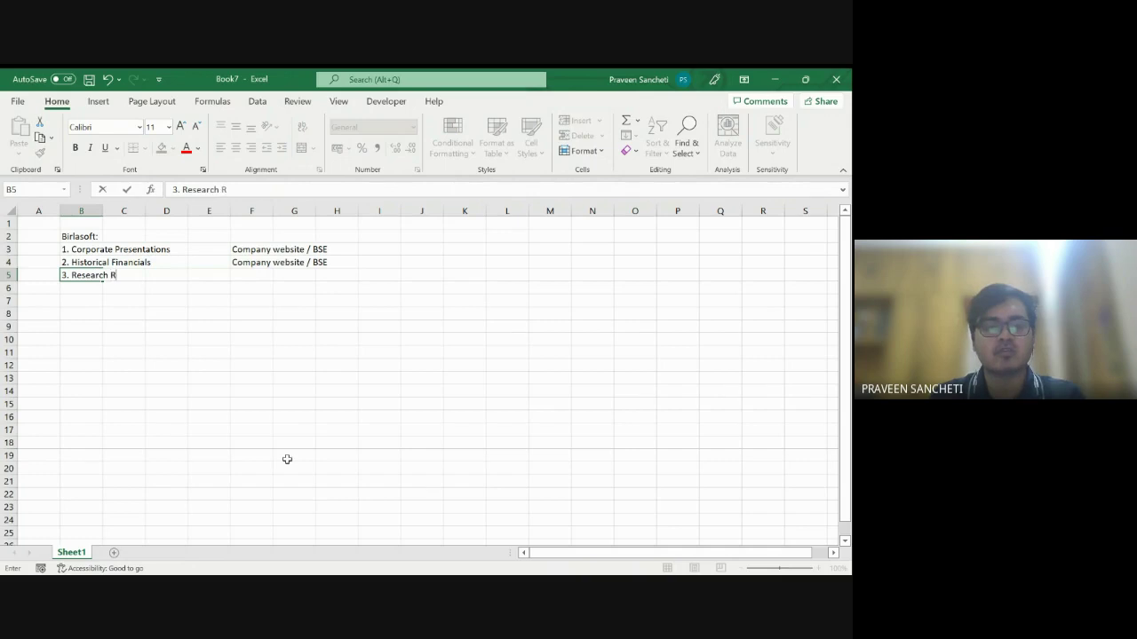
{"action": "type", "text": "eports"}
Enter "I will give" in F5 as the source of the research reports
{"action": "key", "text": "Right"}
{"action": "key", "text": "Right"}
{"action": "key", "text": "Right"}
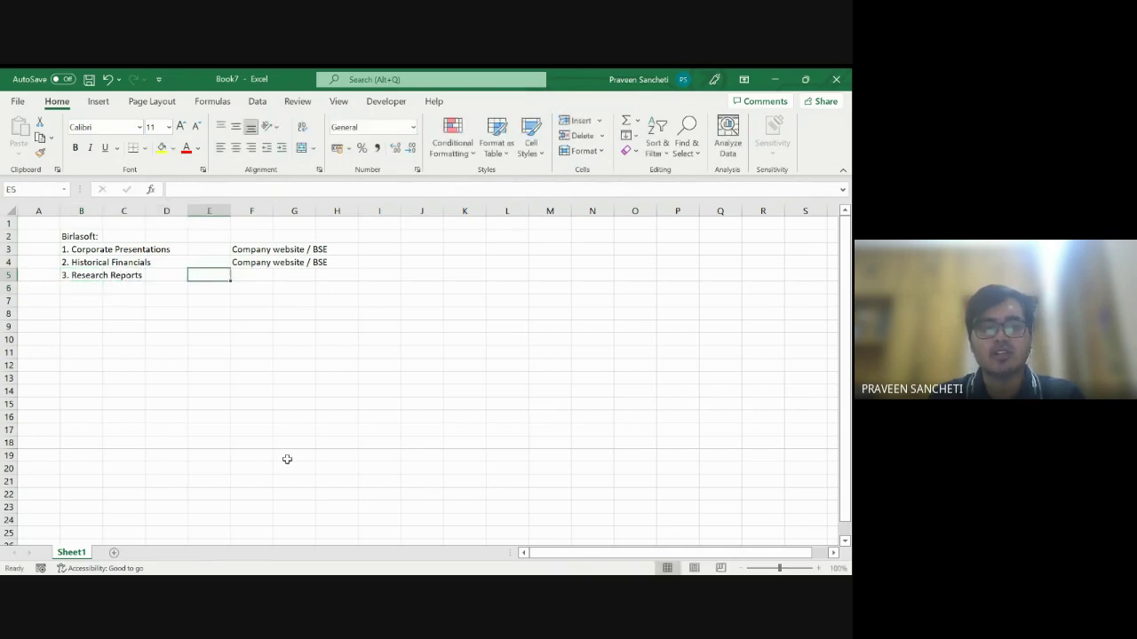
{"action": "key", "text": "Right"}
{"action": "type", "text": "I will giv"}
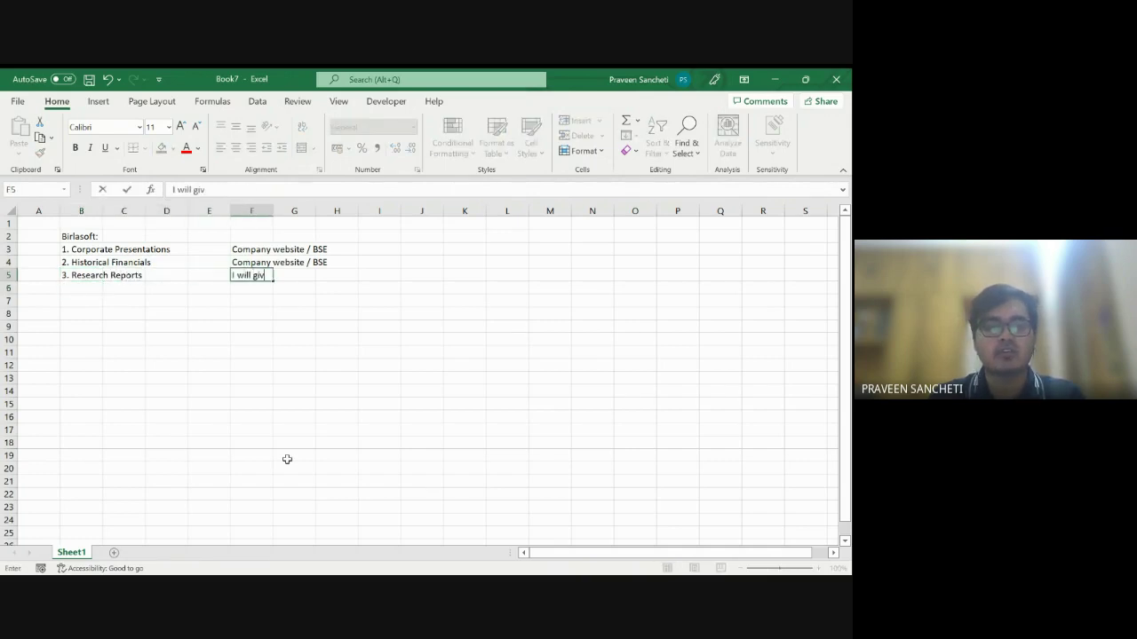
{"action": "type", "text": "e"}
{"action": "key", "text": "Return"}
Add the fourth list item, "4. Concalls", in cell B6
{"action": "key", "text": "Left"}
{"action": "key", "text": "Left"}
{"action": "key", "text": "Left"}
{"action": "key", "text": "Left"}
{"action": "type", "text": "4"}
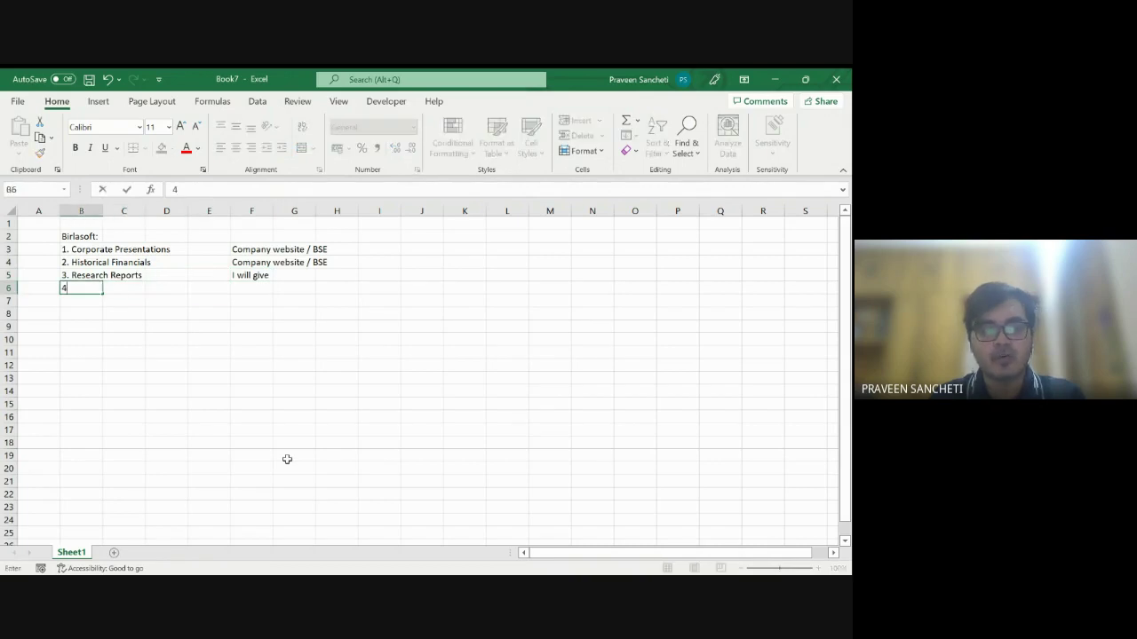
{"action": "type", "text": "."}
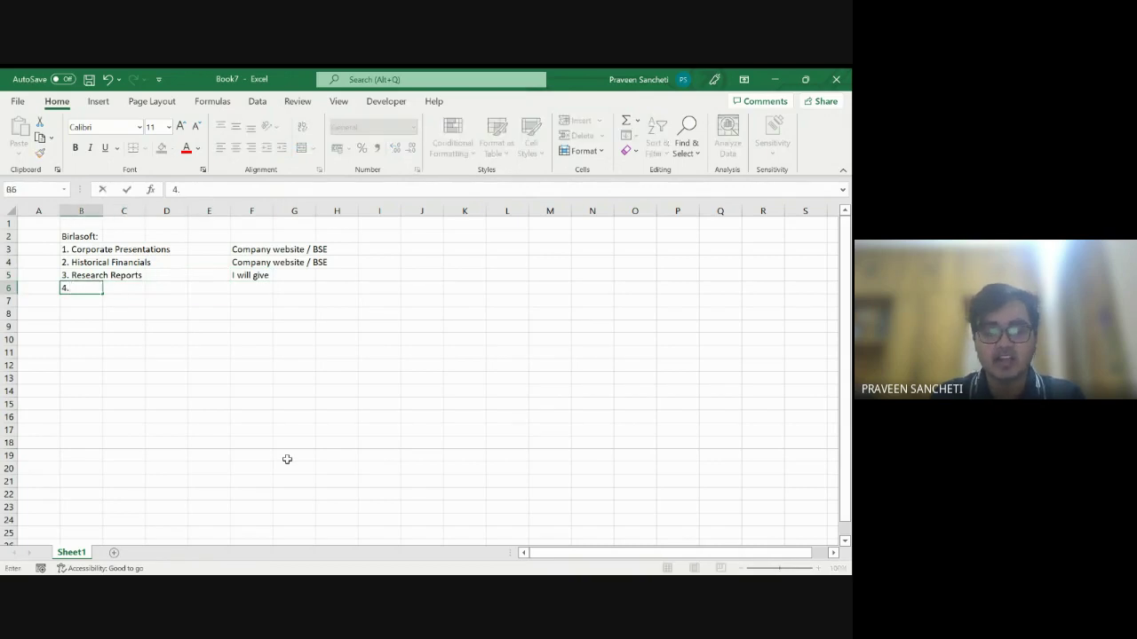
{"action": "type", "text": " Concalls"}
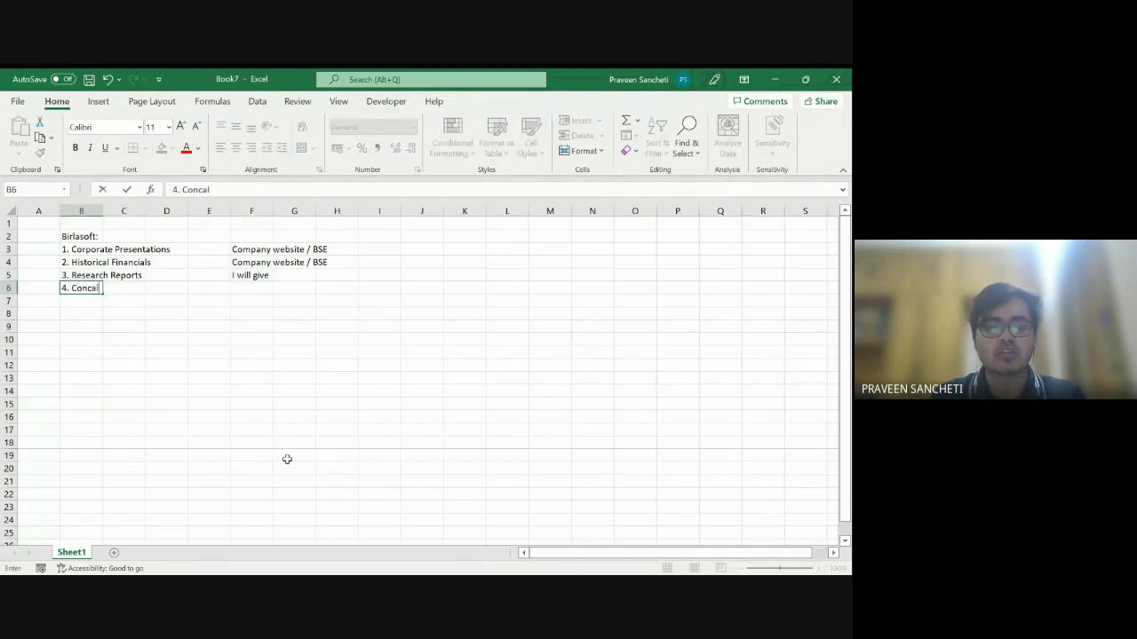
{"action": "key", "text": "ctrl+Return"}
Enter the source note "Transcript on their website" in F6 beside Concalls
{"action": "key", "text": "Right"}
{"action": "key", "text": "Right"}
{"action": "key", "text": "Right"}
{"action": "key", "text": "Right"}
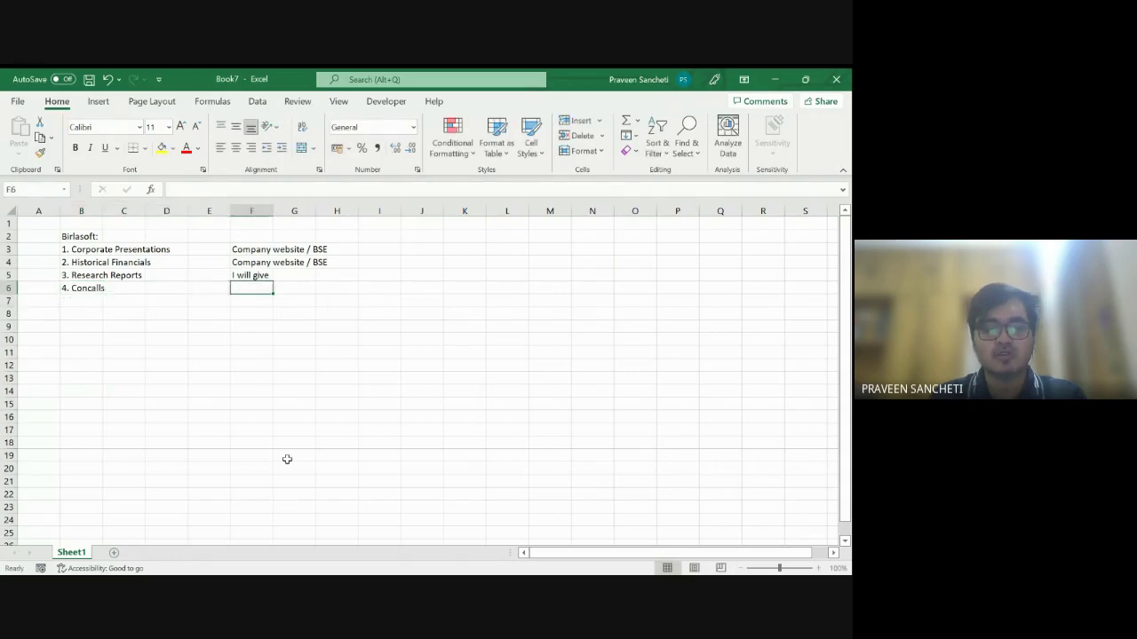
{"action": "type", "text": "Transcrp"}
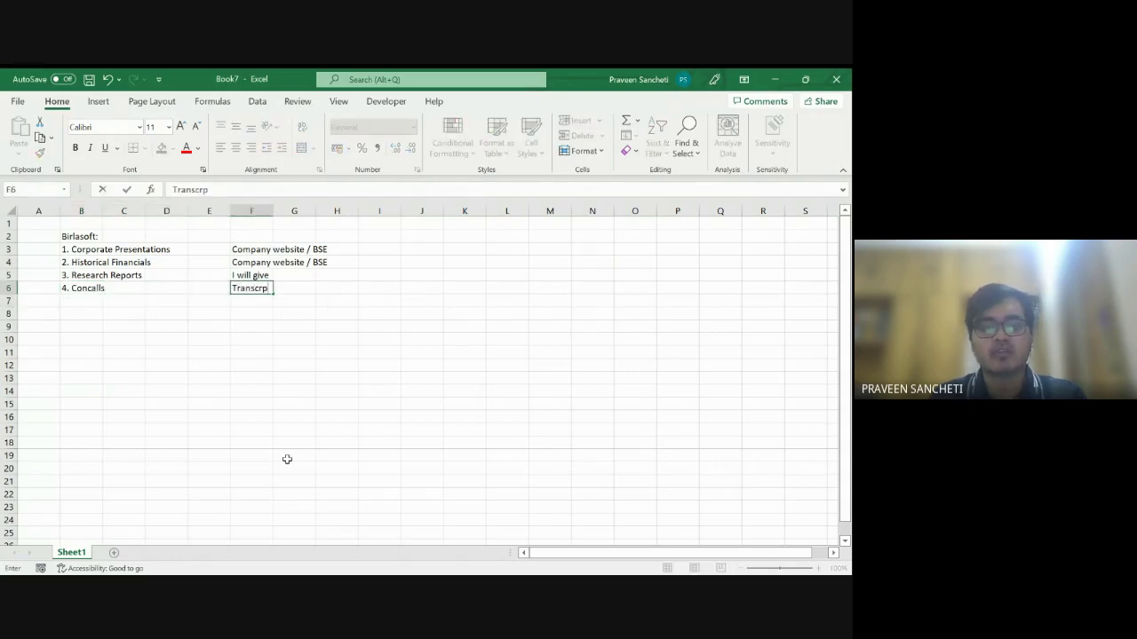
{"action": "key", "text": "BackSpace"}
{"action": "type", "text": "ipt on this we"}
{"action": "key", "text": "BackSpace"}
{"action": "key", "text": "BackSpace"}
{"action": "key", "text": "BackSpace"}
{"action": "key", "text": "BackSpace"}
{"action": "key", "text": "BackSpace"}
{"action": "type", "text": "eir website"}
{"action": "key", "text": "Return"}
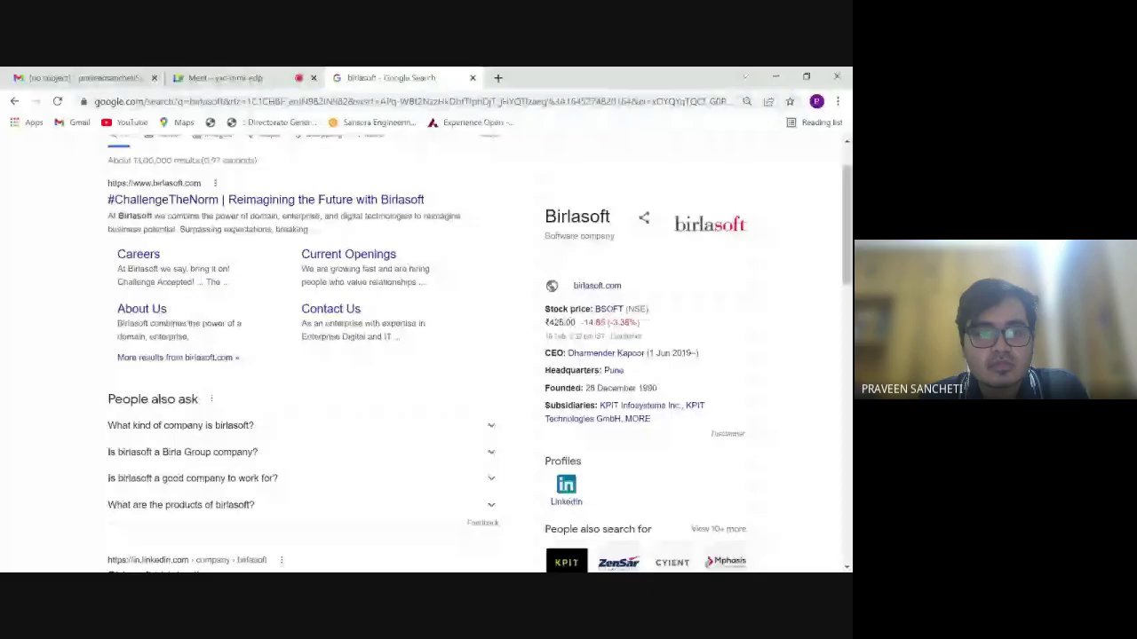
{"action": "scroll", "coordinate": [426, 364], "scroll_direction": "down", "scroll_amount": 3}
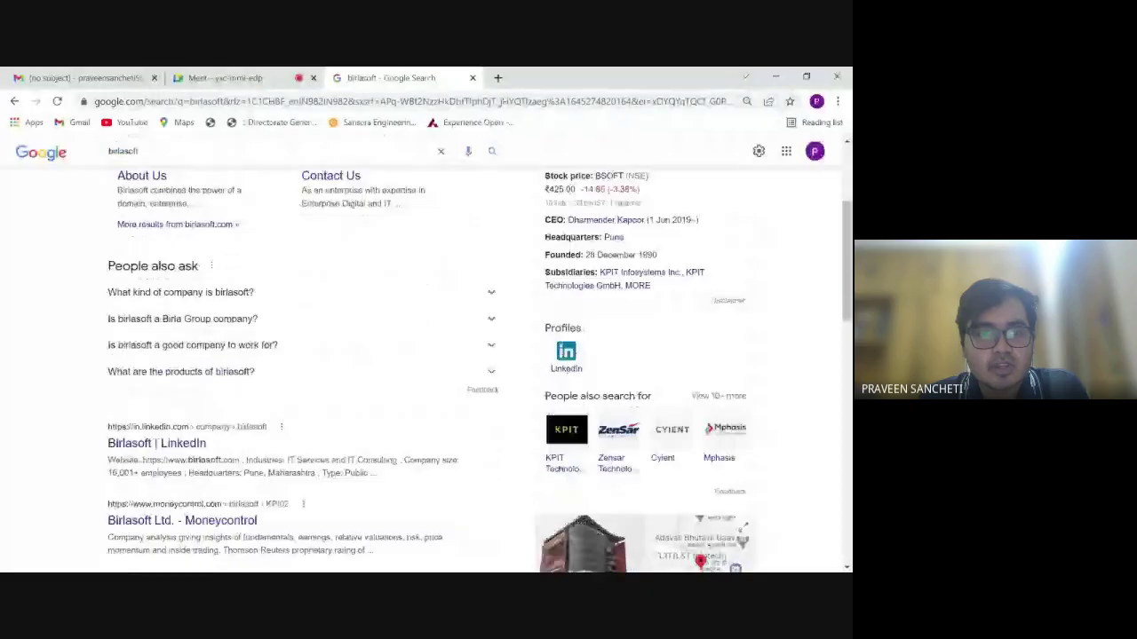
{"action": "scroll", "coordinate": [40, 413], "scroll_direction": "down", "scroll_amount": 1}
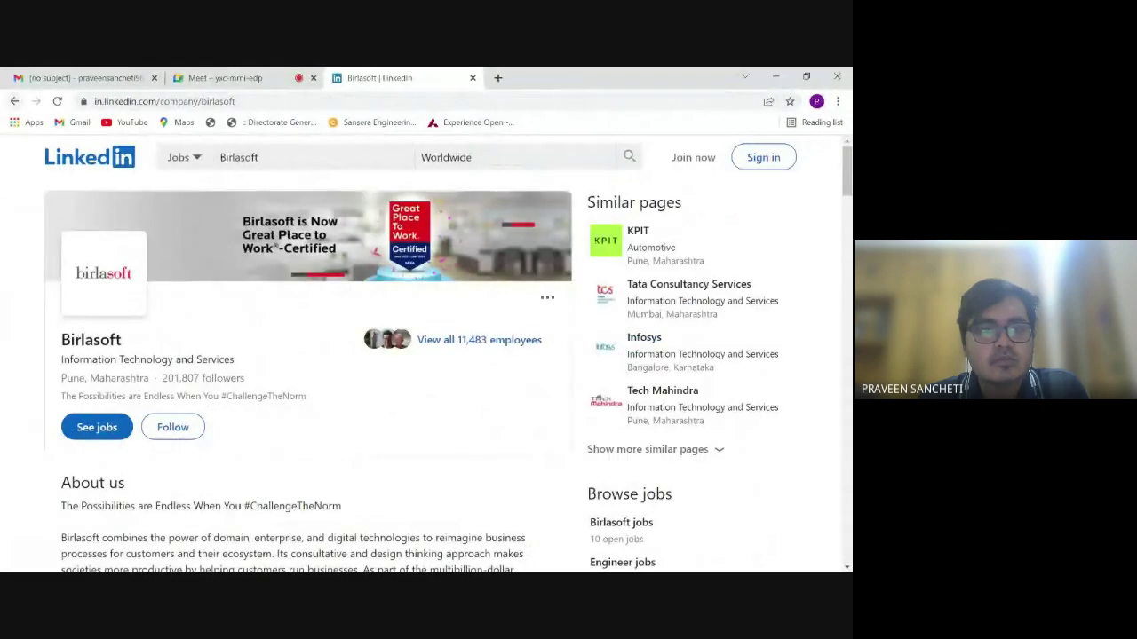
{"action": "left_click", "coordinate": [15, 101]}
{"action": "scroll", "coordinate": [18, 195], "scroll_direction": "down", "scroll_amount": 2}
{"action": "scroll", "coordinate": [53, 319], "scroll_direction": "up", "scroll_amount": 2}
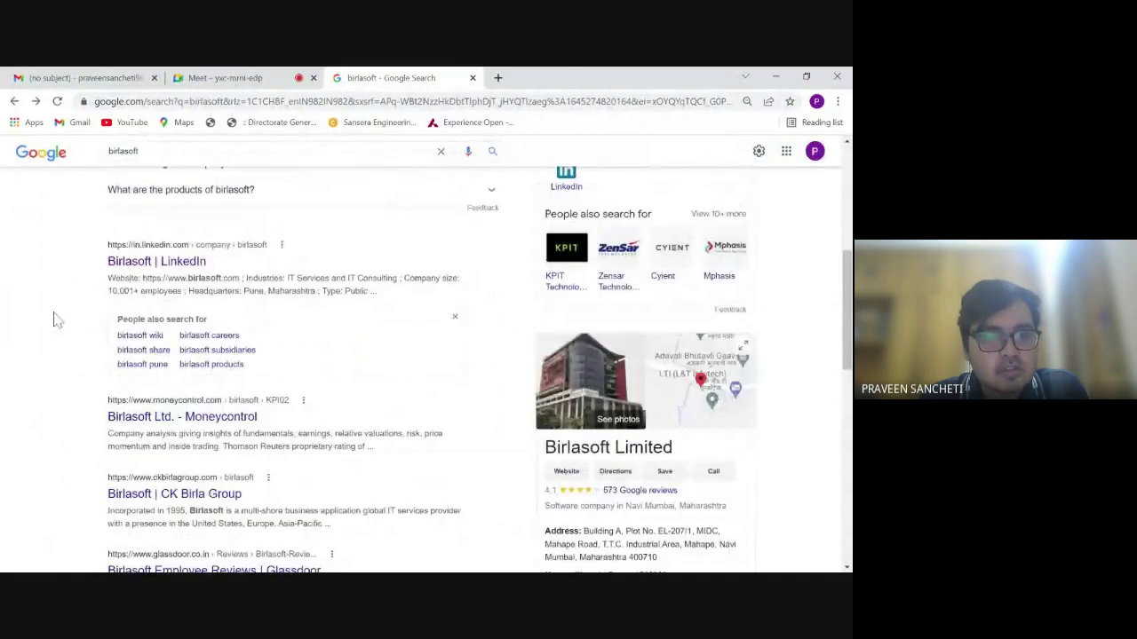
Search the web for "birlasoft website"
{"action": "scroll", "coordinate": [53, 319], "scroll_direction": "up", "scroll_amount": 5}
{"action": "left_click", "coordinate": [222, 164]}
{"action": "type", "text": "we"}
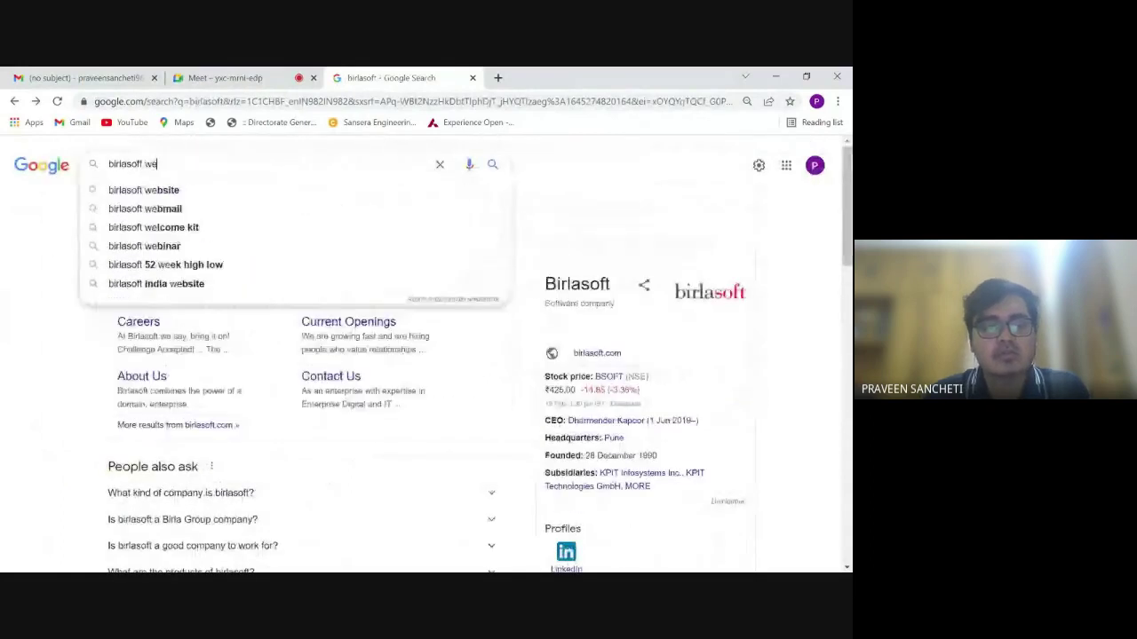
{"action": "type", "text": "bsite"}
{"action": "key", "text": "Return"}
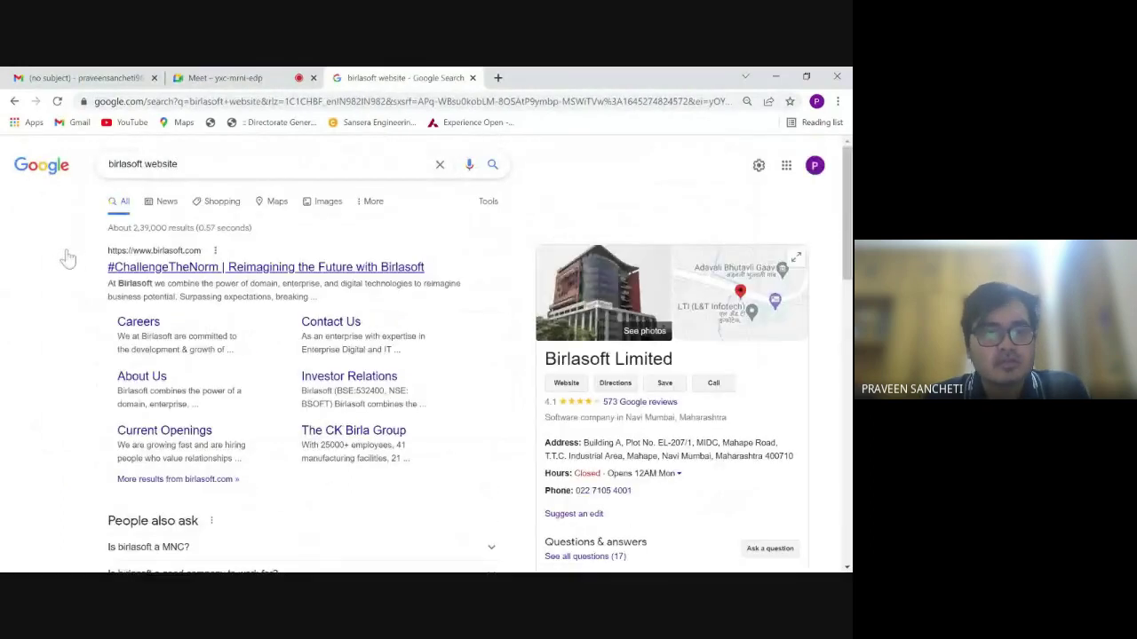
Search the web for "birlasoft investor relations" and open Birlasoft's Investor Relations page
{"action": "double_click", "coordinate": [161, 164]}
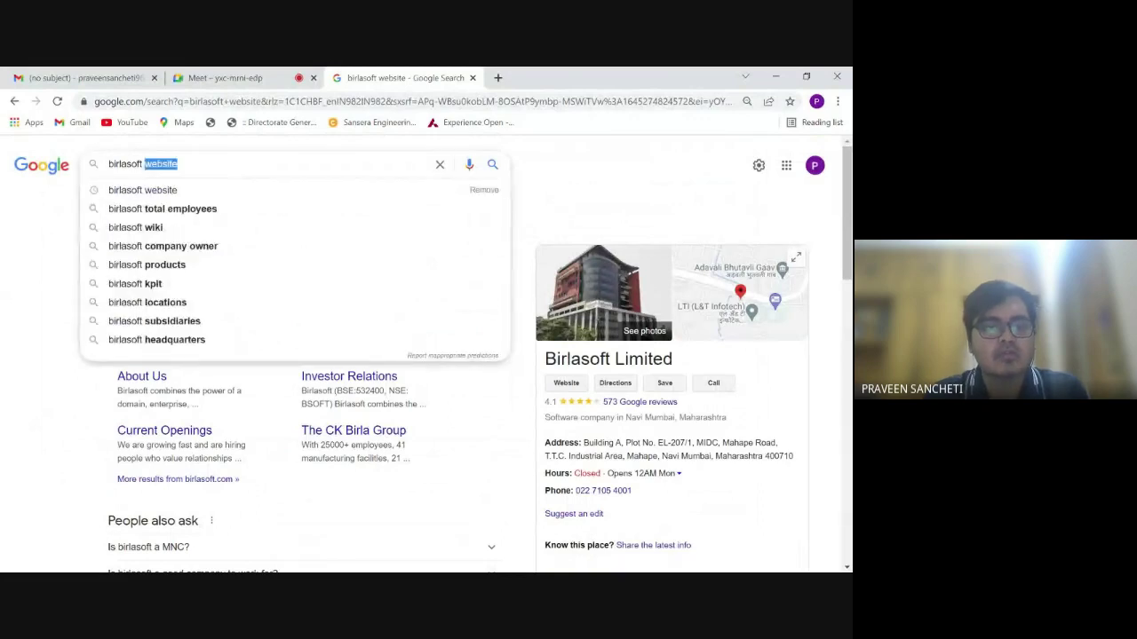
{"action": "type", "text": "investor relations"}
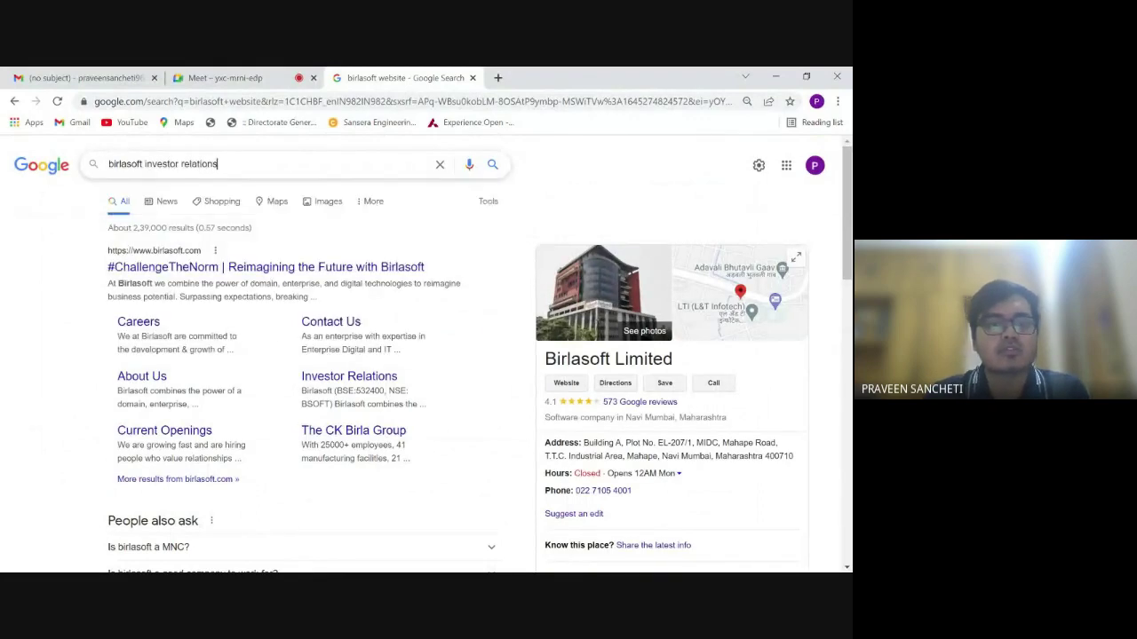
{"action": "key", "text": "Return"}
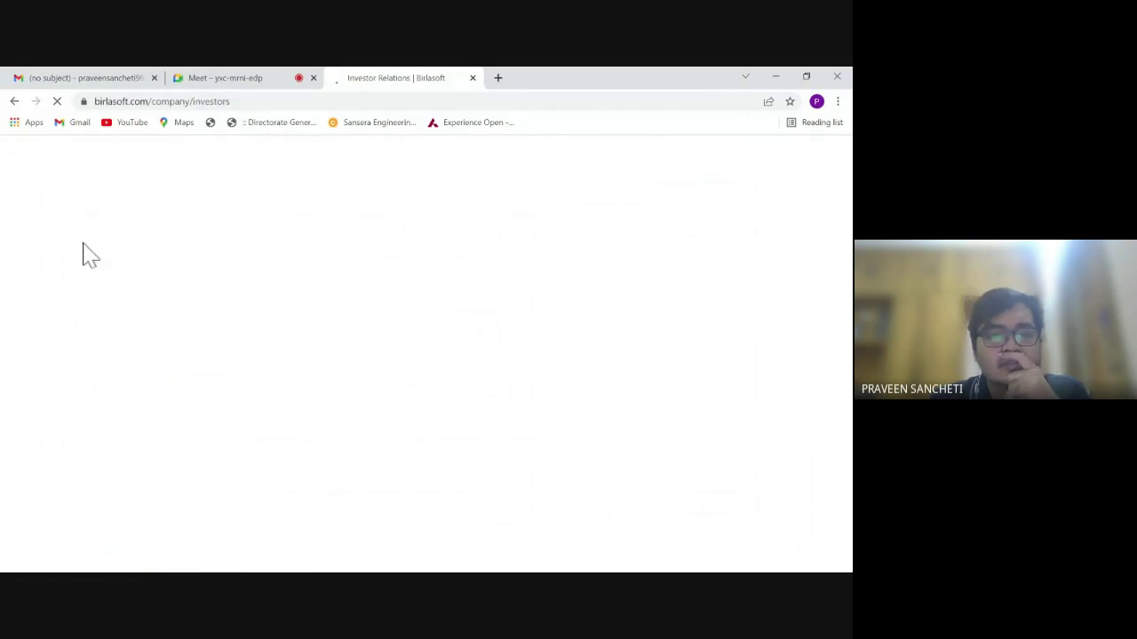
Look through the Investor Relations overview page for the links to the company's reports and filings
{"action": "scroll", "coordinate": [426, 312], "scroll_direction": "down", "scroll_amount": 5}
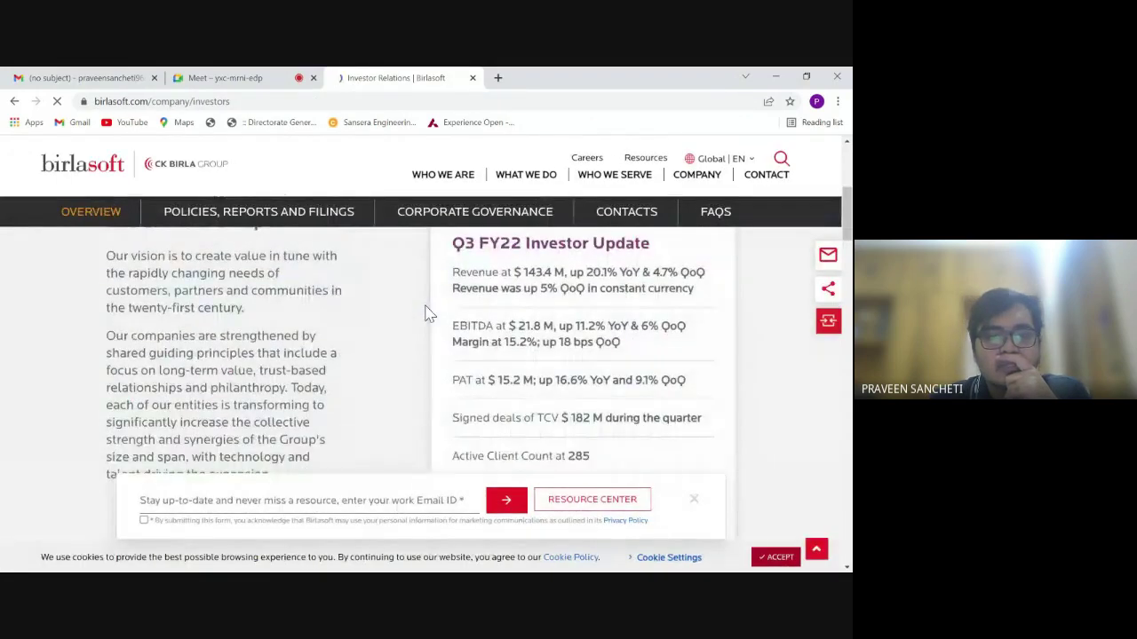
{"action": "scroll", "coordinate": [426, 312], "scroll_direction": "down", "scroll_amount": 1}
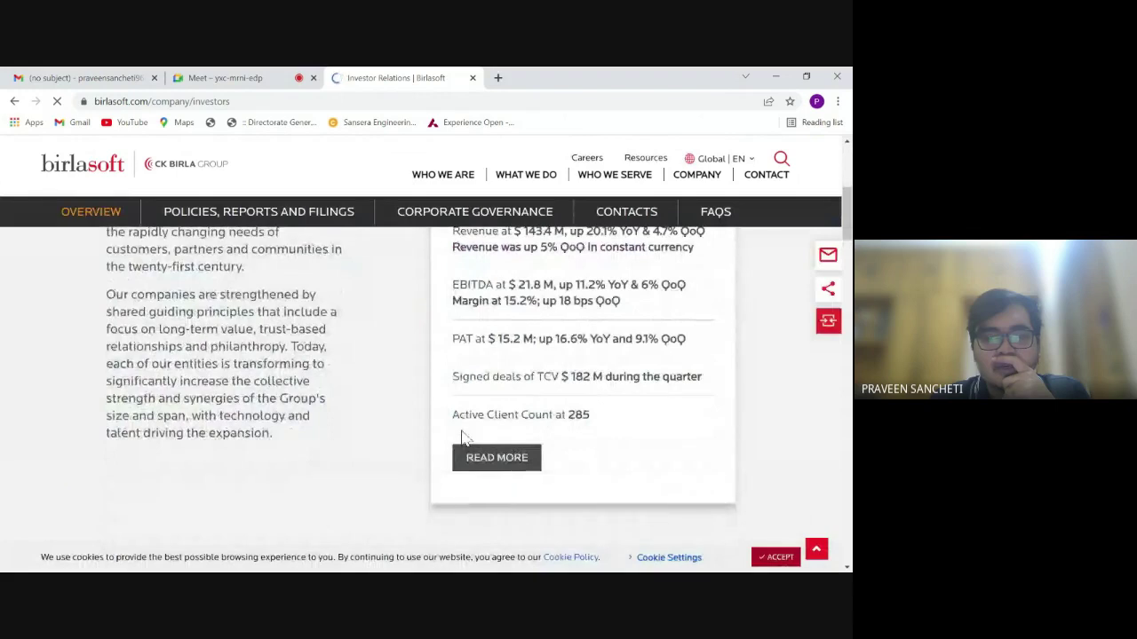
{"action": "scroll", "coordinate": [461, 435], "scroll_direction": "up", "scroll_amount": 3}
{"action": "scroll", "coordinate": [462, 436], "scroll_direction": "down", "scroll_amount": 1}
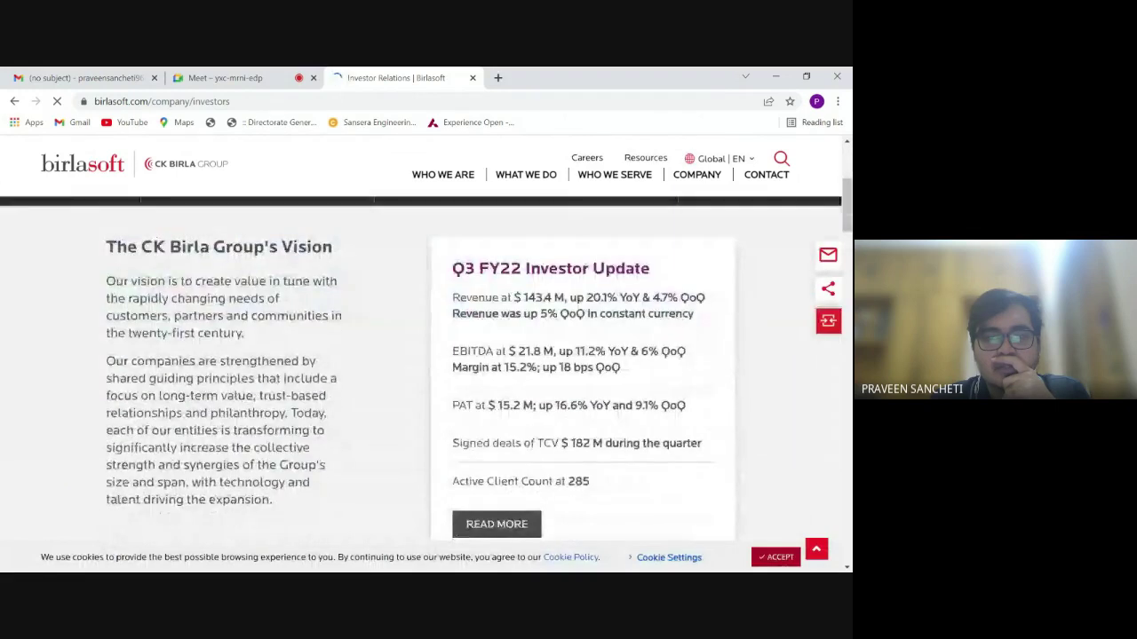
{"action": "scroll", "coordinate": [453, 479], "scroll_direction": "down", "scroll_amount": 4}
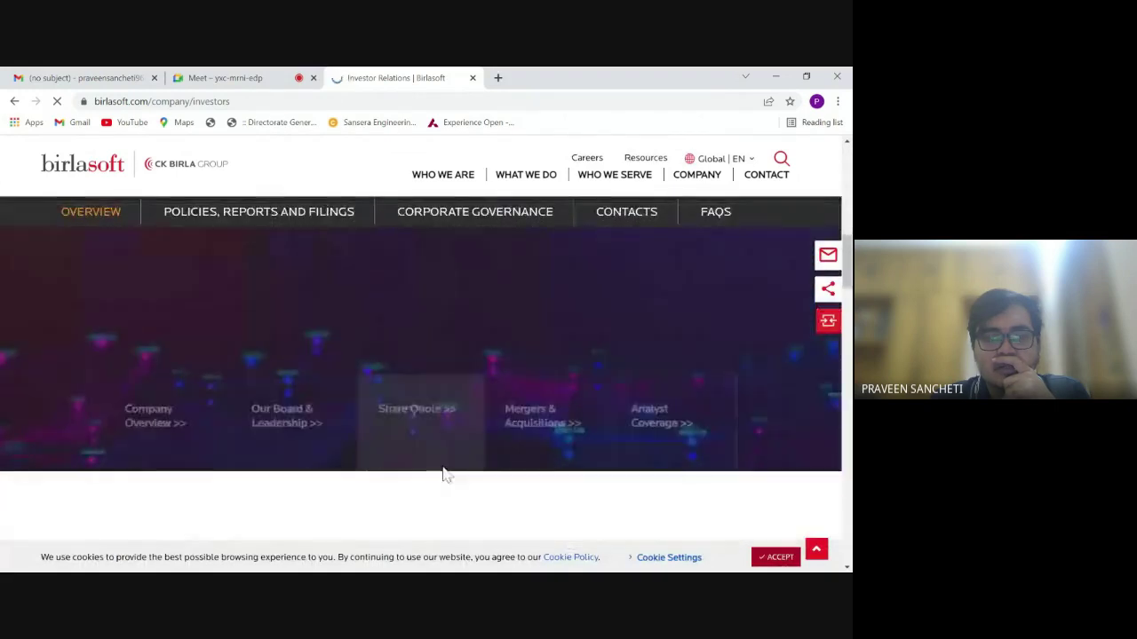
{"action": "scroll", "coordinate": [444, 475], "scroll_direction": "up", "scroll_amount": 3}
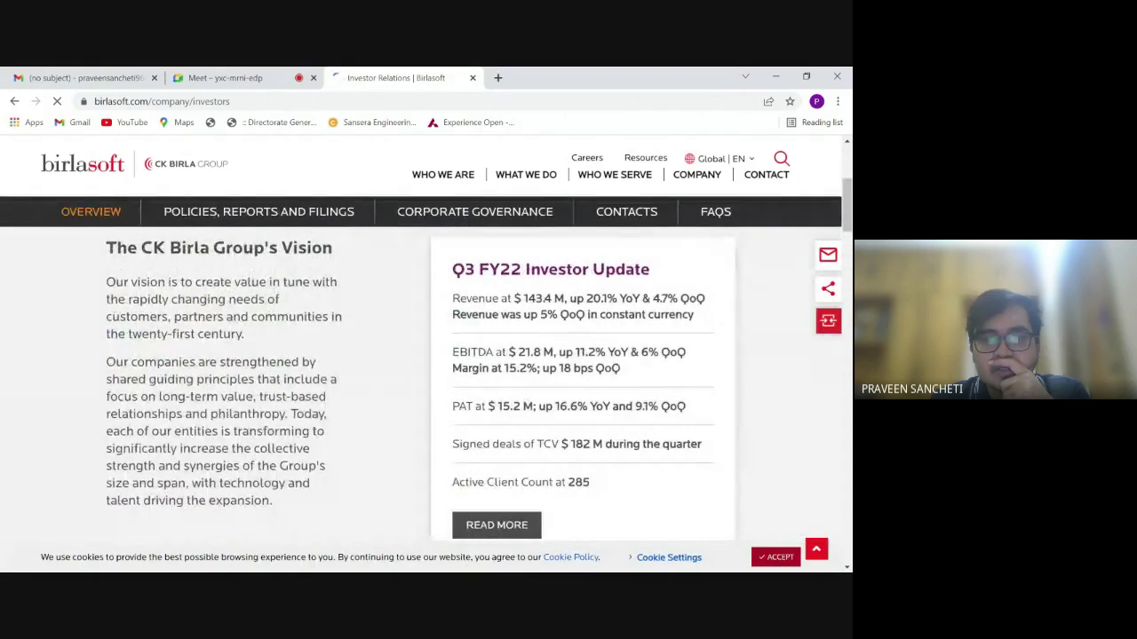
{"action": "scroll", "coordinate": [426, 381], "scroll_direction": "up", "scroll_amount": 1}
{"action": "scroll", "coordinate": [559, 246], "scroll_direction": "up", "scroll_amount": 2}
{"action": "scroll", "coordinate": [508, 295], "scroll_direction": "down", "scroll_amount": 6}
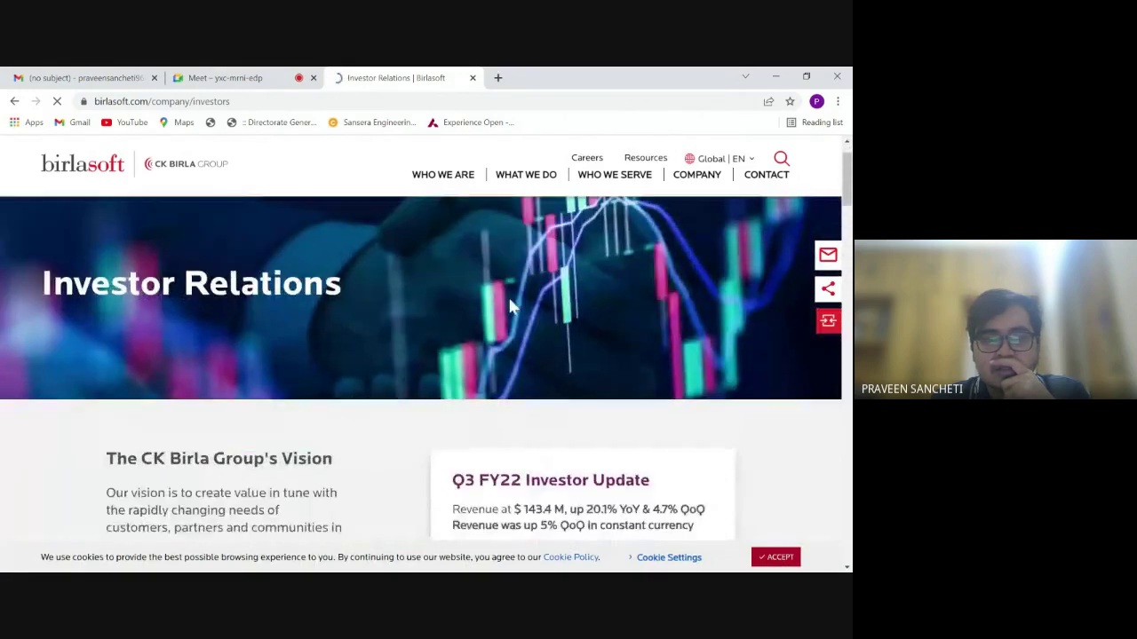
{"action": "scroll", "coordinate": [496, 324], "scroll_direction": "up", "scroll_amount": 5}
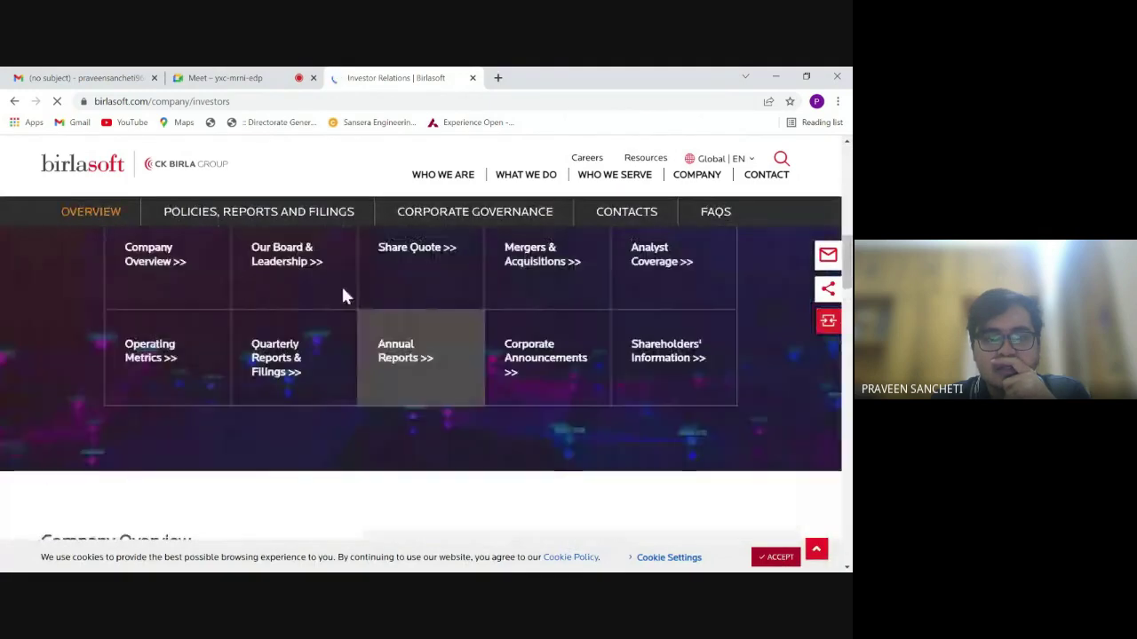
Open the Annual Reports link in a separate browser tab and return to the Investor Relations page
{"action": "left_click", "coordinate": [401, 377]}
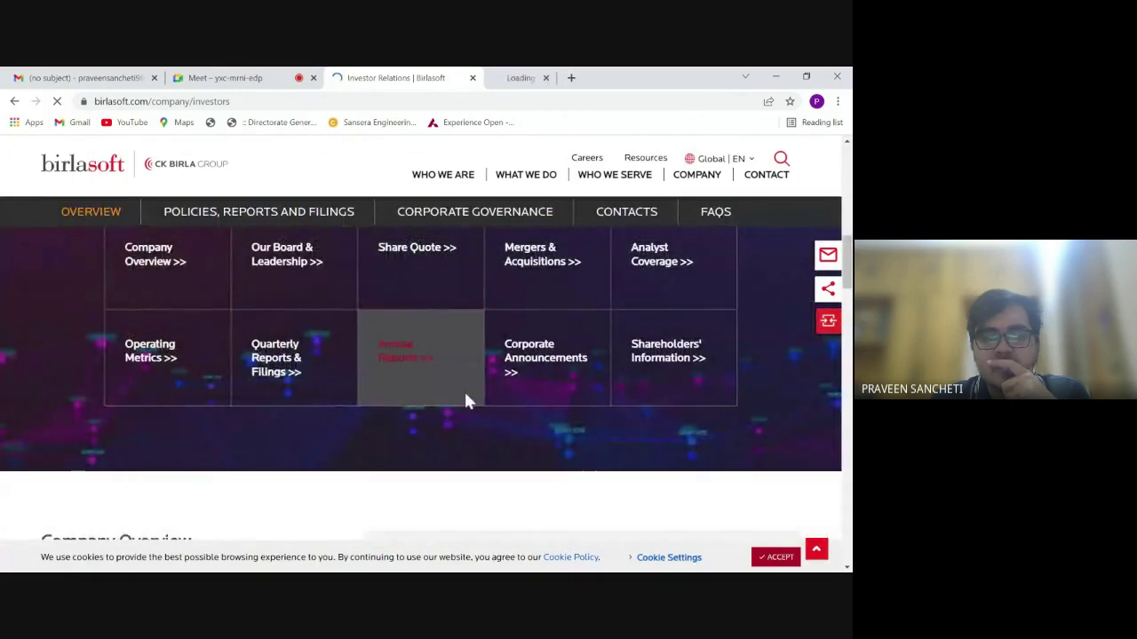
{"action": "left_click", "coordinate": [568, 78]}
{"action": "key", "text": "ctrl+shift+Tab"}
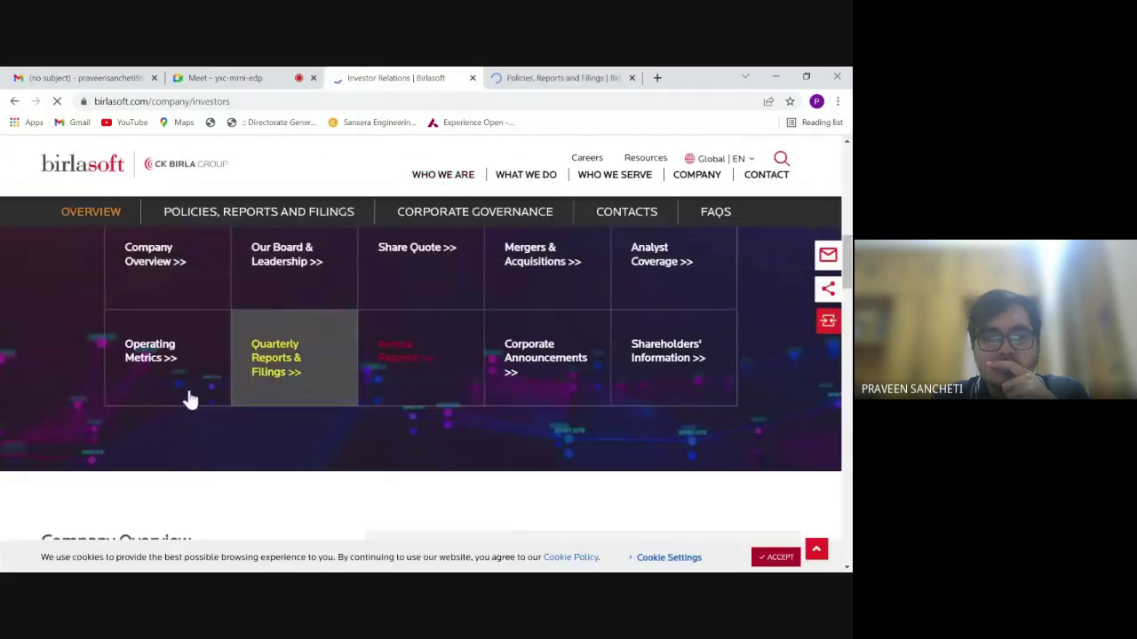
Open Quarterly Reports & Filings and point out the 2021-2022 table of investor updates, published results and call transcripts
{"action": "left_click", "coordinate": [198, 391]}
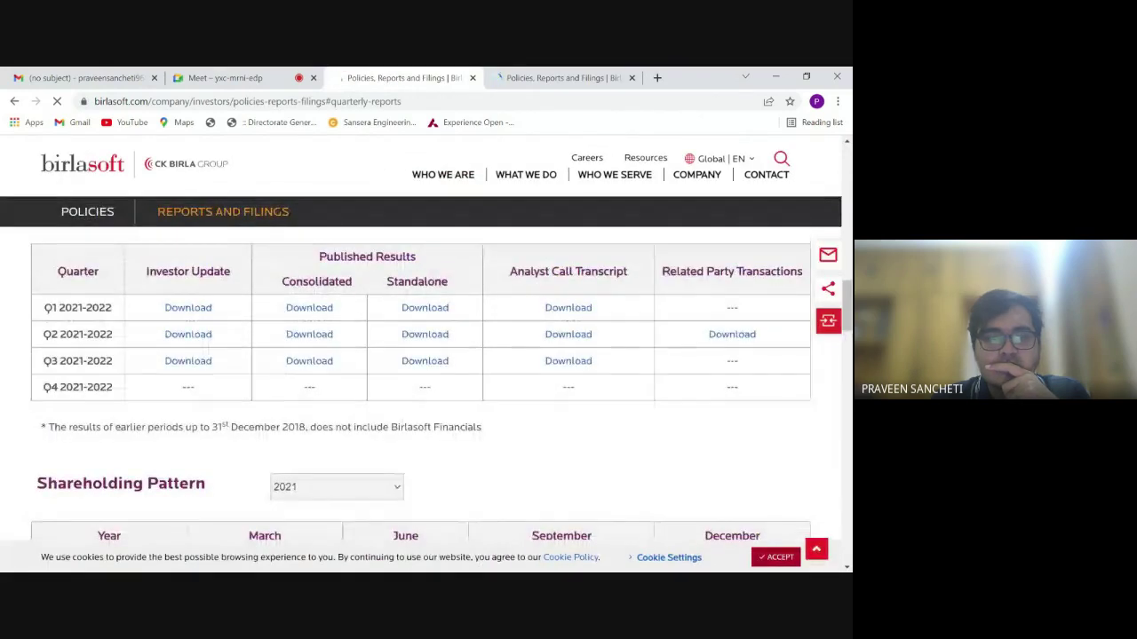
{"action": "left_click_drag", "start_coordinate": [57, 270], "coordinate": [658, 378]}
{"action": "left_click", "coordinate": [657, 378]}
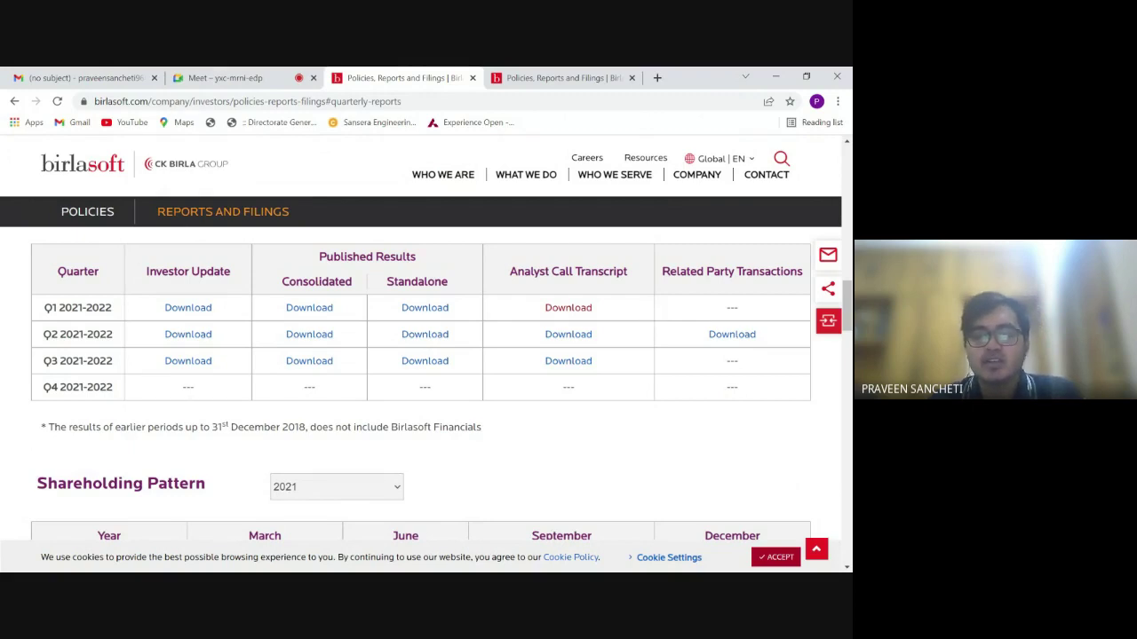
Open the Q1 2021-2022 analyst call transcript and go to the start of its question-and-answer session on page 5
{"action": "left_click", "coordinate": [568, 307]}
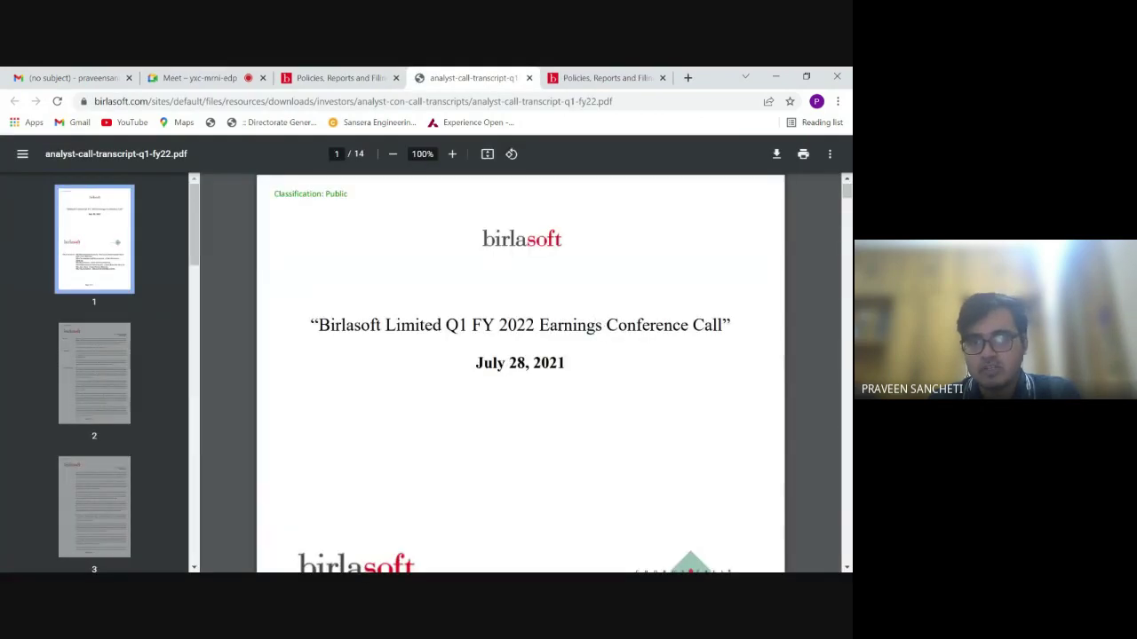
{"action": "scroll", "coordinate": [597, 326], "scroll_direction": "down", "scroll_amount": 4}
{"action": "scroll", "coordinate": [520, 373], "scroll_direction": "down", "scroll_amount": 9}
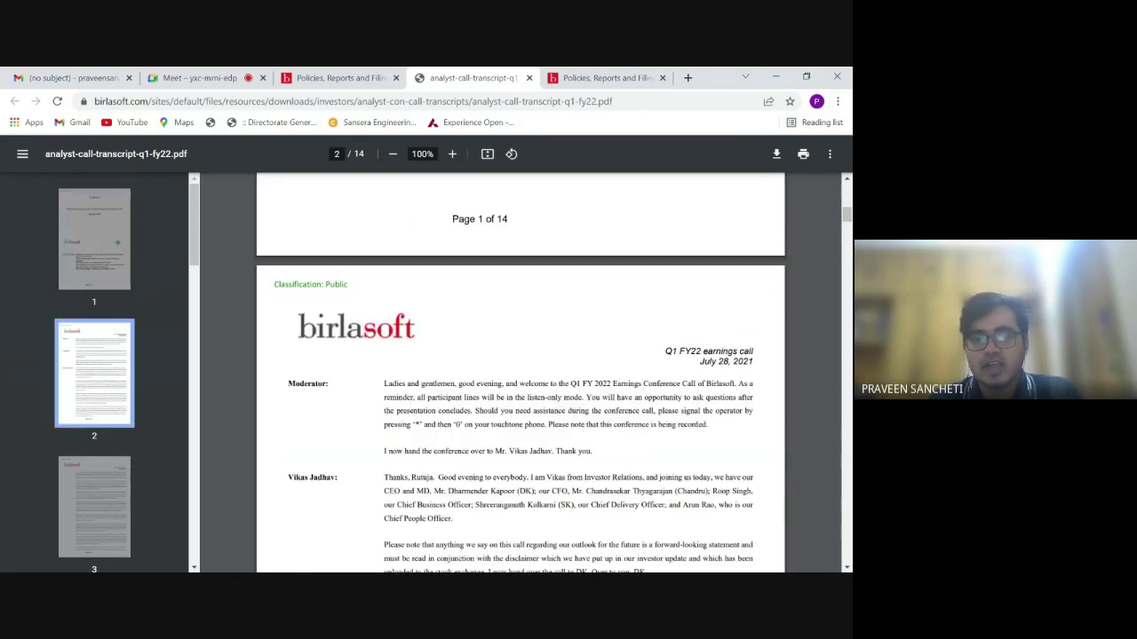
{"action": "scroll", "coordinate": [520, 373], "scroll_direction": "down", "scroll_amount": 20}
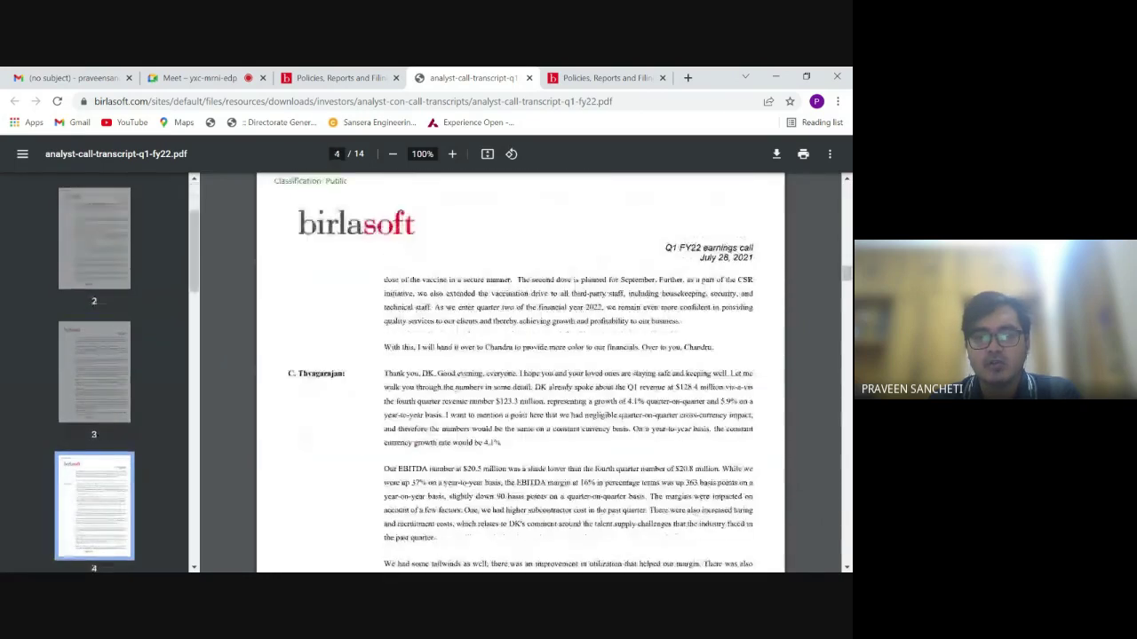
{"action": "scroll", "coordinate": [520, 373], "scroll_direction": "down", "scroll_amount": 6}
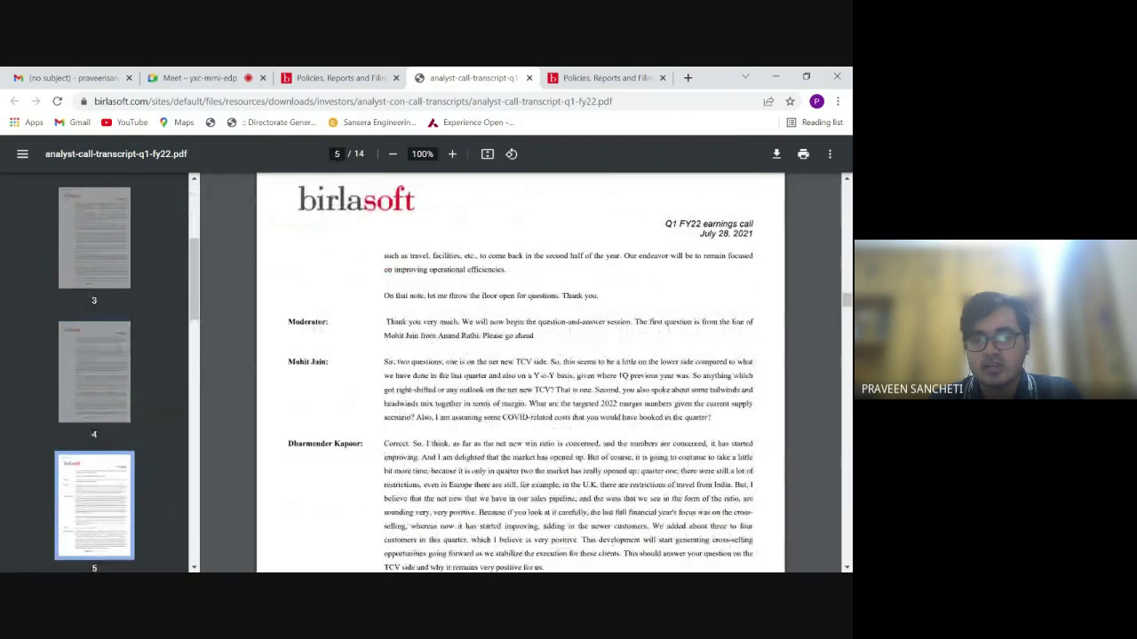
Highlight the first analyst's question and management's reply in the transcript, and read on through the margin discussion
{"action": "left_click_drag", "start_coordinate": [385, 361], "coordinate": [708, 418]}
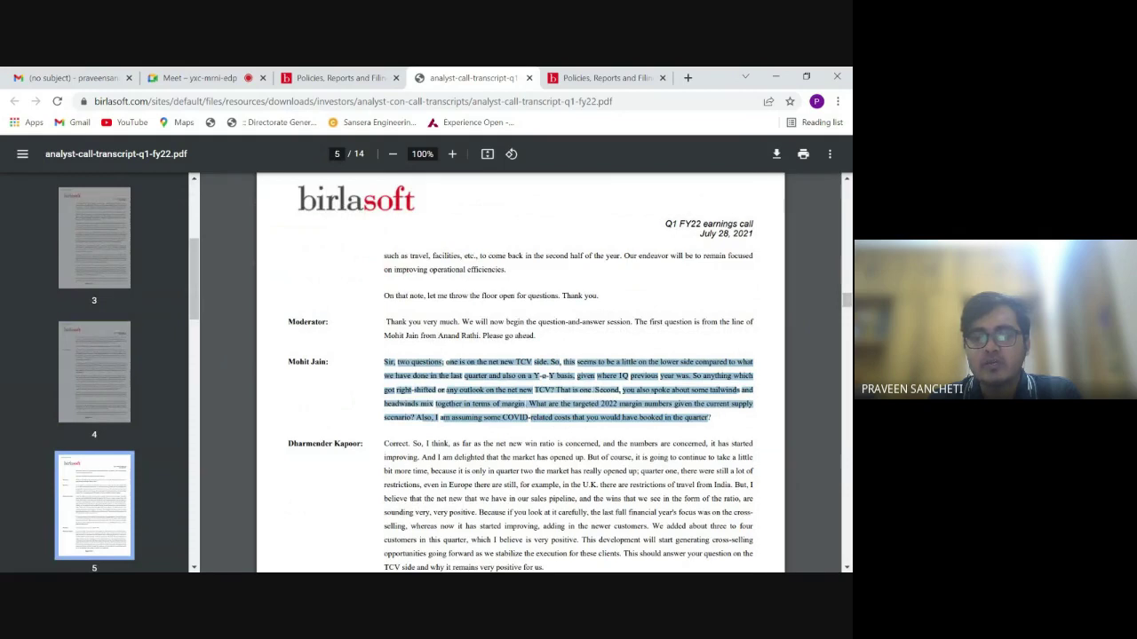
{"action": "scroll", "coordinate": [521, 373], "scroll_direction": "down", "scroll_amount": 3}
{"action": "left_click_drag", "start_coordinate": [384, 310], "coordinate": [476, 516]}
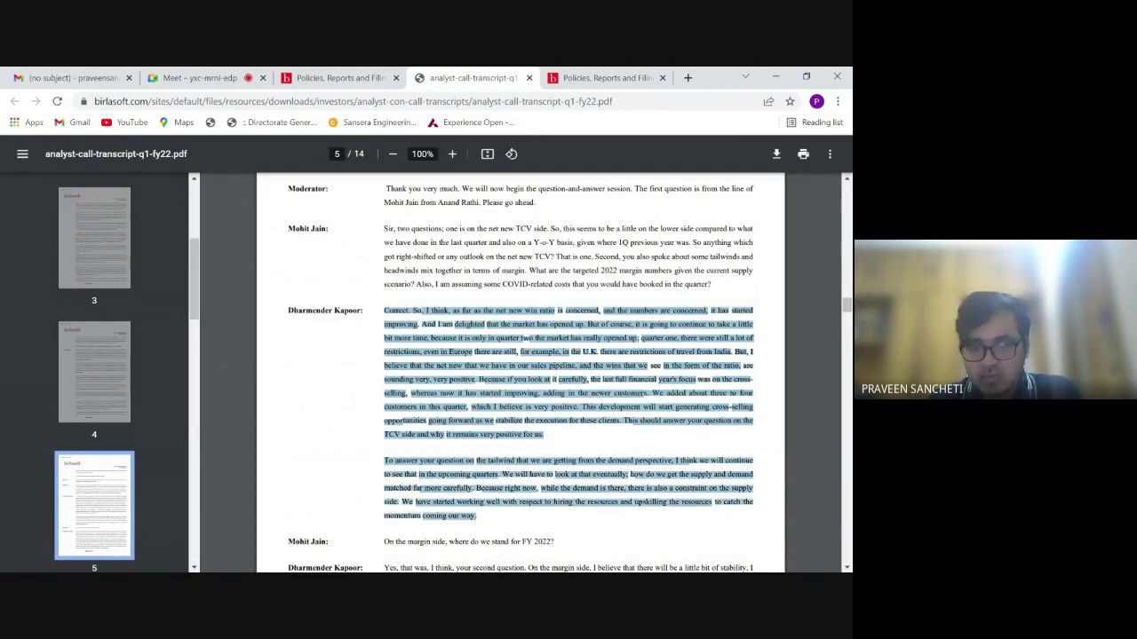
{"action": "left_click", "coordinate": [262, 506]}
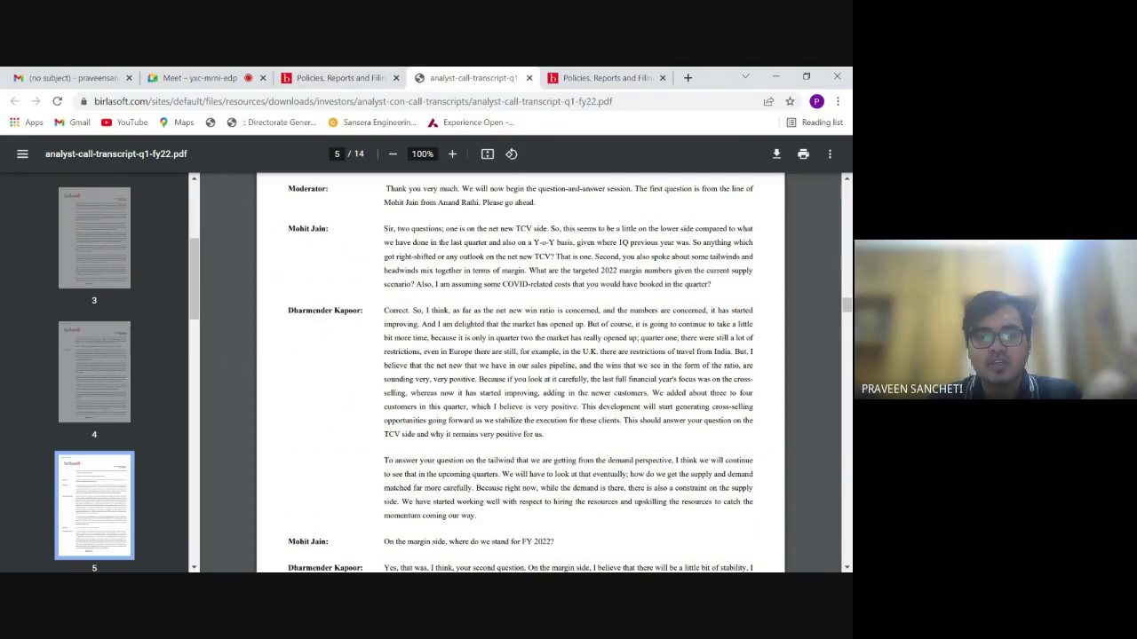
{"action": "left_click_drag", "start_coordinate": [288, 311], "coordinate": [363, 312]}
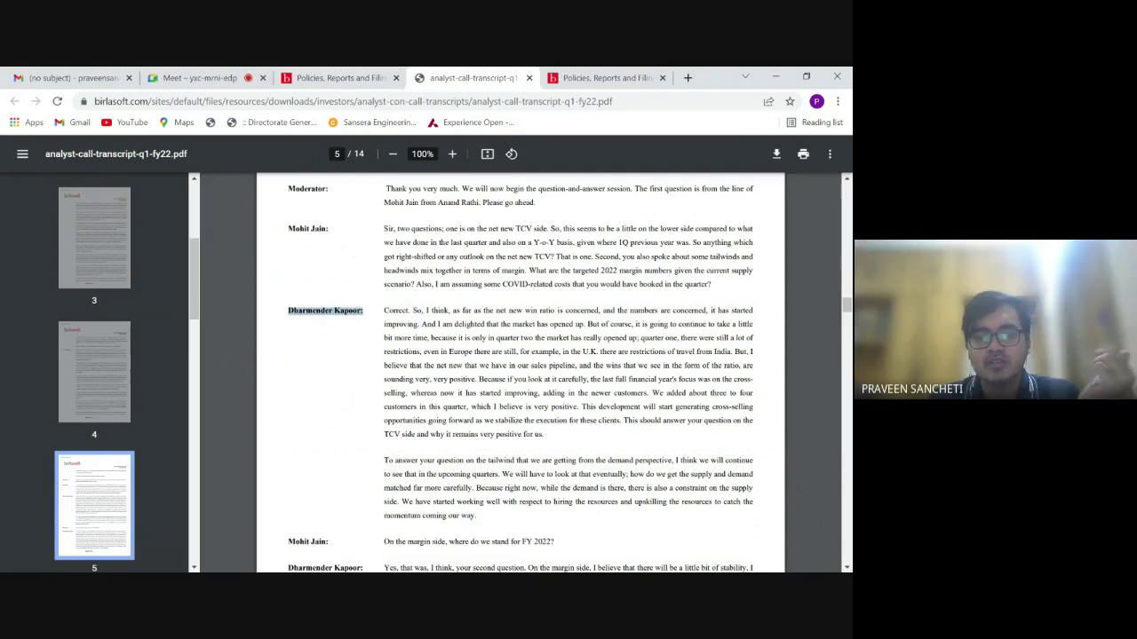
{"action": "left_click", "coordinate": [242, 423]}
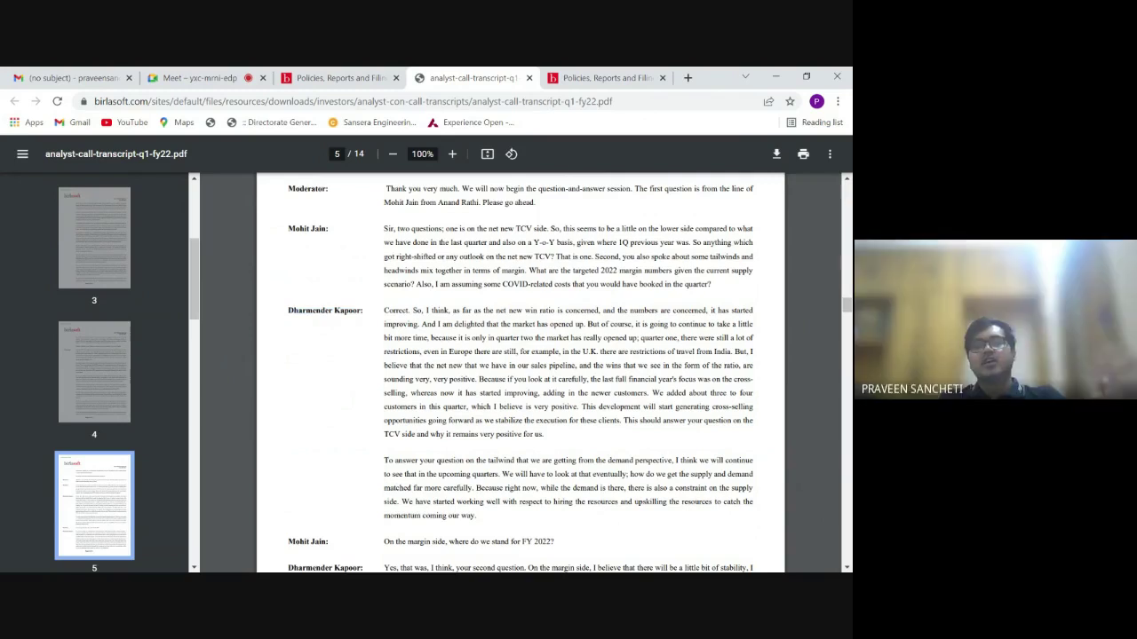
{"action": "scroll", "coordinate": [243, 423], "scroll_direction": "down", "scroll_amount": 2}
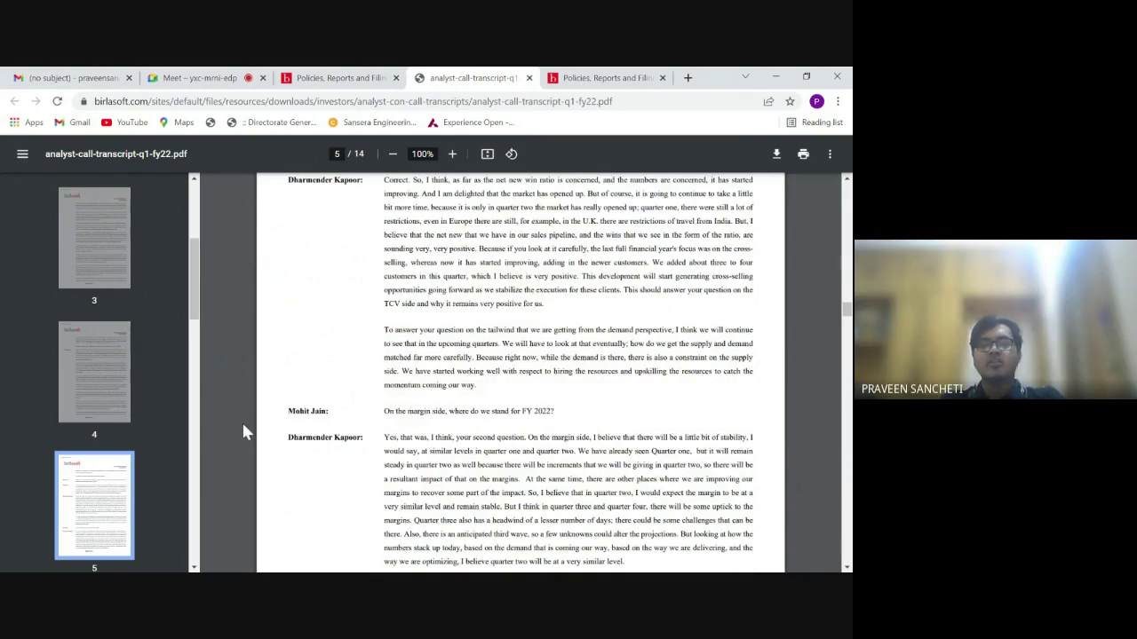
{"action": "scroll", "coordinate": [243, 422], "scroll_direction": "down", "scroll_amount": 5}
Highlight the Q1 to Q4 2021-2022 rows in the quarterly reports table and open the Q3 investor update
{"action": "key", "text": "ctrl+shift+Tab"}
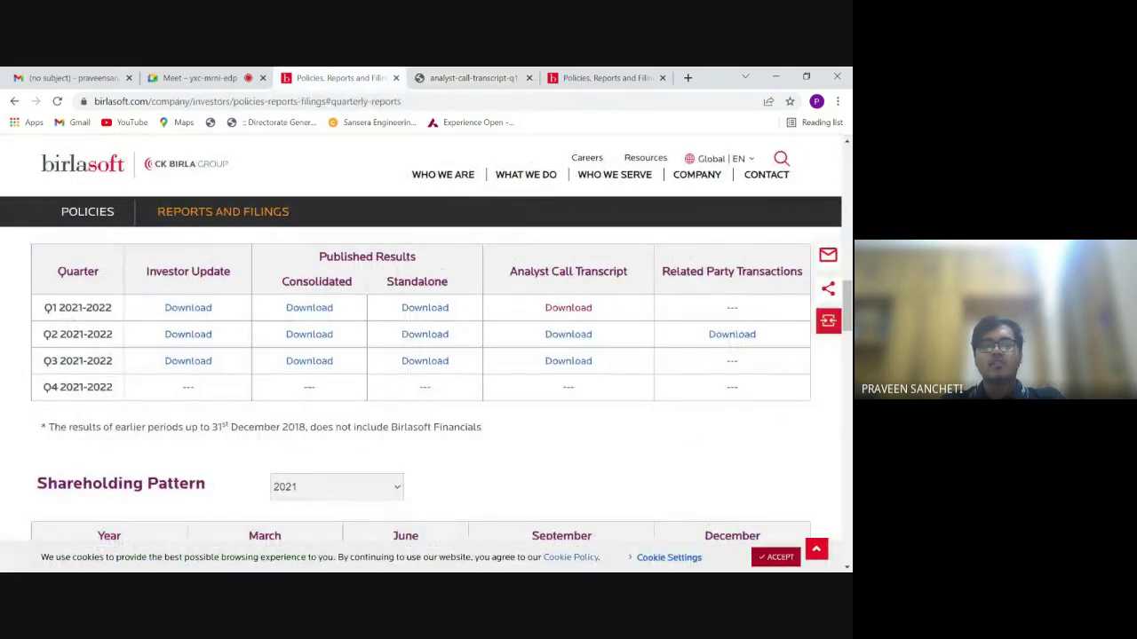
{"action": "left_click_drag", "start_coordinate": [43, 308], "coordinate": [843, 427]}
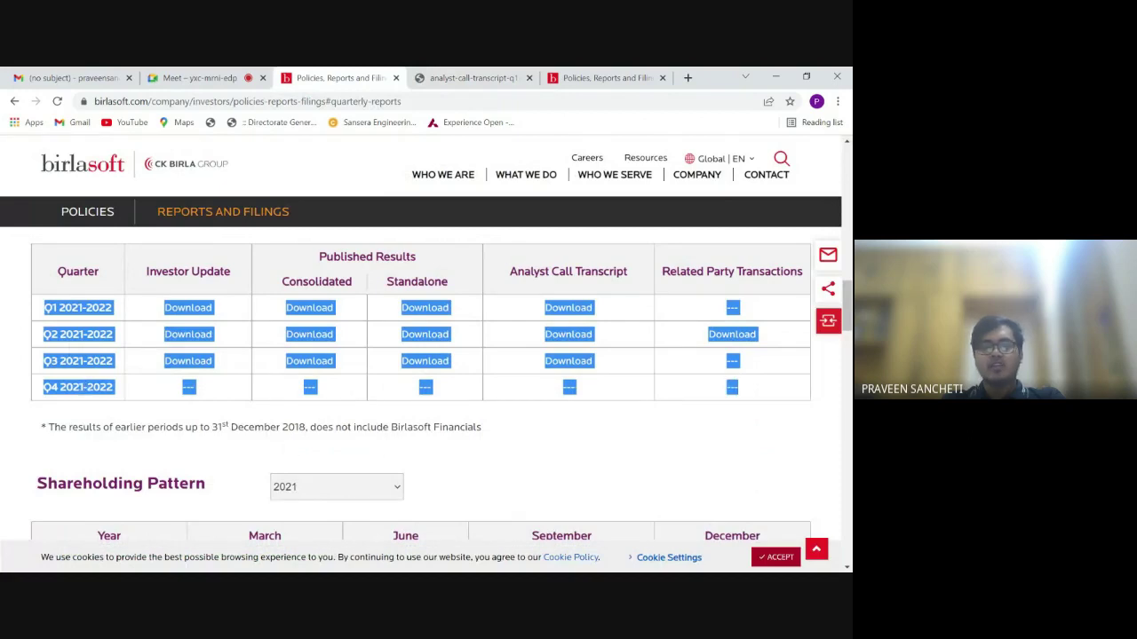
{"action": "left_click", "coordinate": [112, 397]}
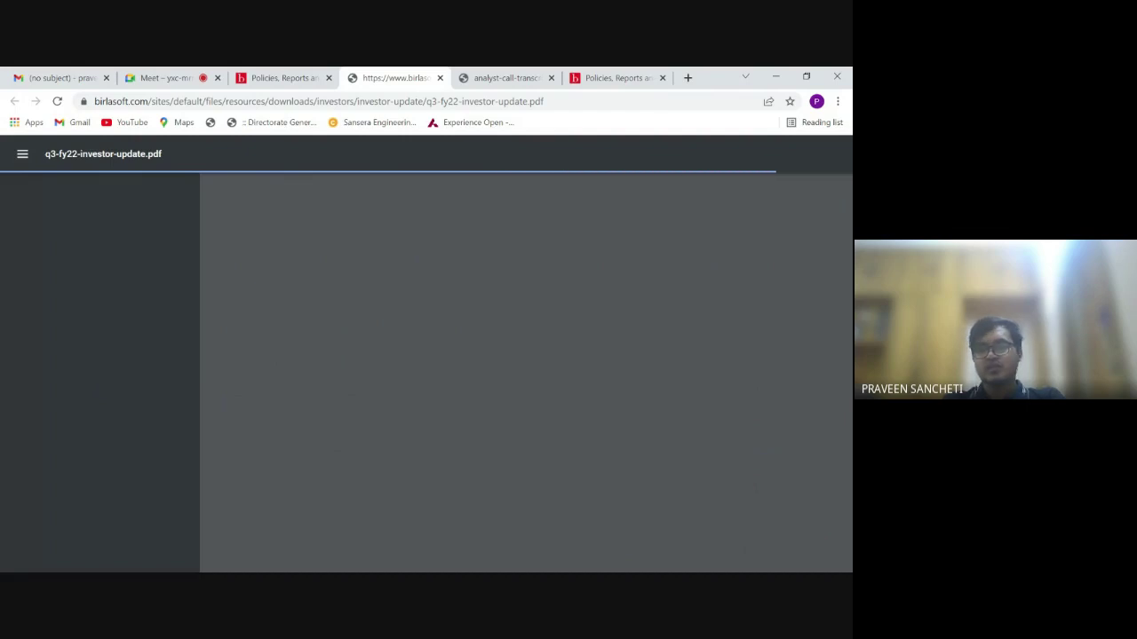
Examine the Q3 FY 2021-22 investor update down to the Fact Sheet's revenue tables by geography, industry vertical, service offering and contract type
{"action": "scroll", "coordinate": [507, 424], "scroll_direction": "down", "scroll_amount": 5}
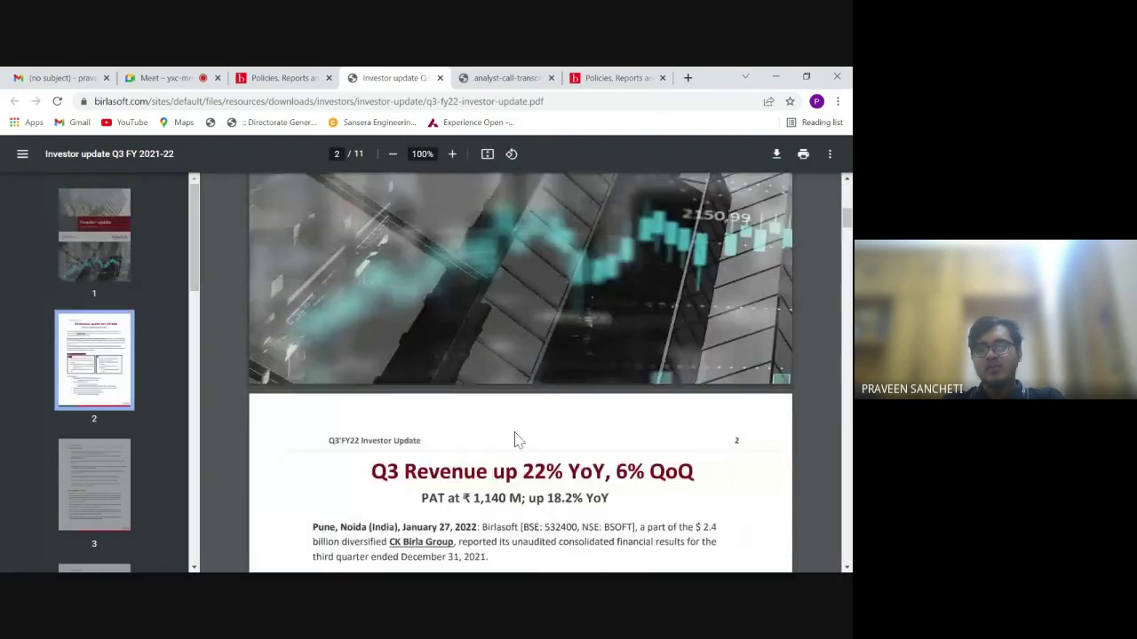
{"action": "scroll", "coordinate": [515, 437], "scroll_direction": "down", "scroll_amount": 15}
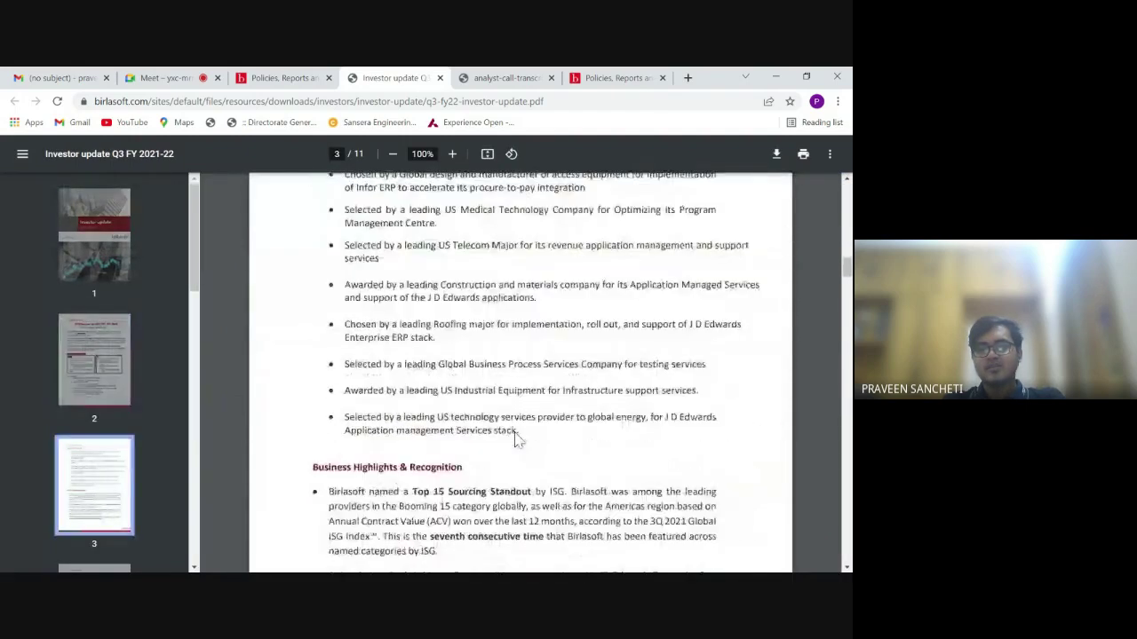
{"action": "scroll", "coordinate": [515, 437], "scroll_direction": "down", "scroll_amount": 15}
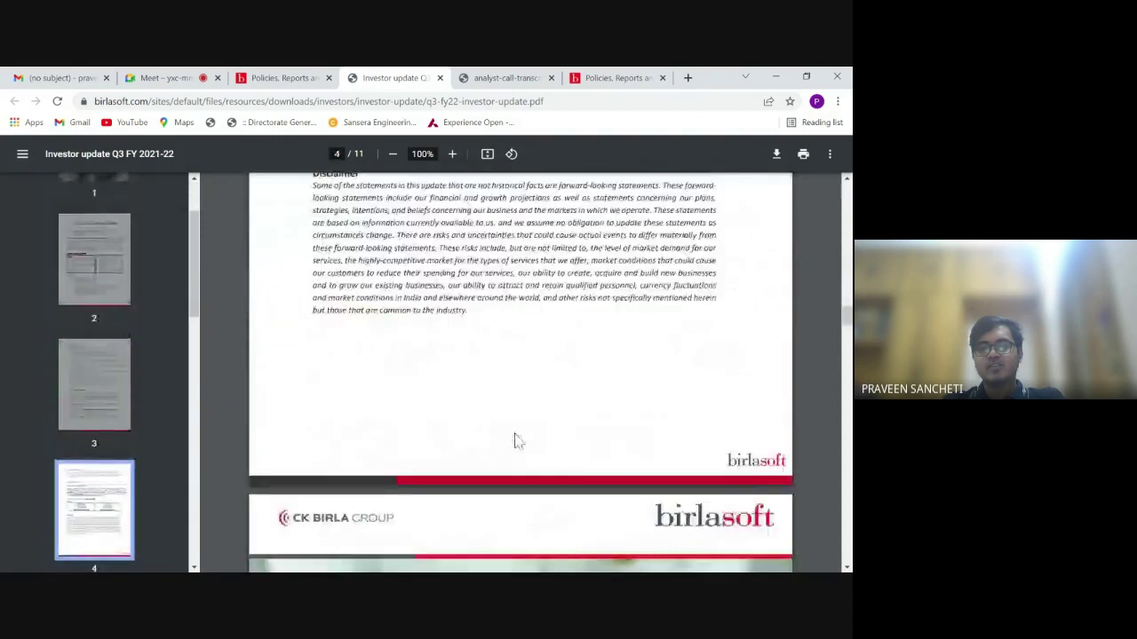
{"action": "scroll", "coordinate": [518, 441], "scroll_direction": "down", "scroll_amount": 5}
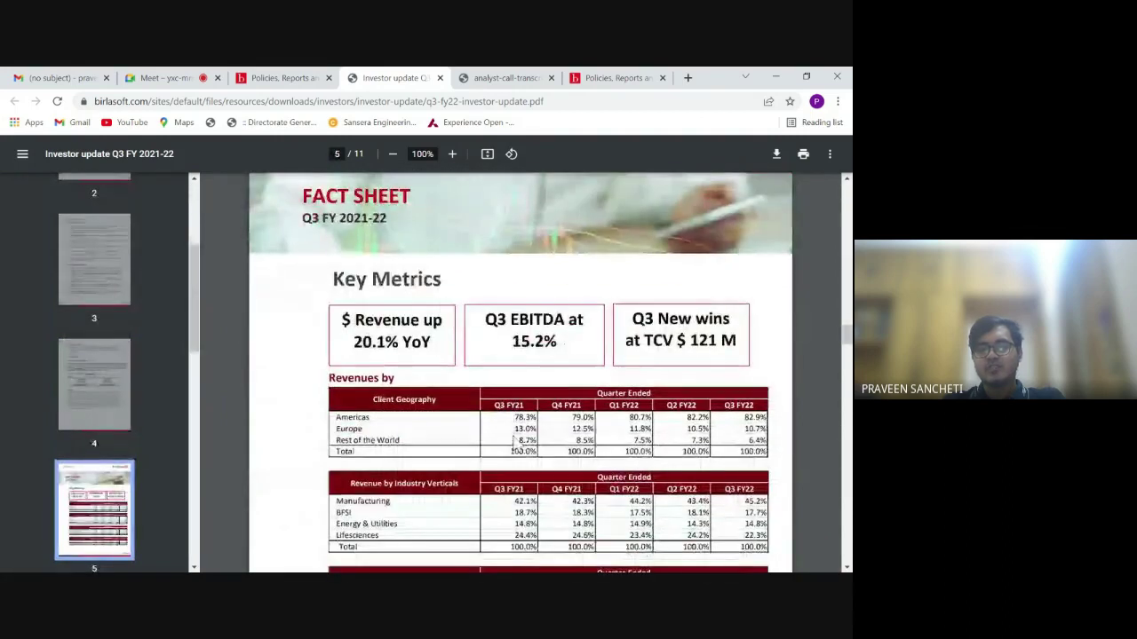
{"action": "scroll", "coordinate": [513, 441], "scroll_direction": "down", "scroll_amount": 3}
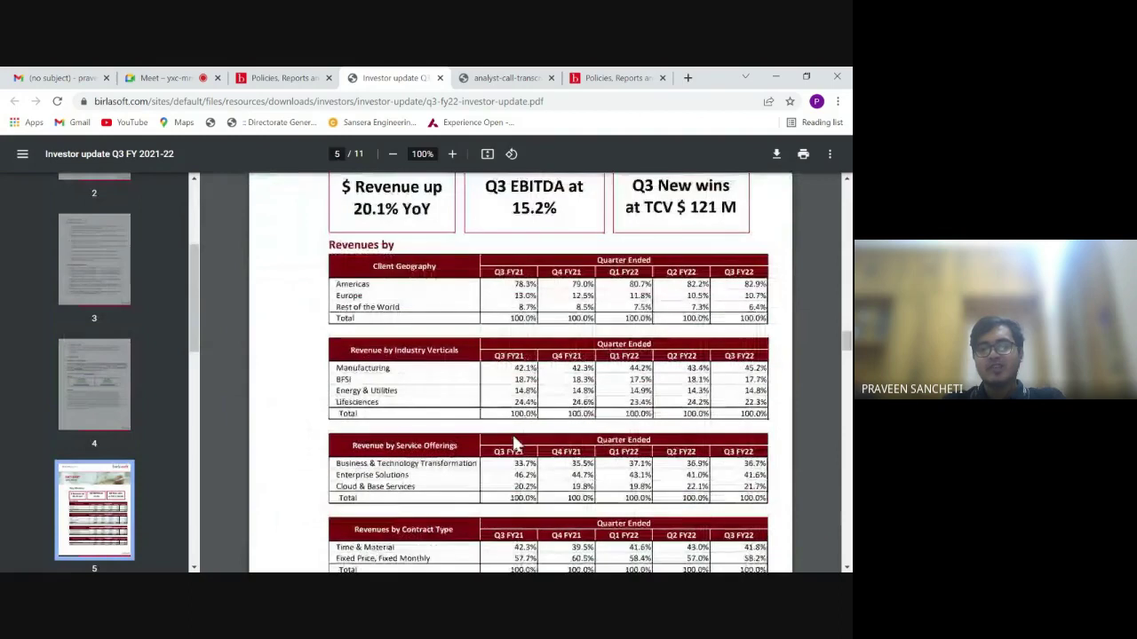
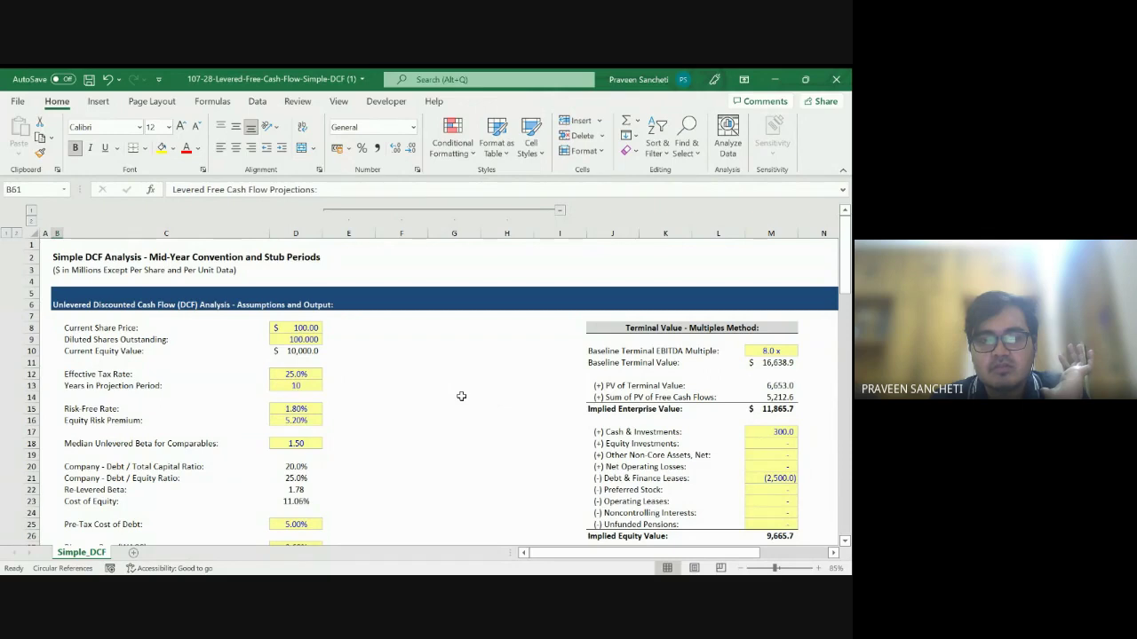
Collapse the historical year columns and highlight the projected revenue for Years 1 to 9 in the unlevered free cash flow projections
{"action": "left_click", "coordinate": [560, 211]}
{"action": "scroll", "coordinate": [404, 355], "scroll_direction": "down", "scroll_amount": 10}
{"action": "scroll", "coordinate": [404, 355], "scroll_direction": "up", "scroll_amount": 8}
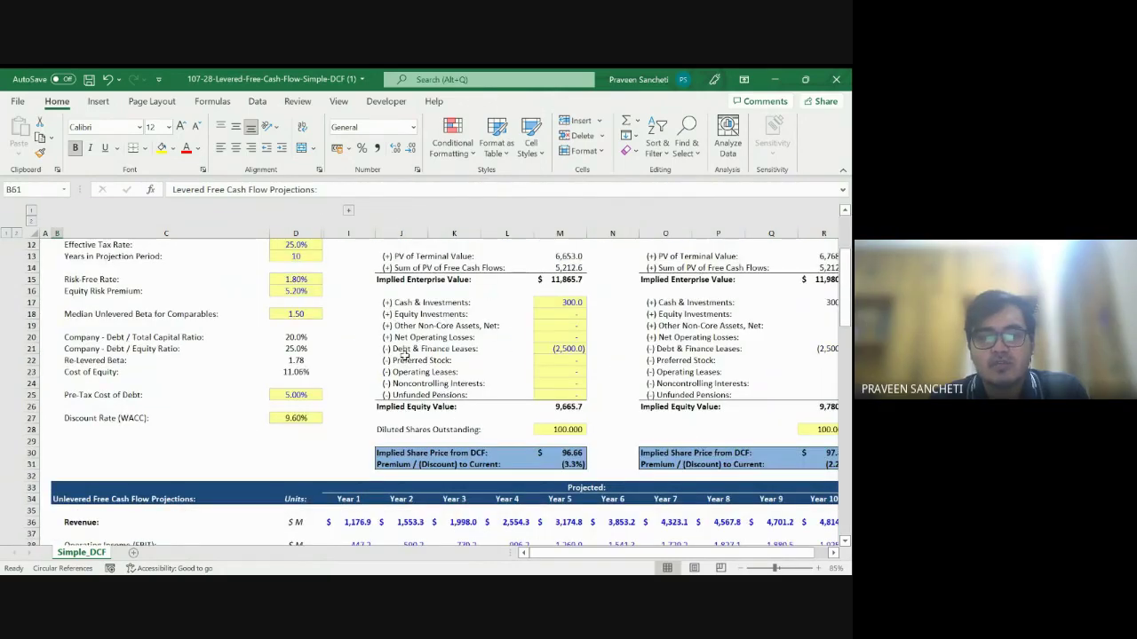
{"action": "scroll", "coordinate": [404, 355], "scroll_direction": "up", "scroll_amount": 4}
{"action": "scroll", "coordinate": [404, 355], "scroll_direction": "down", "scroll_amount": 6}
{"action": "scroll", "coordinate": [413, 391], "scroll_direction": "down", "scroll_amount": 1}
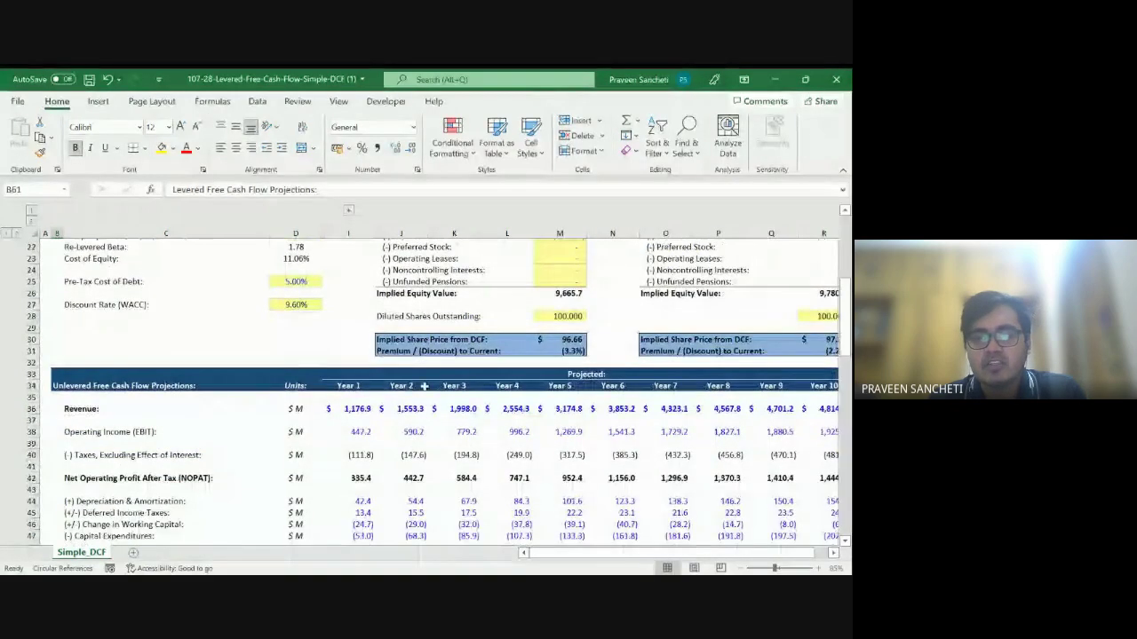
{"action": "left_click_drag", "start_coordinate": [351, 374], "coordinate": [780, 457]}
{"action": "left_click_drag", "start_coordinate": [353, 412], "coordinate": [780, 409]}
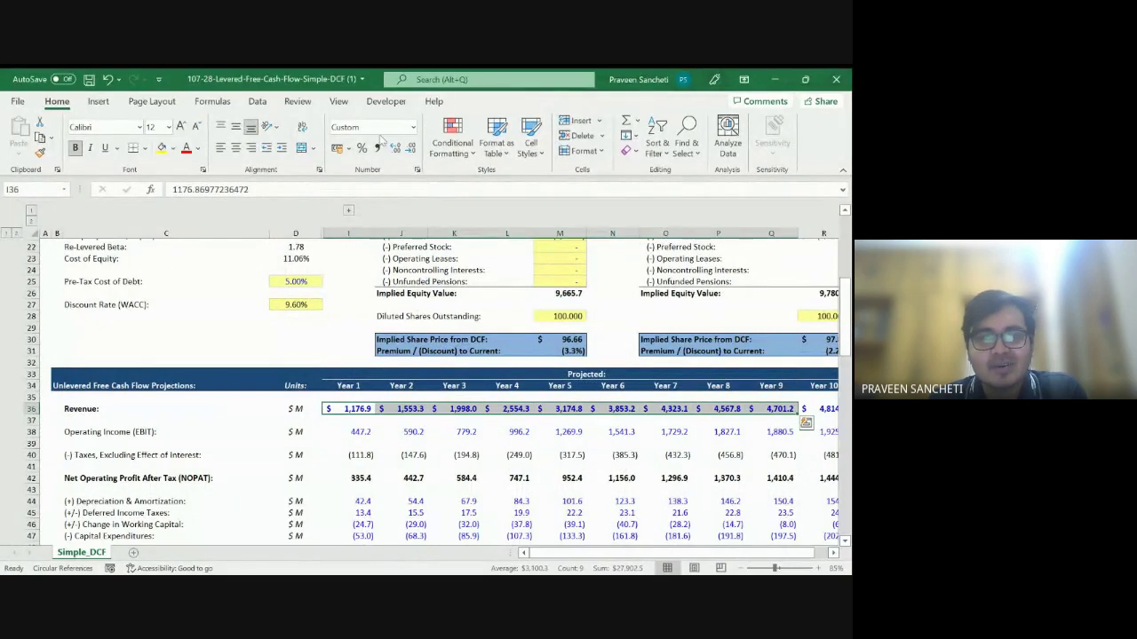
{"action": "scroll", "coordinate": [351, 222], "scroll_direction": "up", "scroll_amount": 3}
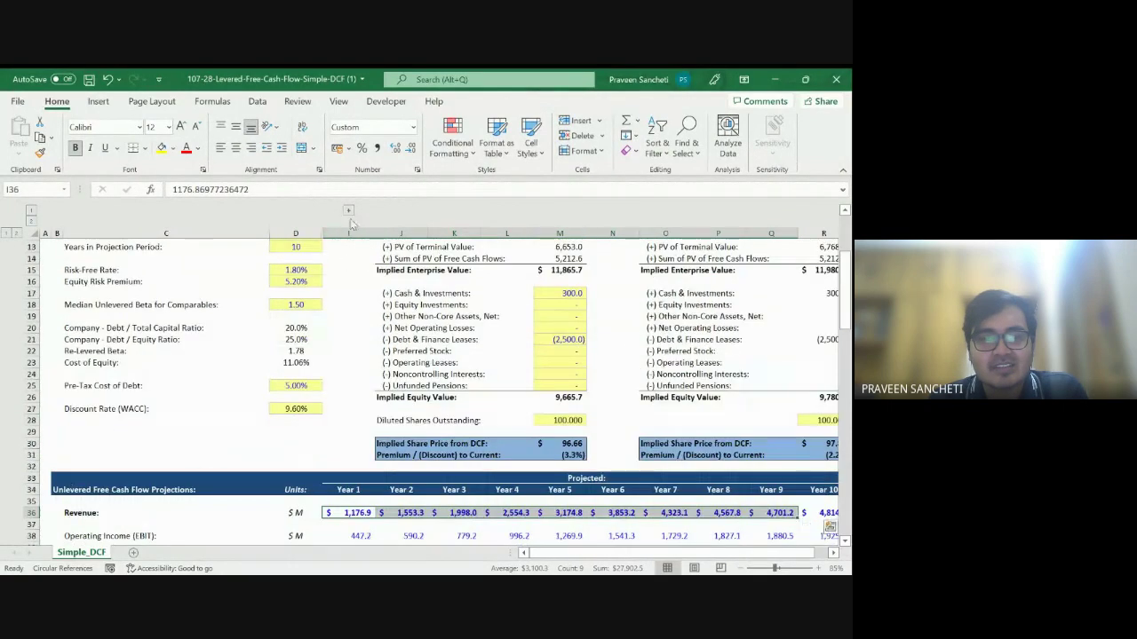
Expand the historical year columns and highlight the Year 1 to 4 historical figures from Revenue down to Beginning Debt Balance
{"action": "left_click", "coordinate": [348, 210]}
{"action": "scroll", "coordinate": [451, 362], "scroll_direction": "down", "scroll_amount": 4}
{"action": "left_click", "coordinate": [350, 374]}
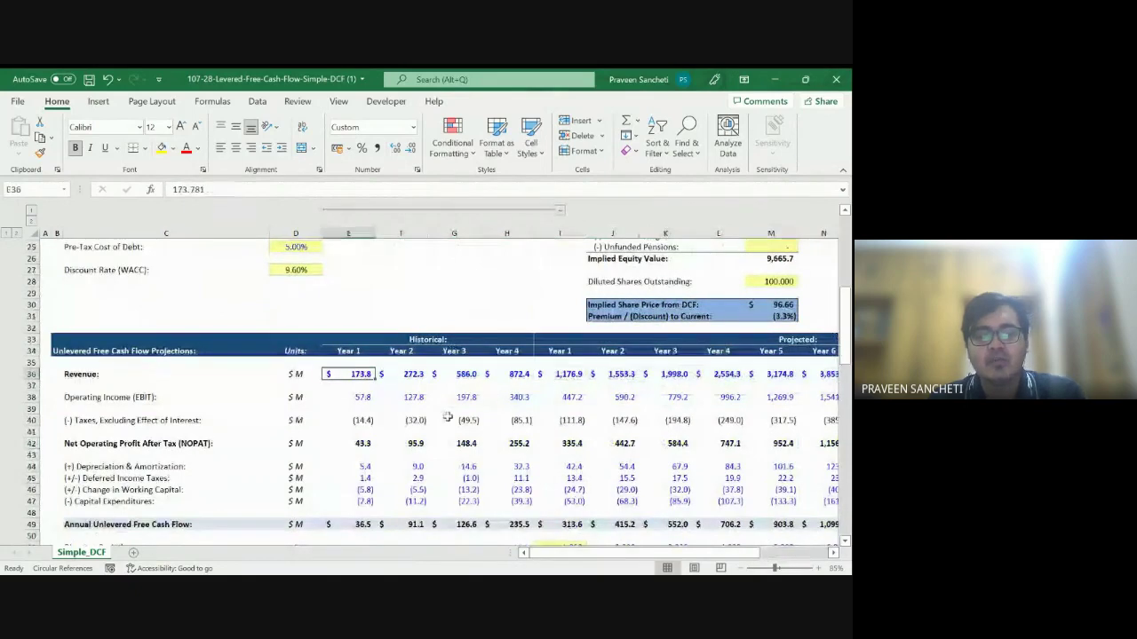
{"action": "left_click_drag", "start_coordinate": [350, 374], "coordinate": [513, 385]}
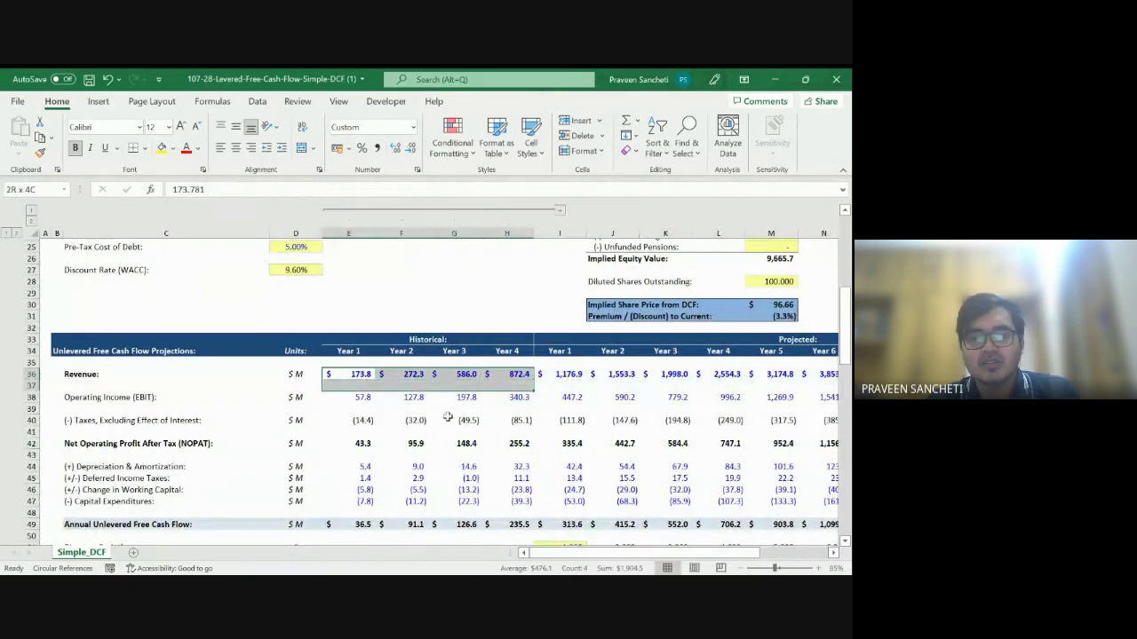
{"action": "key", "text": "shift+Down"}
{"action": "key", "text": "shift+Down"}
{"action": "key", "text": "shift+Down"}
{"action": "key", "text": "shift+Down"}
{"action": "key", "text": "shift+Down"}
{"action": "key", "text": "shift+Down"}
{"action": "key", "text": "shift+Down"}
{"action": "key", "text": "shift+Down"}
{"action": "key", "text": "shift+Down"}
{"action": "key", "text": "shift+Down"}
{"action": "key", "text": "shift+Down"}
{"action": "key", "text": "shift+Down"}
{"action": "key", "text": "shift+Down"}
{"action": "key", "text": "shift+Down"}
{"action": "key", "text": "shift+Down"}
{"action": "key", "text": "shift+Down"}
{"action": "key", "text": "shift+Down"}
{"action": "key", "text": "shift+Down"}
{"action": "key", "text": "shift+Down"}
{"action": "key", "text": "shift+Down"}
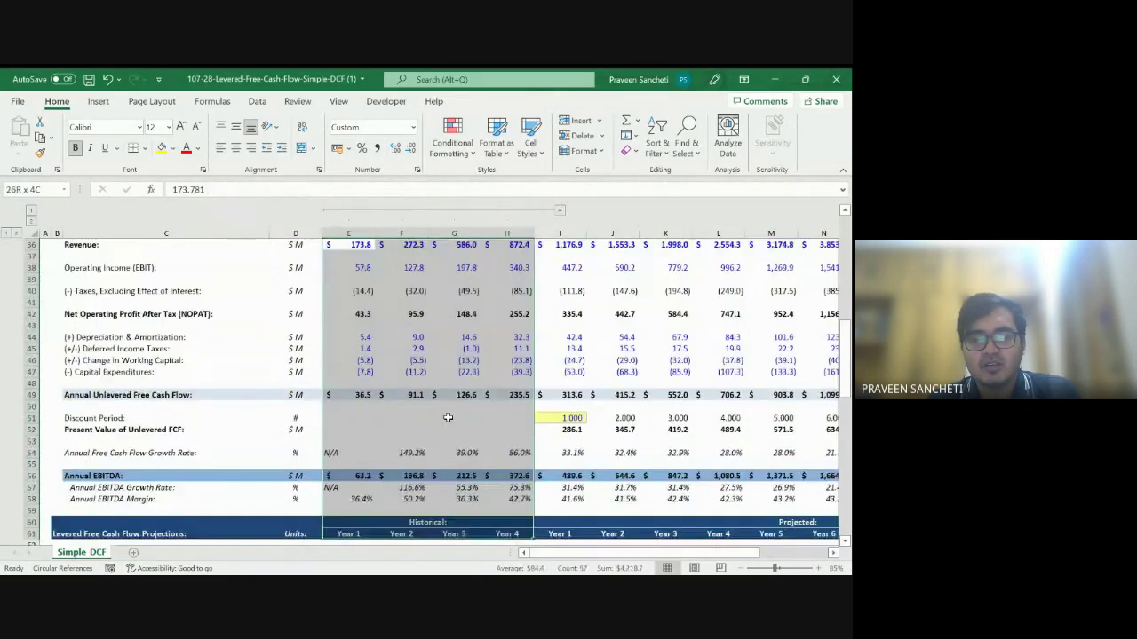
{"action": "key", "text": "shift+Down"}
{"action": "key", "text": "shift+Down"}
{"action": "key", "text": "shift+Down"}
{"action": "key", "text": "shift+Down"}
{"action": "key", "text": "shift+Down"}
{"action": "key", "text": "shift+Down"}
{"action": "key", "text": "shift+Down"}
{"action": "key", "text": "shift+Down"}
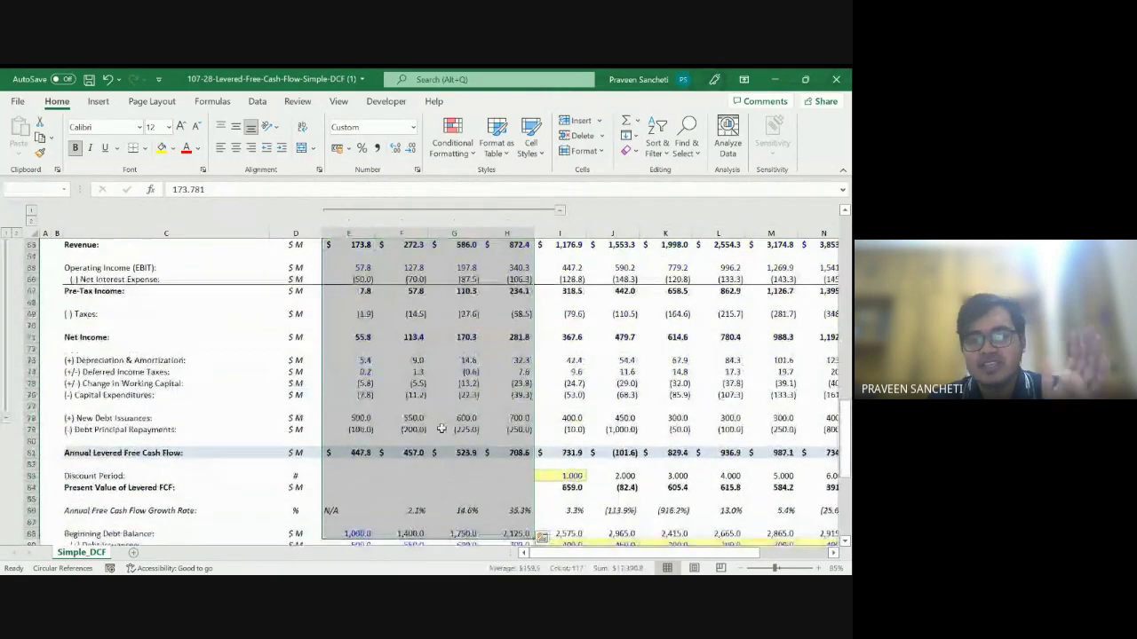
Review the unlevered and levered free cash flow sections down to the levered DCF output, and return to the unlevered projections
{"action": "scroll", "coordinate": [442, 428], "scroll_direction": "up", "scroll_amount": 11}
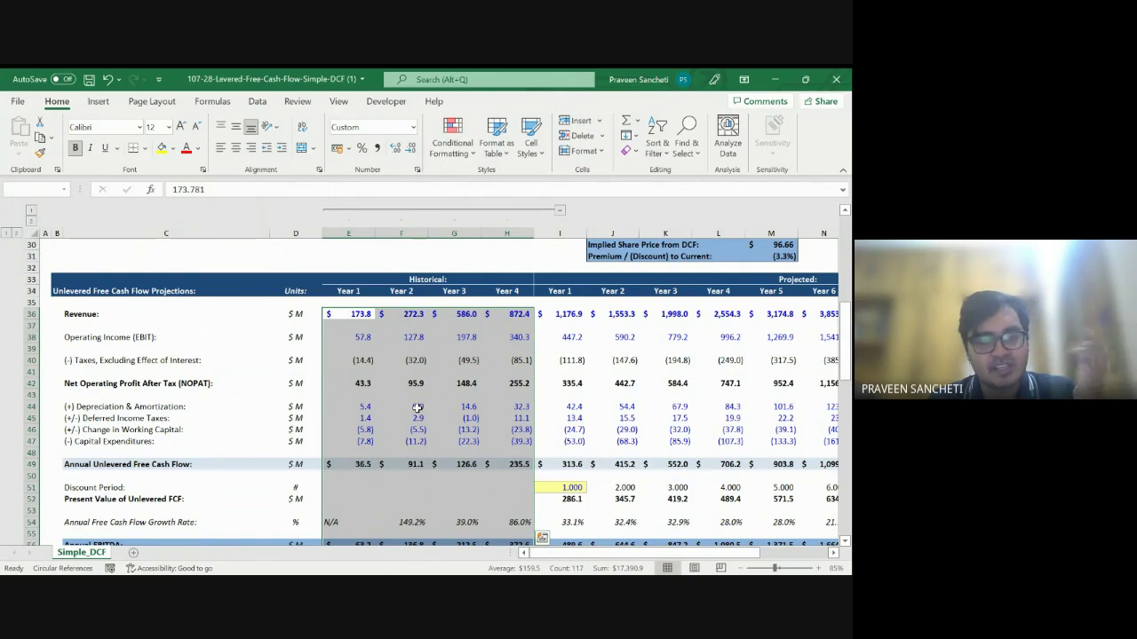
{"action": "scroll", "coordinate": [416, 407], "scroll_direction": "down", "scroll_amount": 6}
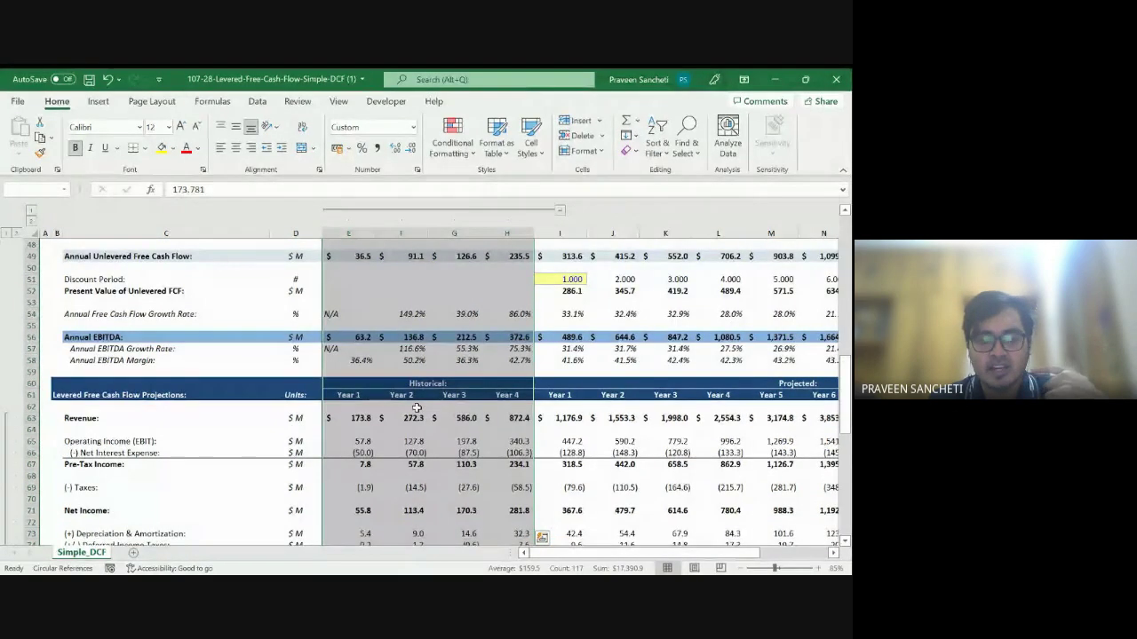
{"action": "scroll", "coordinate": [416, 408], "scroll_direction": "down", "scroll_amount": 6}
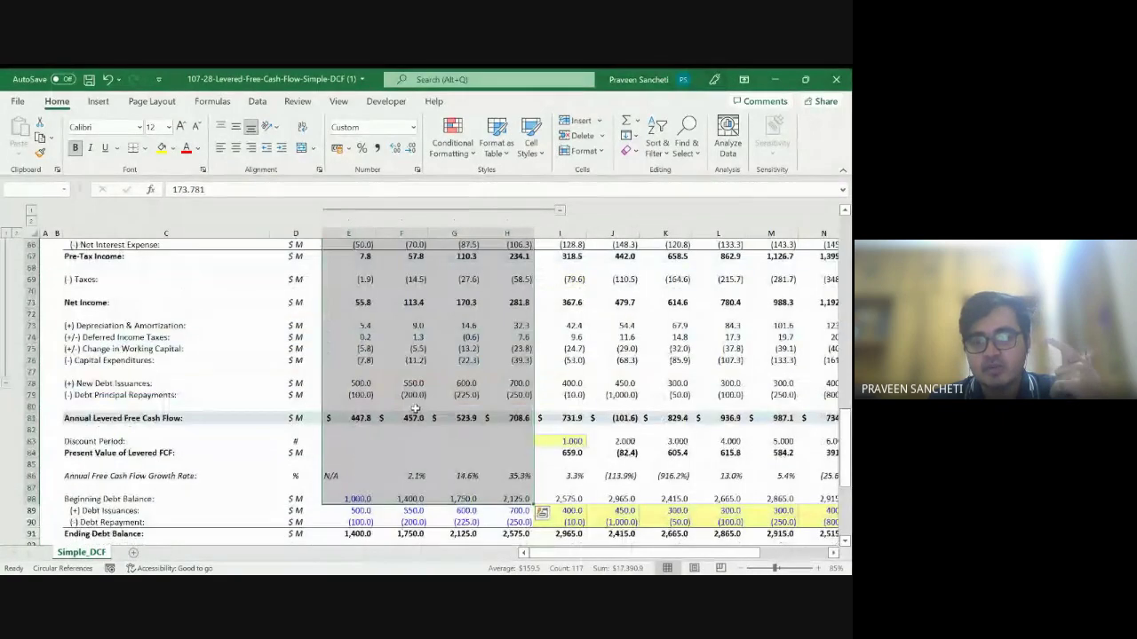
{"action": "scroll", "coordinate": [415, 408], "scroll_direction": "down", "scroll_amount": 6}
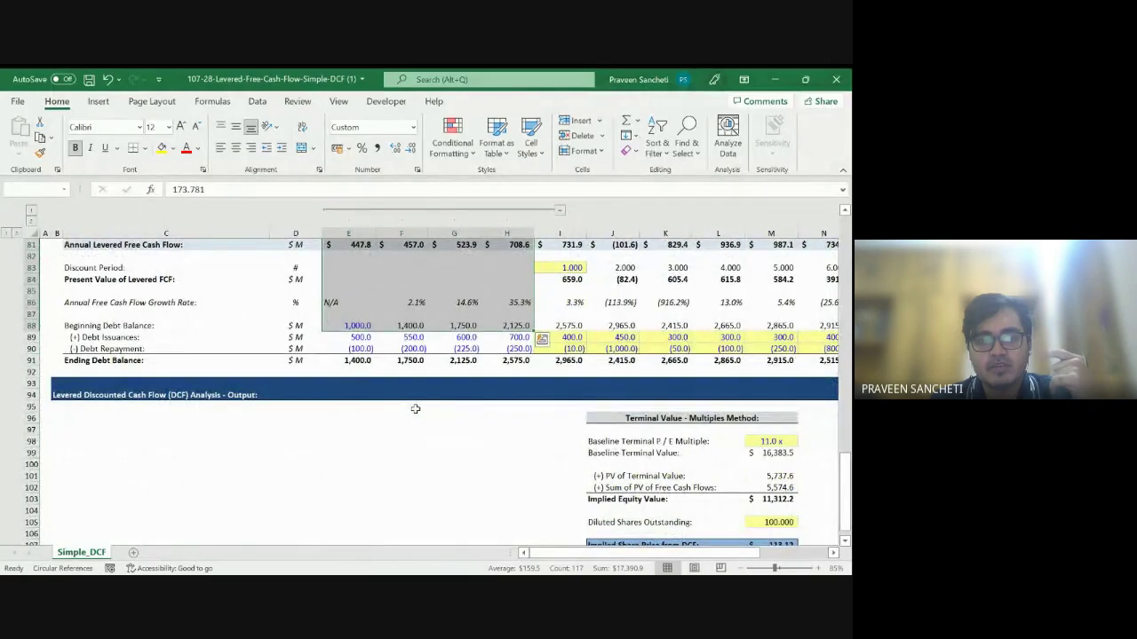
{"action": "scroll", "coordinate": [415, 408], "scroll_direction": "up", "scroll_amount": 20}
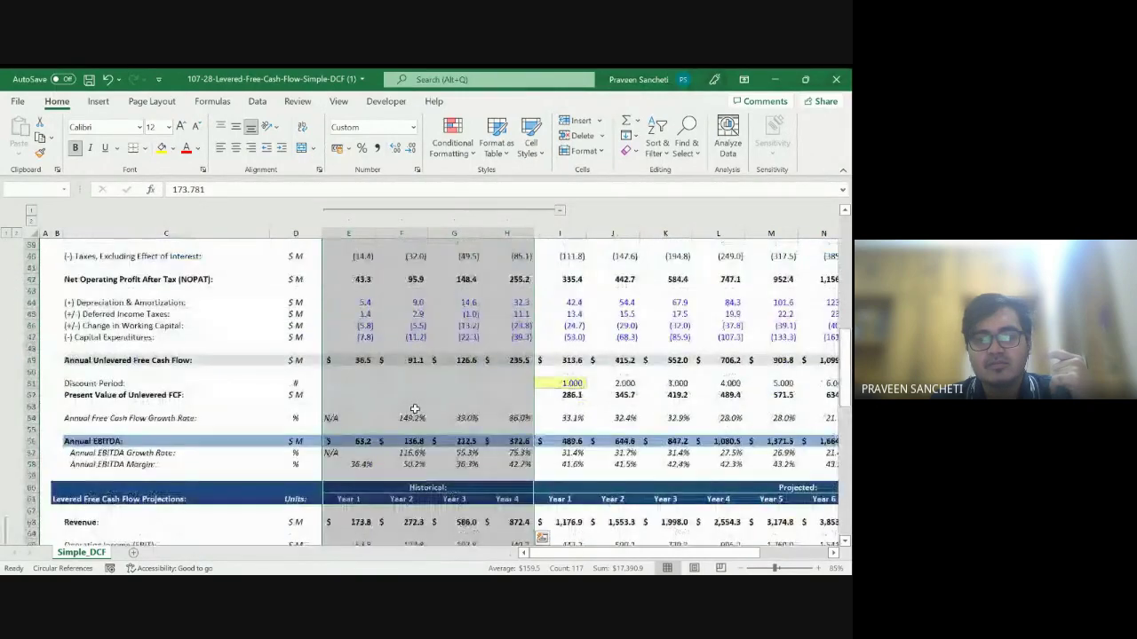
{"action": "key", "text": "alt+Tab"}
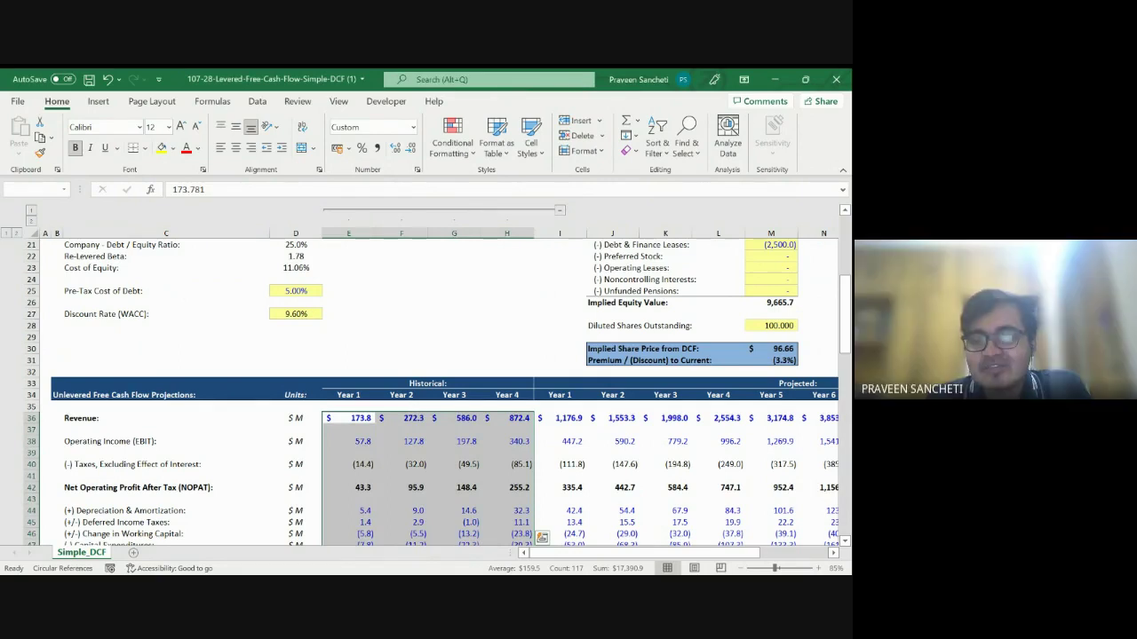
Walk through the projected Year 1 column from Revenue to Net Operating Profit After Tax and inspect the NOPAT formula
{"action": "scroll", "coordinate": [366, 455], "scroll_direction": "down", "scroll_amount": 3}
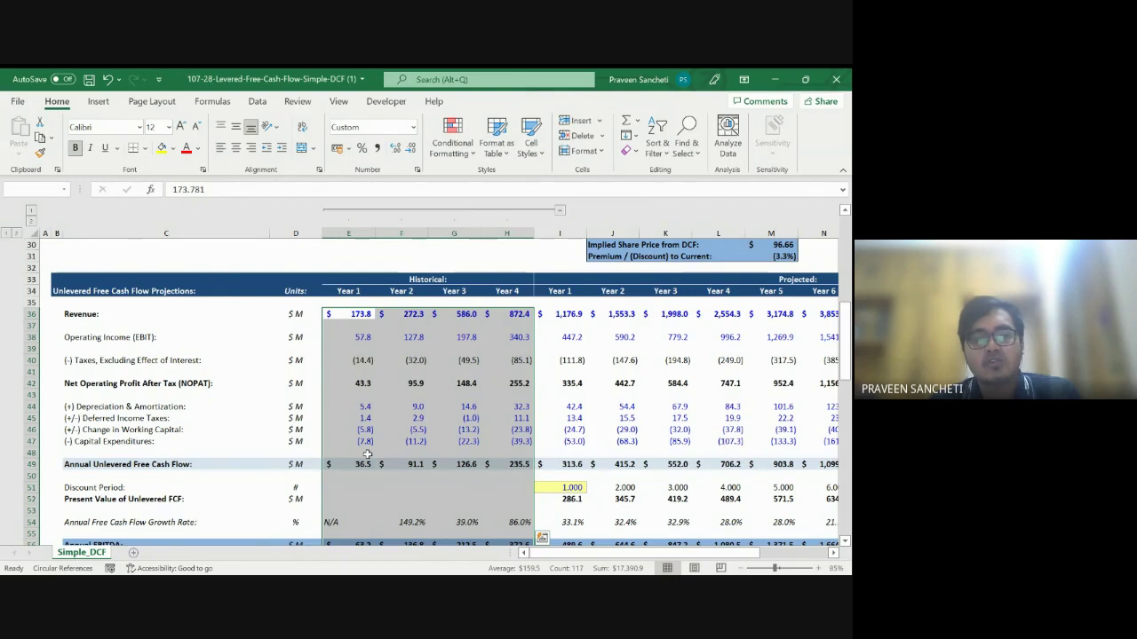
{"action": "key", "text": "Right"}
{"action": "key", "text": "Right"}
{"action": "key", "text": "Right"}
{"action": "key", "text": "Right"}
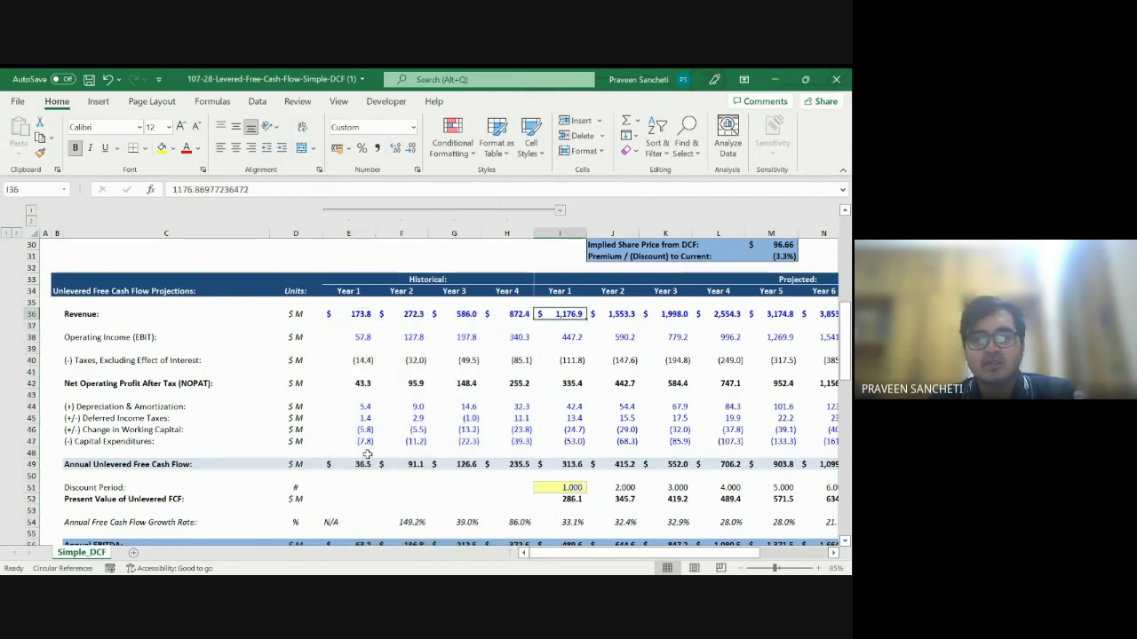
{"action": "key", "text": "Down"}
{"action": "key", "text": "Down"}
{"action": "key", "text": "Down"}
{"action": "key", "text": "Down"}
{"action": "key", "text": "Down"}
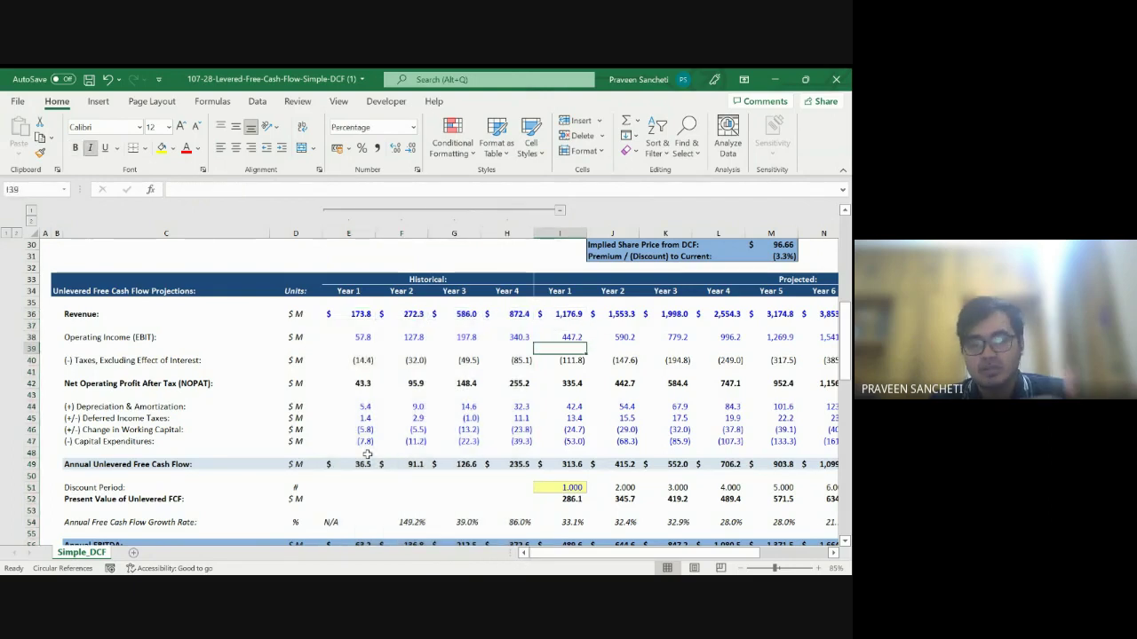
{"action": "key", "text": "Down"}
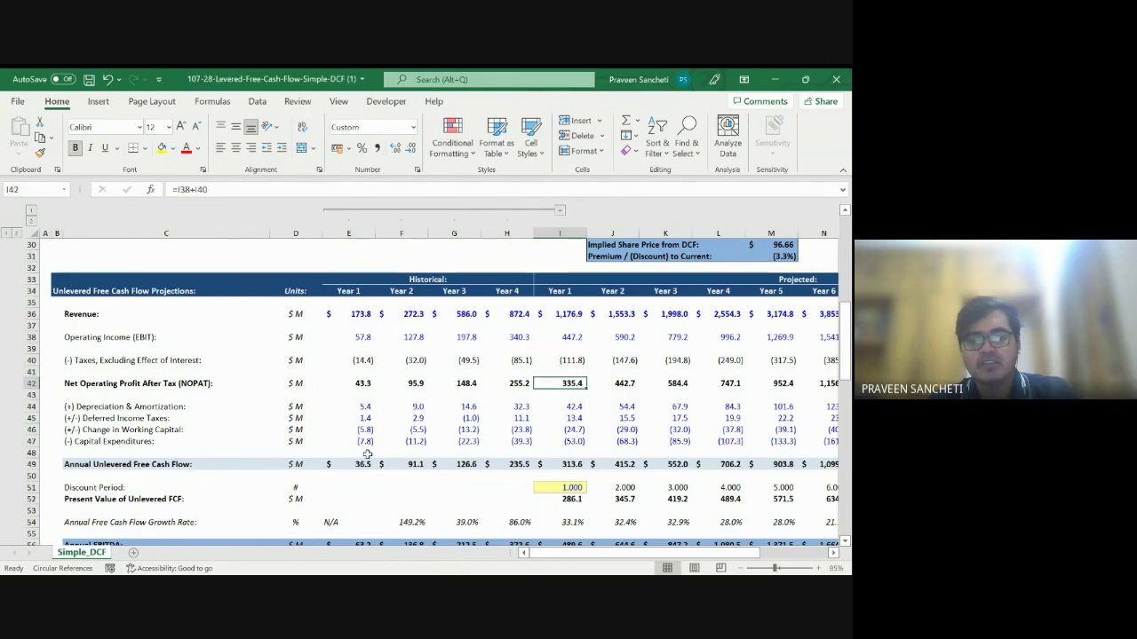
{"action": "key", "text": "Right"}
Highlight the DCF assumptions from Current Share Price to Discount Rate, and the projected figures for Years 1 to 9
{"action": "scroll", "coordinate": [367, 453], "scroll_direction": "up", "scroll_amount": 10}
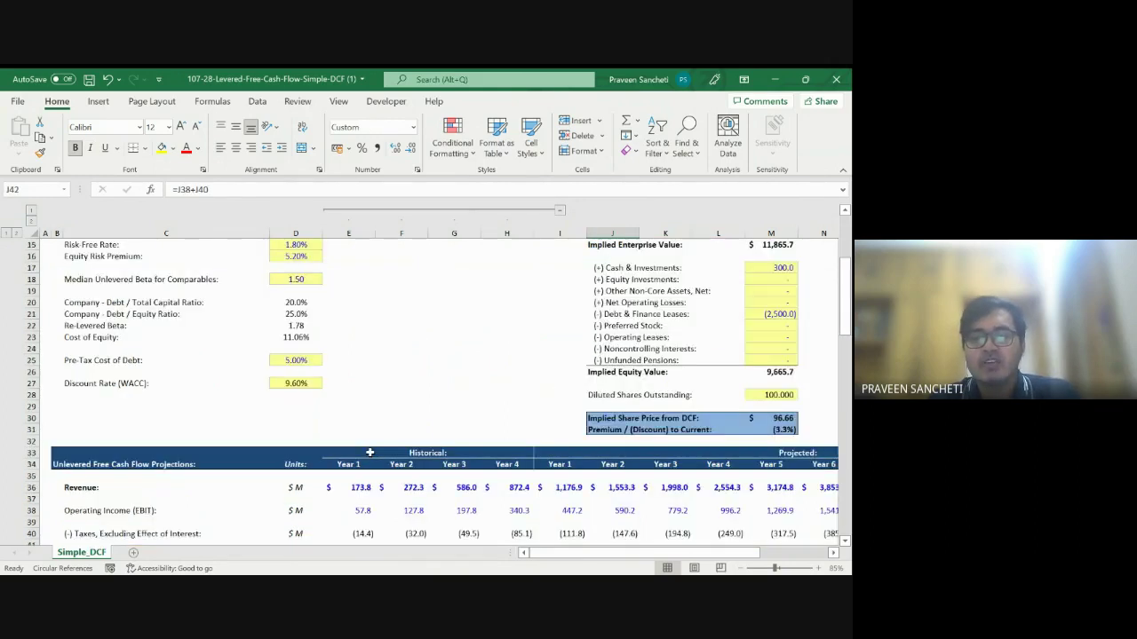
{"action": "left_click_drag", "start_coordinate": [283, 328], "coordinate": [295, 537]}
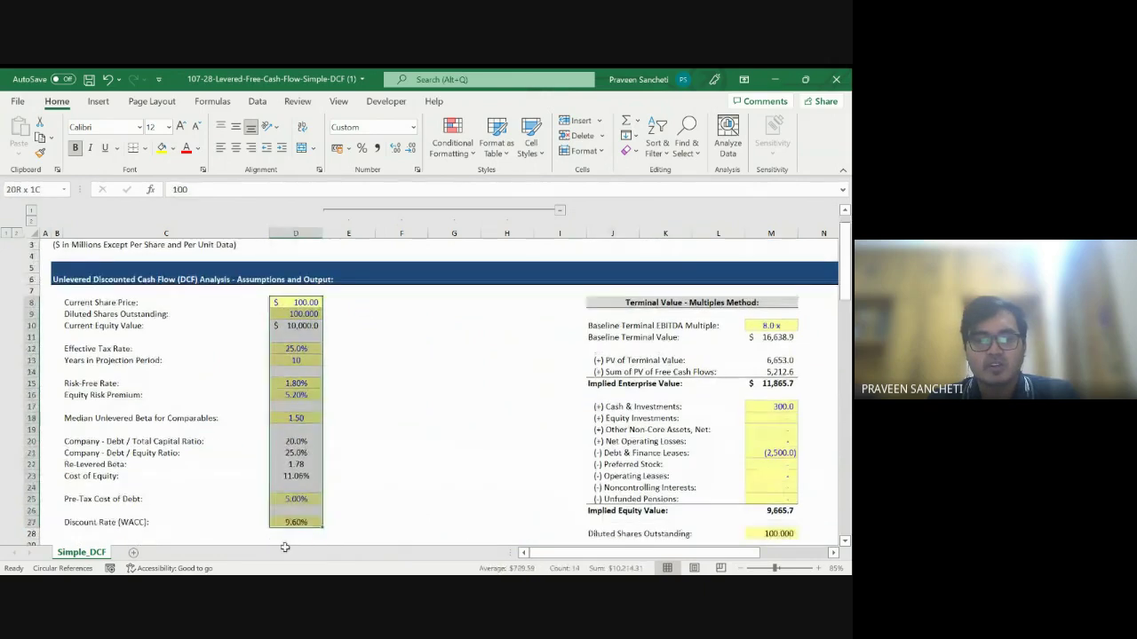
{"action": "scroll", "coordinate": [551, 421], "scroll_direction": "down", "scroll_amount": 10}
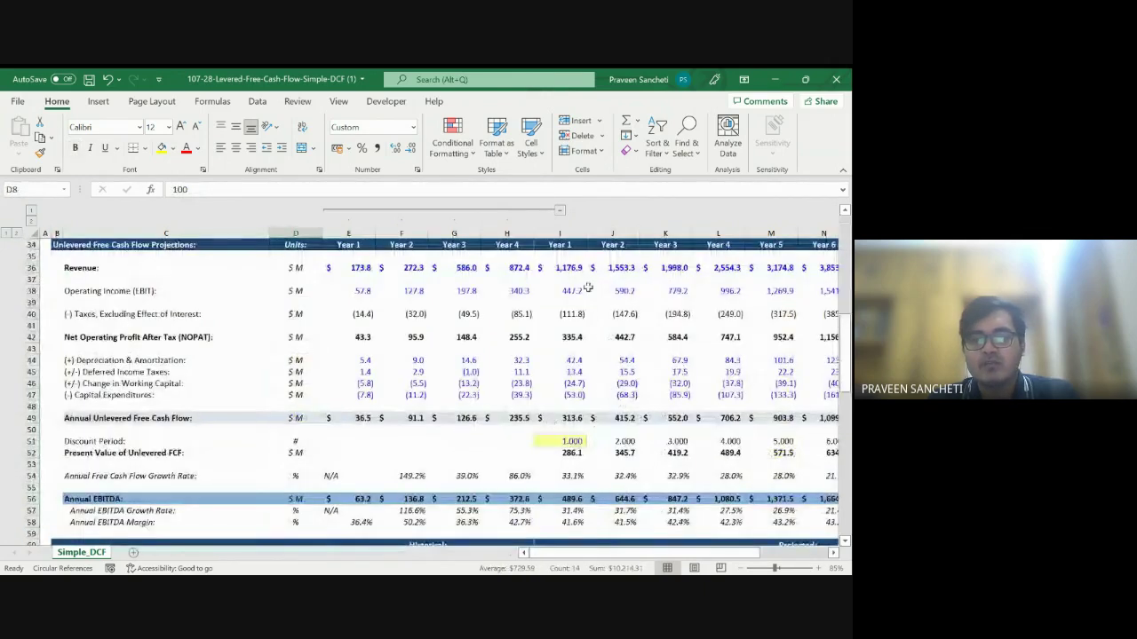
{"action": "left_click_drag", "start_coordinate": [569, 268], "coordinate": [787, 466]}
{"action": "scroll", "coordinate": [787, 465], "scroll_direction": "down", "scroll_amount": 3}
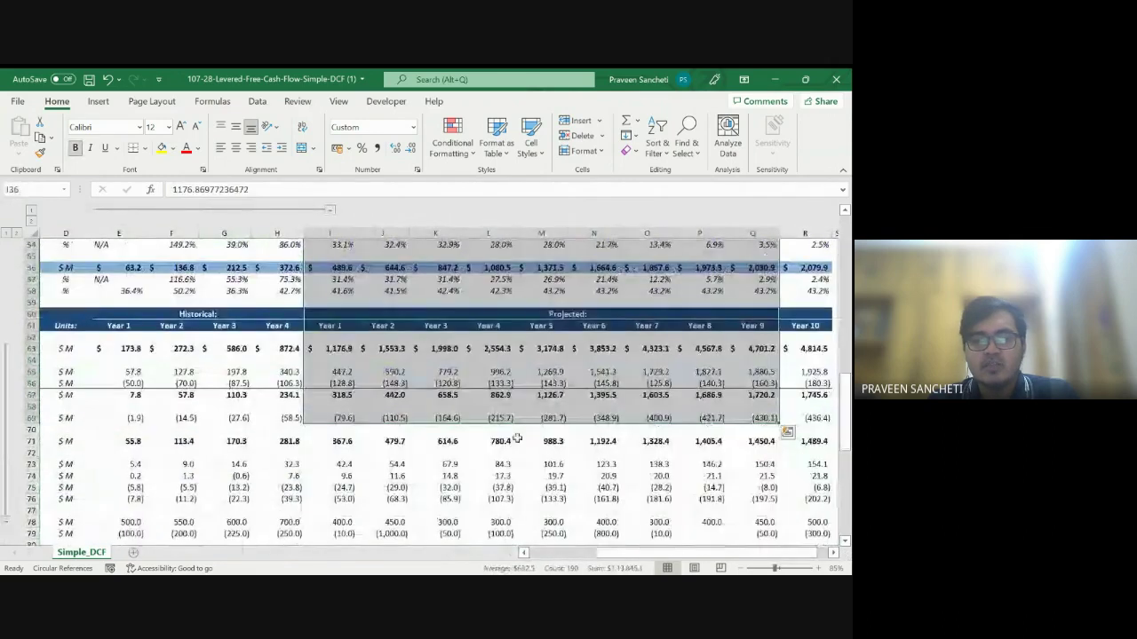
Examine the levered projections for Year 1 down to net interest expense, and go through the Debt Issuances row in the debt schedule
{"action": "left_click", "coordinate": [339, 351]}
{"action": "key", "text": "Down"}
{"action": "key", "text": "Down"}
{"action": "key", "text": "Down"}
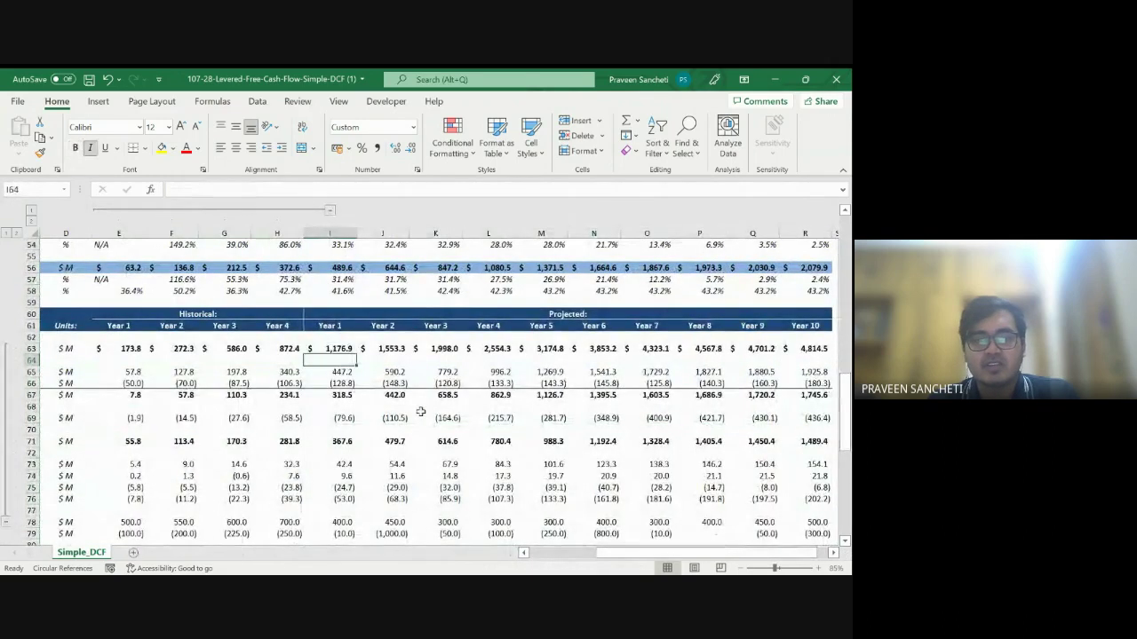
{"action": "scroll", "coordinate": [477, 441], "scroll_direction": "down", "scroll_amount": 2}
{"action": "scroll", "coordinate": [477, 441], "scroll_direction": "down", "scroll_amount": 5}
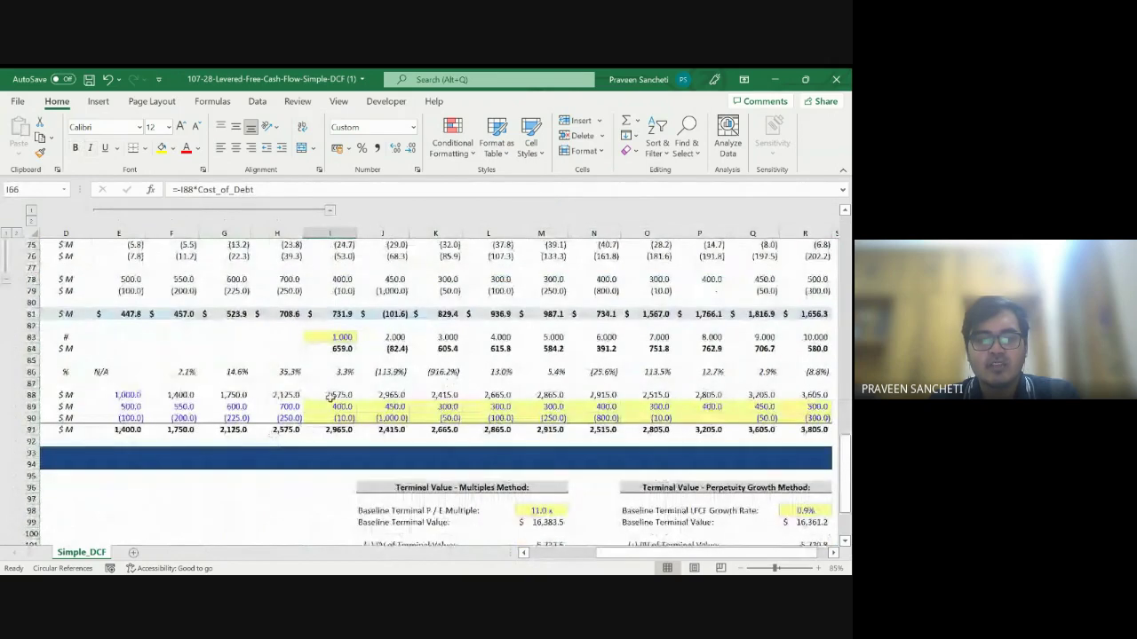
{"action": "left_click", "coordinate": [330, 406]}
{"action": "key", "text": "ctrl+Left"}
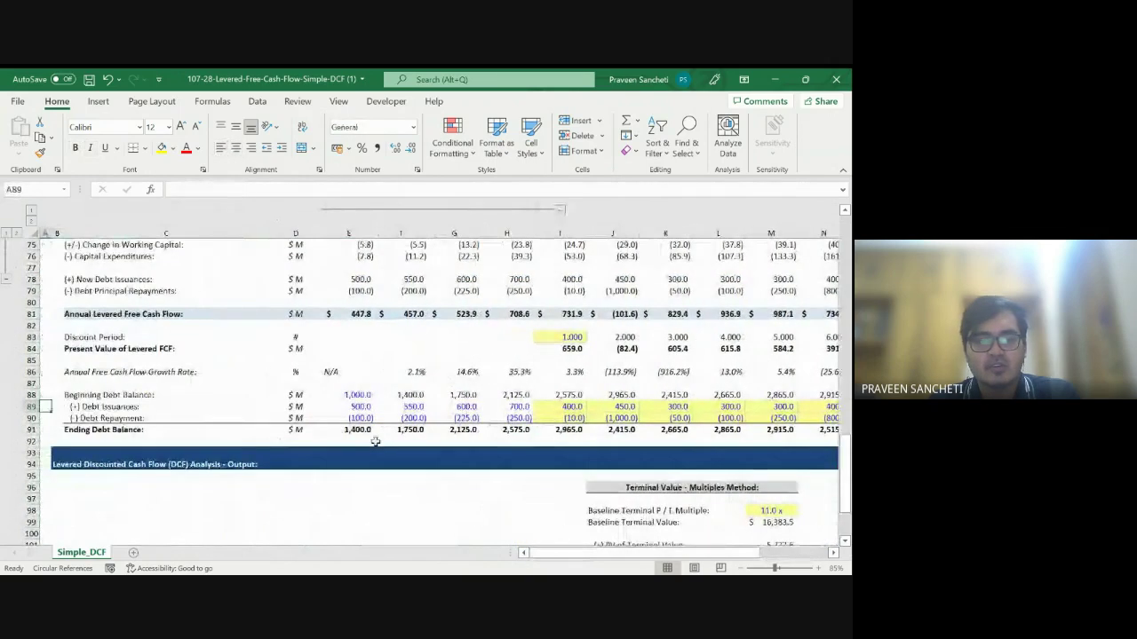
{"action": "key", "text": "ctrl+Right"}
{"action": "key", "text": "ctrl+Right"}
{"action": "key", "text": "ctrl+Left"}
{"action": "key", "text": "ctrl+Left"}
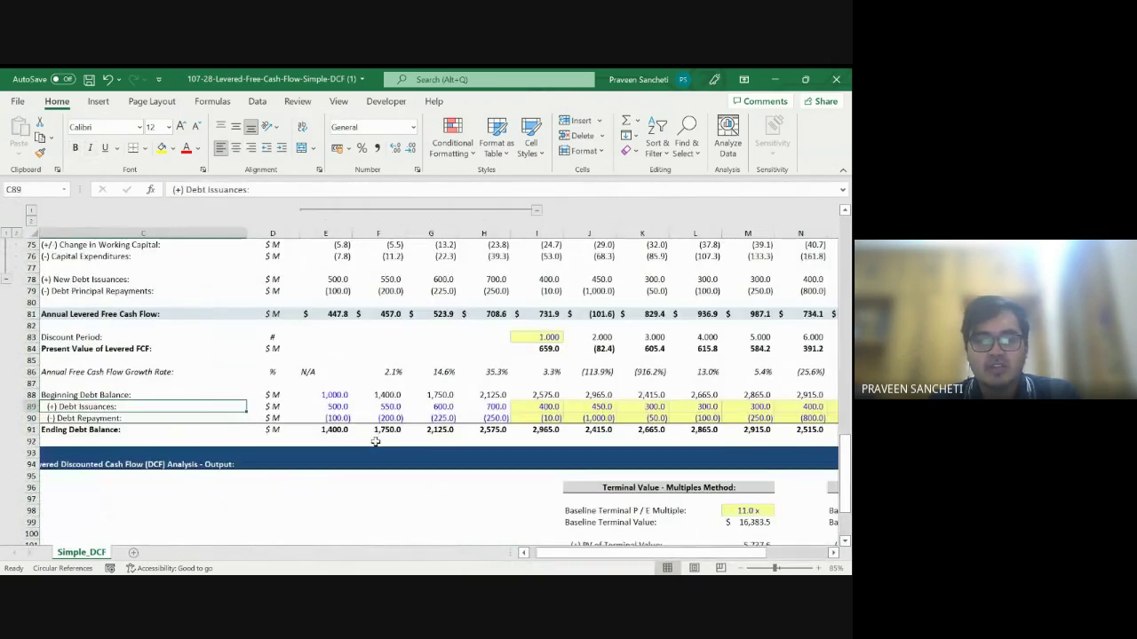
Highlight the Terminal Value - Multiples Method table in the levered DCF output, down to Premium / (Discount) to Current
{"action": "scroll", "coordinate": [595, 488], "scroll_direction": "down", "scroll_amount": 3}
{"action": "scroll", "coordinate": [667, 508], "scroll_direction": "down", "scroll_amount": 3}
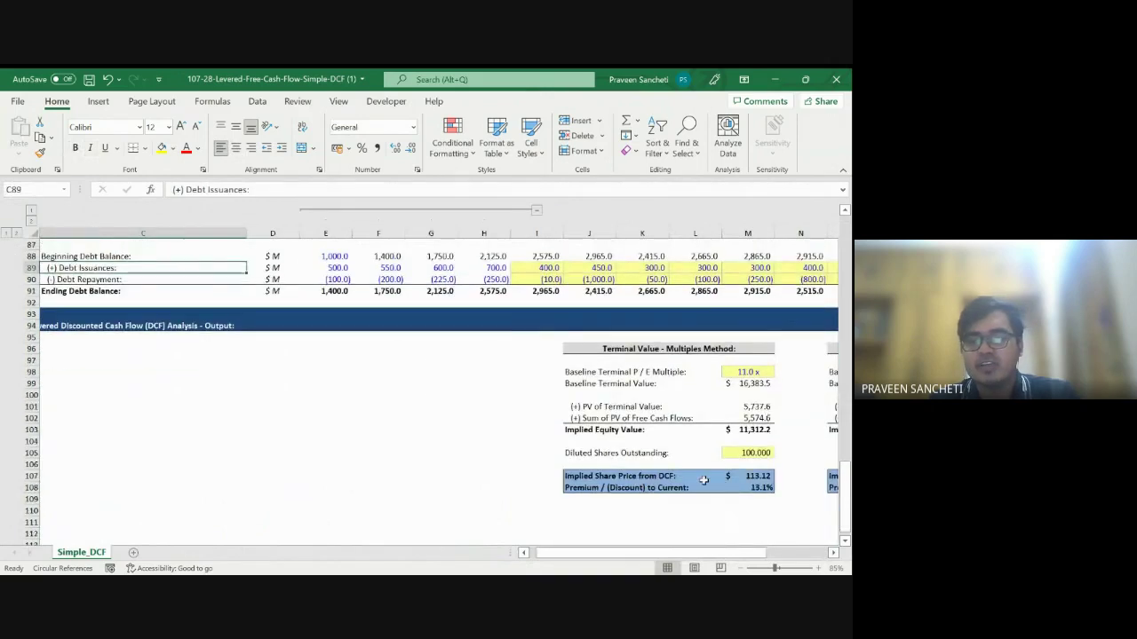
{"action": "left_click_drag", "start_coordinate": [613, 349], "coordinate": [753, 491]}
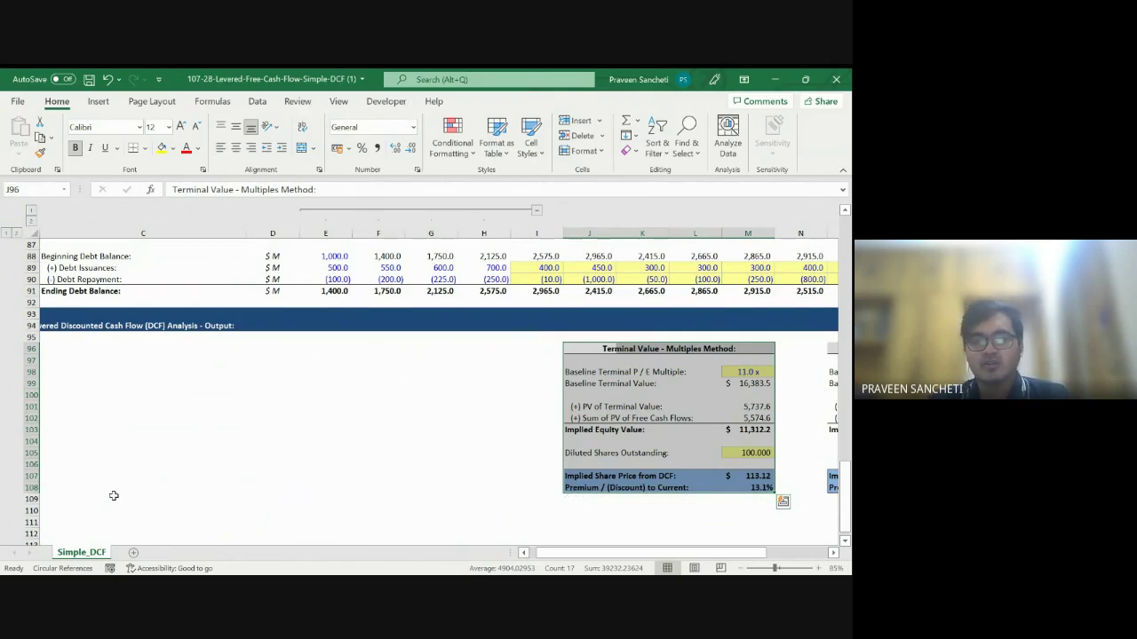
Enter the row label FCF in cell D121, in the empty area below the levered DCF output
{"action": "scroll", "coordinate": [151, 502], "scroll_direction": "down", "scroll_amount": 6}
{"action": "left_click", "coordinate": [169, 431]}
{"action": "key", "text": "Right"}
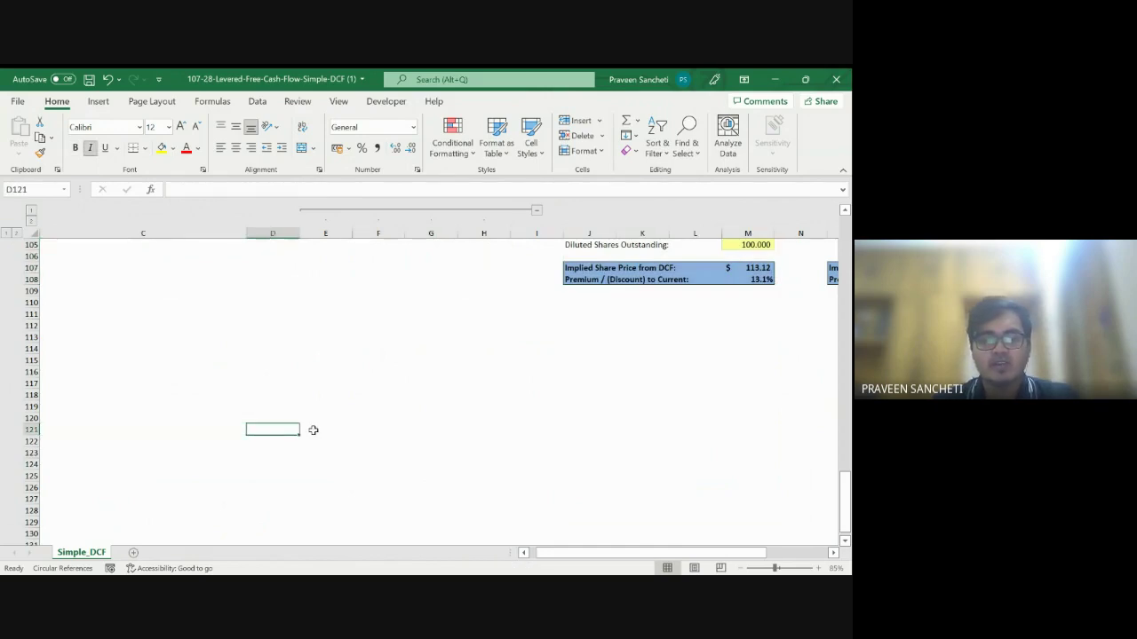
{"action": "type", "text": "FCF"}
{"action": "key", "text": "ctrl+Return"}
{"action": "key", "text": "Right"}
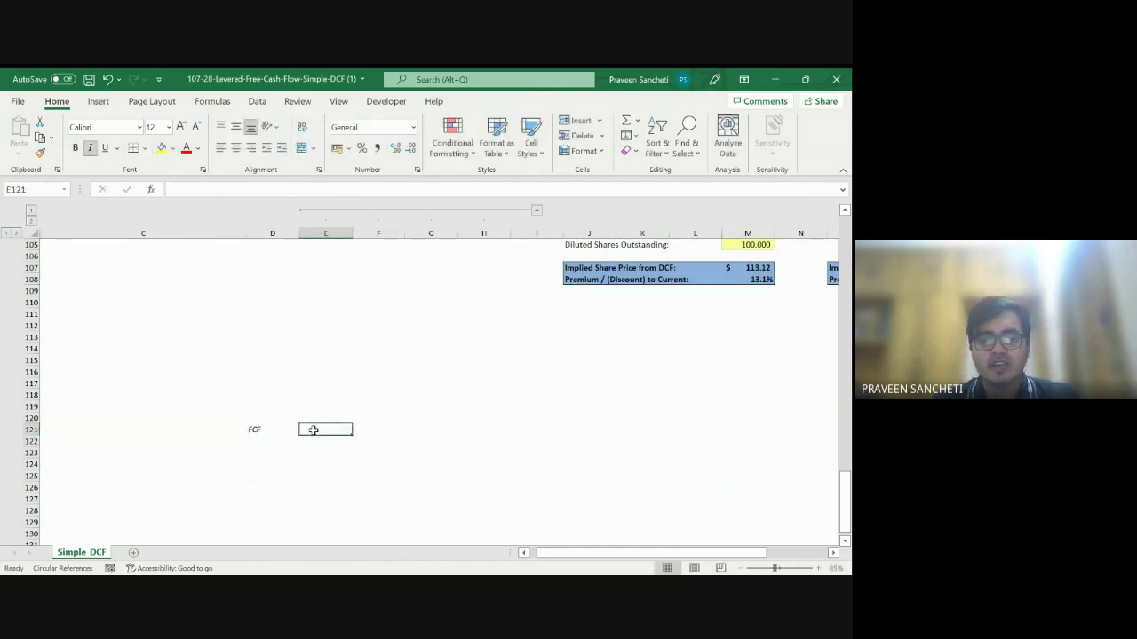
Enter 100 as the first cash flow in cell E121
{"action": "key", "text": "Right"}
{"action": "key", "text": "shift+space"}
{"action": "key", "text": "Left"}
{"action": "type", "text": "100"}
{"action": "key", "text": "ctrl+Return"}
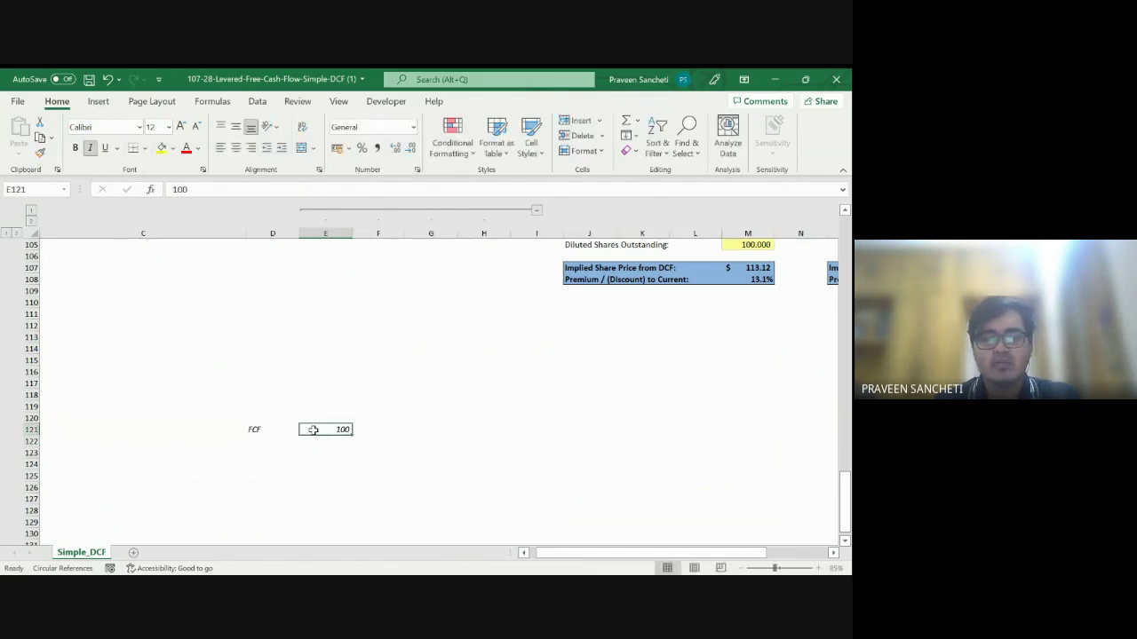
Fill the FCF row with the cash flows -2000, 2500 and 5000 in cells E121 to G121
{"action": "type", "text": "-200"}
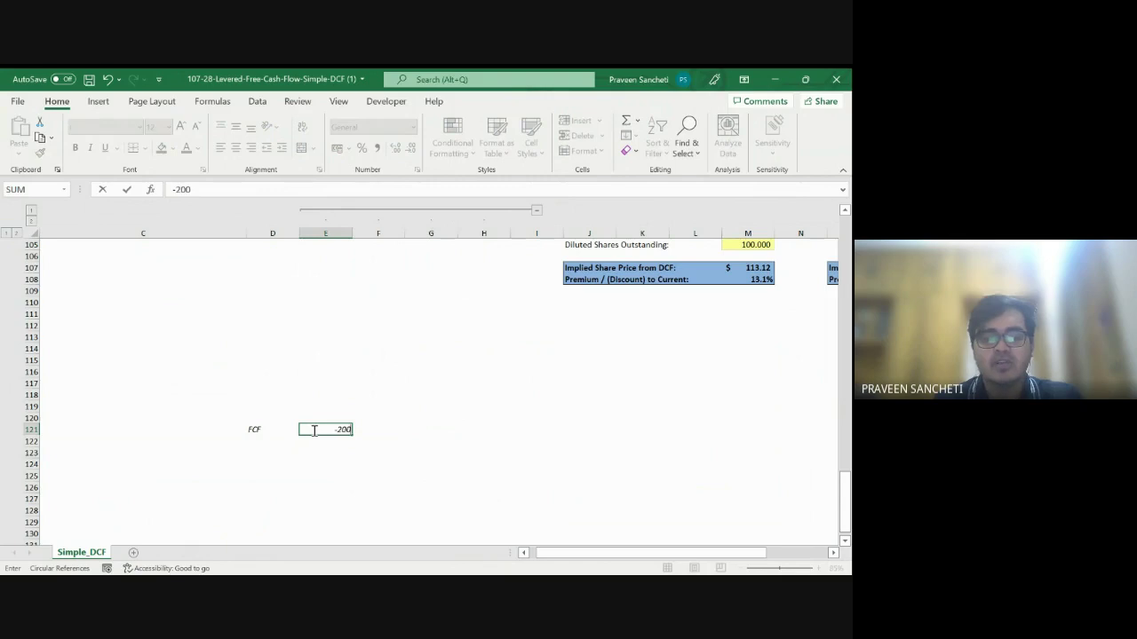
{"action": "type", "text": "0"}
{"action": "key", "text": "Tab"}
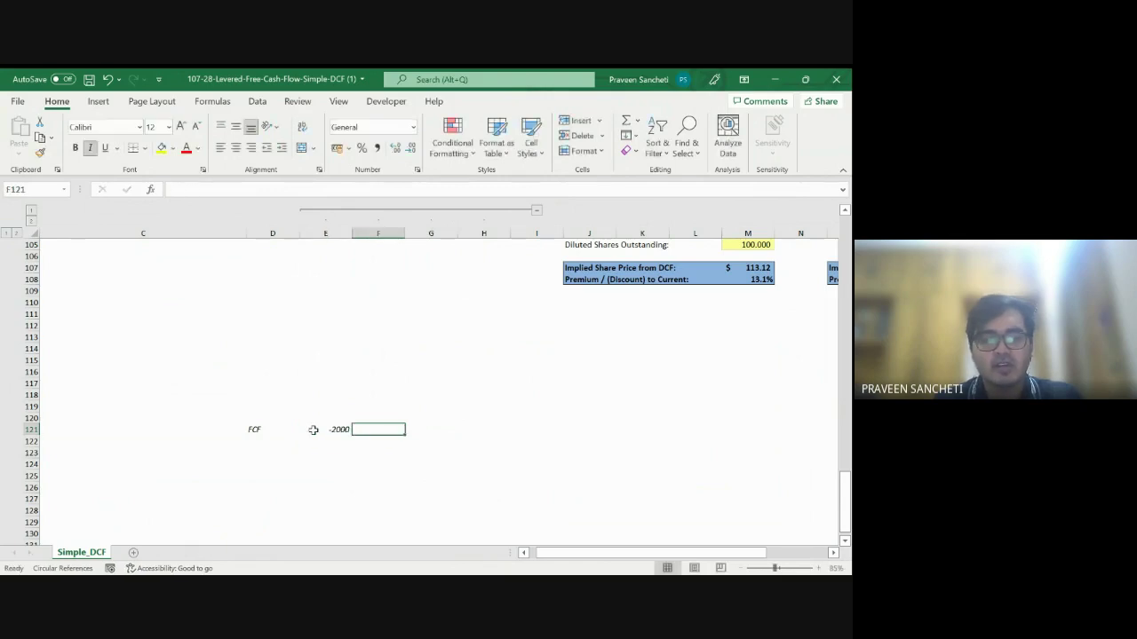
{"action": "type", "text": "2500"}
{"action": "key", "text": "Tab"}
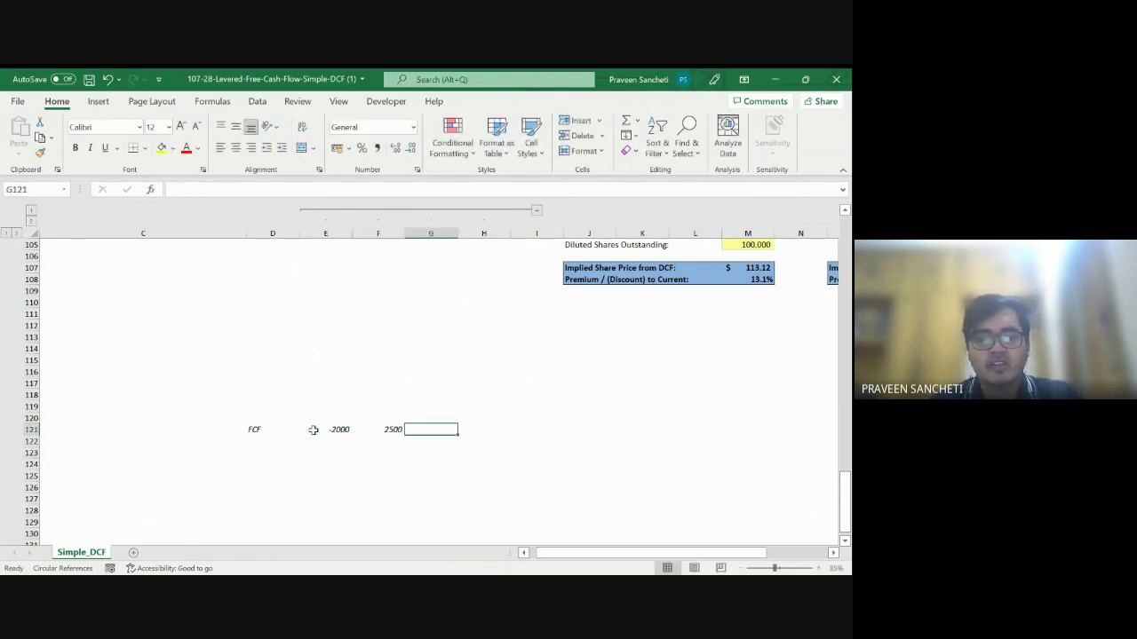
{"action": "type", "text": "5000"}
{"action": "key", "text": "Tab"}
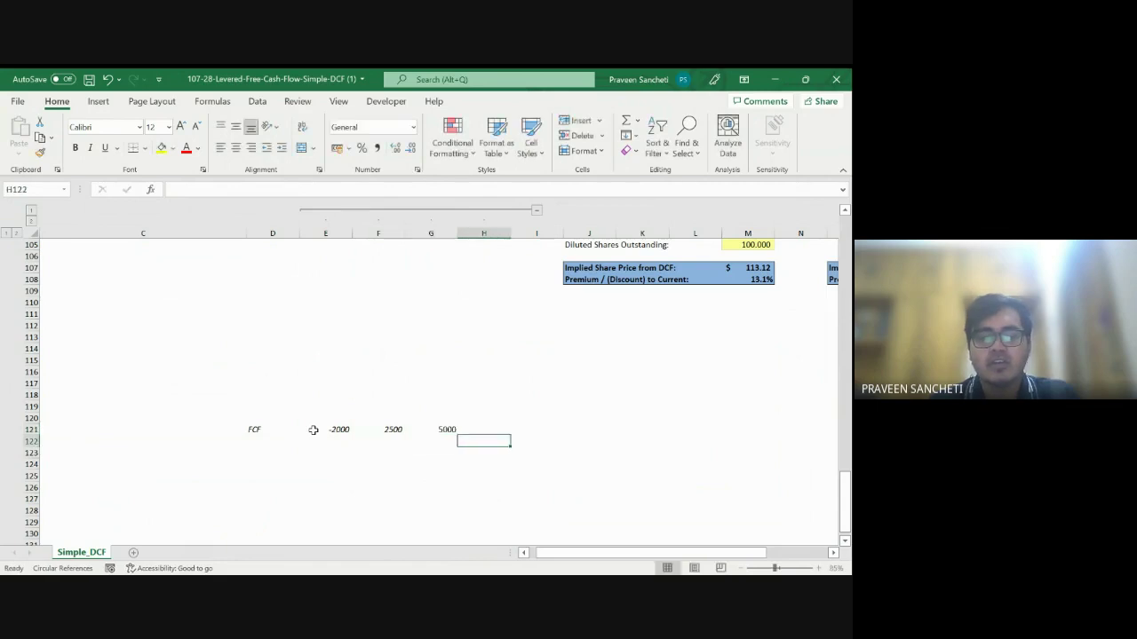
Complete the FCF row with the cash flows 8000 in cell H121 and 3500 in cell I121
{"action": "type", "text": "8000"}
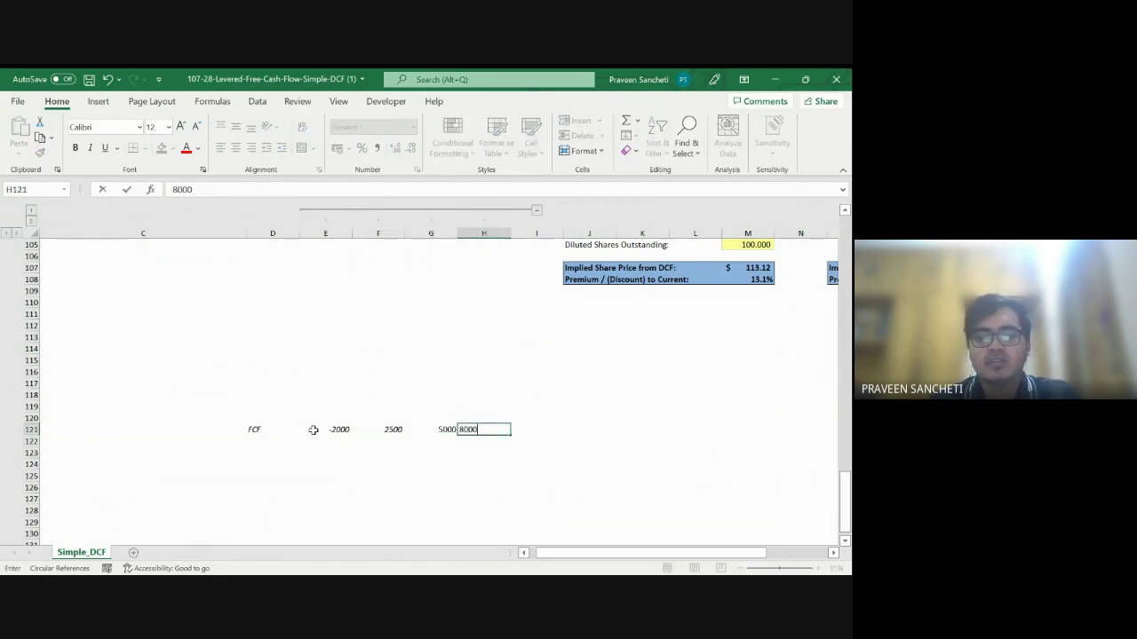
{"action": "key", "text": "Tab"}
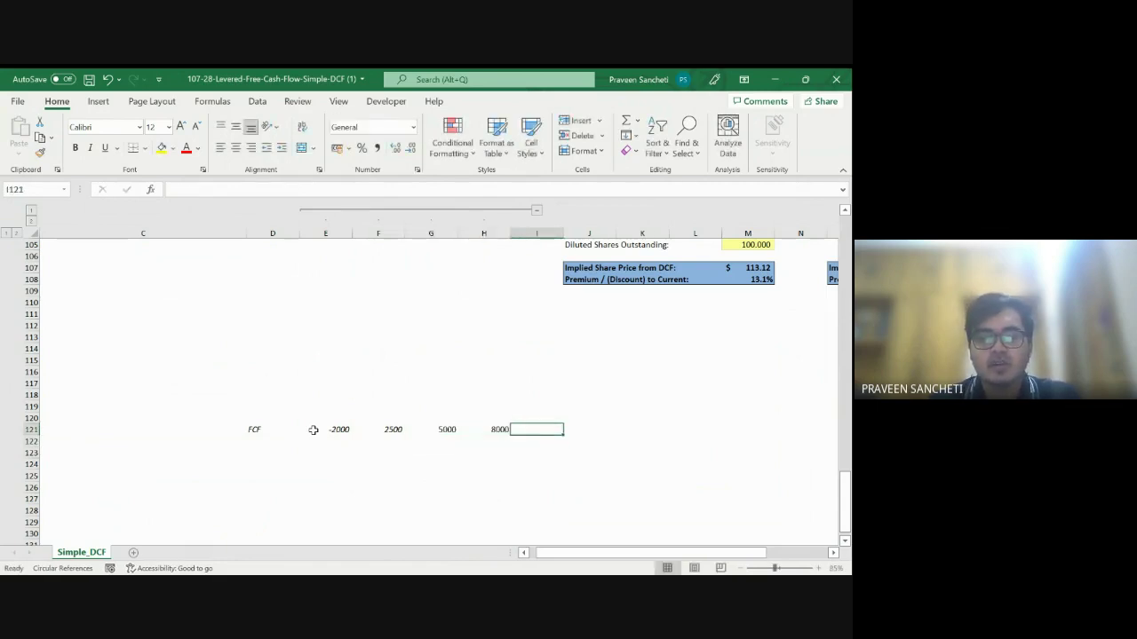
{"action": "type", "text": "3500"}
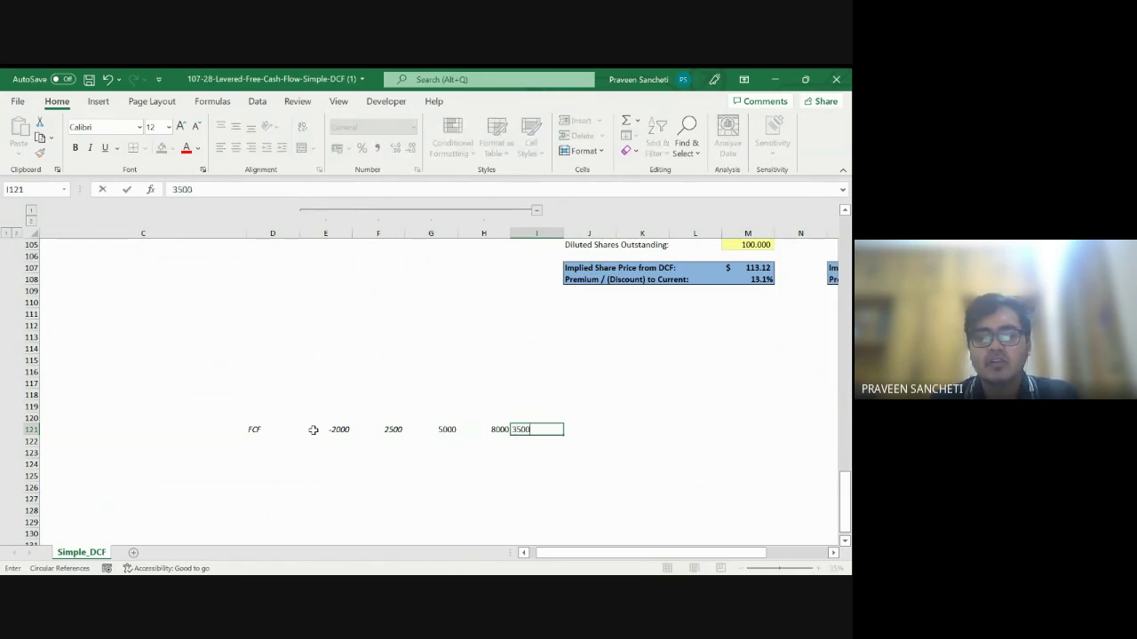
{"action": "key", "text": "Return"}
Calculate the internal rate of return of the FCF cash flows E121:I121 in cell E122 with =IRR(E121:I121)
{"action": "type", "text": "="}
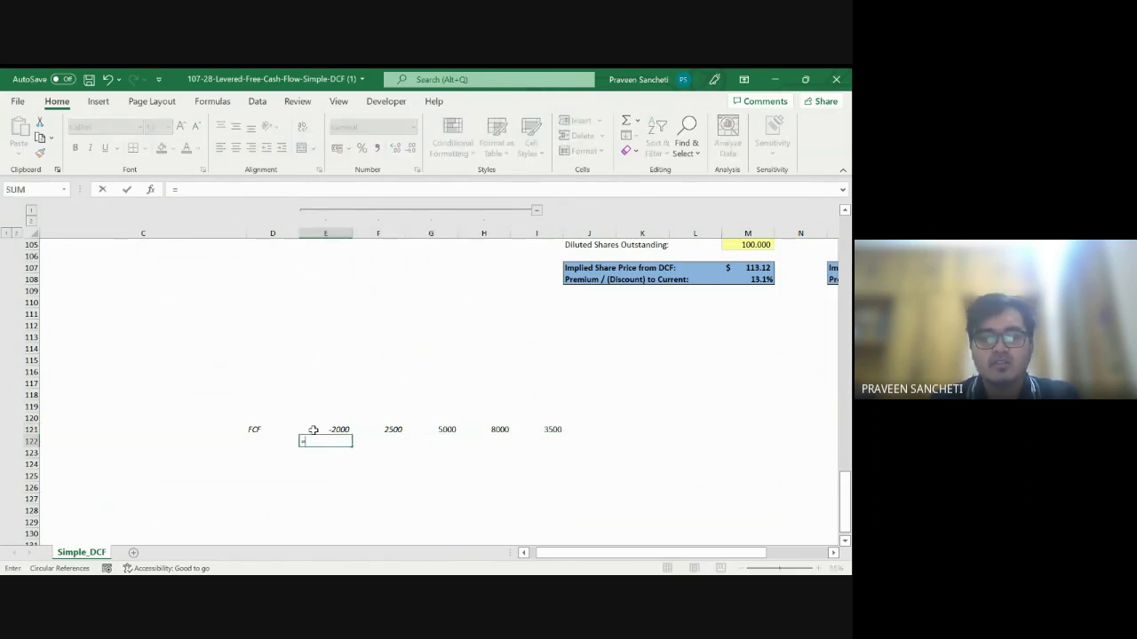
{"action": "type", "text": "irr("}
{"action": "key", "text": "Up"}
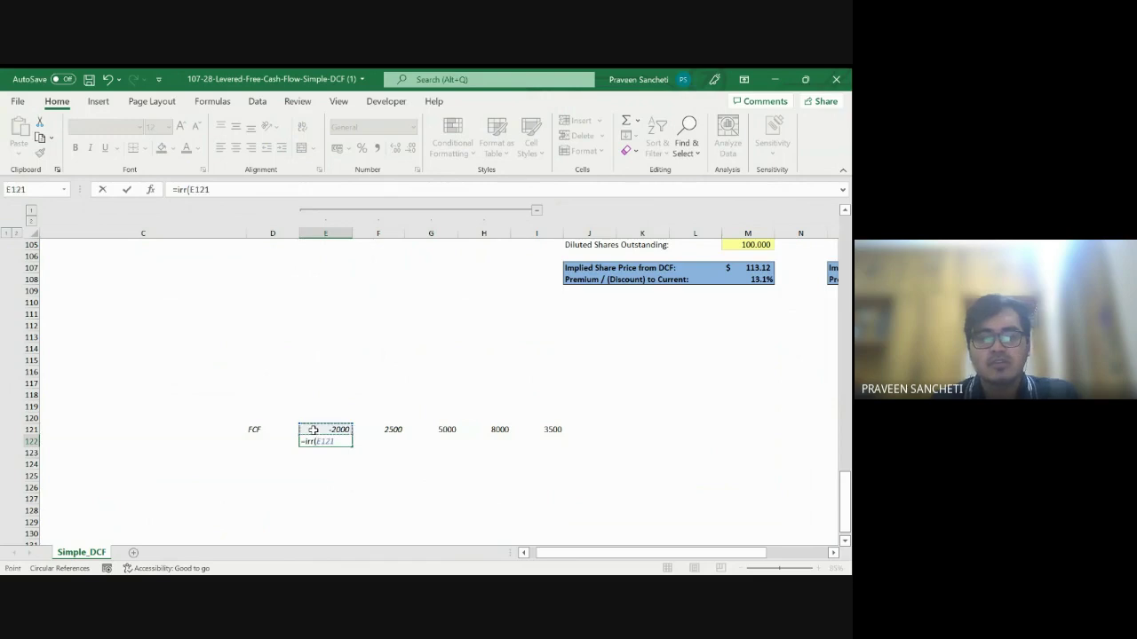
{"action": "key", "text": "shift+Right"}
{"action": "key", "text": "shift+Right"}
{"action": "key", "text": "shift+Right"}
{"action": "key", "text": "shift+Right"}
{"action": "key", "text": "Return"}
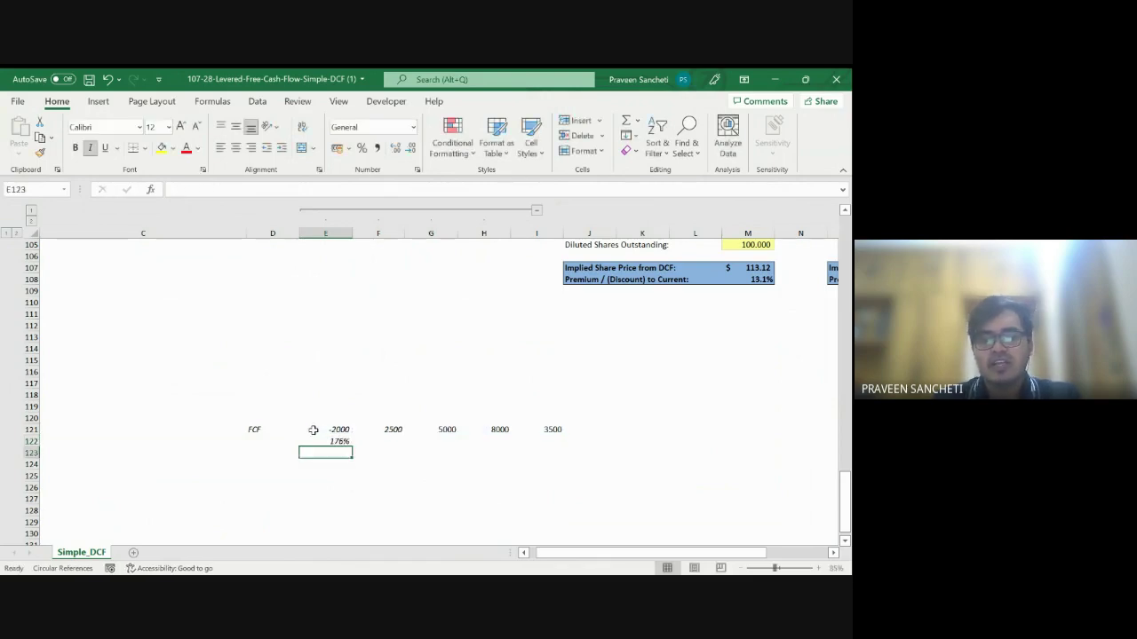
Set the initial outflow in cell E121 of the FCF row to -12000
{"action": "left_click", "coordinate": [313, 430]}
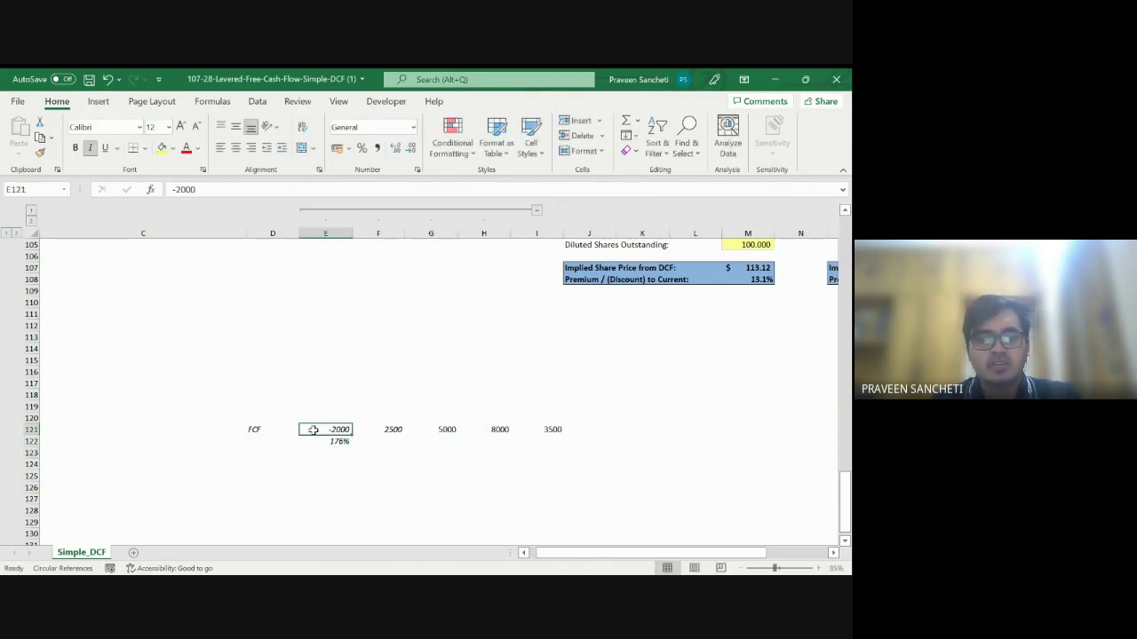
{"action": "double_click", "coordinate": [314, 430]}
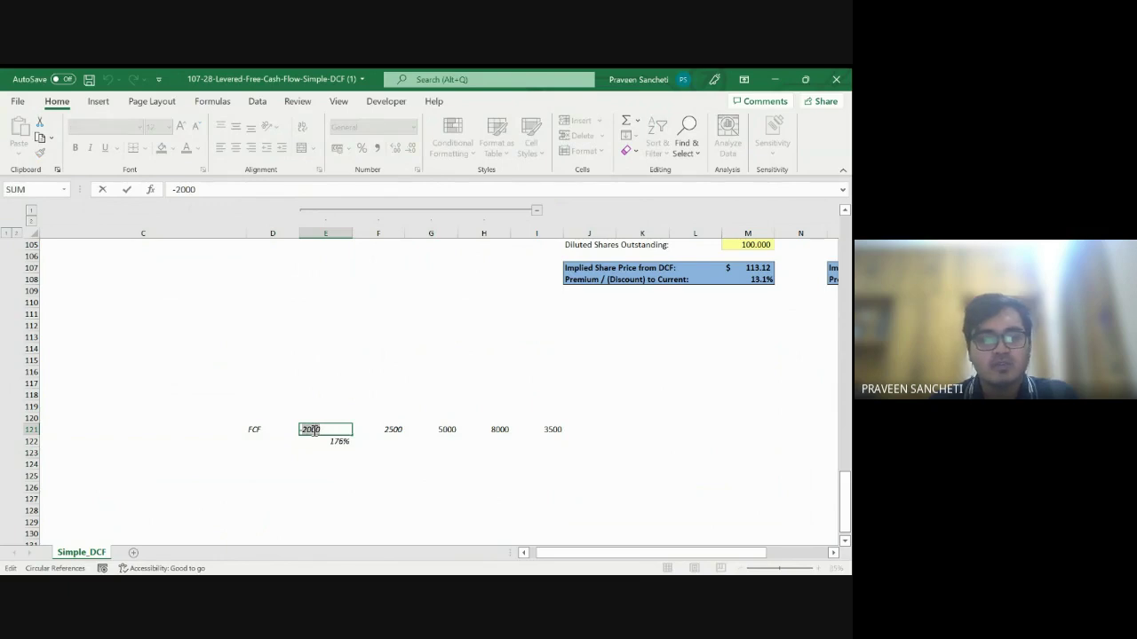
{"action": "type", "text": "-12000"}
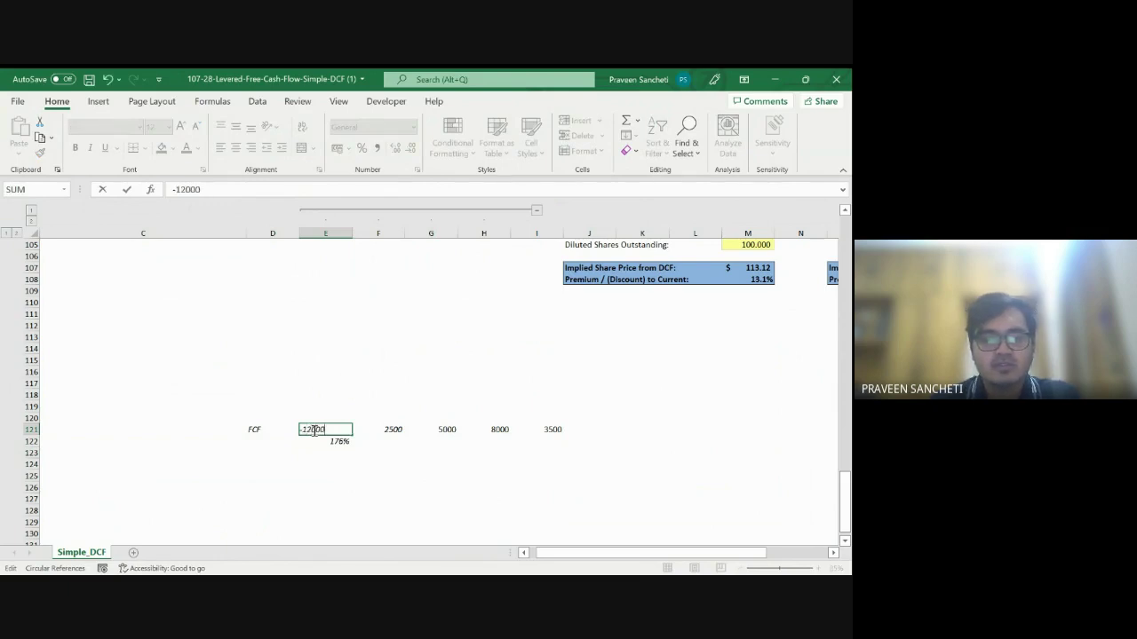
{"action": "key", "text": "Return"}
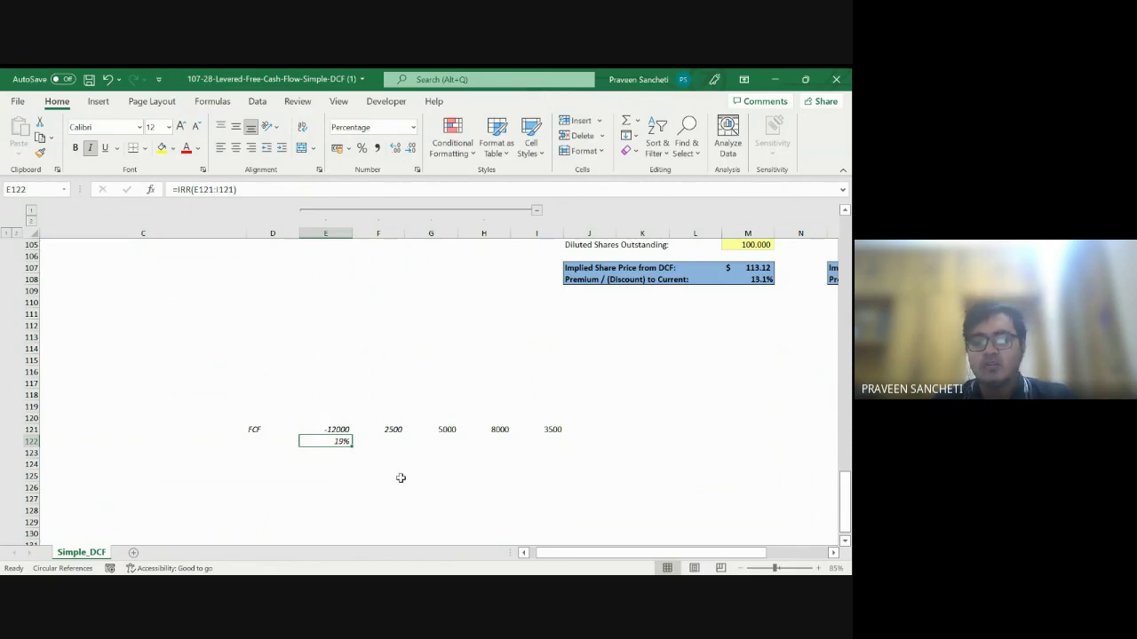
Highlight the FCF row from D121 to I121 and enter the label IRR in cell D122
{"action": "key", "text": "Left"}
{"action": "key", "text": "Up"}
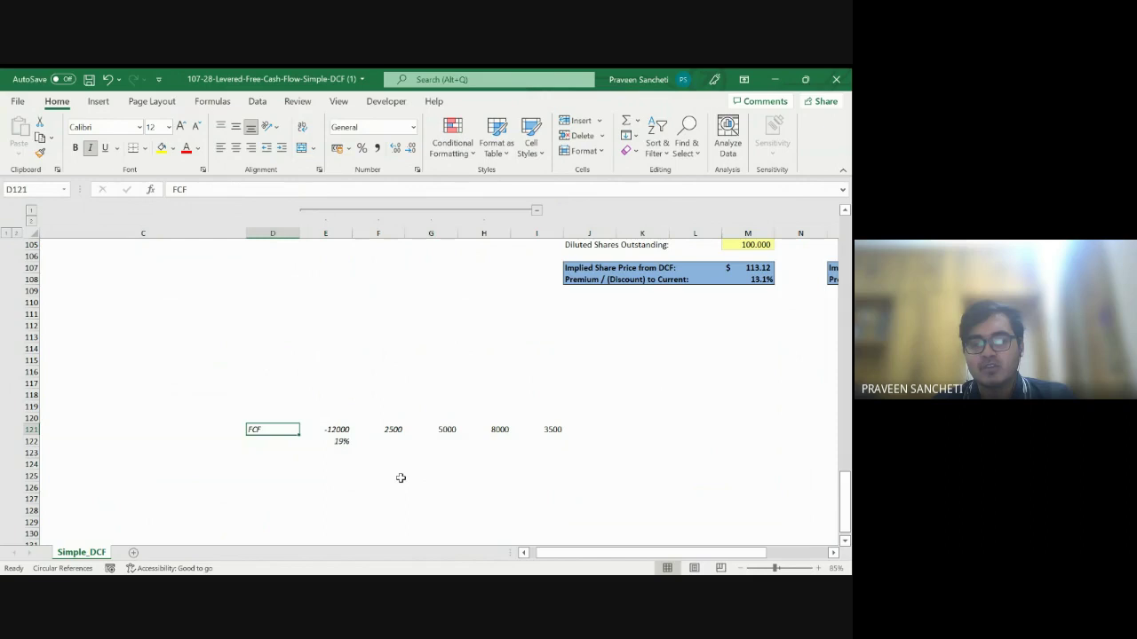
{"action": "key", "text": "shift+Right"}
{"action": "key", "text": "shift+Right"}
{"action": "key", "text": "shift+Right"}
{"action": "key", "text": "shift+Right"}
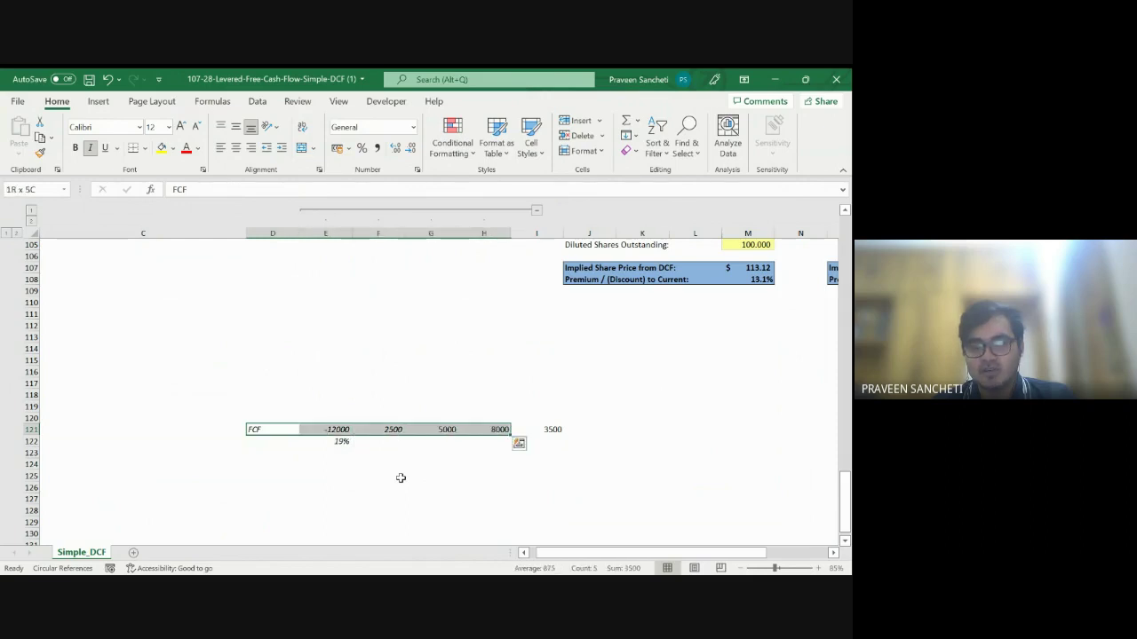
{"action": "key", "text": "shift+Right"}
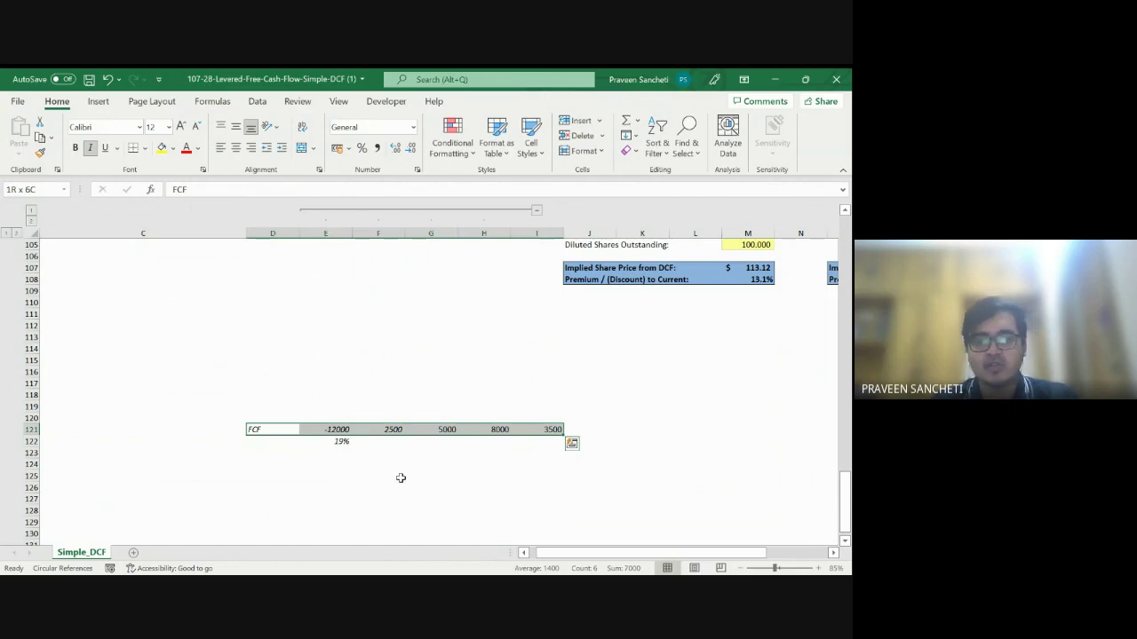
{"action": "key", "text": "Down"}
{"action": "type", "text": "IRR"}
{"action": "key", "text": "Return"}
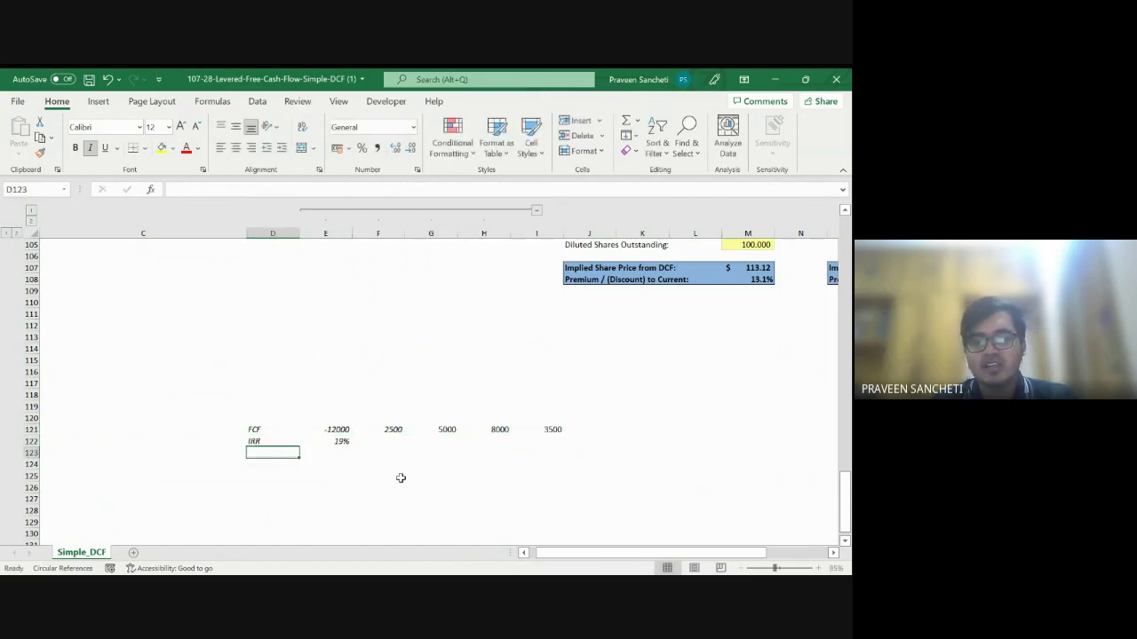
Enter the label NPV in cell D123, below the IRR label
{"action": "type", "text": "NPC"}
{"action": "key", "text": "Return"}
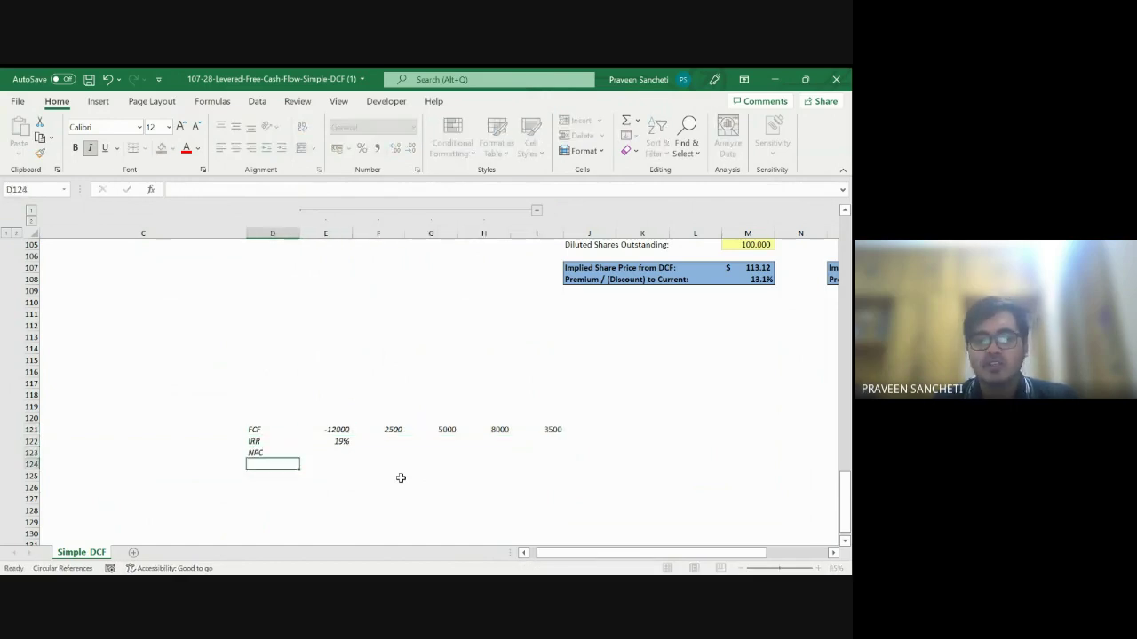
{"action": "key", "text": "Up"}
{"action": "key", "text": "F2"}
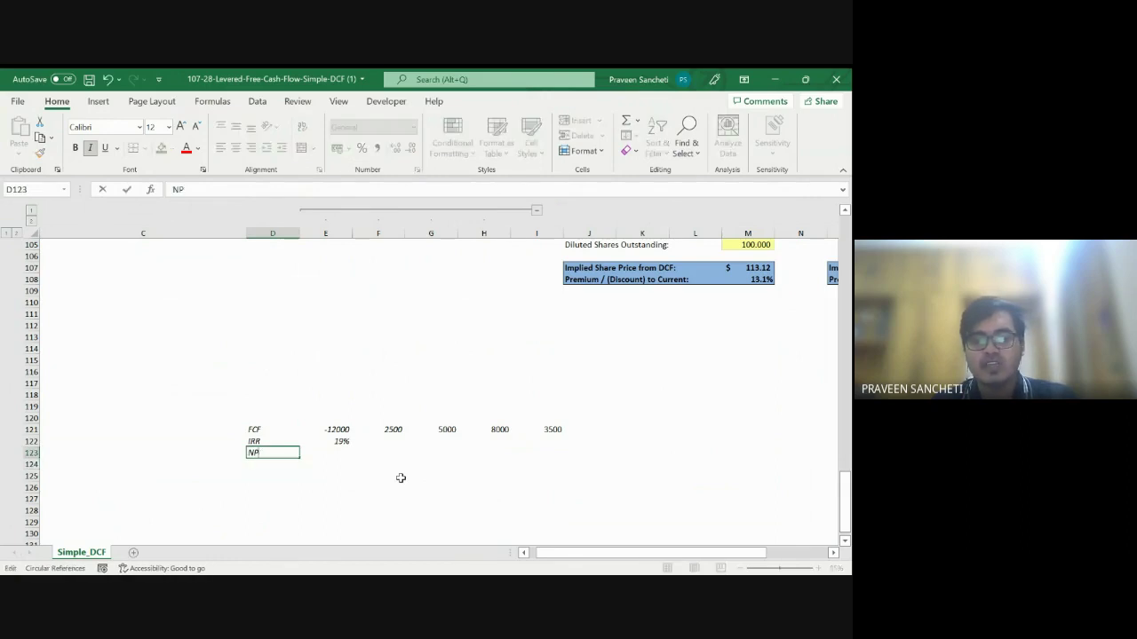
{"action": "type", "text": "V"}
{"action": "key", "text": "Return"}
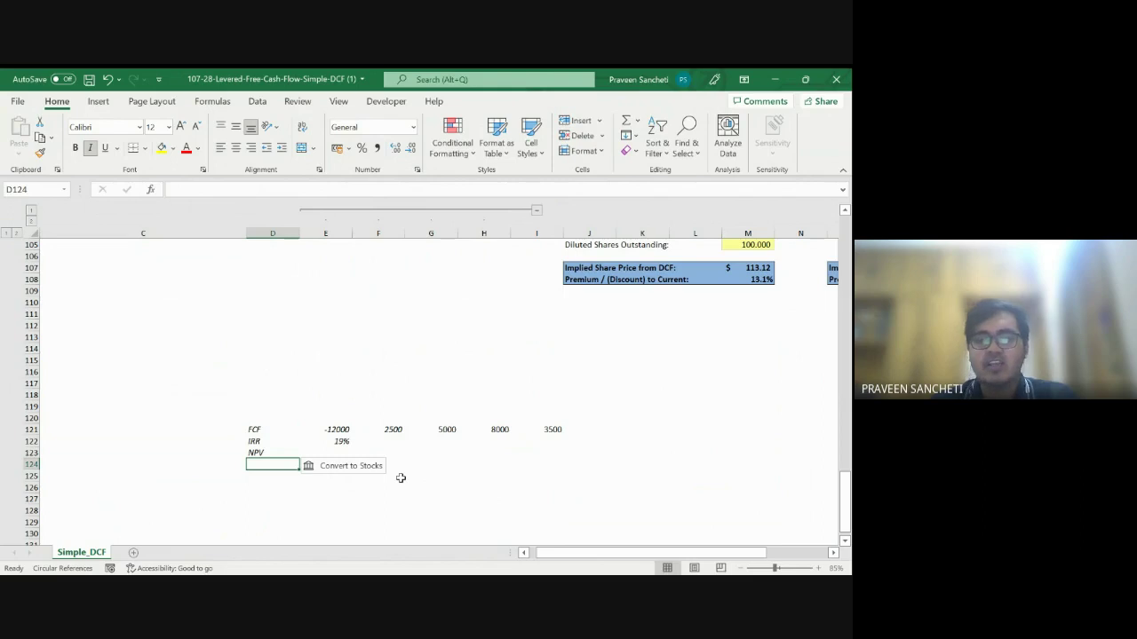
Collapse the grouped columns E to H and select the Baseline Terminal Value in the unlevered DCF's Multiples Method table
{"action": "left_click_drag", "start_coordinate": [264, 434], "coordinate": [558, 430]}
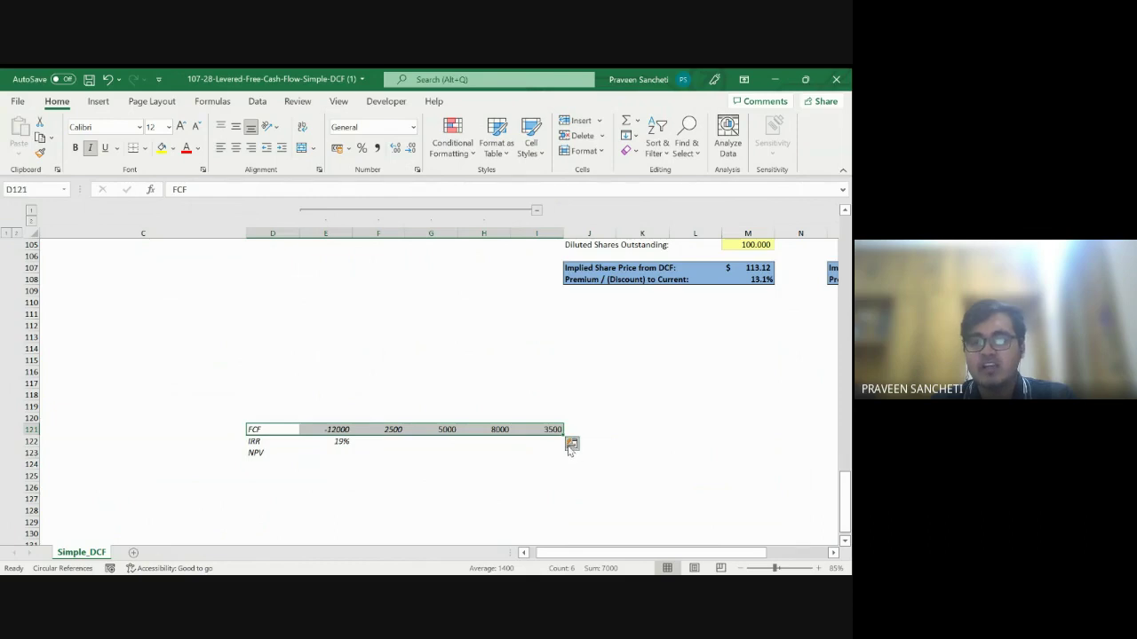
{"action": "scroll", "coordinate": [439, 367], "scroll_direction": "up", "scroll_amount": 5}
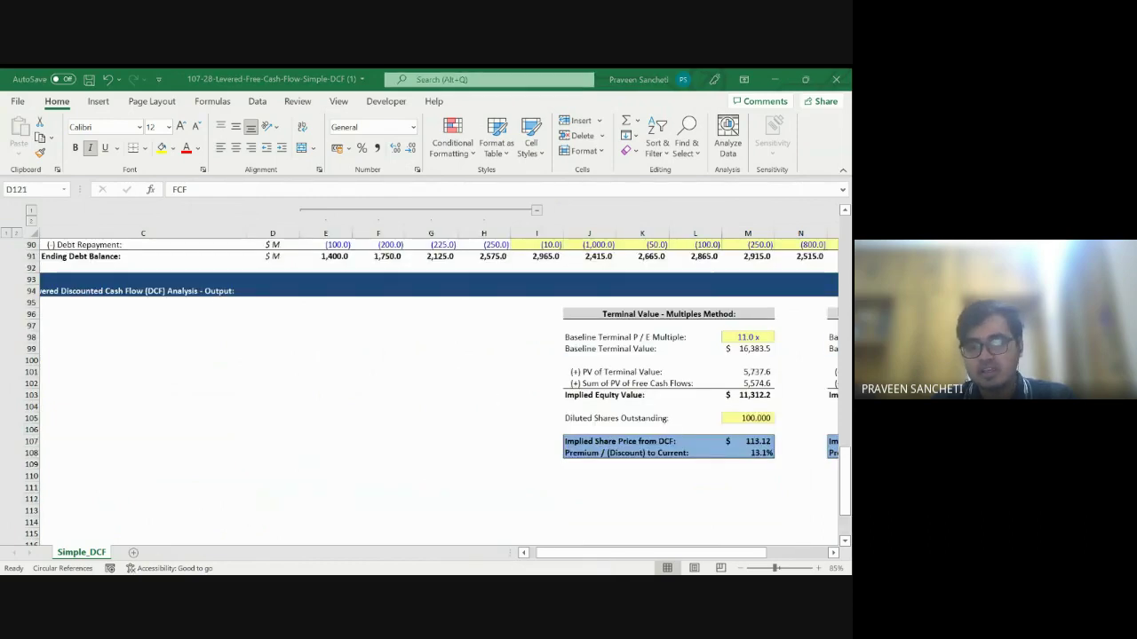
{"action": "scroll", "coordinate": [434, 371], "scroll_direction": "up", "scroll_amount": 3}
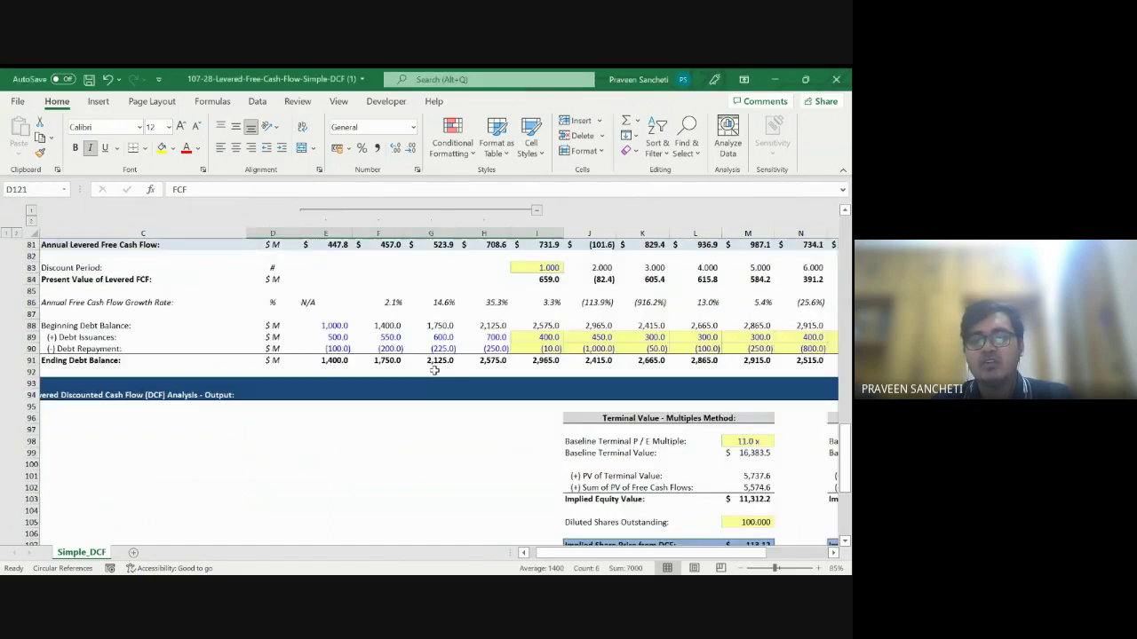
{"action": "scroll", "coordinate": [434, 371], "scroll_direction": "up", "scroll_amount": 20}
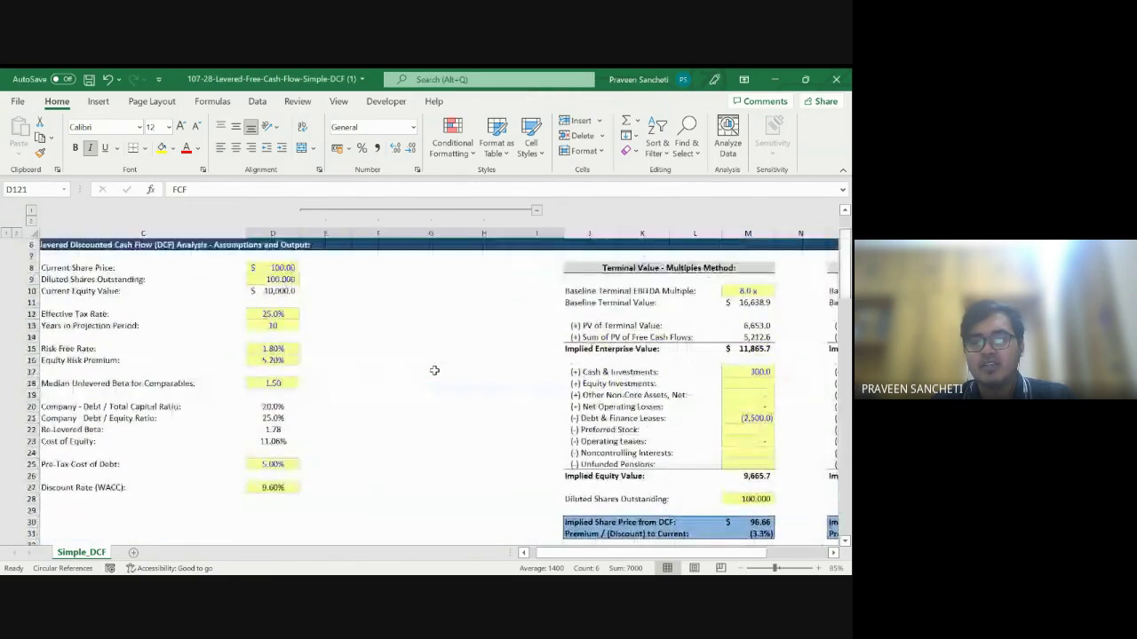
{"action": "left_click", "coordinate": [536, 210]}
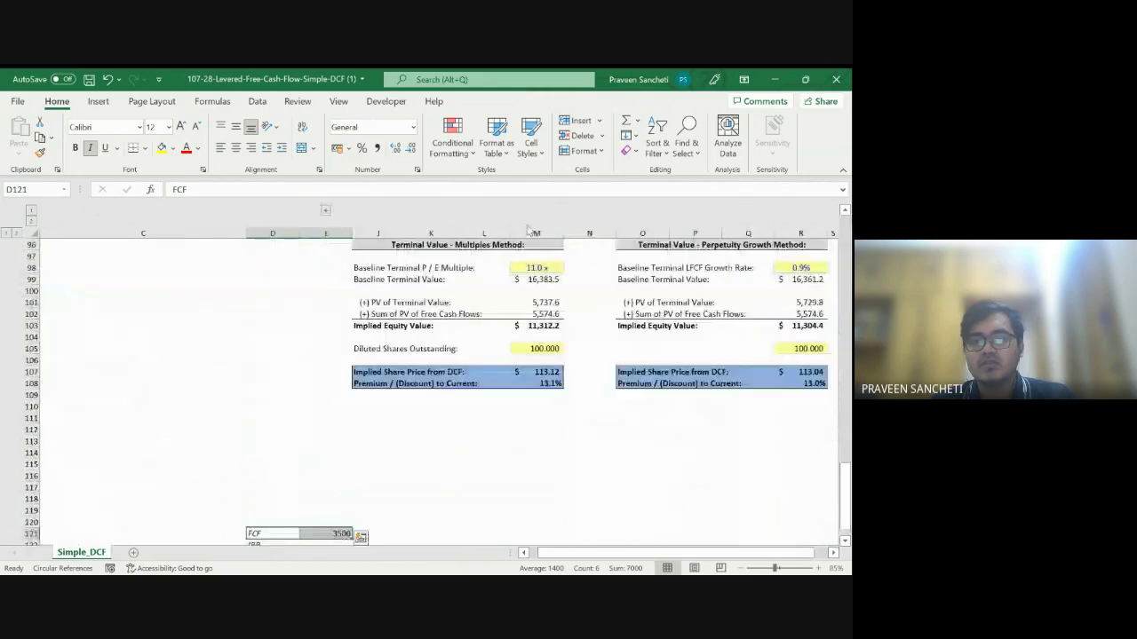
{"action": "scroll", "coordinate": [483, 338], "scroll_direction": "up", "scroll_amount": 9}
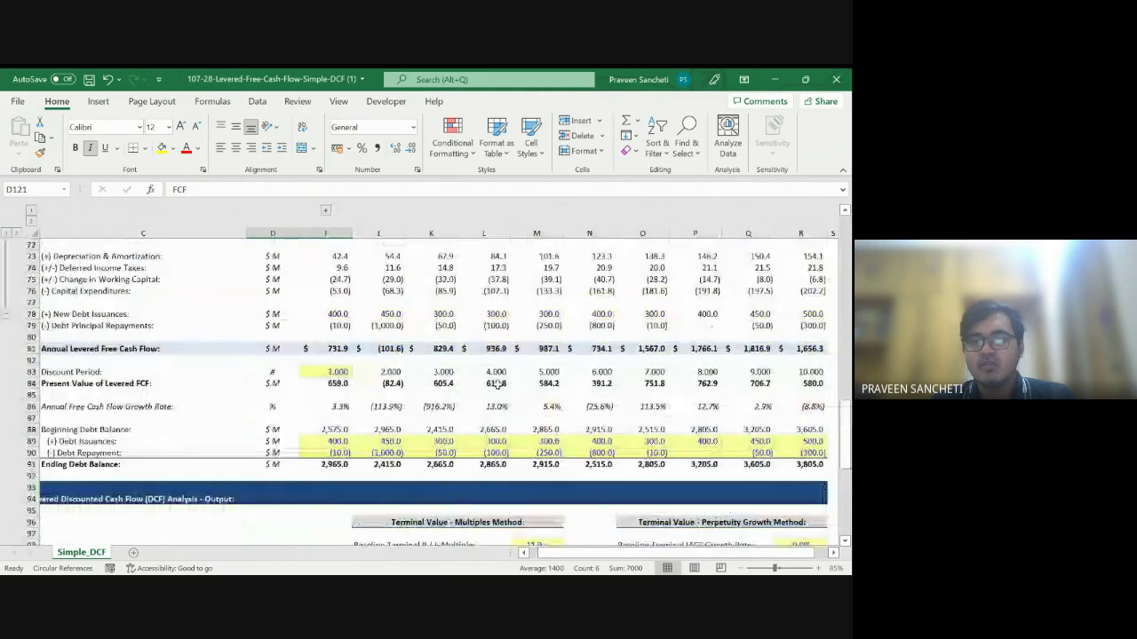
{"action": "scroll", "coordinate": [497, 383], "scroll_direction": "up", "scroll_amount": 19}
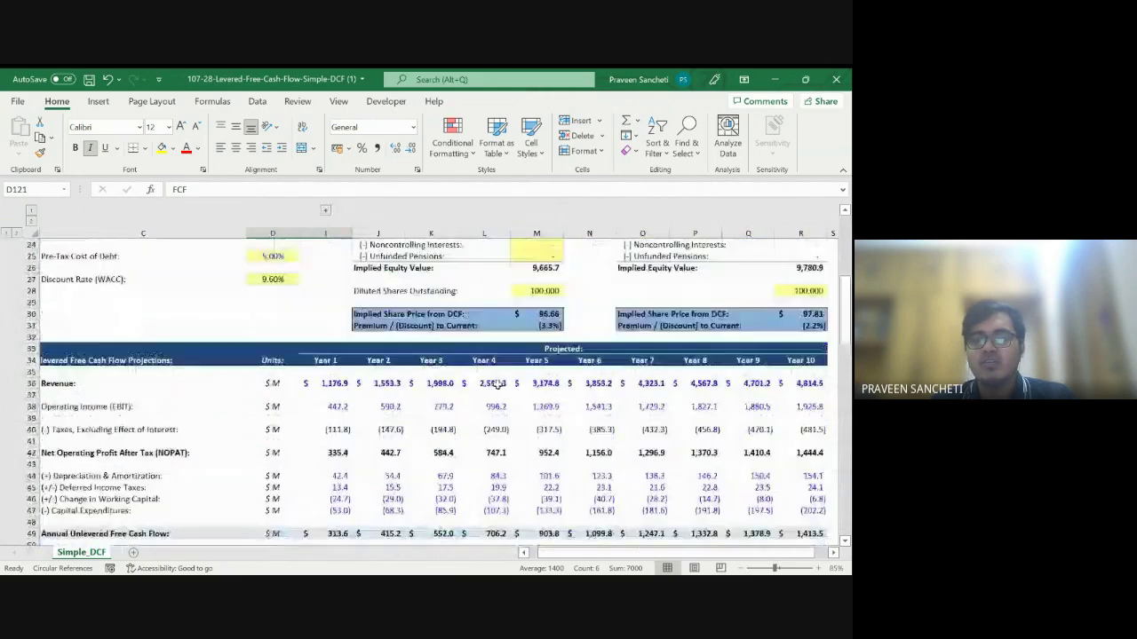
{"action": "scroll", "coordinate": [497, 384], "scroll_direction": "up", "scroll_amount": 4}
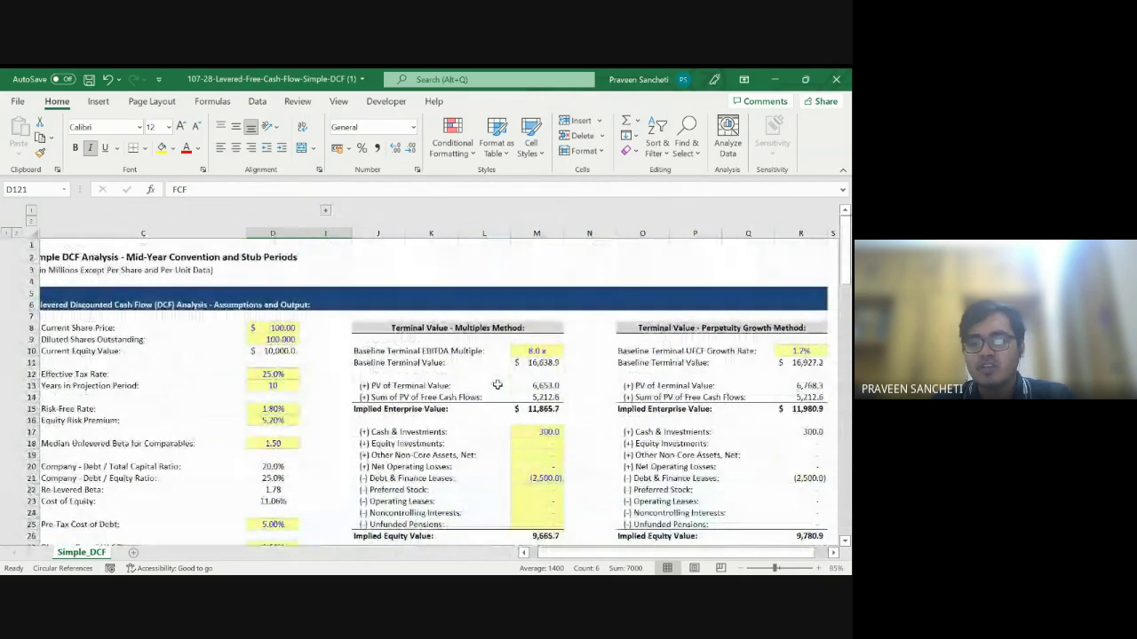
{"action": "left_click", "coordinate": [531, 361]}
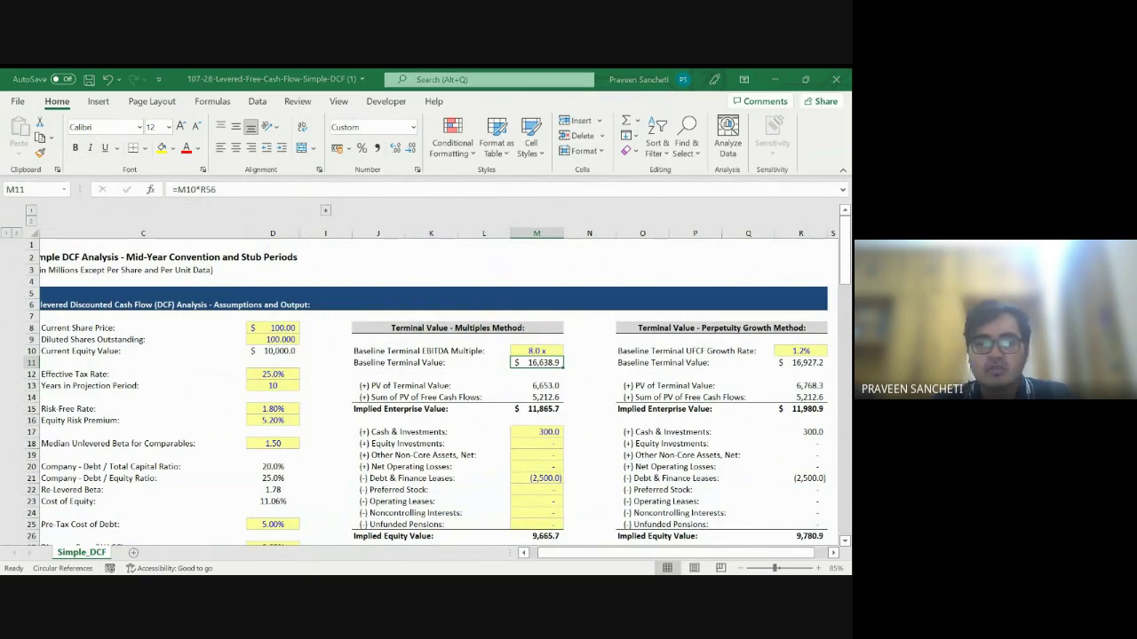
Examine the unlevered and levered free cash flow projections, selecting the levered Year 1 to Year 7 figures from Revenue downward
{"action": "key", "text": "alt+Tab"}
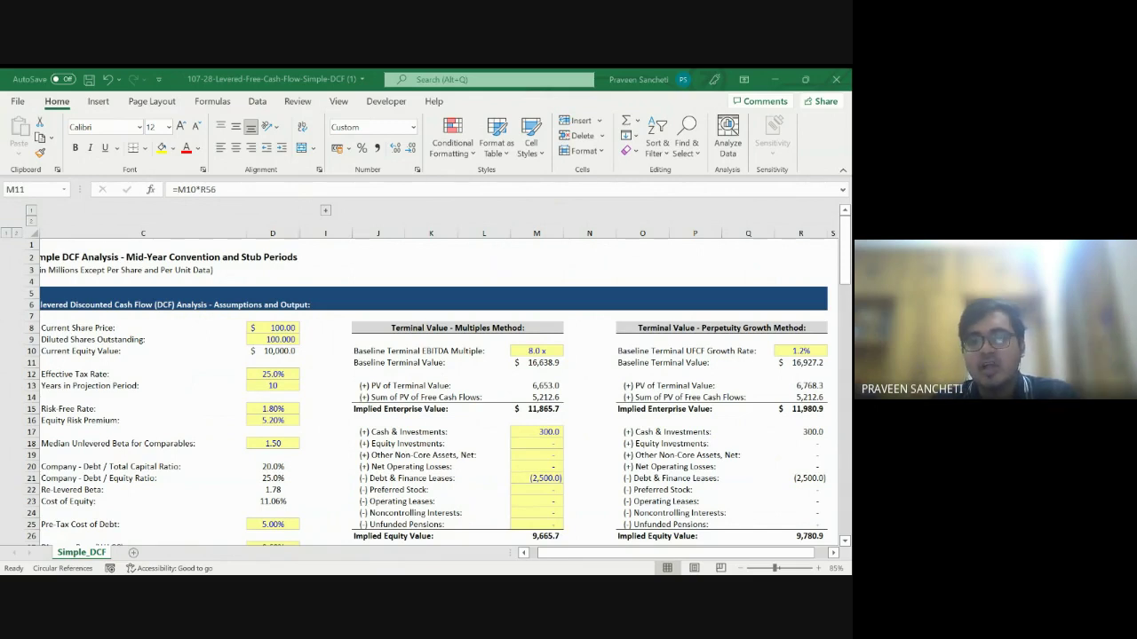
{"action": "scroll", "coordinate": [507, 477], "scroll_direction": "down", "scroll_amount": 2}
{"action": "scroll", "coordinate": [506, 478], "scroll_direction": "down", "scroll_amount": 18}
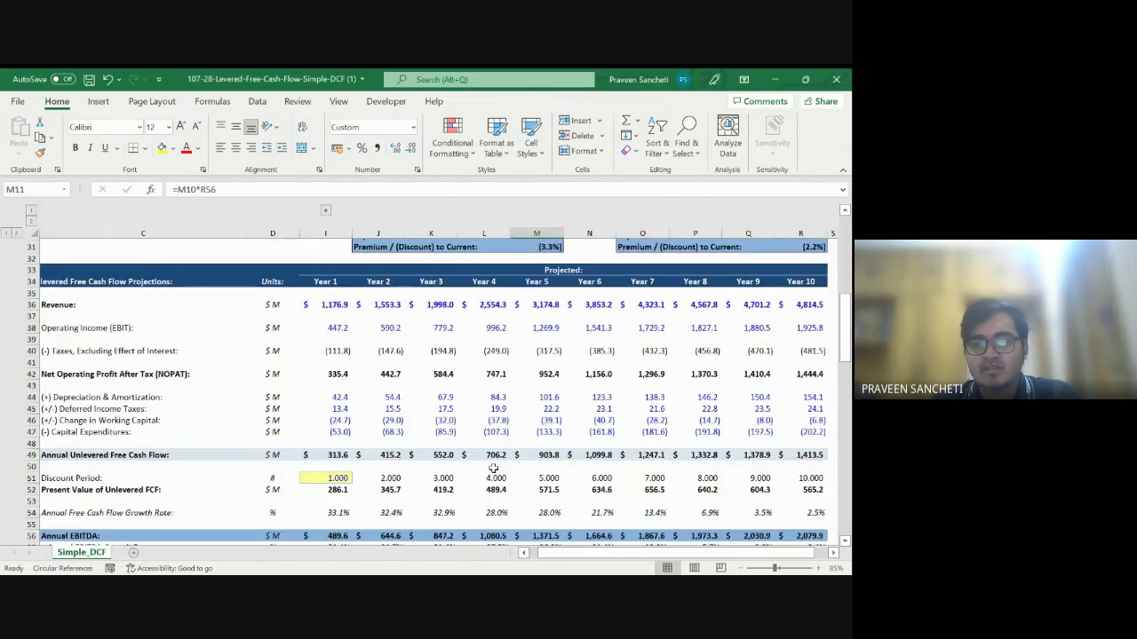
{"action": "left_click", "coordinate": [444, 386]}
{"action": "key", "text": "Right"}
{"action": "key", "text": "Right"}
{"action": "key", "text": "Right"}
{"action": "key", "text": "Right"}
{"action": "key", "text": "Right"}
{"action": "key", "text": "Right"}
{"action": "key", "text": "Right"}
{"action": "key", "text": "Right"}
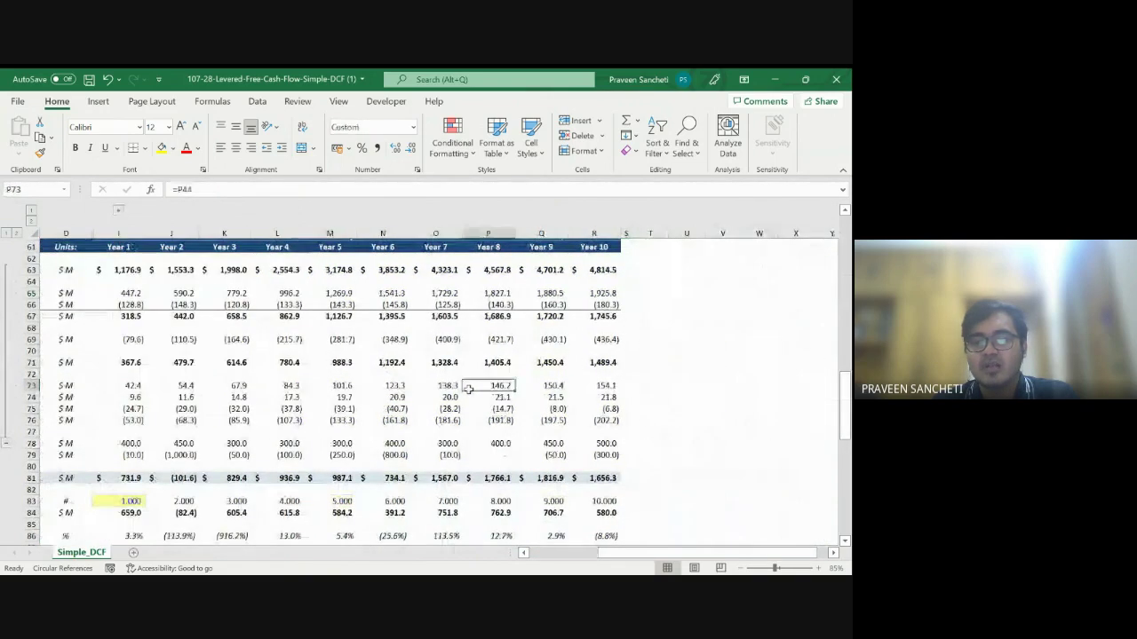
{"action": "key", "text": "Home"}
{"action": "scroll", "coordinate": [383, 328], "scroll_direction": "up", "scroll_amount": 1}
{"action": "left_click_drag", "start_coordinate": [348, 305], "coordinate": [354, 333]}
{"action": "scroll", "coordinate": [354, 333], "scroll_direction": "up", "scroll_amount": 7}
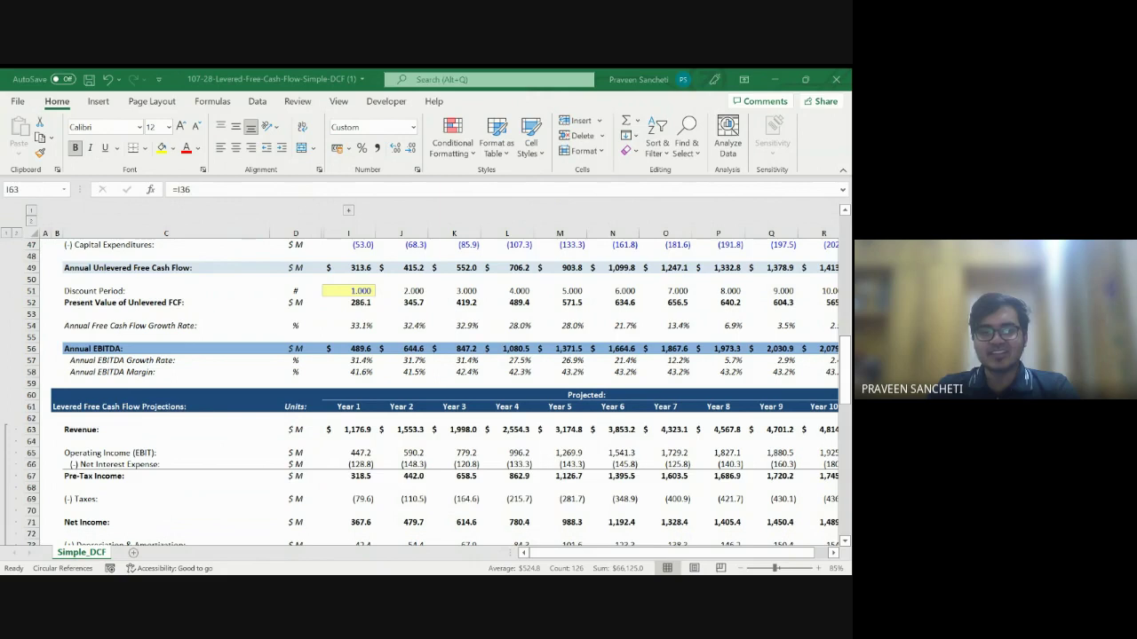
Delete the example FCF, IRR and NPV rows in D121:I124, below the levered DCF output
{"action": "scroll", "coordinate": [338, 436], "scroll_direction": "down", "scroll_amount": 19}
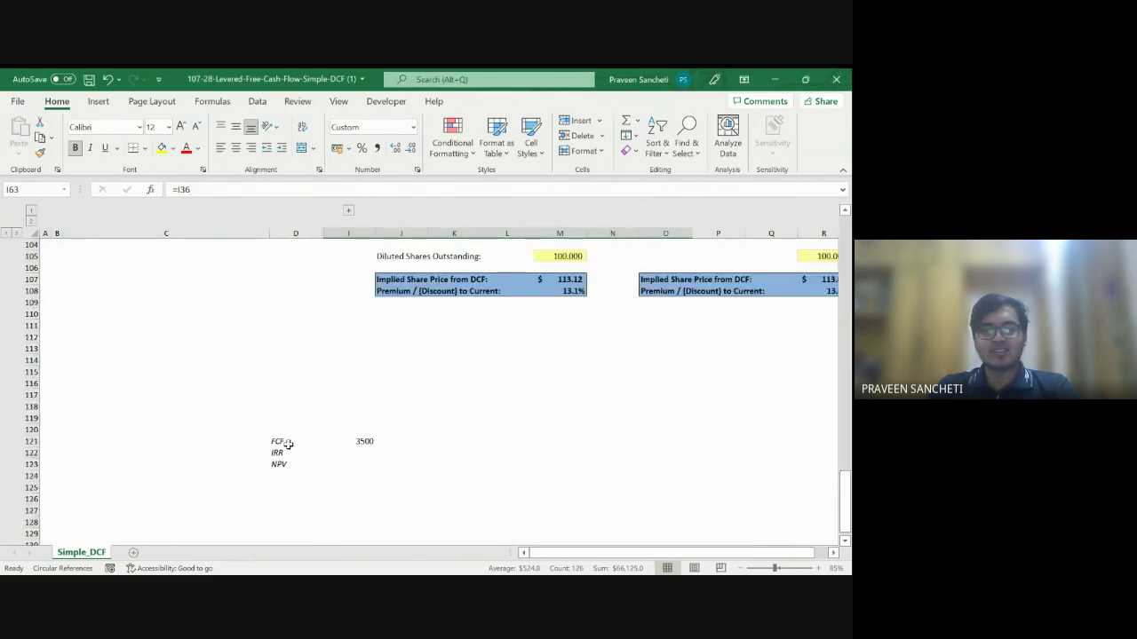
{"action": "left_click", "coordinate": [278, 442]}
{"action": "key", "text": "shift+Right"}
{"action": "key", "text": "shift+Down"}
{"action": "key", "text": "shift+Down"}
{"action": "key", "text": "shift+Down"}
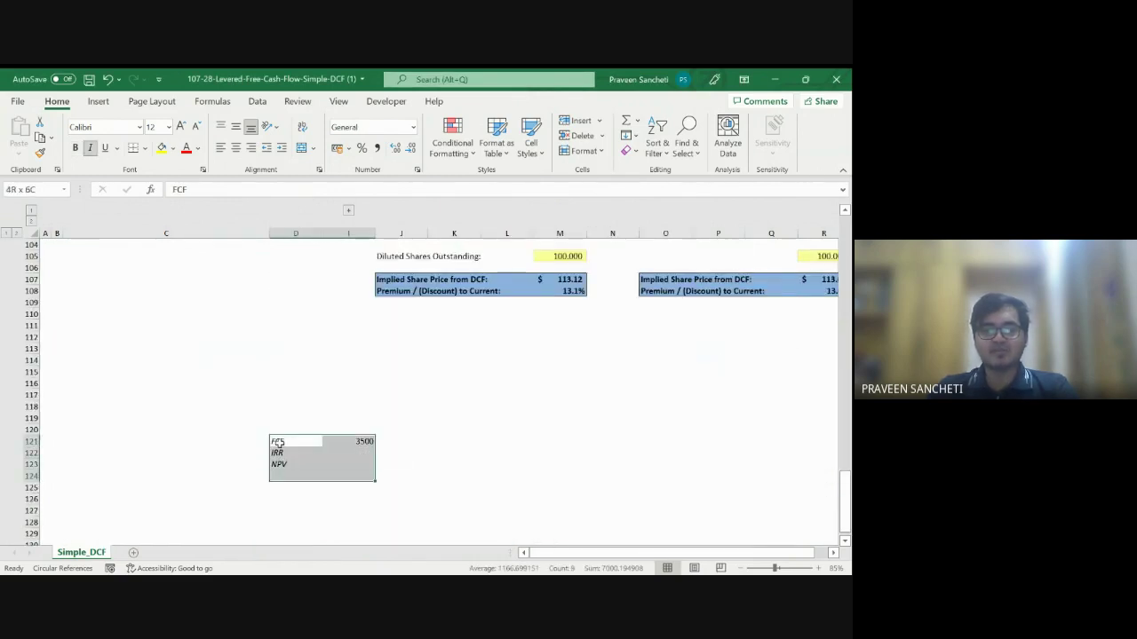
{"action": "key", "text": "Delete"}
Enter the labels Year 1, Year 2 and Year 3 in cells J117:J119, below the implied share price output
{"action": "key", "text": "Left"}
{"action": "key", "text": "Left"}
{"action": "key", "text": "Up"}
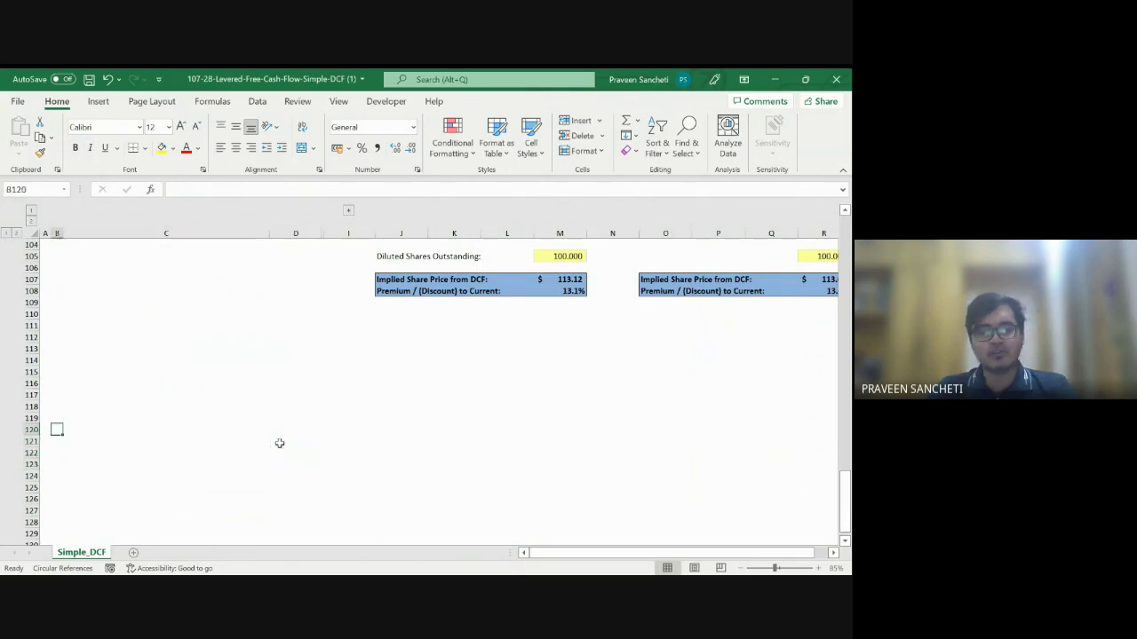
{"action": "key", "text": "Right"}
{"action": "key", "text": "Right"}
{"action": "key", "text": "Right"}
{"action": "key", "text": "Right"}
{"action": "key", "text": "Up"}
{"action": "key", "text": "Up"}
{"action": "key", "text": "Up"}
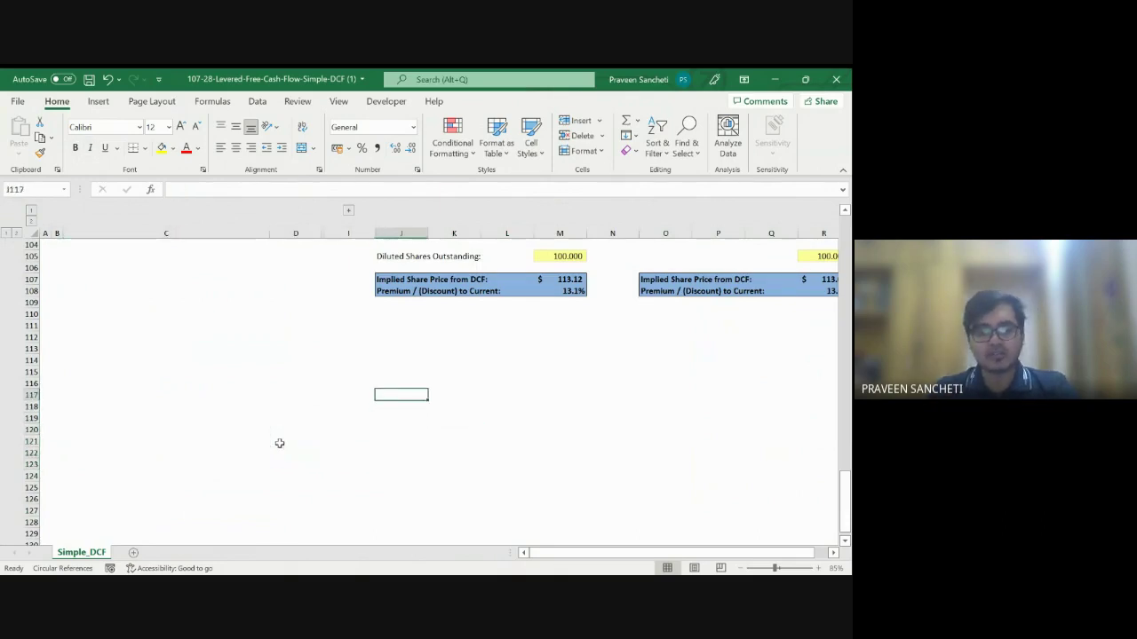
{"action": "type", "text": "Year"}
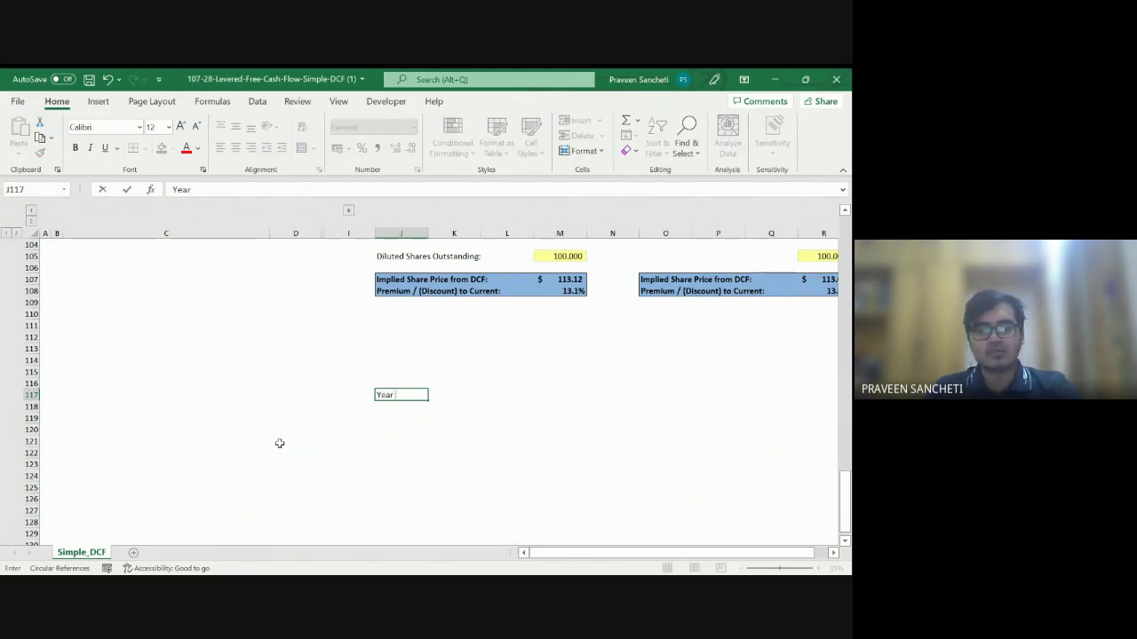
{"action": "type", "text": " 1"}
{"action": "key", "text": "Return"}
{"action": "type", "text": "Year "}
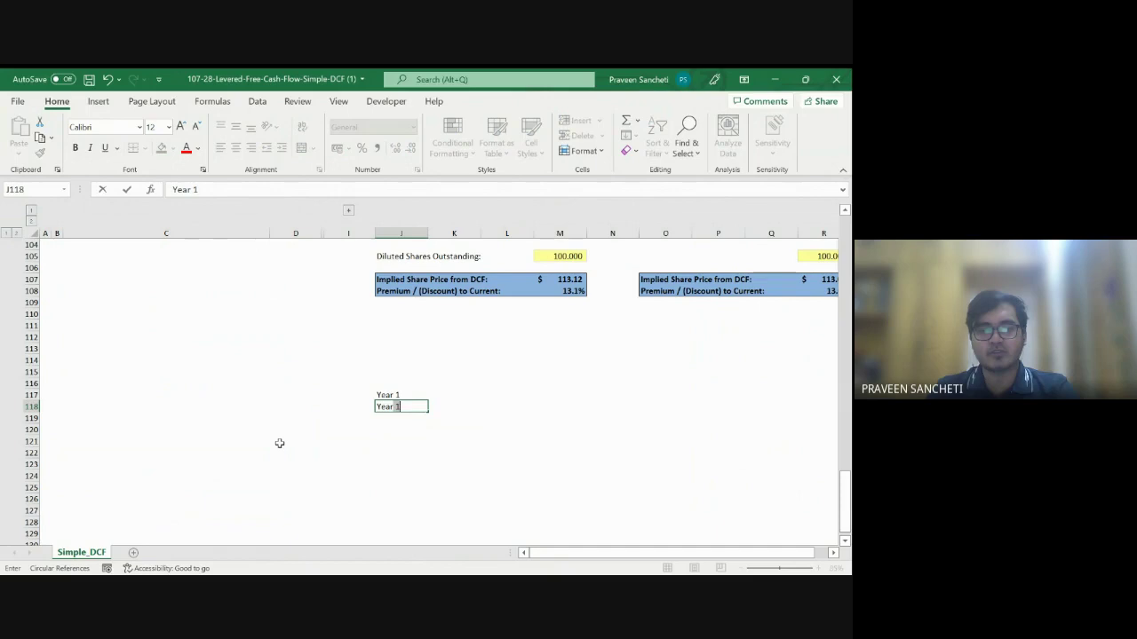
{"action": "type", "text": "12"}
{"action": "key", "text": "Return"}
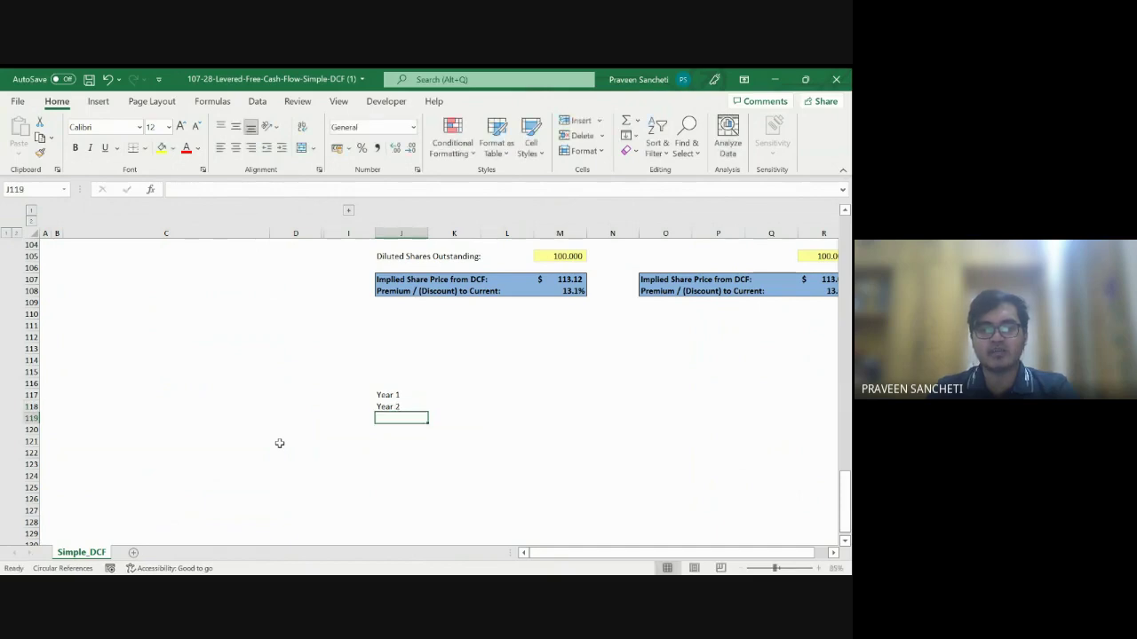
{"action": "type", "text": "Year 3"}
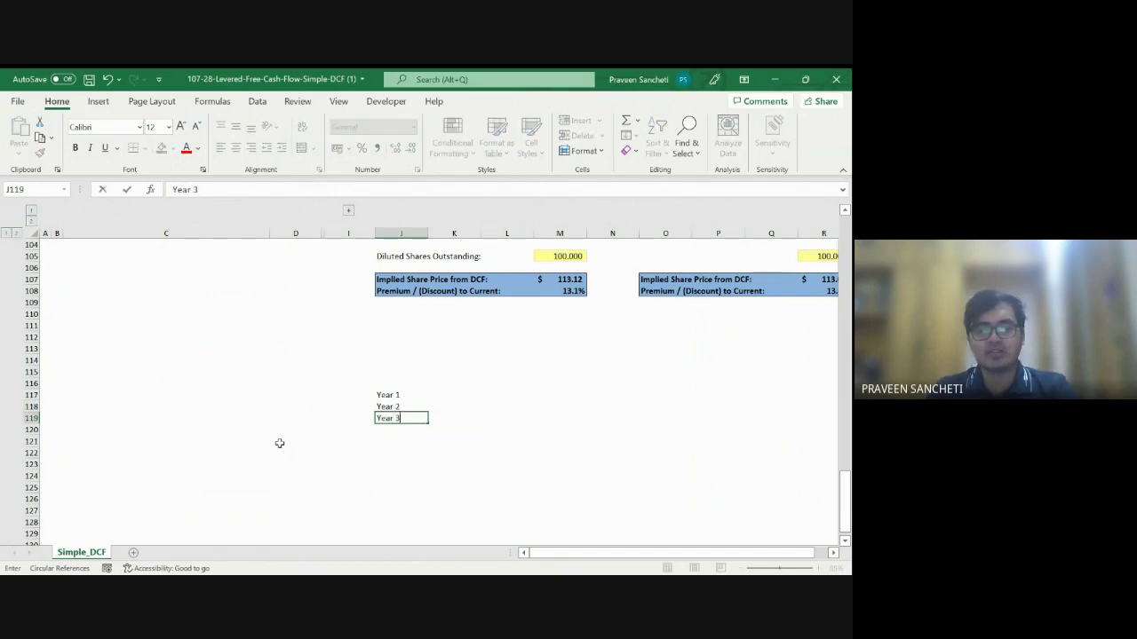
{"action": "key", "text": "Return"}
Leave row 120 blank and enter the labels Year 4 and Year 5 in cells J121:J122
{"action": "key", "text": "Return"}
{"action": "type", "text": "Year 5"}
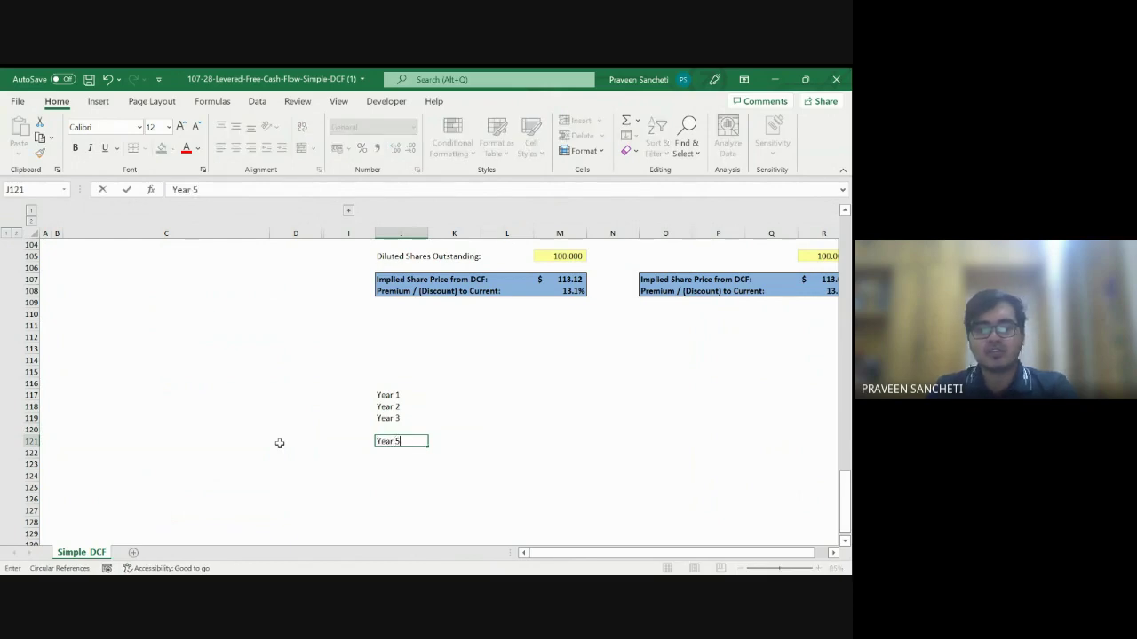
{"action": "key", "text": "Return"}
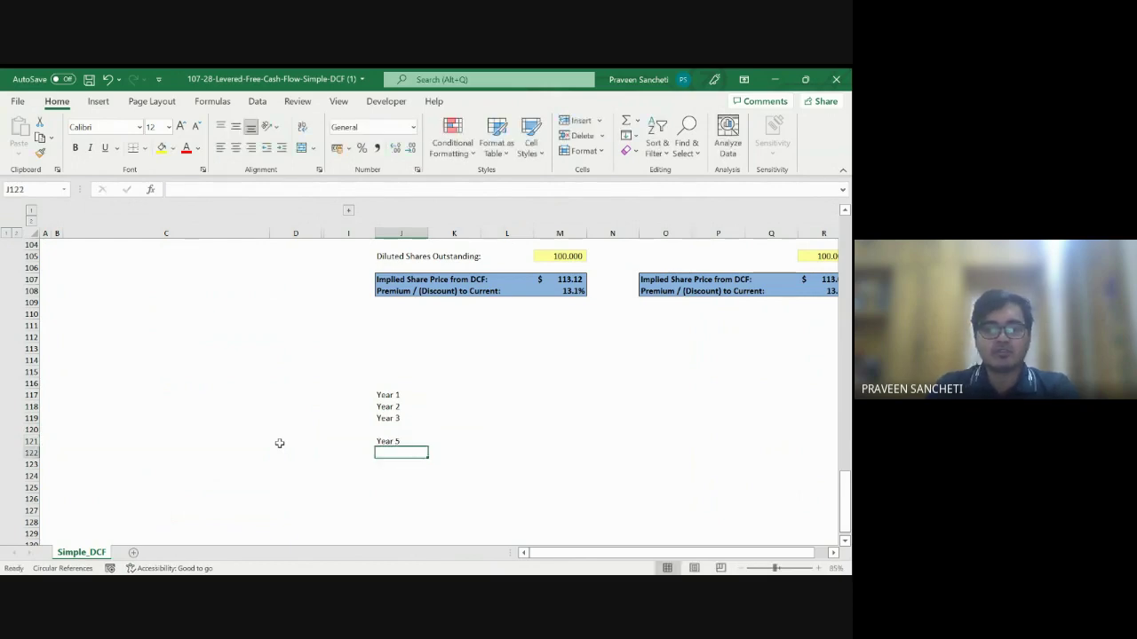
{"action": "key", "text": "Up"}
{"action": "key", "text": "F2"}
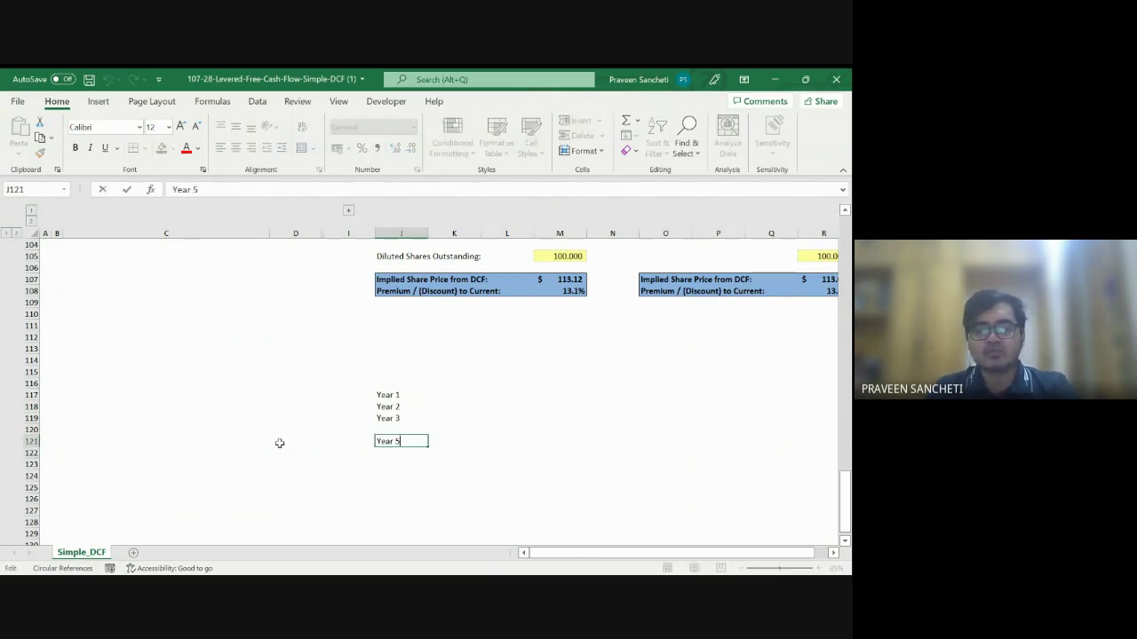
{"action": "key", "text": "BackSpace"}
{"action": "type", "text": "4"}
{"action": "key", "text": "Return"}
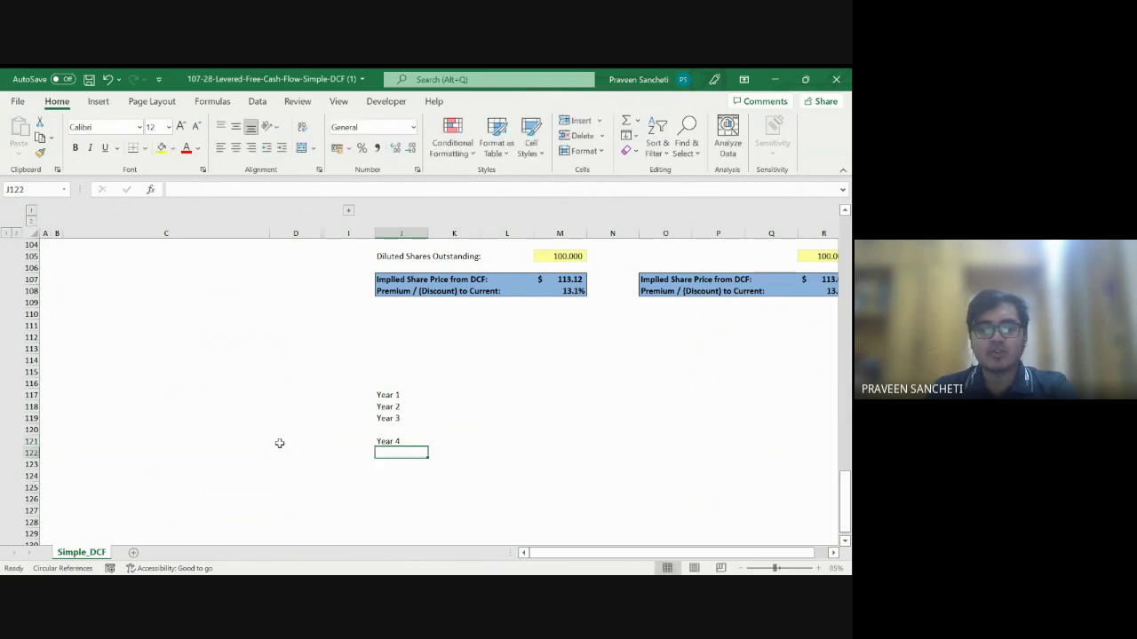
{"action": "type", "text": "Year 4"}
{"action": "key", "text": "BackSpace"}
{"action": "type", "text": "5"}
{"action": "key", "text": "Return"}
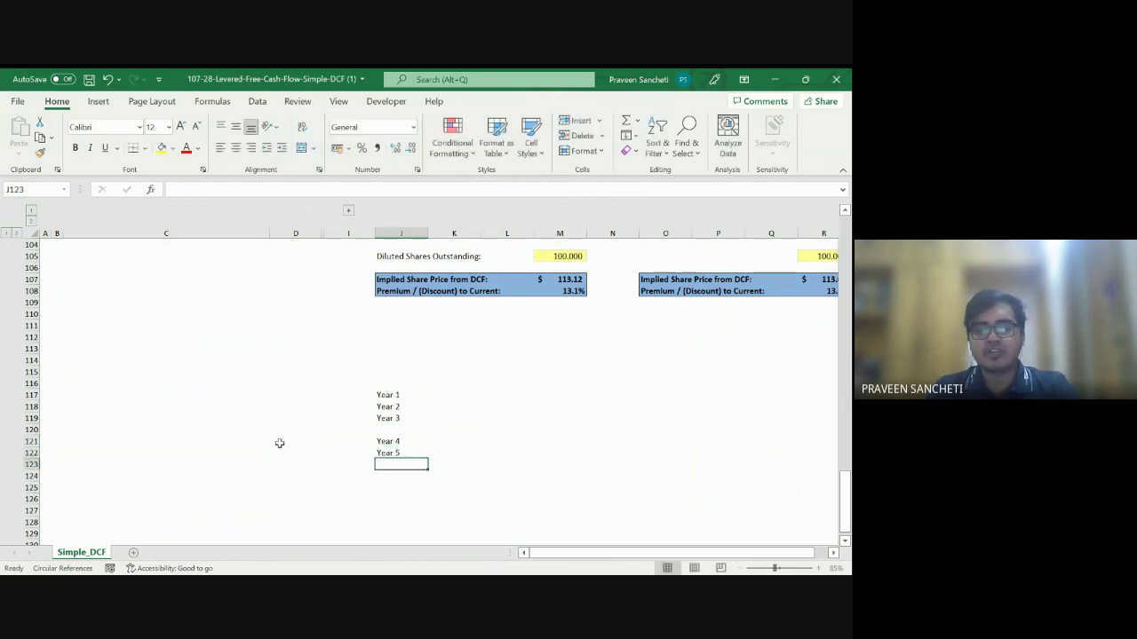
Enter 100 beside Year 1 in K117 and fill it down to Year 3 in K119
{"action": "key", "text": "Right"}
{"action": "key", "text": "Up"}
{"action": "key", "text": "Up"}
{"action": "key", "text": "Up"}
{"action": "key", "text": "Up"}
{"action": "key", "text": "Up"}
{"action": "key", "text": "Up"}
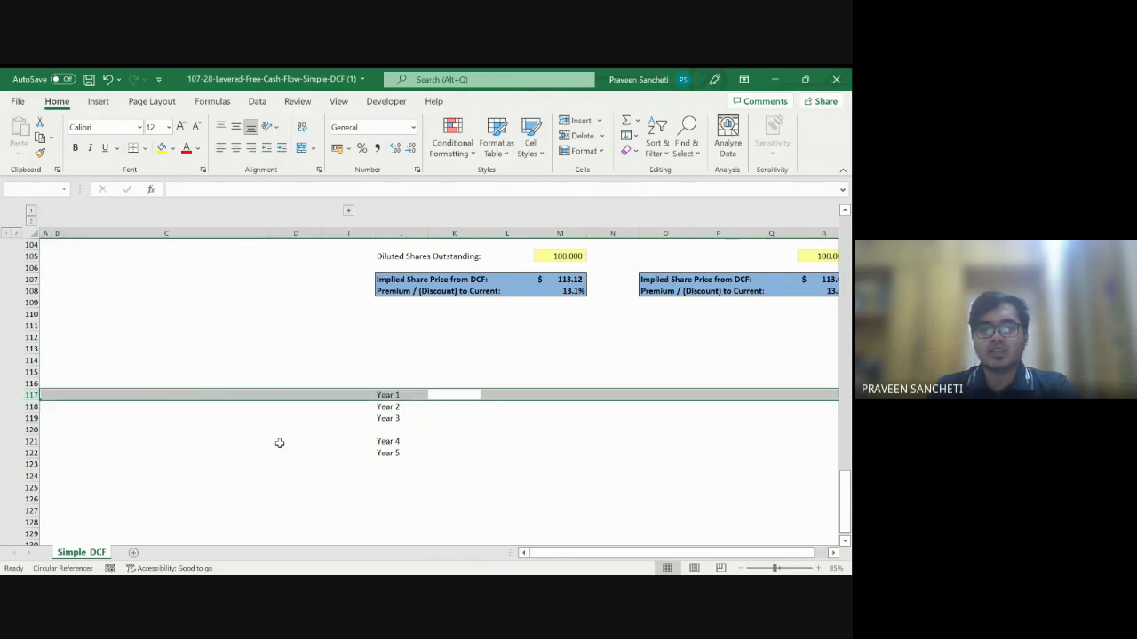
{"action": "type", "text": "100"}
{"action": "key", "text": "Return"}
{"action": "key", "text": "ctrl+d"}
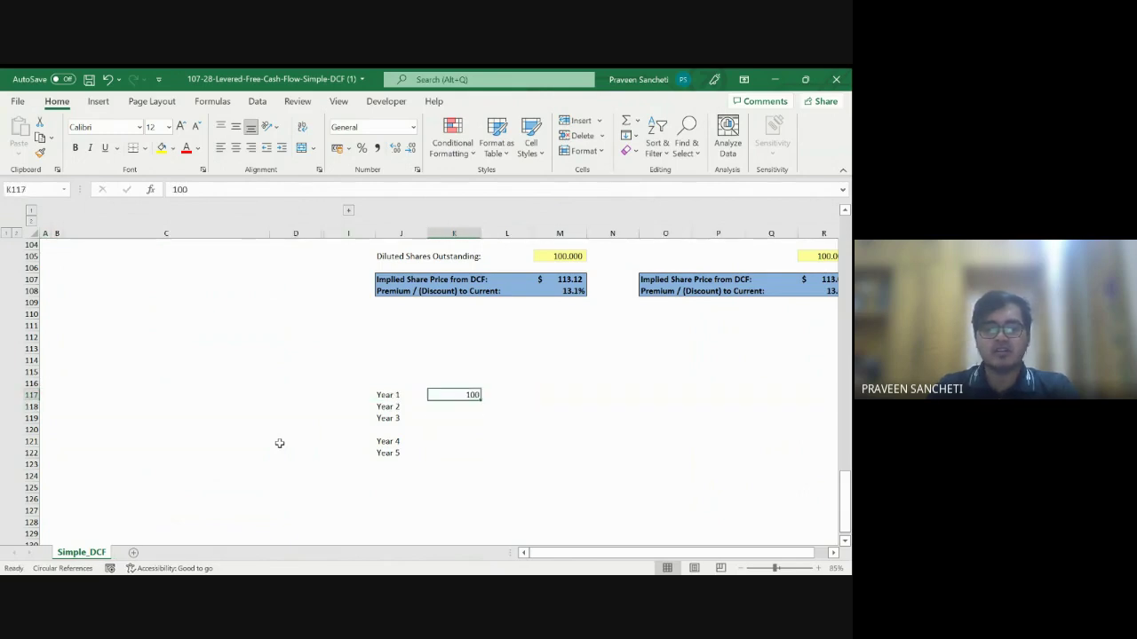
{"action": "key", "text": "shift+Down"}
{"action": "key", "text": "ctrl+d"}
{"action": "key", "text": "Down"}
Copy the Year 3 value of 100 into K121:K122 for Year 4 and Year 5
{"action": "key", "text": "ctrl+c"}
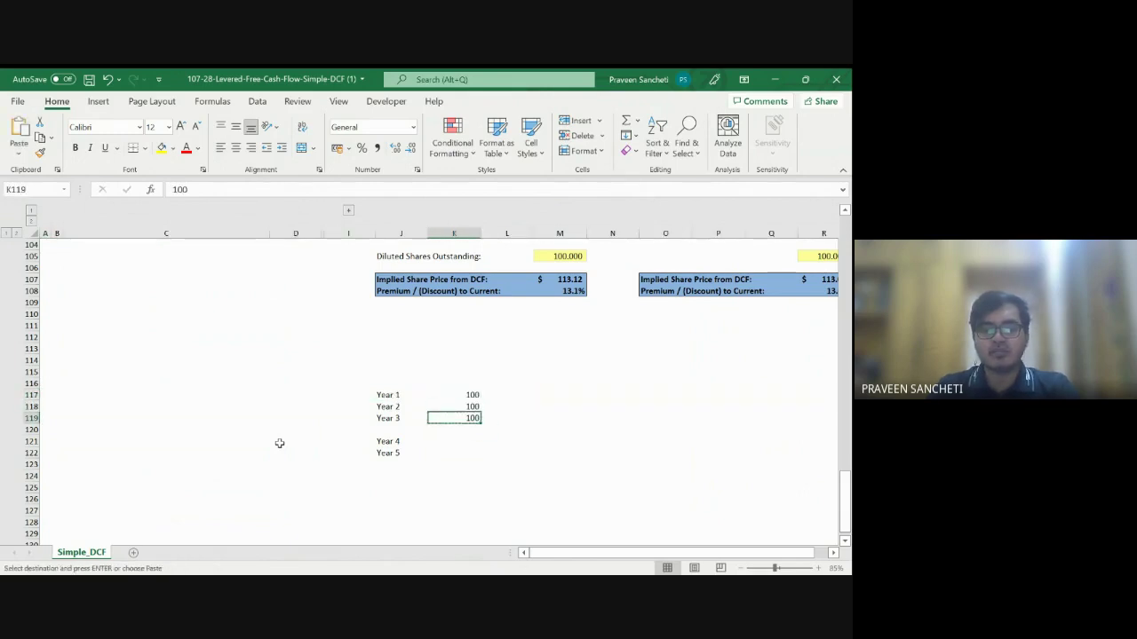
{"action": "key", "text": "Down"}
{"action": "key", "text": "Down"}
{"action": "key", "text": "shift+Down"}
{"action": "key", "text": "ctrl+v"}
{"action": "key", "text": "Escape"}
{"action": "key", "text": "Up"}
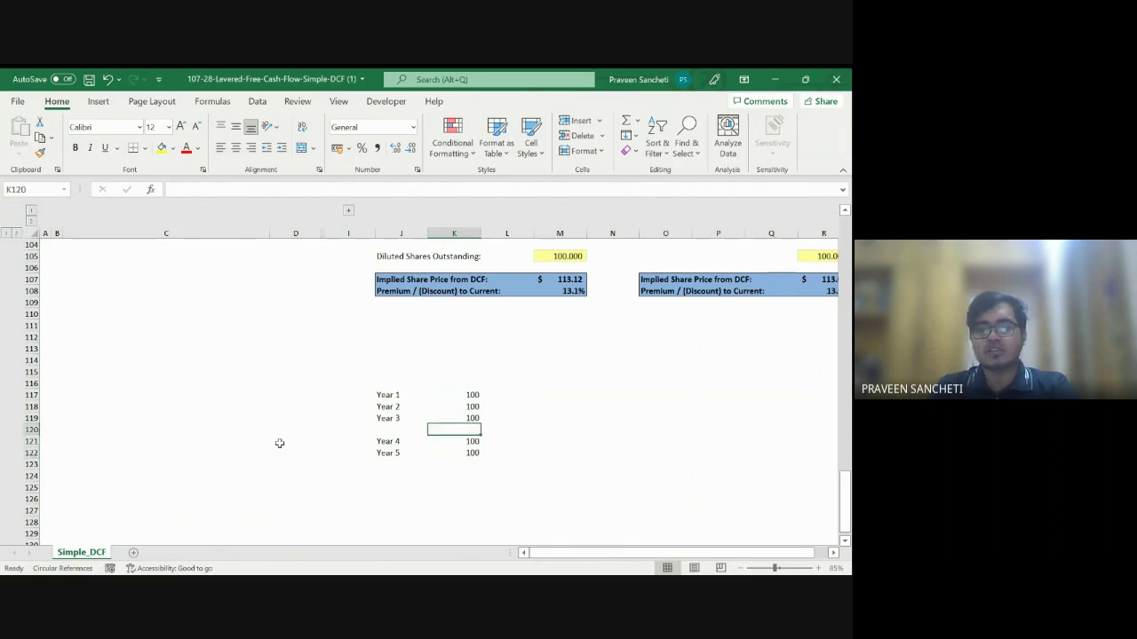
Highlight the blank cells J120:K120 below Year 3 and J123:L123 below Year 5
{"action": "key", "text": "Left"}
{"action": "key", "text": "shift+Right"}
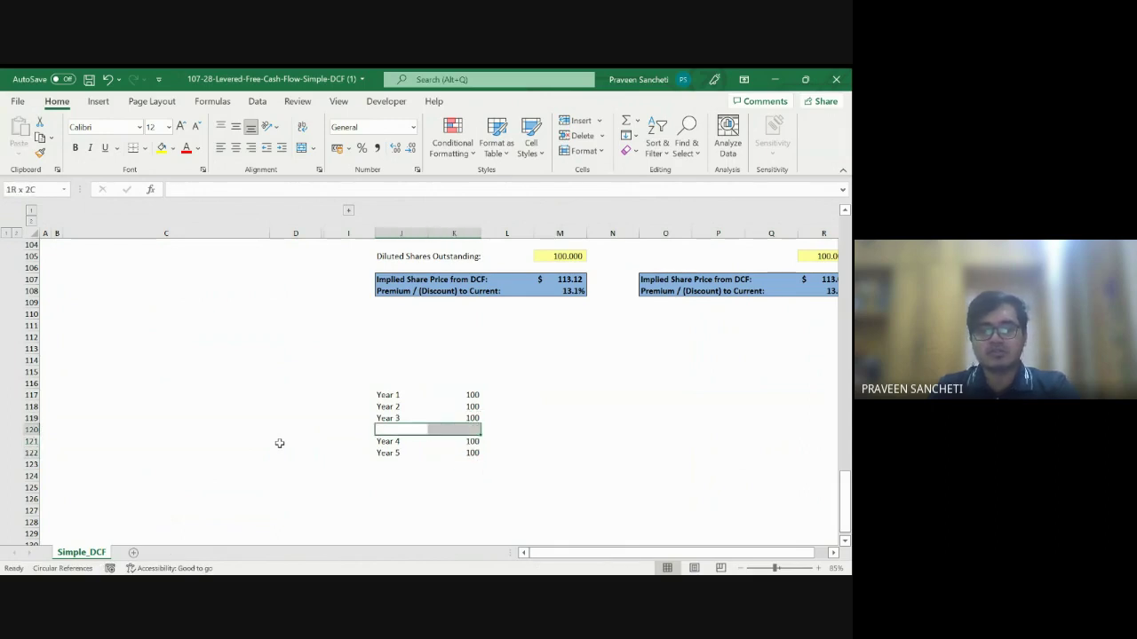
{"action": "key", "text": "Down"}
{"action": "key", "text": "Down"}
{"action": "key", "text": "Down"}
{"action": "key", "text": "shift+Right"}
{"action": "key", "text": "shift+Right"}
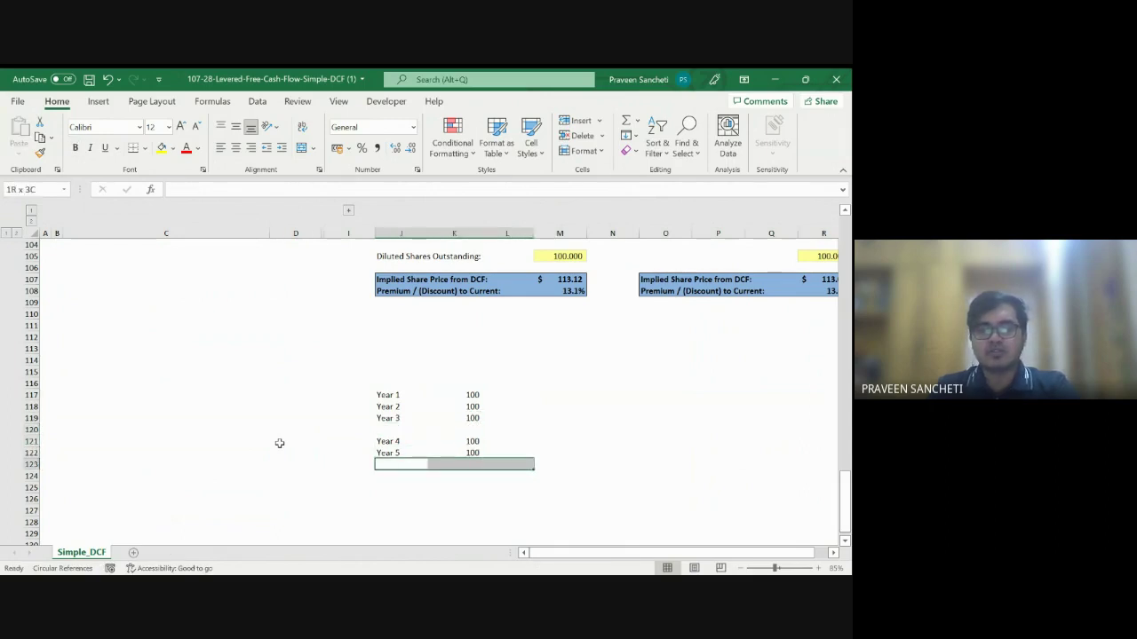
{"action": "key", "text": "Right"}
{"action": "key", "text": "Right"}
{"action": "key", "text": "Up"}
{"action": "key", "text": "Up"}
{"action": "key", "text": "Up"}
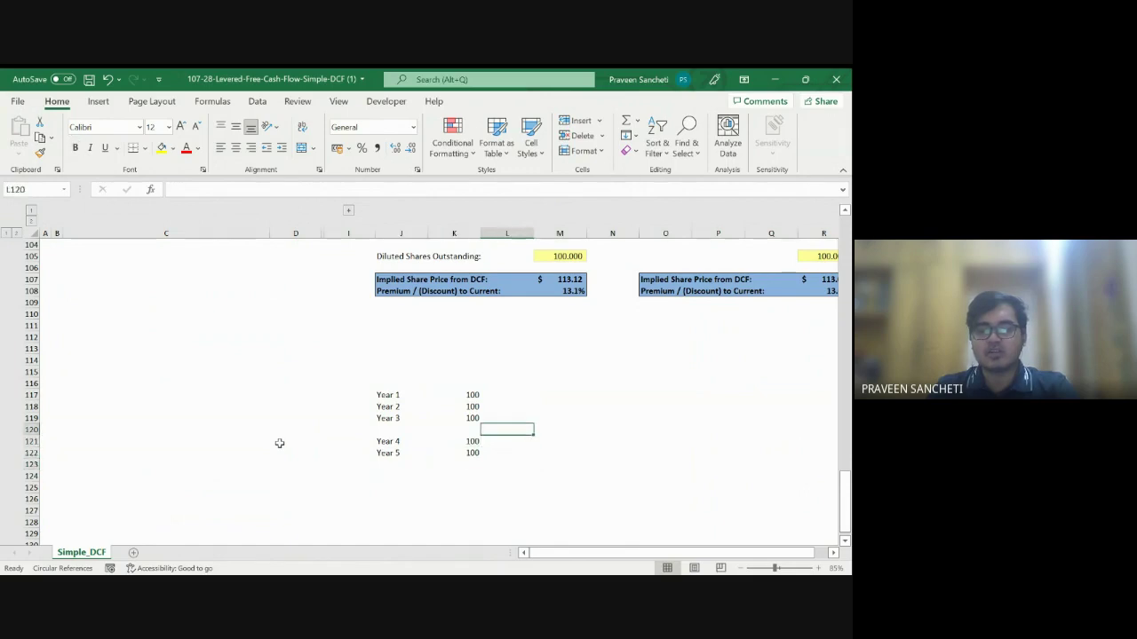
Duplicate the yearly values in K117:K122 into column L by filling them right
{"action": "key", "text": "Left"}
{"action": "key", "text": "Up"}
{"action": "key", "text": "Up"}
{"action": "key", "text": "Up"}
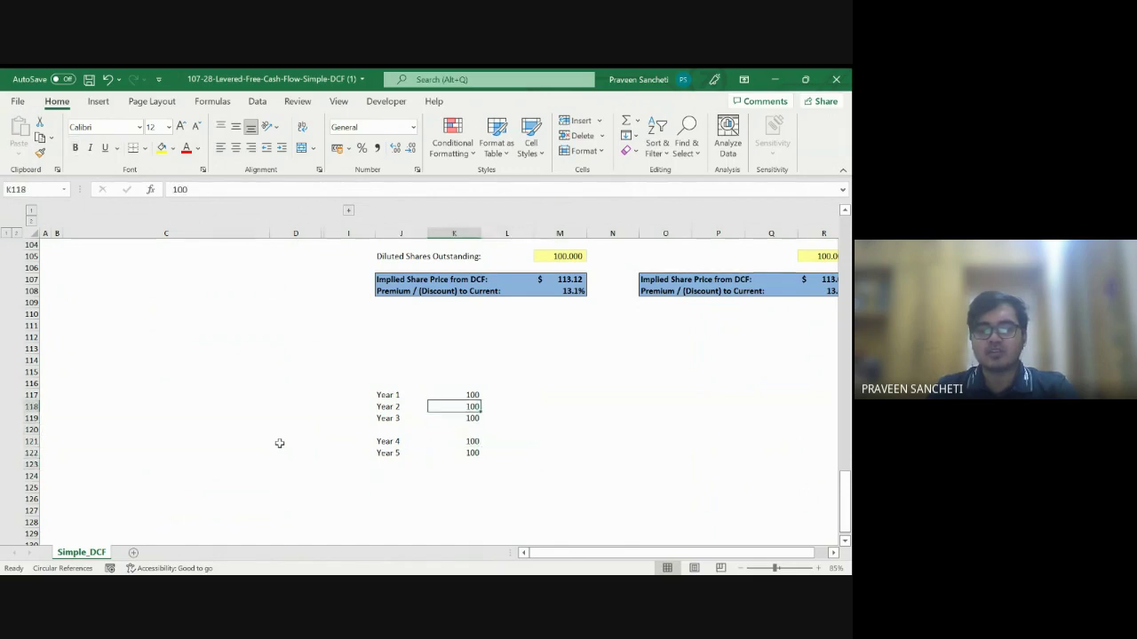
{"action": "key", "text": "shift+Down"}
{"action": "key", "text": "shift+Down"}
{"action": "key", "text": "shift+Down"}
{"action": "key", "text": "shift+Down"}
{"action": "key", "text": "shift+Down"}
{"action": "key", "text": "shift+Right"}
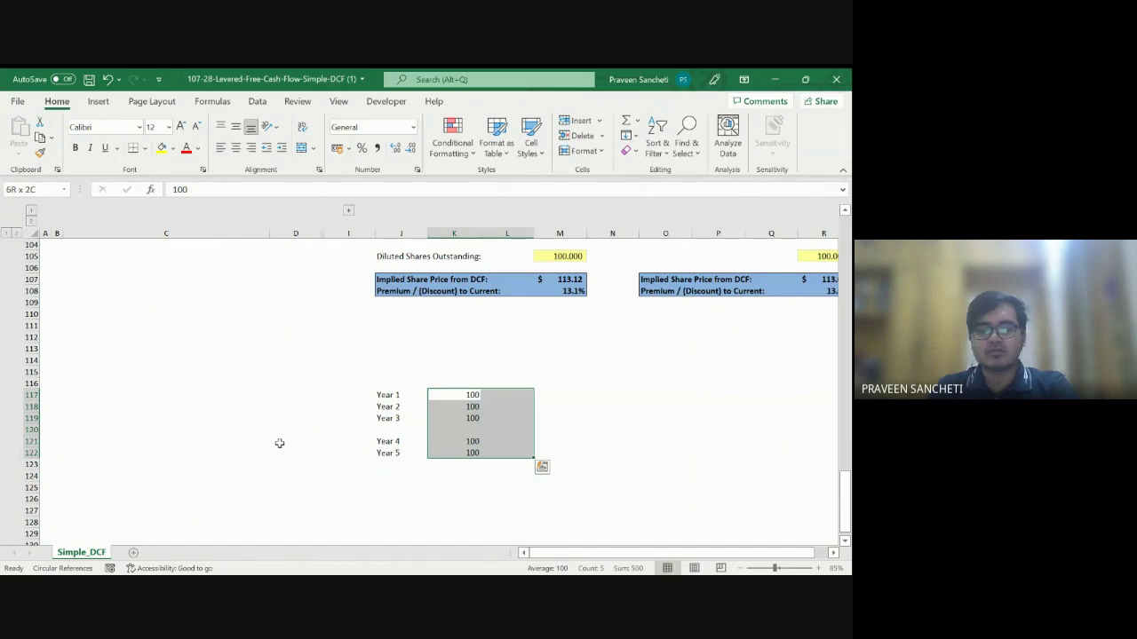
{"action": "key", "text": "ctrl+r"}
Total Years 1 to 3 in K120 with =SUM(K117:K119) in bold
{"action": "key", "text": "Left"}
{"action": "key", "text": "Left"}
{"action": "key", "text": "Down"}
{"action": "key", "text": "Down"}
{"action": "key", "text": "Right"}
{"action": "key", "text": "Down"}
{"action": "key", "text": "Right"}
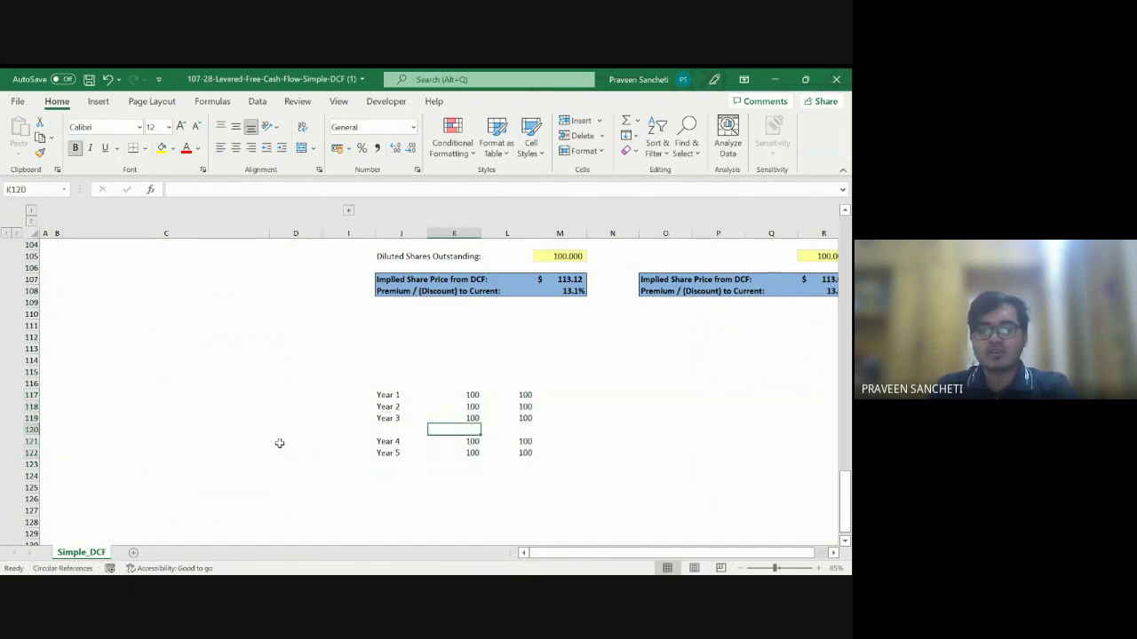
{"action": "key", "text": "shift+Up"}
{"action": "key", "text": "shift+Up"}
{"action": "key", "text": "shift+Up"}
{"action": "key", "text": "alt+equal"}
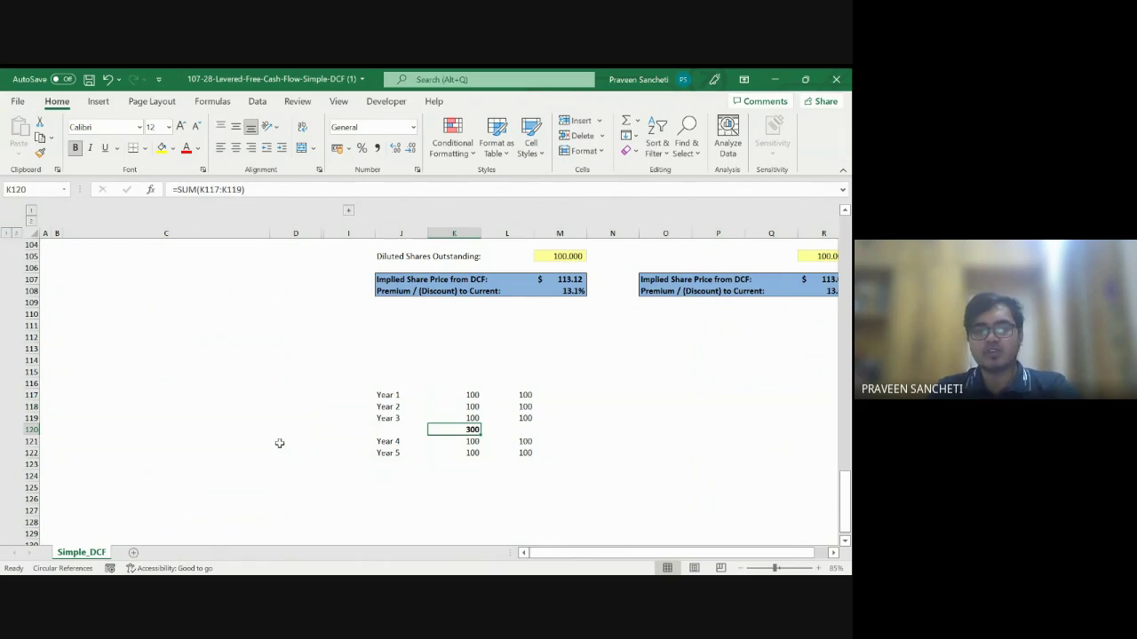
{"action": "key", "text": "F2"}
{"action": "key", "text": "Escape"}
{"action": "key", "text": "ctrl+b"}
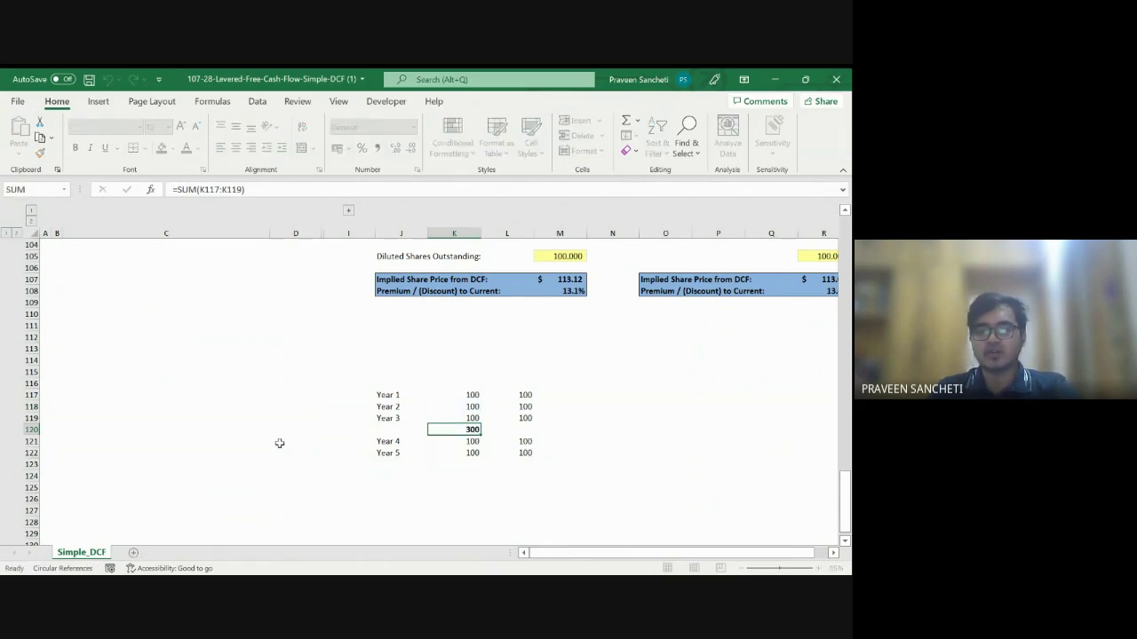
Total Years 4 and 5 in K123 with =SUM(K121:K122) in bold
{"action": "key", "text": "Down"}
{"action": "key", "text": "Down"}
{"action": "key", "text": "Down"}
{"action": "key", "text": "shift+Up"}
{"action": "key", "text": "shift+Up"}
{"action": "key", "text": "alt+equal"}
{"action": "key", "text": "ctrl+b"}
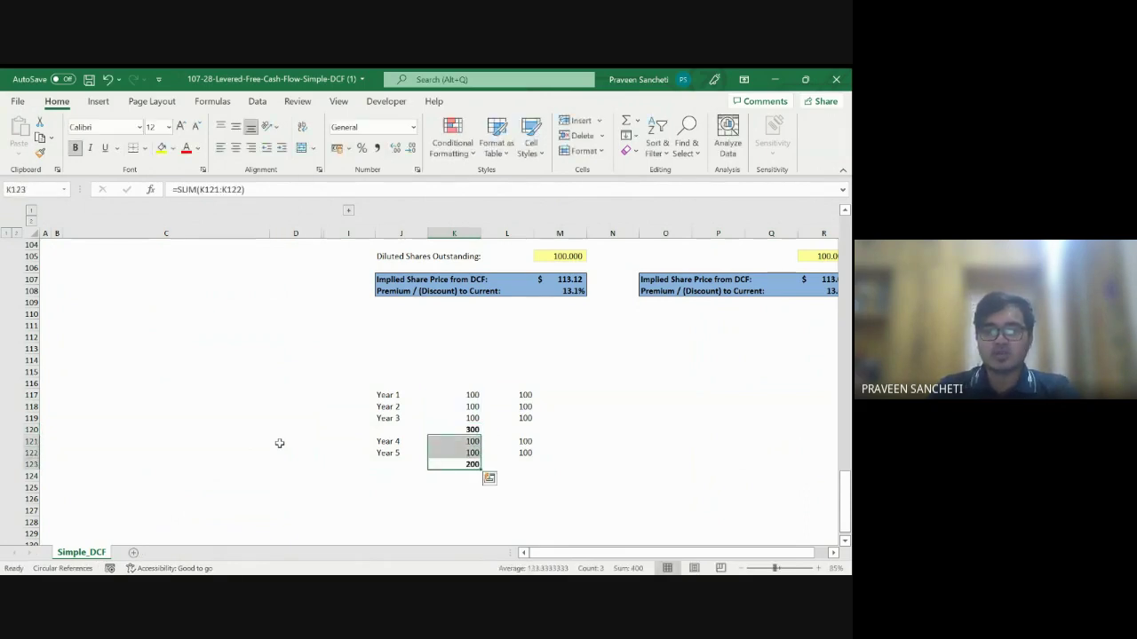
{"action": "key", "text": "Down"}
{"action": "key", "text": "shift+Up"}
{"action": "key", "text": "shift+Up"}
{"action": "key", "text": "shift+Up"}
{"action": "key", "text": "shift+Up"}
{"action": "key", "text": "shift+Up"}
{"action": "key", "text": "shift+Up"}
{"action": "key", "text": "shift+Up"}
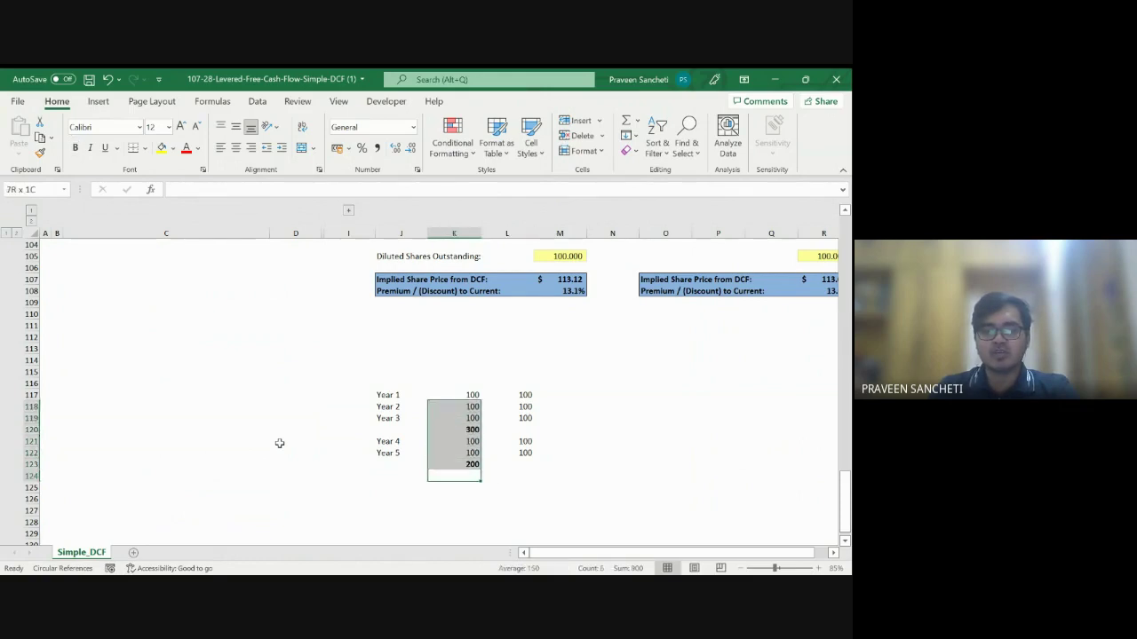
{"action": "key", "text": "alt+equal"}
{"action": "key", "text": "shift+BackSpace"}
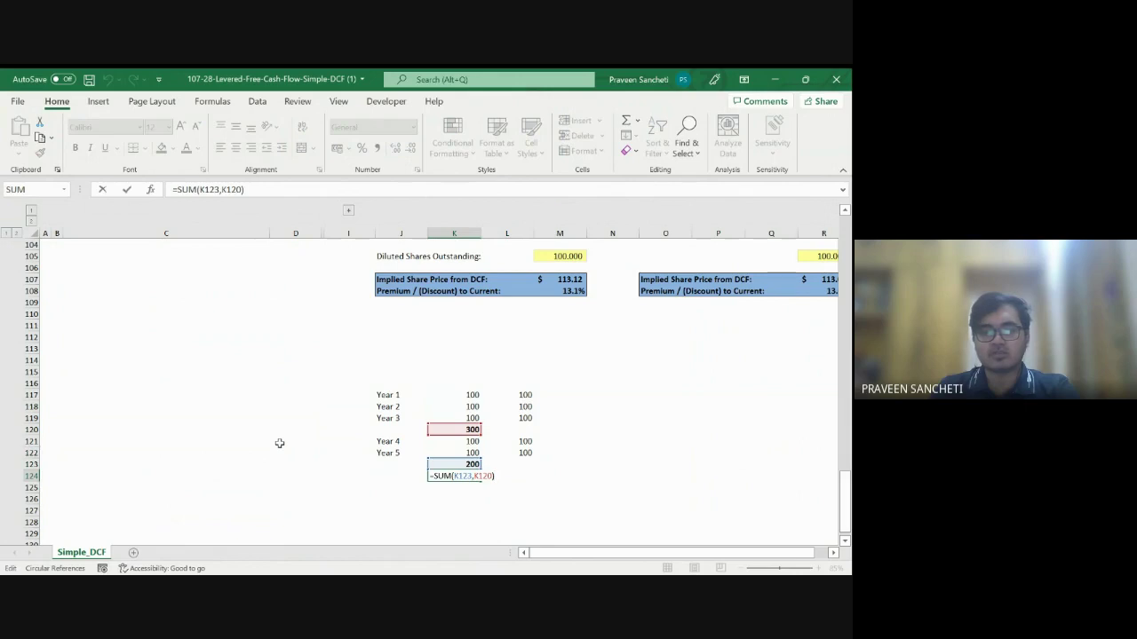
{"action": "key", "text": "Escape"}
Enter =SUM(K117:K123) in K124 as the grand total of column K and make it bold
{"action": "type", "text": "=sum("}
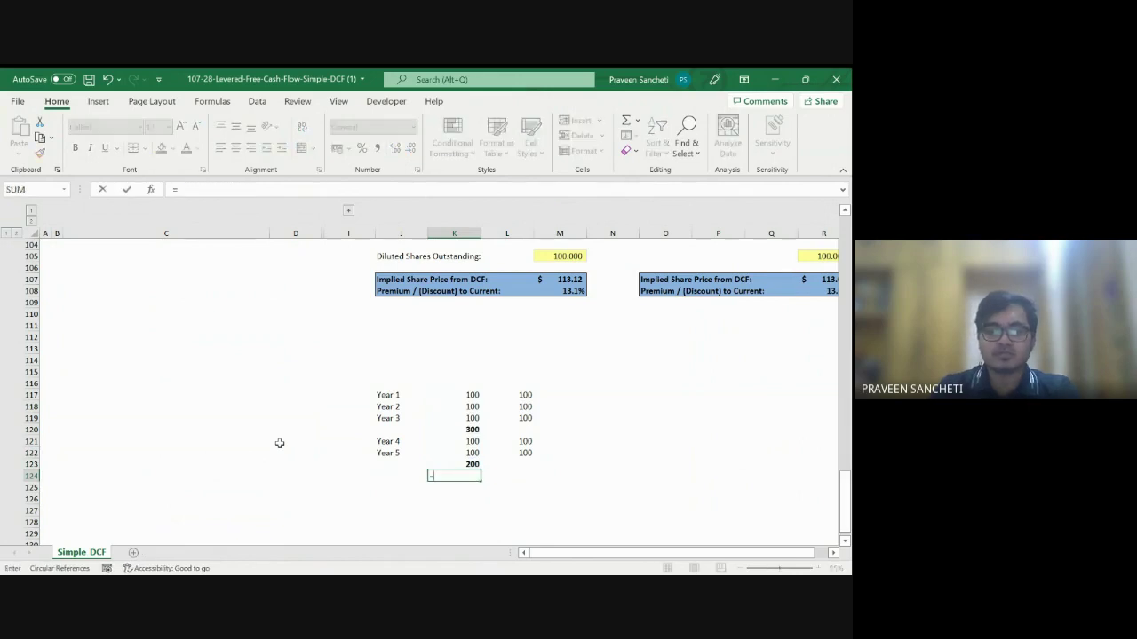
{"action": "key", "text": "Up"}
{"action": "key", "text": "shift+Up"}
{"action": "key", "text": "shift+Up"}
{"action": "key", "text": "shift+Up"}
{"action": "key", "text": "shift+Up"}
{"action": "key", "text": "shift+Up"}
{"action": "key", "text": "shift+Up"}
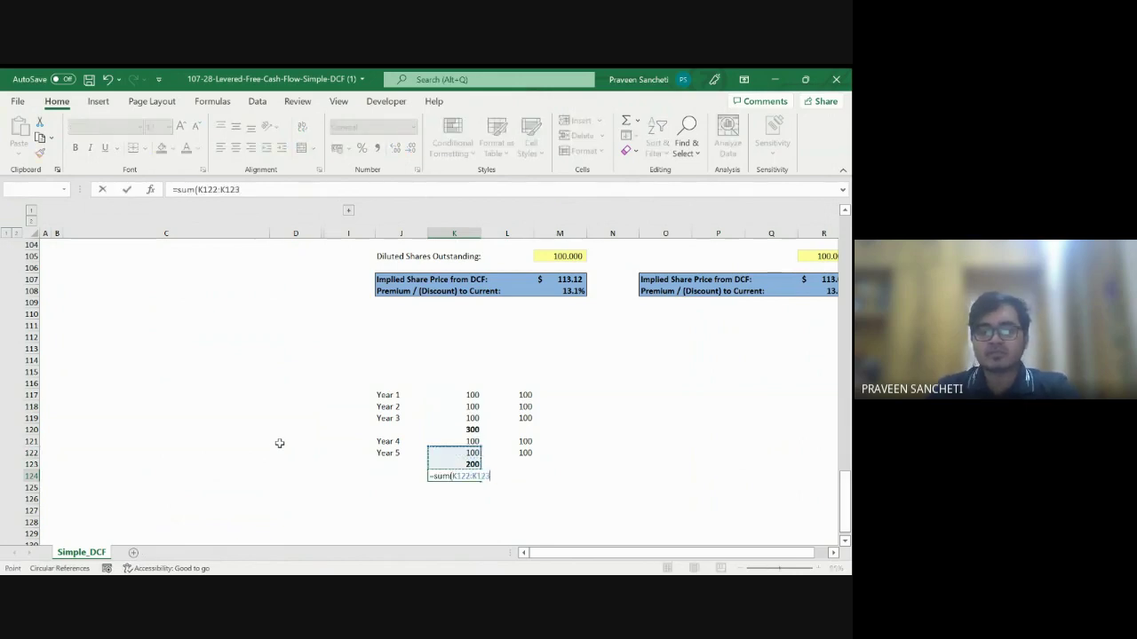
{"action": "key", "text": "Return"}
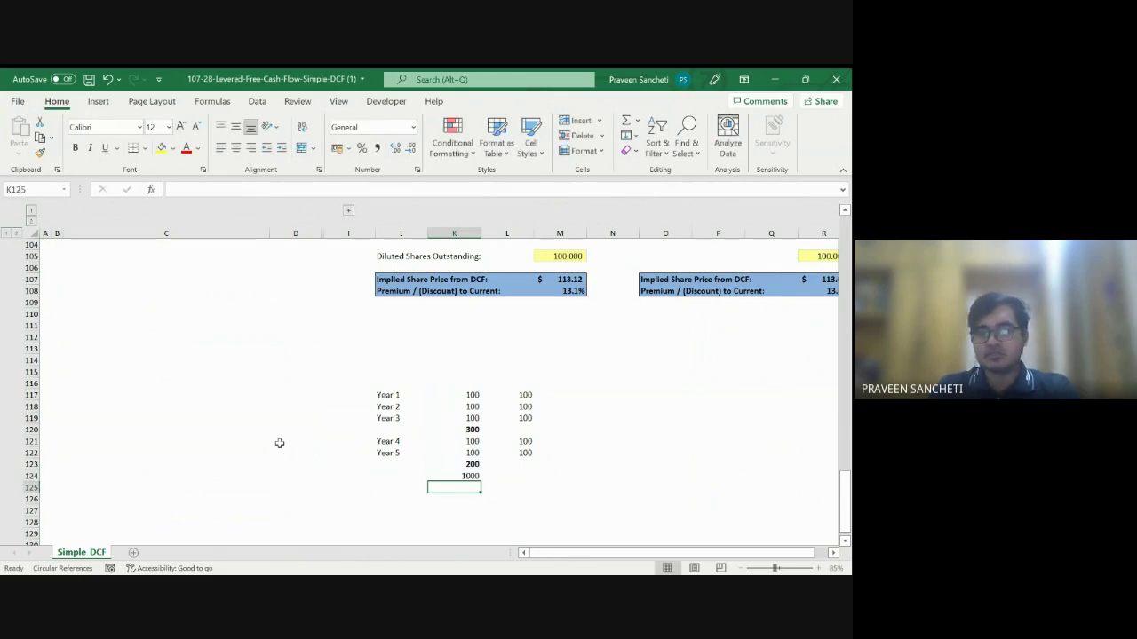
{"action": "key", "text": "Up"}
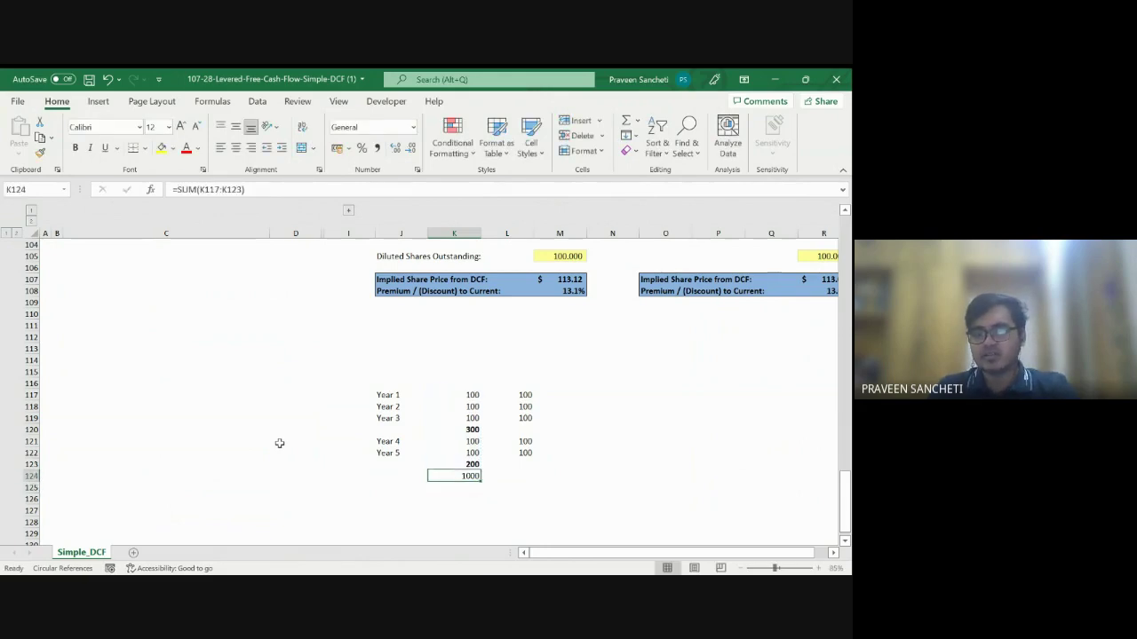
{"action": "key", "text": "ctrl+b"}
Enter =SUBTOTAL(9,L117:L119) in L120 to subtotal Years 1 to 3 in column L
{"action": "key", "text": "Right"}
{"action": "key", "text": "Right"}
{"action": "key", "text": "Up"}
{"action": "key", "text": "Left"}
{"action": "key", "text": "Up"}
{"action": "key", "text": "Up"}
{"action": "key", "text": "Up"}
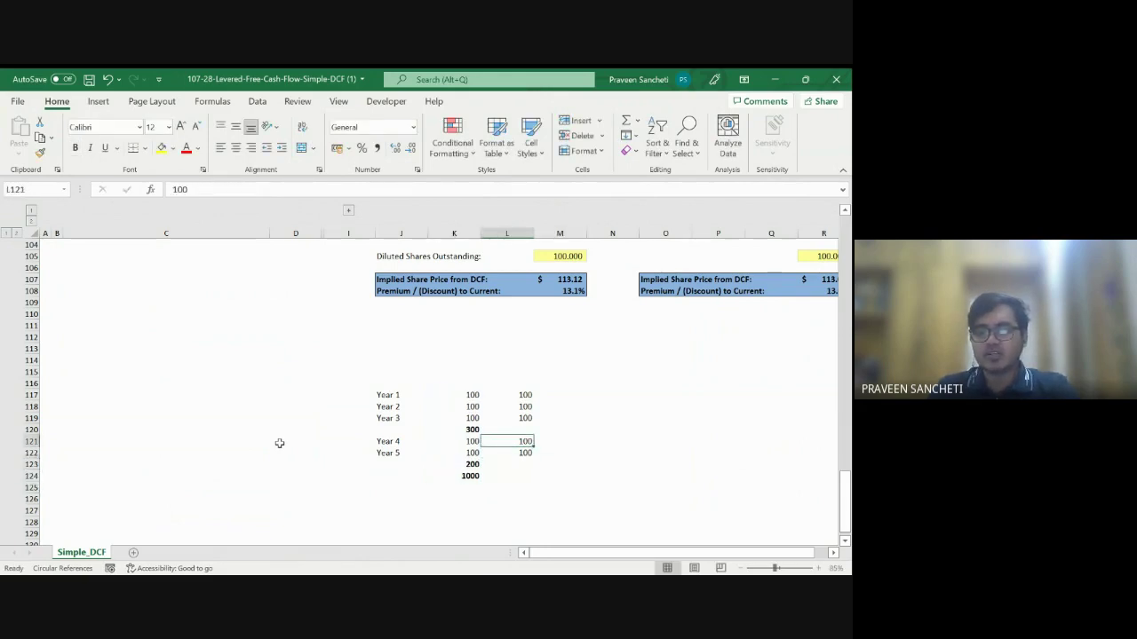
{"action": "type", "text": "=subtotal("}
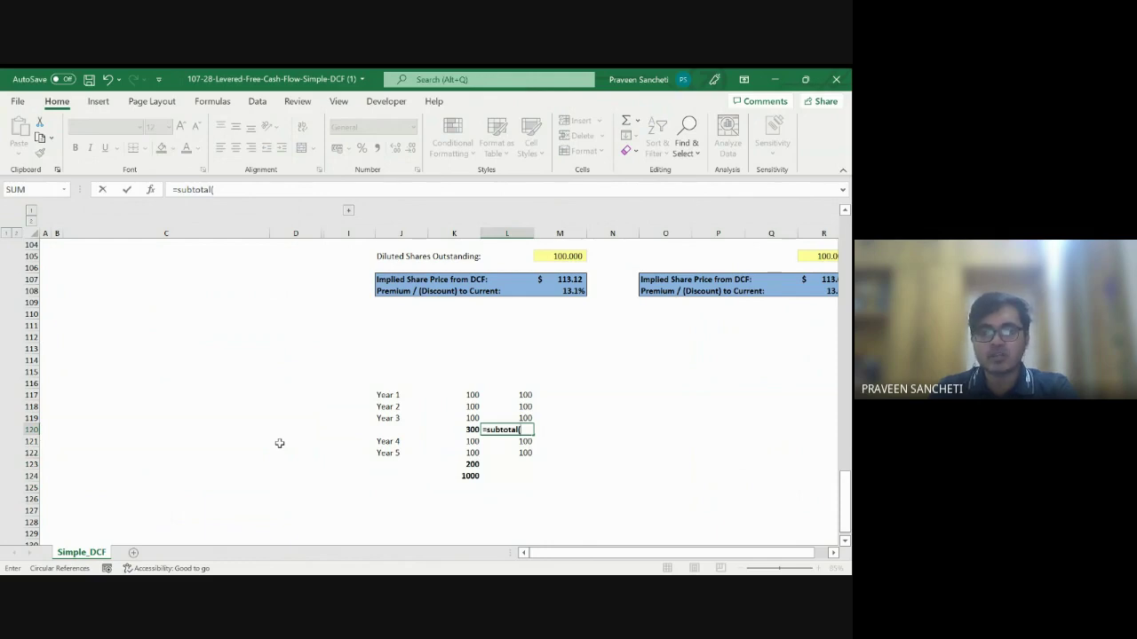
{"action": "type", "text": "9,"}
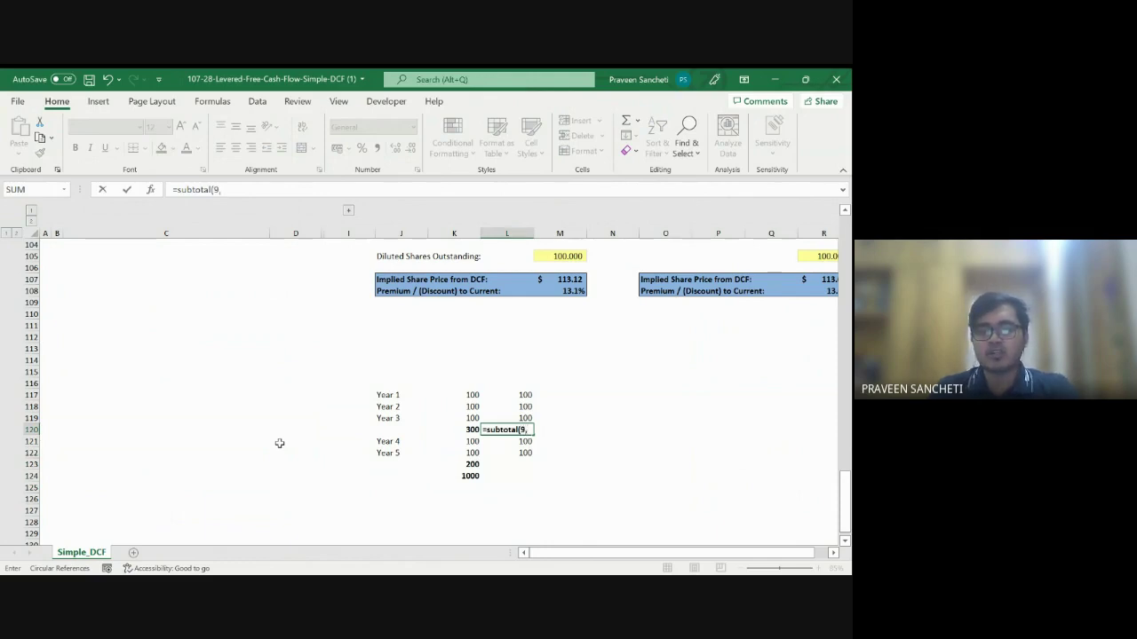
{"action": "key", "text": "Up"}
{"action": "key", "text": "shift+Up"}
{"action": "key", "text": "shift+Up"}
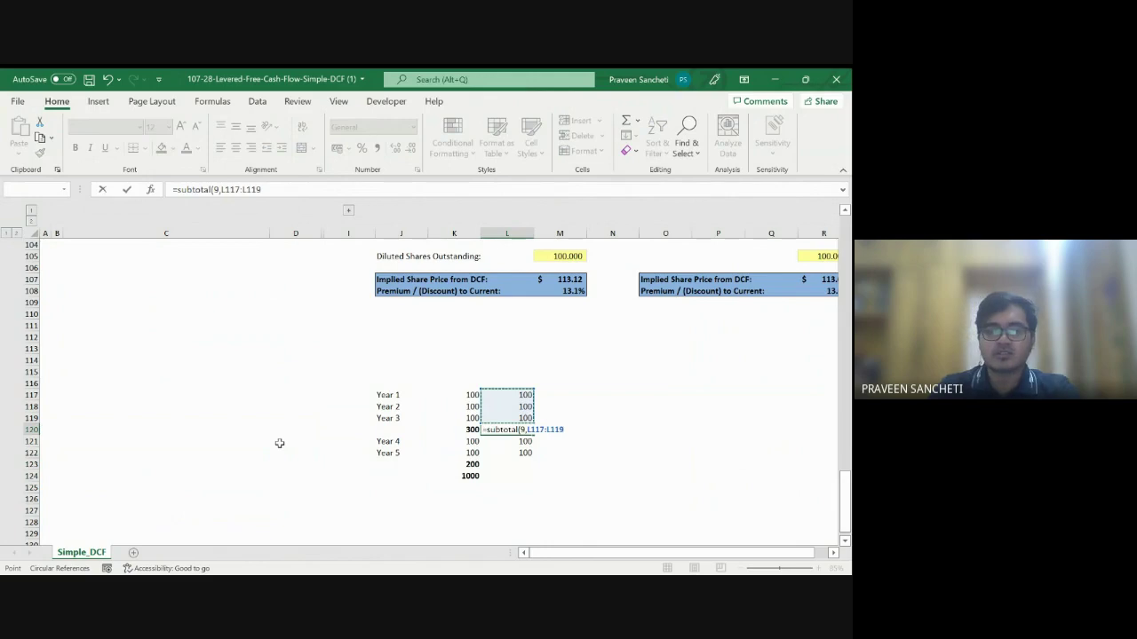
{"action": "key", "text": "Return"}
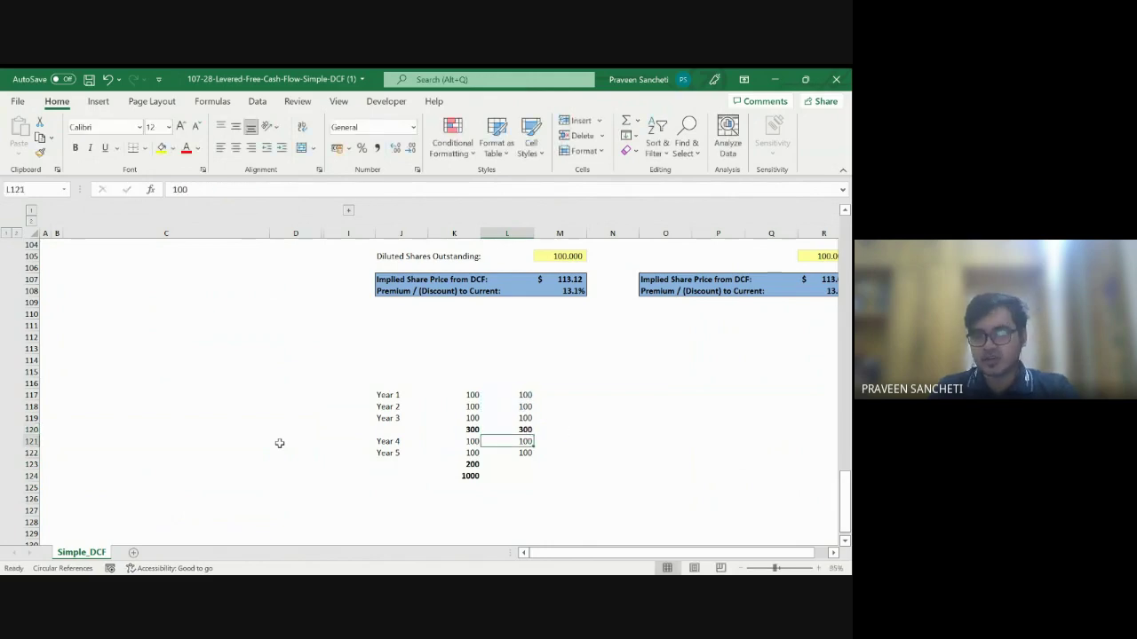
Copy the Years 1 to 3 subtotal formula from L120 into L123 for Years 4 and 5
{"action": "key", "text": "Up"}
{"action": "key", "text": "ctrl+c"}
{"action": "key", "text": "Down"}
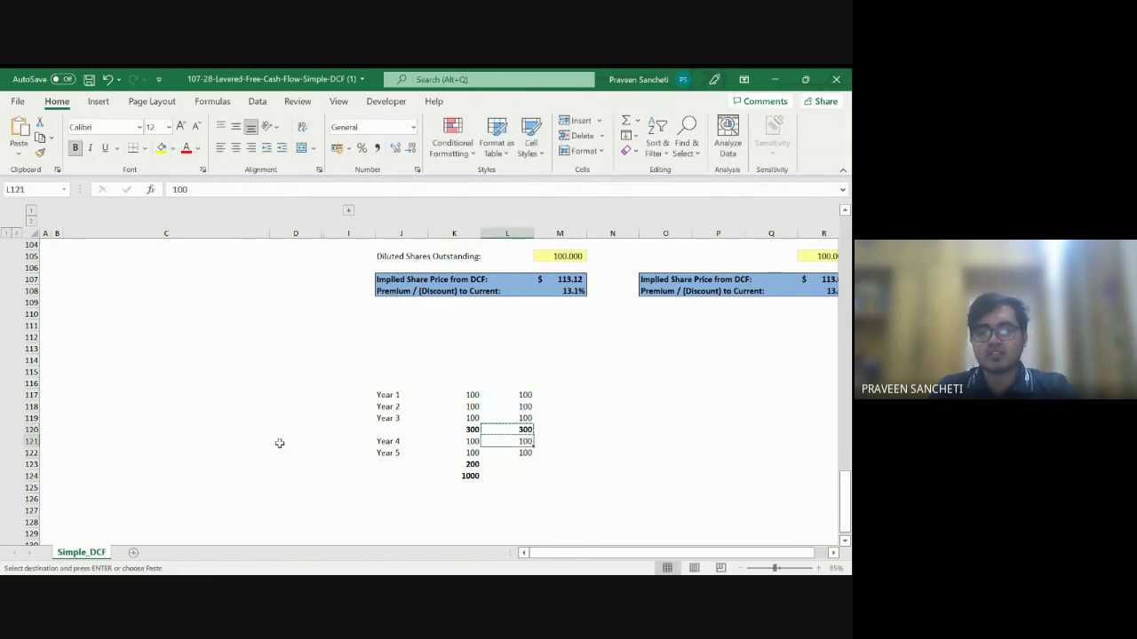
{"action": "key", "text": "Down"}
{"action": "key", "text": "Down"}
{"action": "key", "text": "Return"}
{"action": "key", "text": "F3"}
{"action": "key", "text": "Escape"}
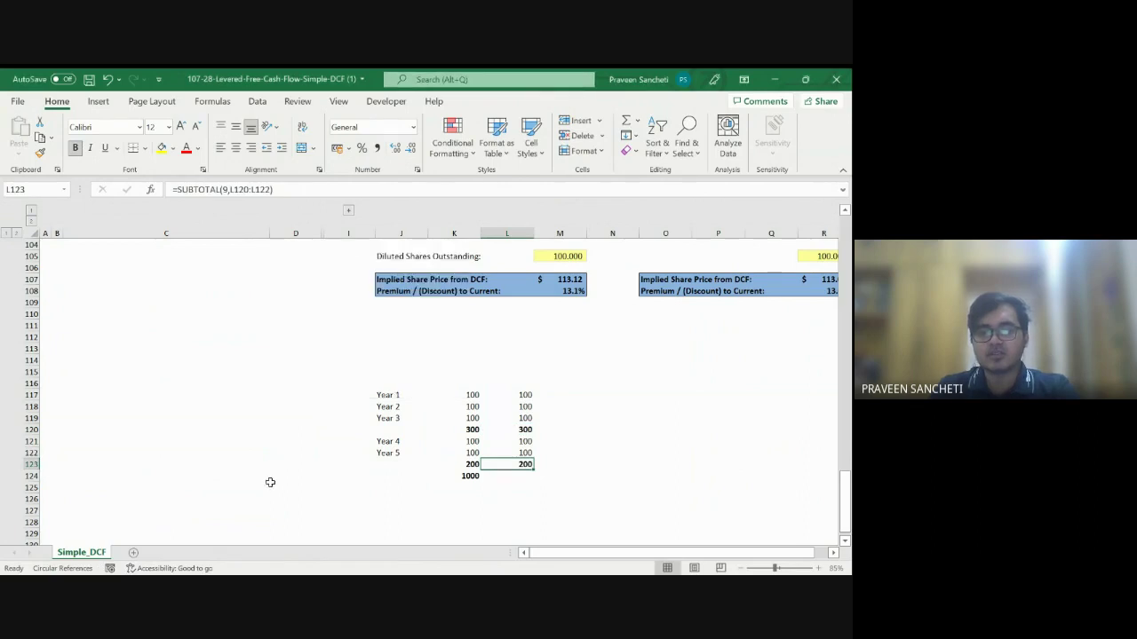
Correct the SUBTOTAL range in L123 to L121:L122 so it covers only Years 4 and 5
{"action": "key", "text": "F3"}
{"action": "key", "text": "Escape"}
{"action": "key", "text": "F2"}
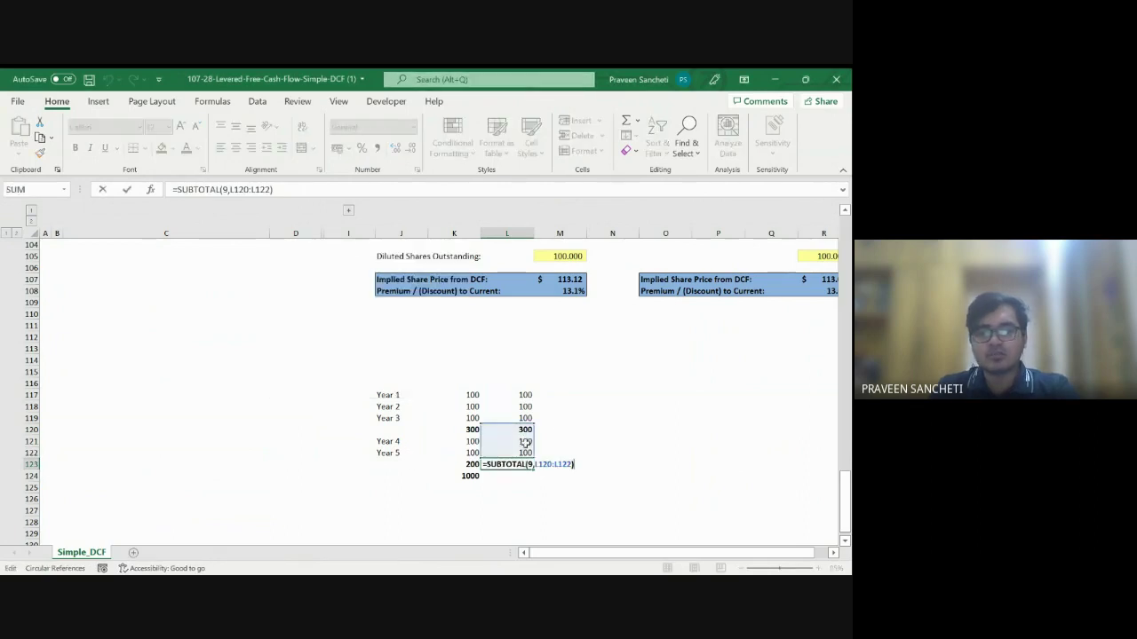
{"action": "key", "text": "Escape"}
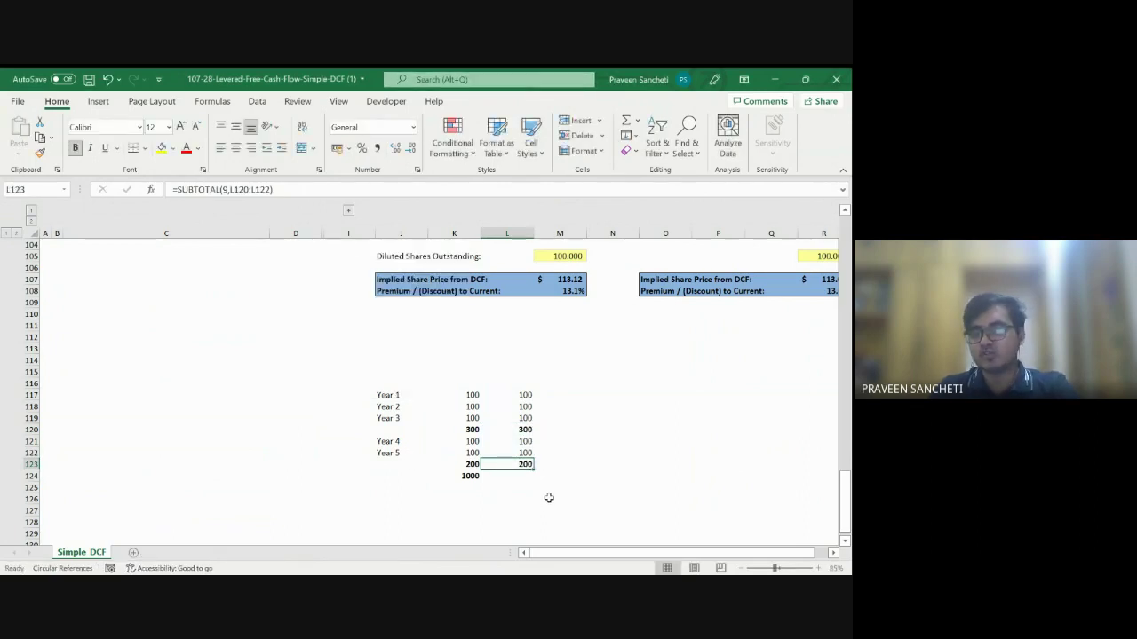
{"action": "key", "text": "F2"}
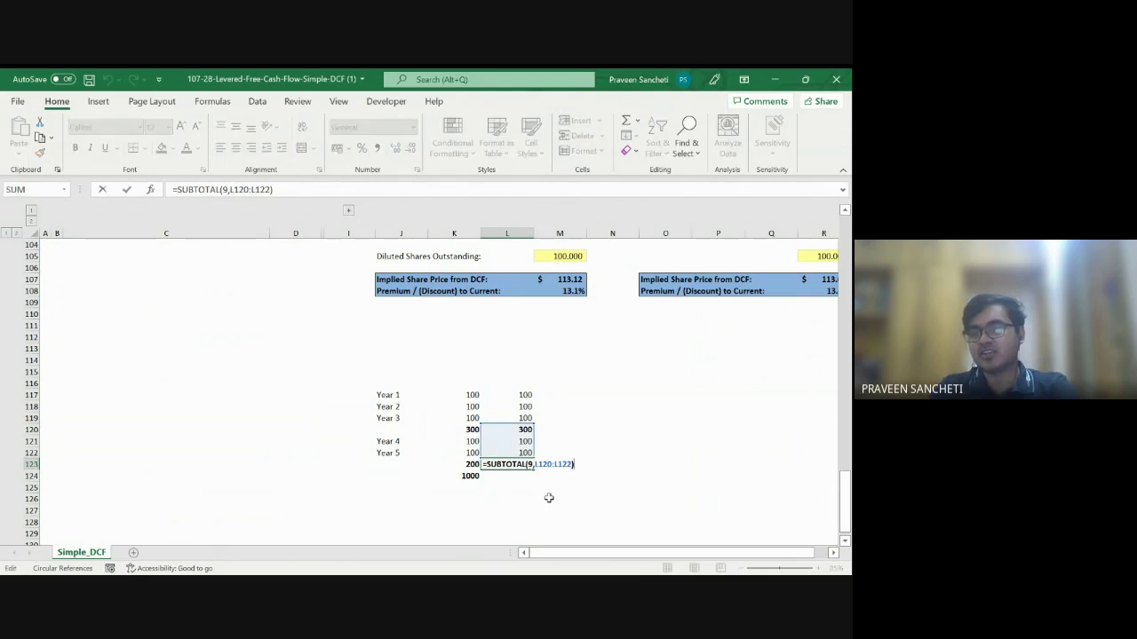
{"action": "key", "text": "Escape"}
{"action": "key", "text": "F2"}
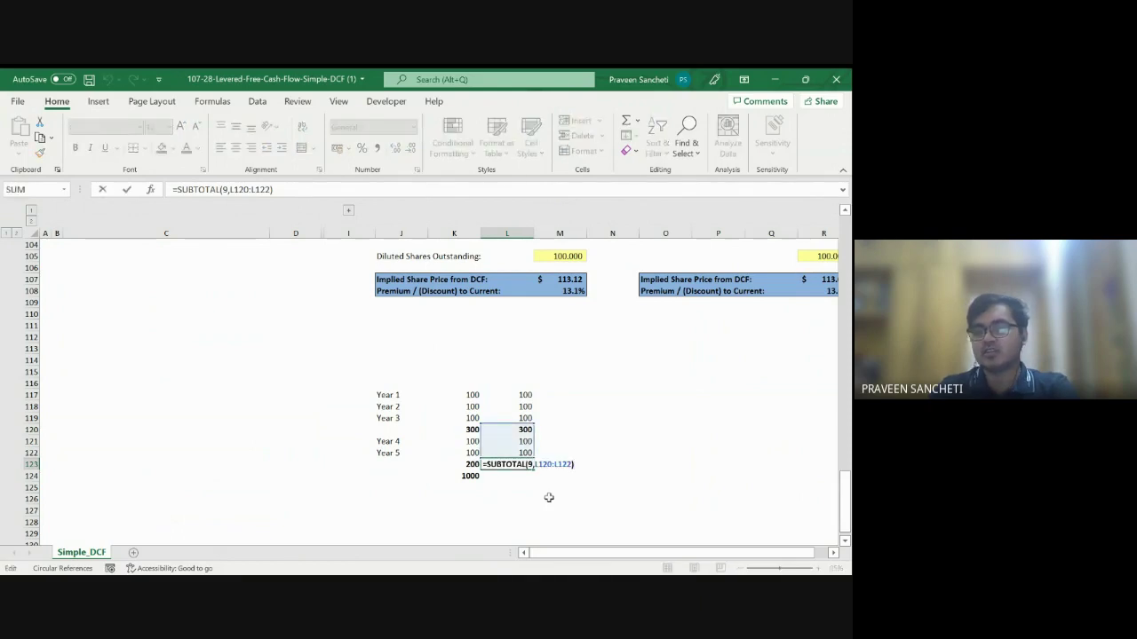
{"action": "key", "text": "Escape"}
{"action": "key", "text": "F2"}
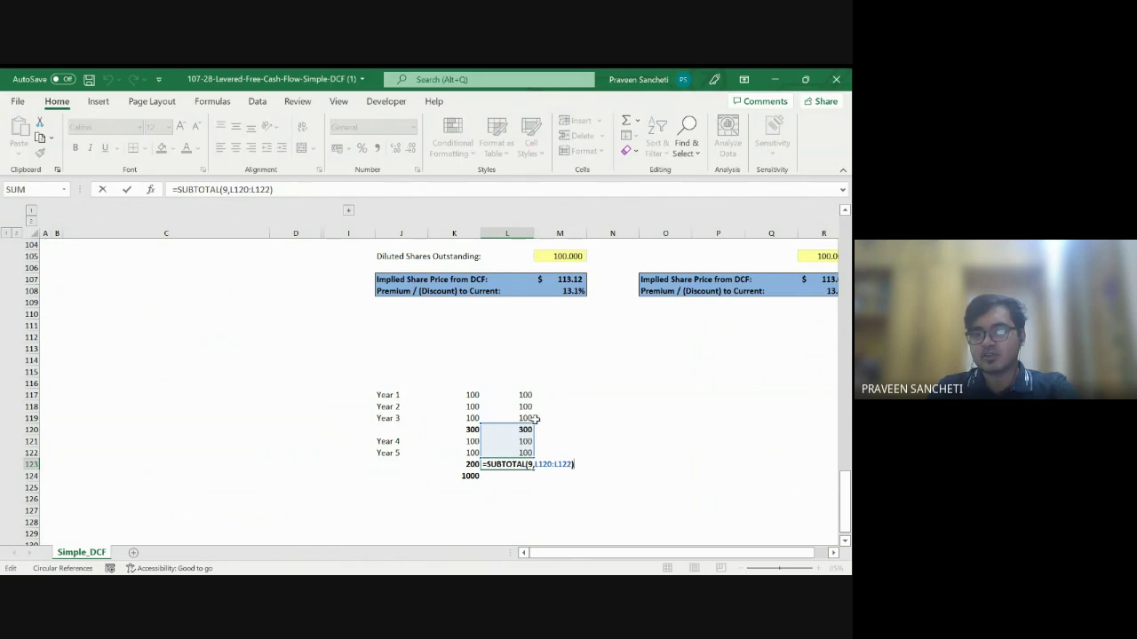
{"action": "left_click_drag", "start_coordinate": [538, 423], "coordinate": [535, 430]}
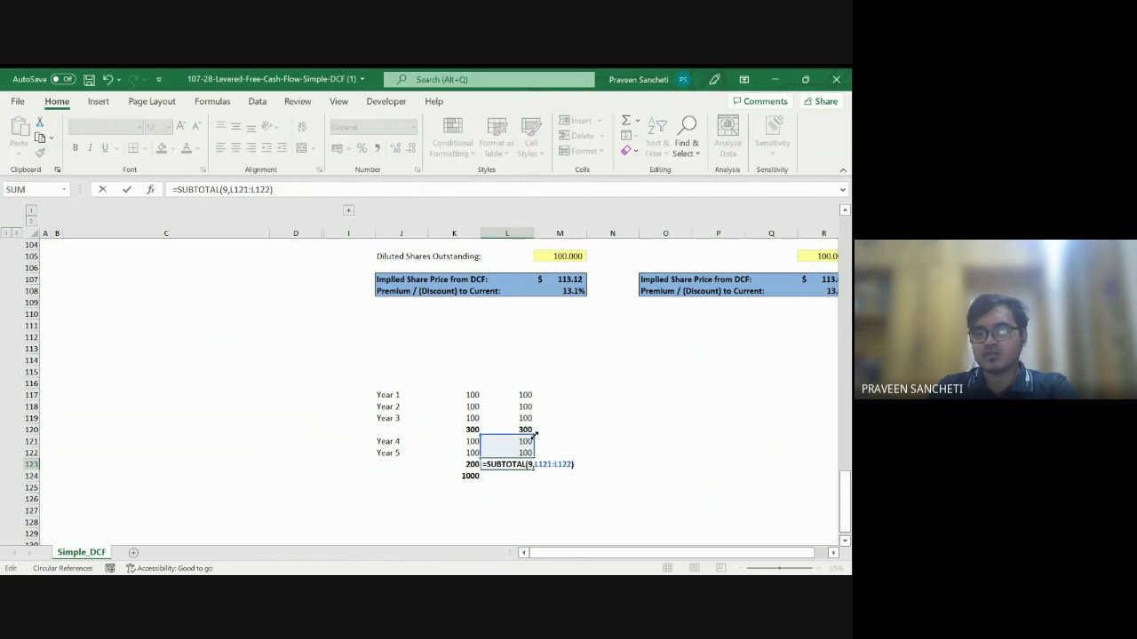
{"action": "key", "text": "Return"}
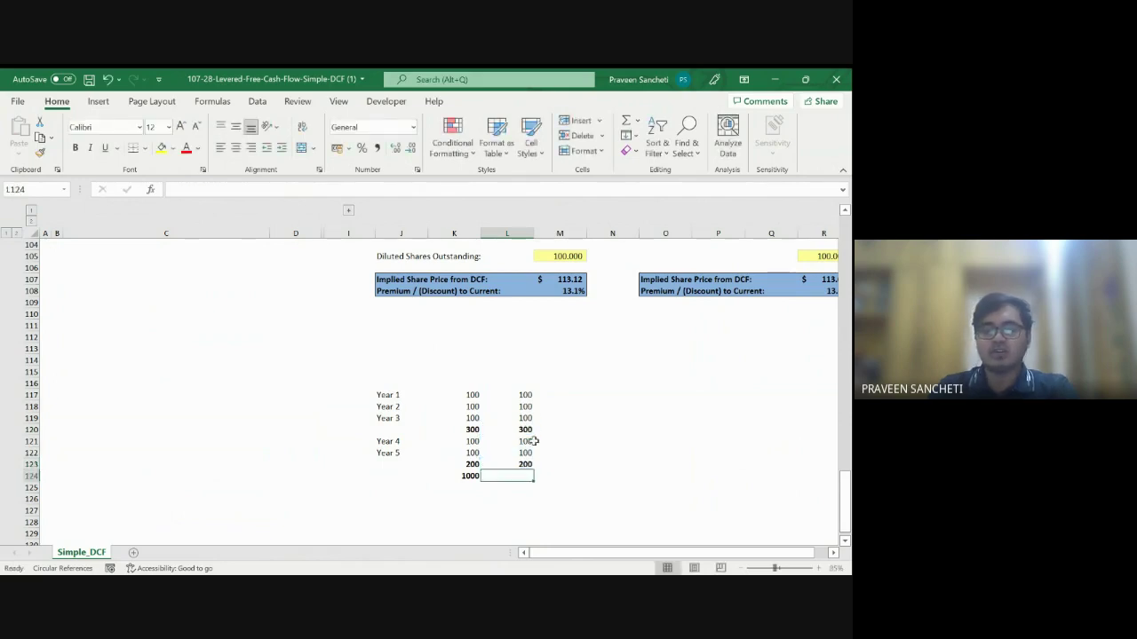
Enter =SUBTOTAL(9,L117:L123) in L124 as the grand total of column L and make it bold
{"action": "type", "text": "=subto"}
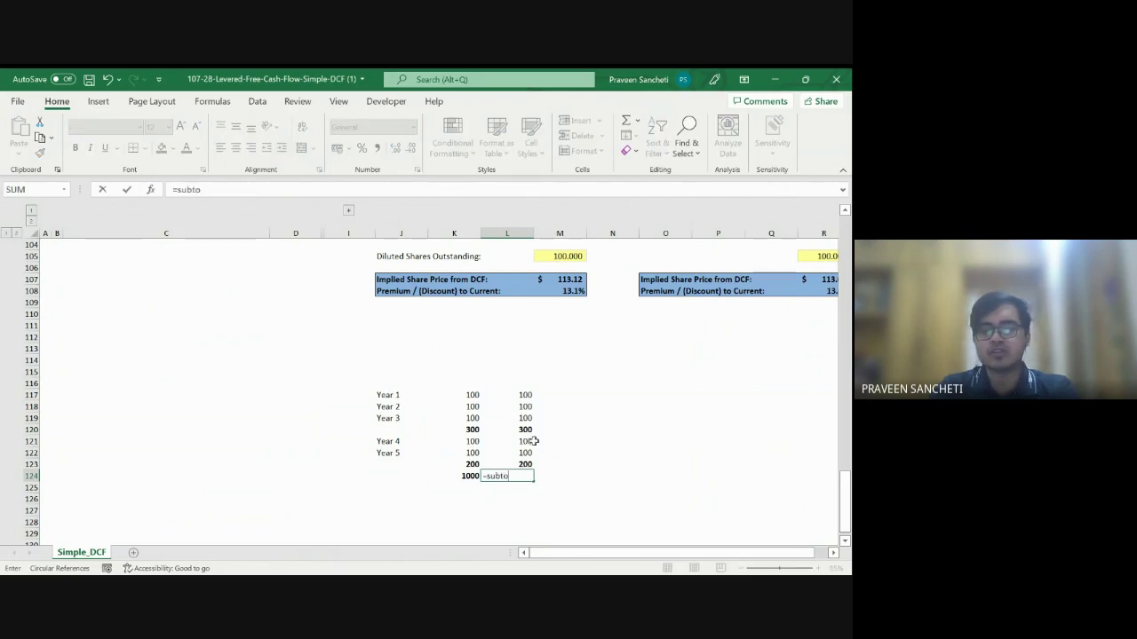
{"action": "type", "text": "tal("}
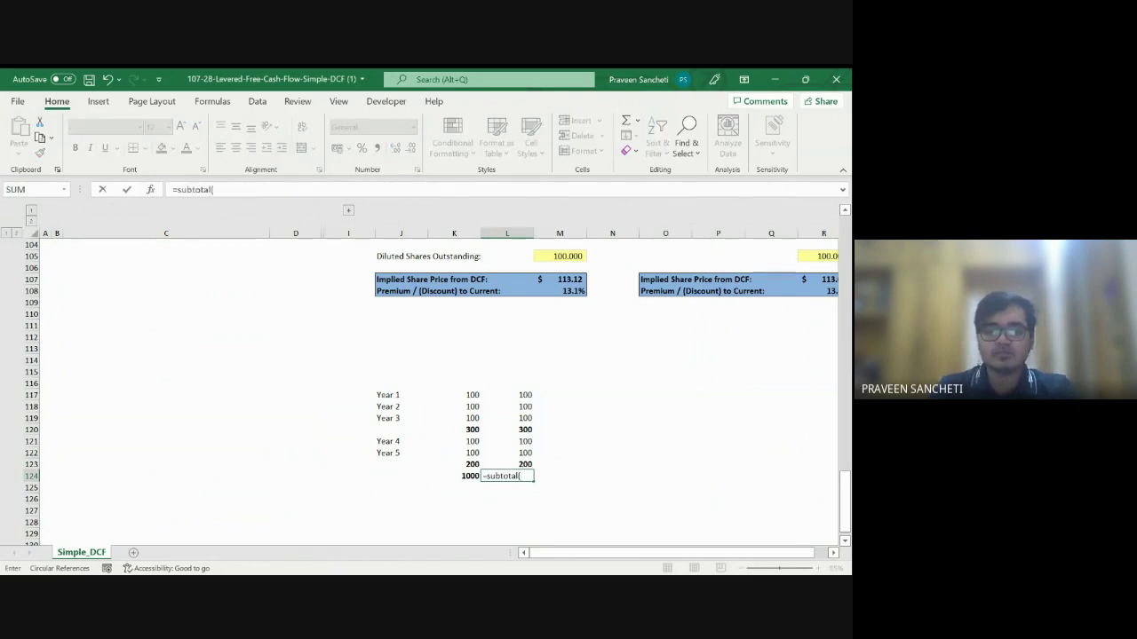
{"action": "type", "text": "9,"}
{"action": "key", "text": "Up"}
{"action": "key", "text": "shift+Up"}
{"action": "key", "text": "shift+Up"}
{"action": "key", "text": "shift+Up"}
{"action": "key", "text": "shift+Up"}
{"action": "key", "text": "shift+Up"}
{"action": "key", "text": "shift+Up"}
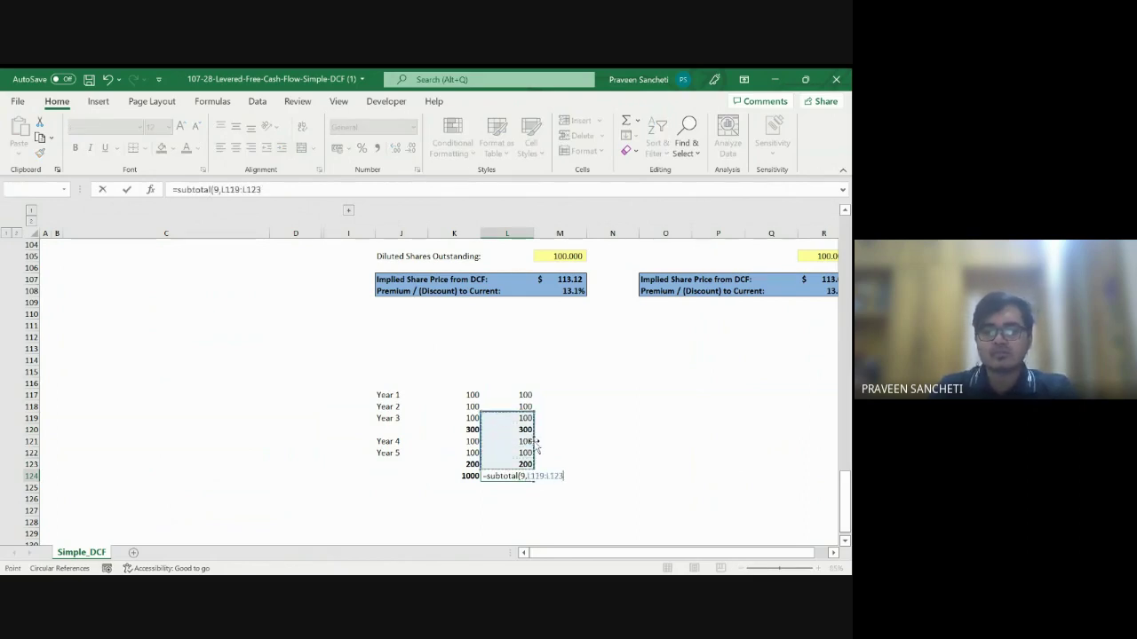
{"action": "key", "text": "Return"}
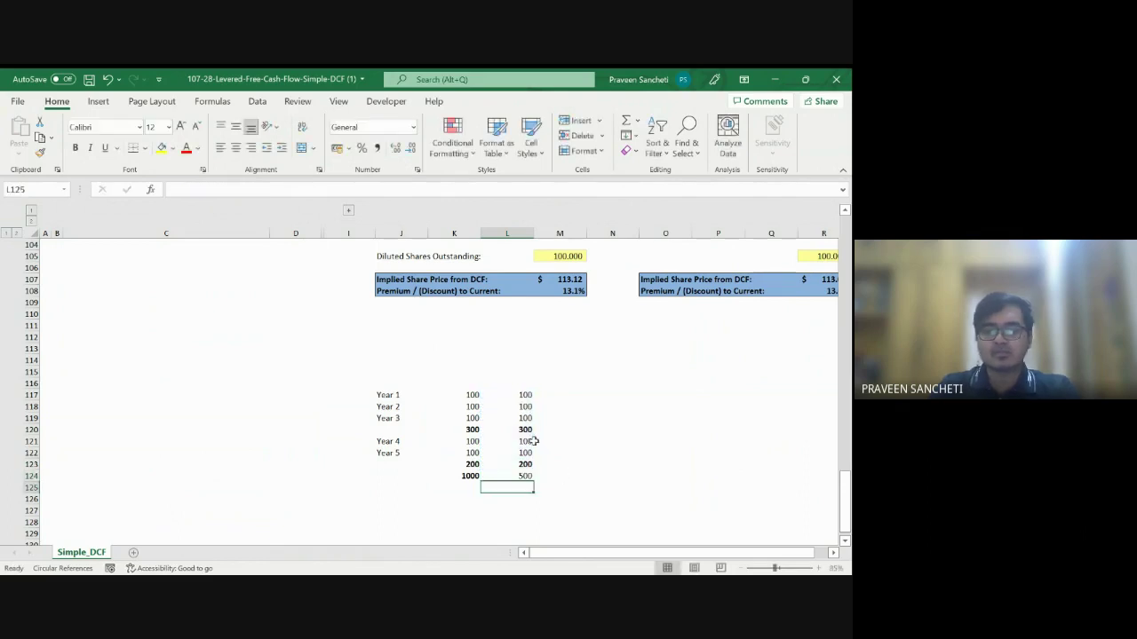
{"action": "key", "text": "Up"}
{"action": "key", "text": "ctrl+b"}
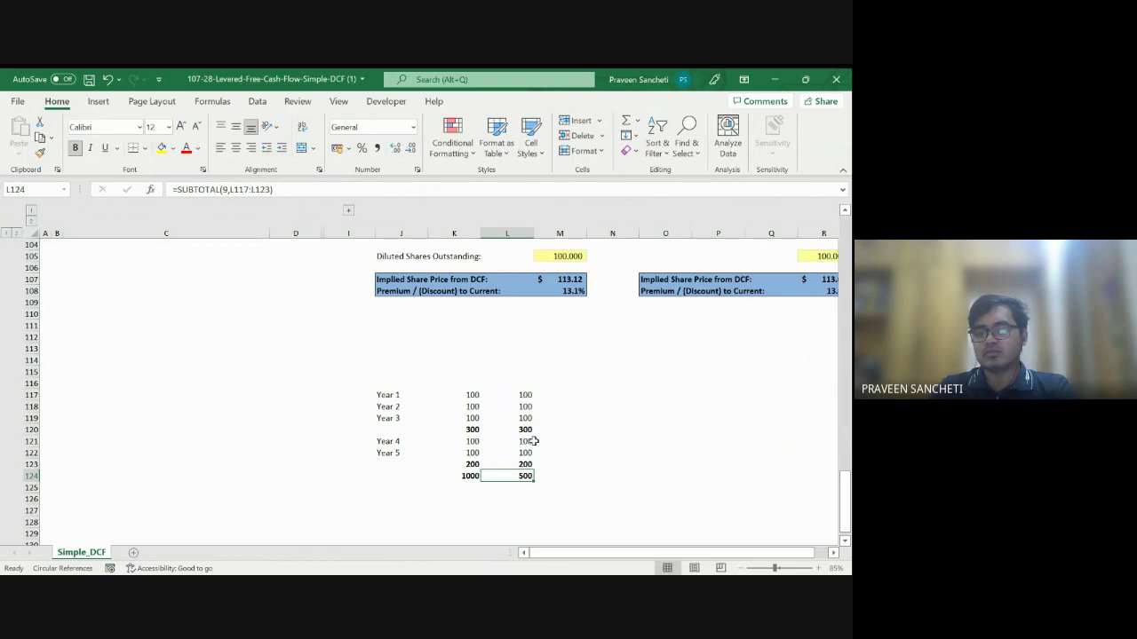
{"action": "key", "text": "Right"}
{"action": "key", "text": "Up"}
{"action": "key", "text": "Up"}
{"action": "key", "text": "Up"}
{"action": "key", "text": "Up"}
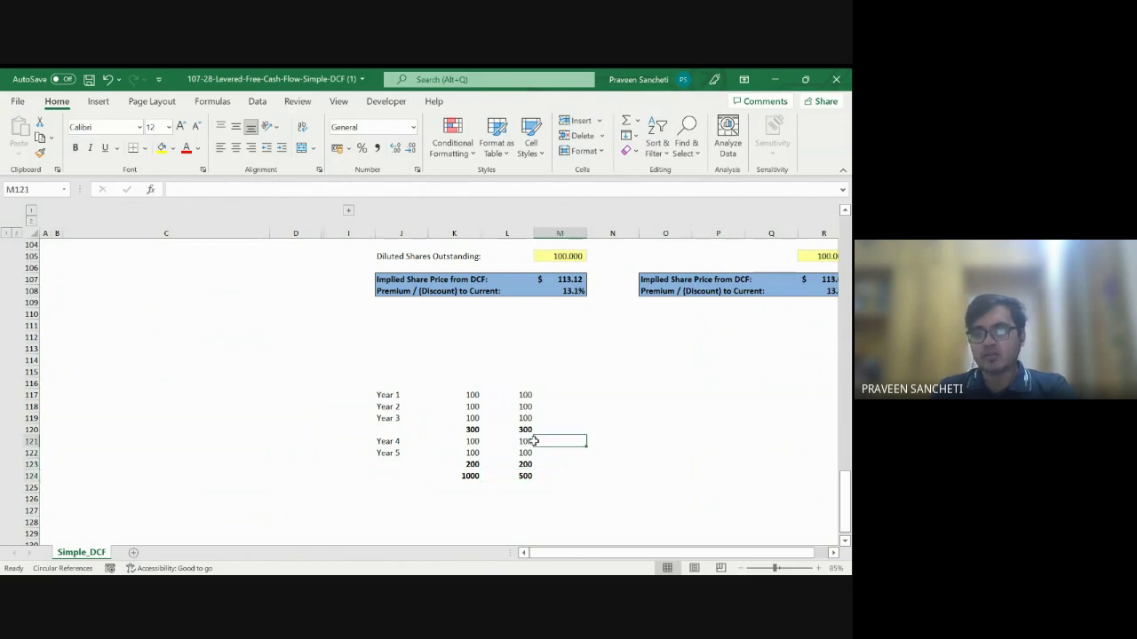
{"action": "type", "text": "=subtotal("}
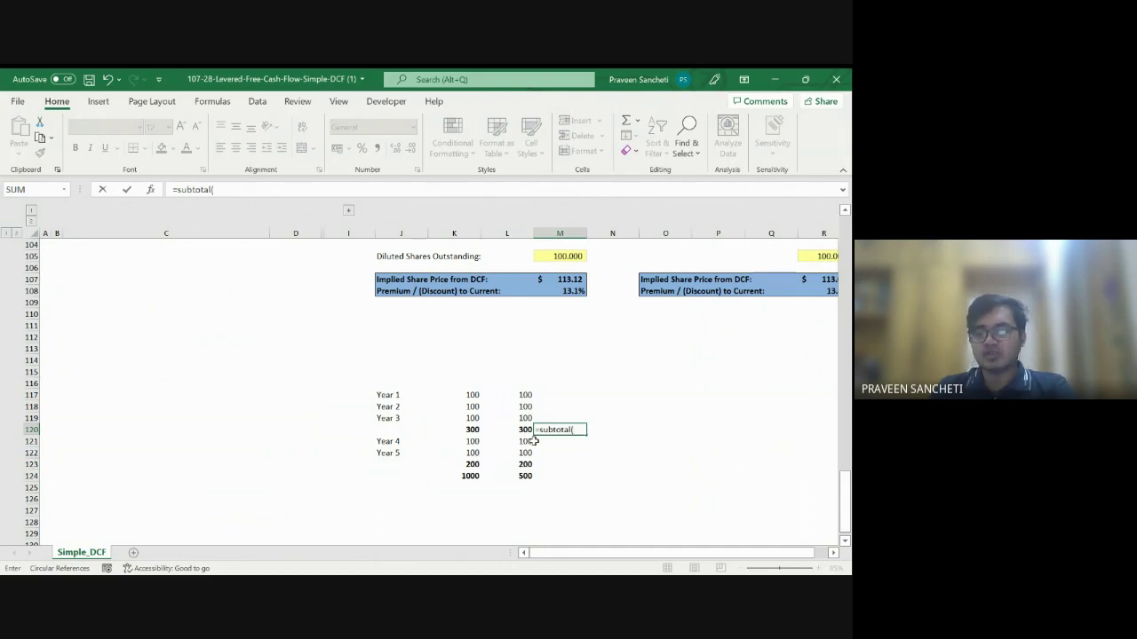
{"action": "key", "text": "Escape"}
{"action": "key", "text": "alt+Tab"}
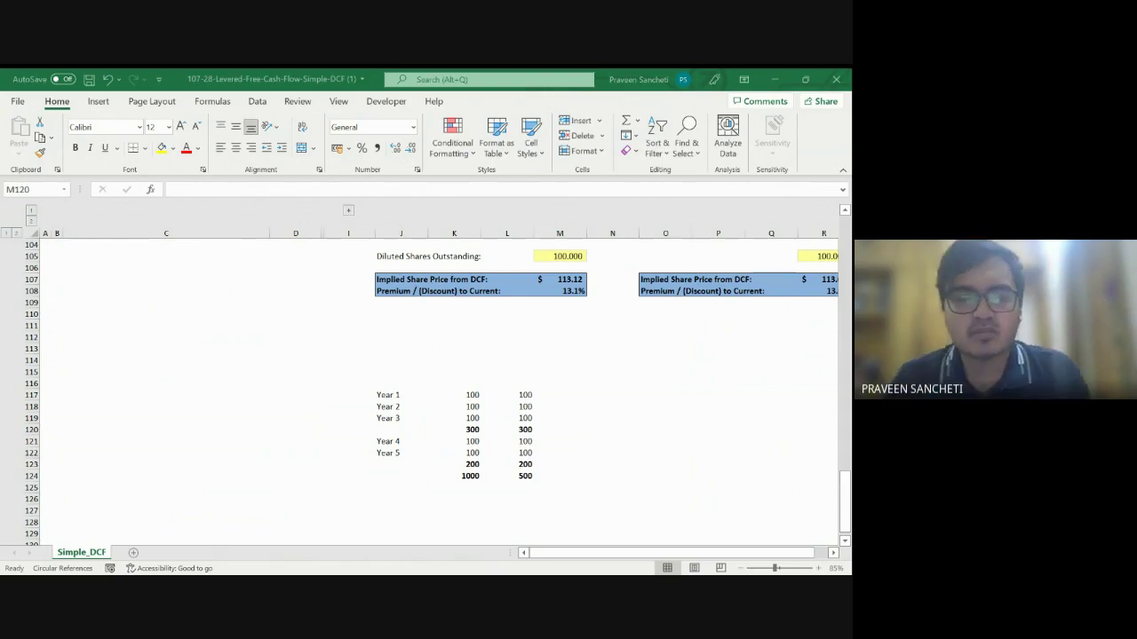
{"action": "key", "text": "alt+Tab"}
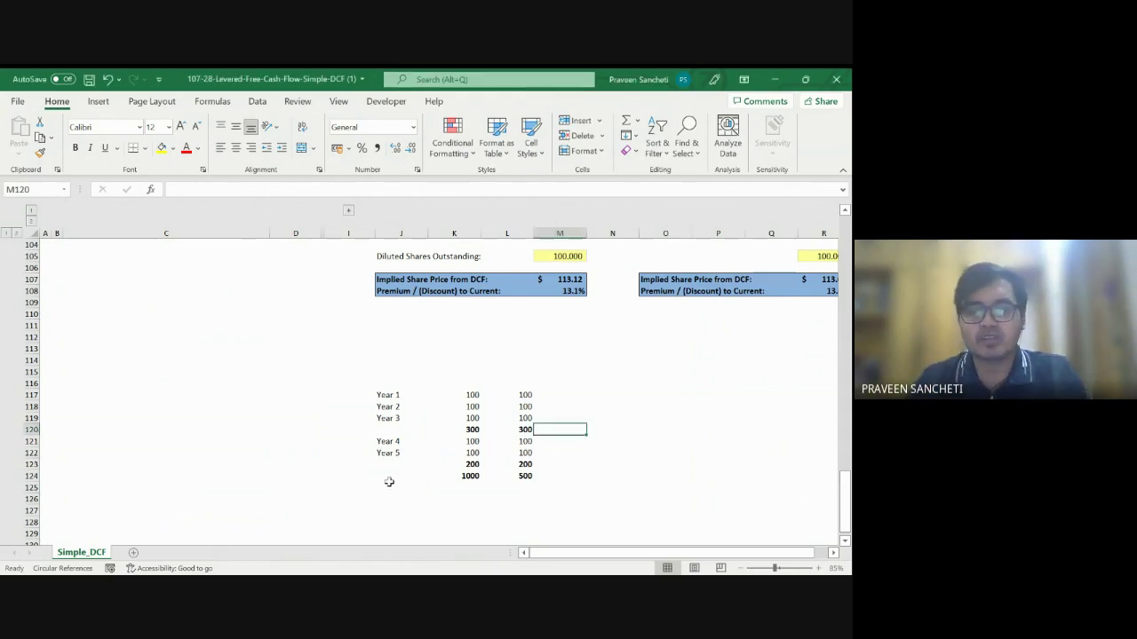